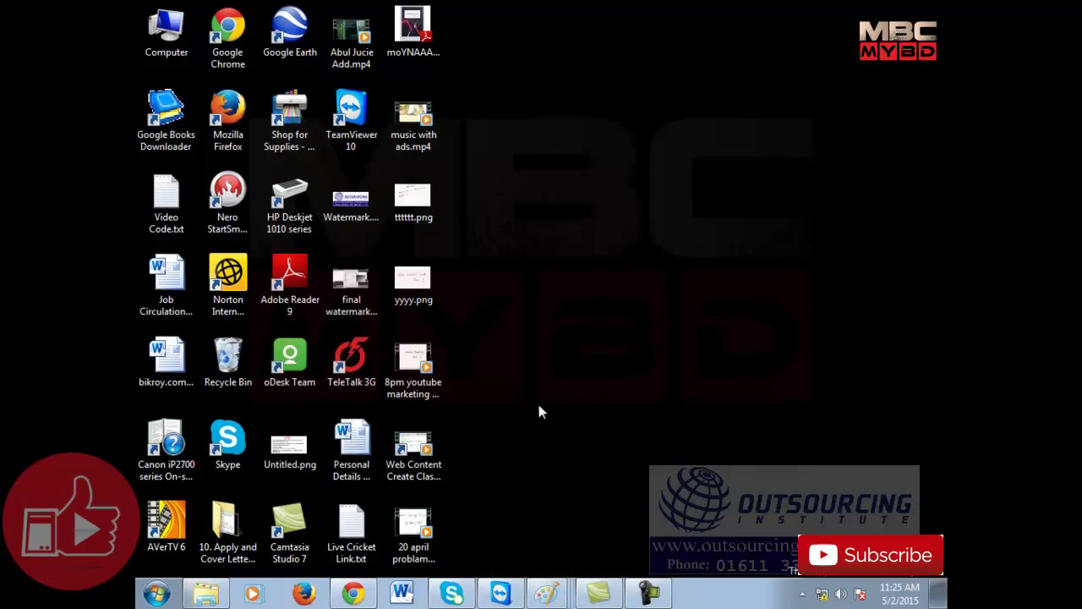
{"action": "right_click", "coordinate": [593, 291]}
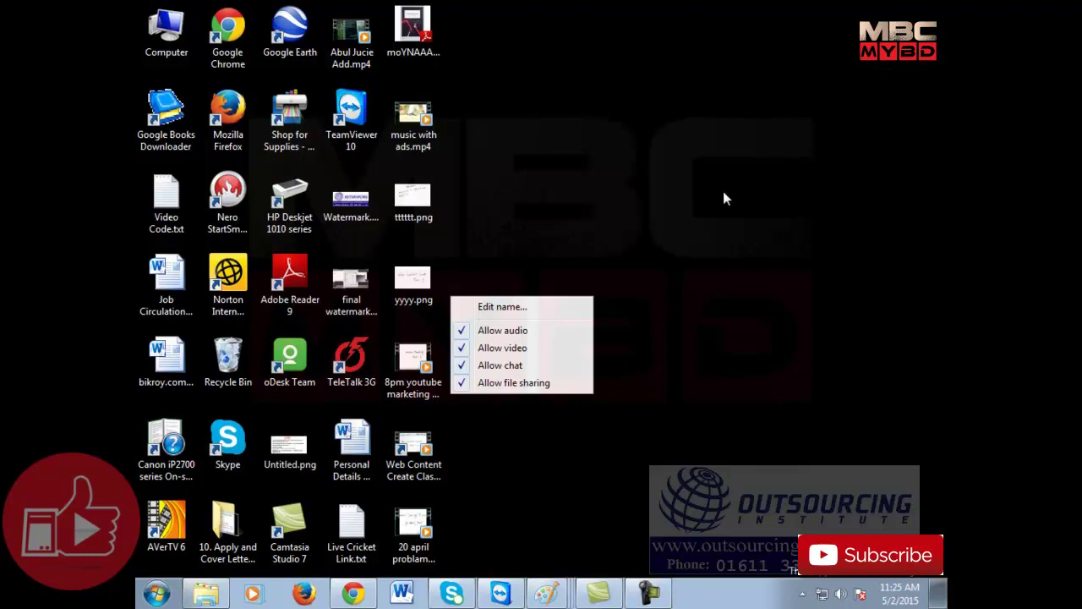
{"action": "left_click", "coordinate": [484, 47]}
{"action": "right_click", "coordinate": [729, 7]}
{"action": "left_click", "coordinate": [766, 51]}
{"action": "right_click", "coordinate": [725, 10]}
{"action": "left_click", "coordinate": [698, 55]}
Step: Close the TeamViewer window and refresh the desktop
{"action": "left_click", "coordinate": [258, 300]}
{"action": "left_click", "coordinate": [664, 103]}
{"action": "right_click", "coordinate": [664, 95]}
{"action": "left_click", "coordinate": [729, 146]}
{"action": "right_click", "coordinate": [727, 142]}
{"action": "left_click", "coordinate": [761, 189]}
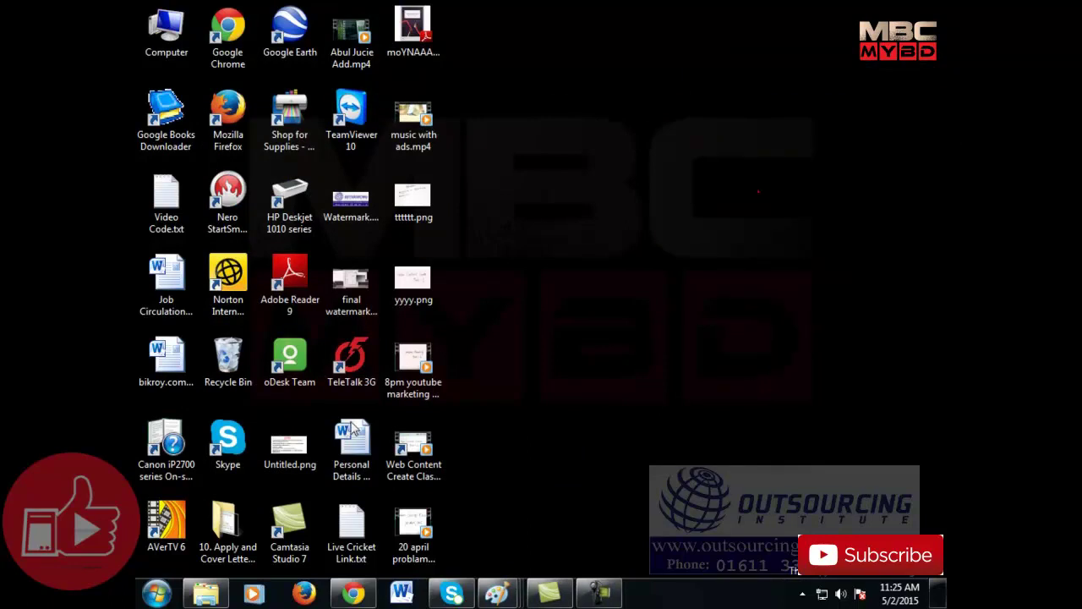
Step: Launch TeamViewer 10 and start hosting a presentation meeting
{"action": "double_click", "coordinate": [367, 101]}
{"action": "left_click", "coordinate": [255, 317]}
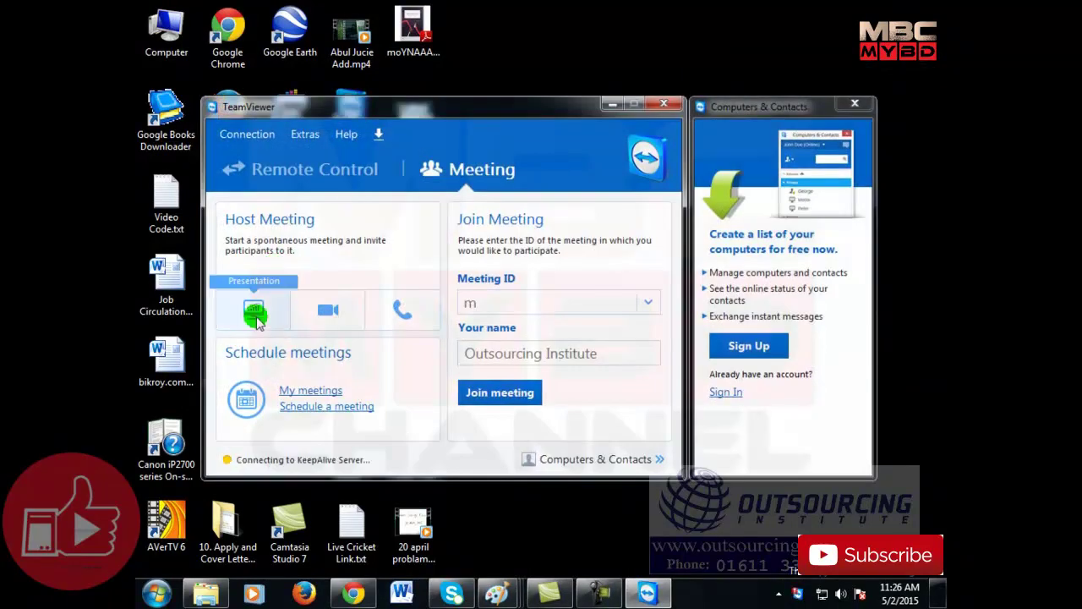
{"action": "left_click", "coordinate": [258, 314]}
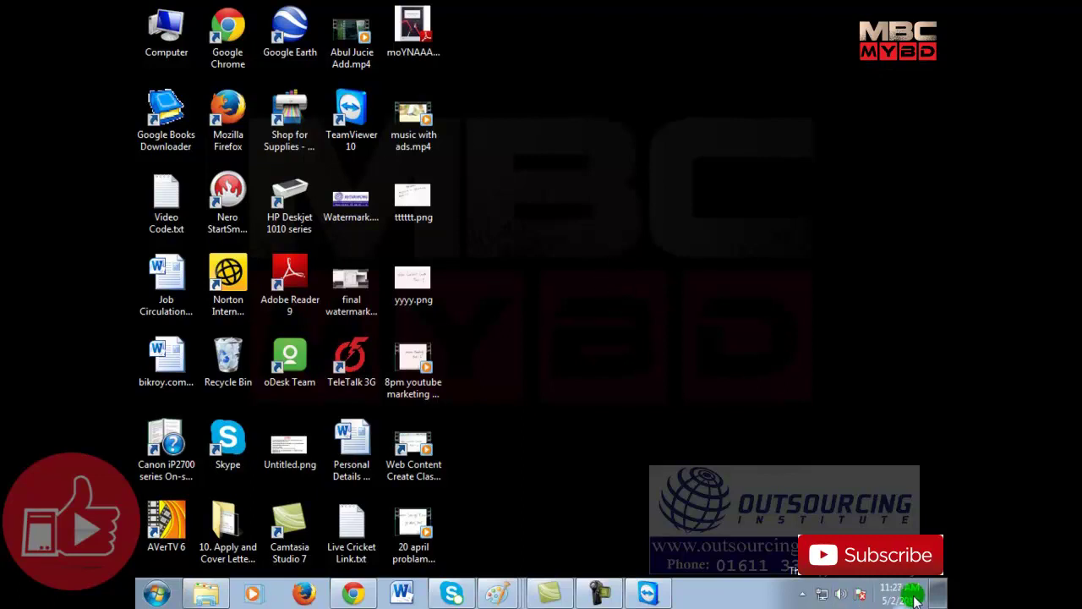
Step: Check the computer's current network connection and the available wireless networks
{"action": "left_click", "coordinate": [818, 597]}
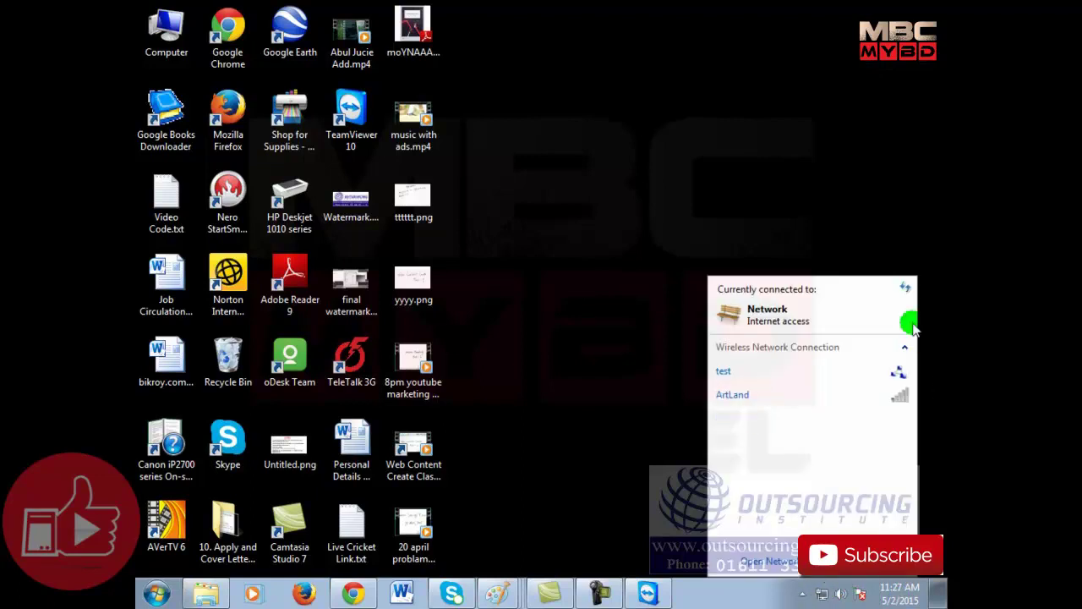
{"action": "left_click", "coordinate": [658, 465]}
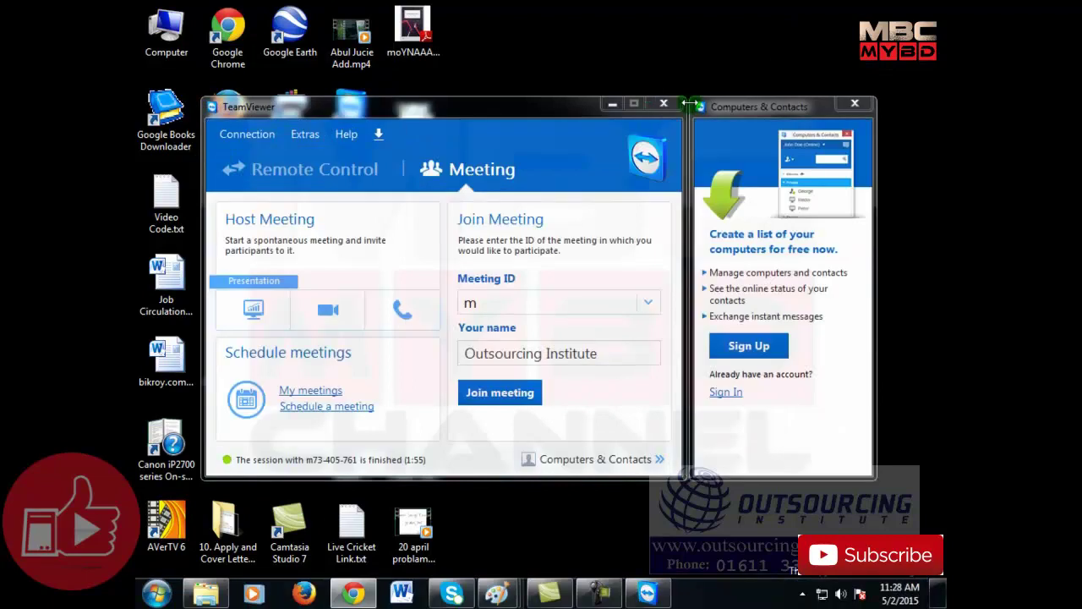
Step: Close TeamViewer, refresh the desktop, and relaunch TeamViewer 10 to host a new presentation meeting
{"action": "left_click", "coordinate": [665, 110]}
{"action": "right_click", "coordinate": [602, 61]}
{"action": "left_click", "coordinate": [643, 109]}
{"action": "right_click", "coordinate": [642, 111]}
{"action": "left_click", "coordinate": [672, 154]}
{"action": "right_click", "coordinate": [671, 149]}
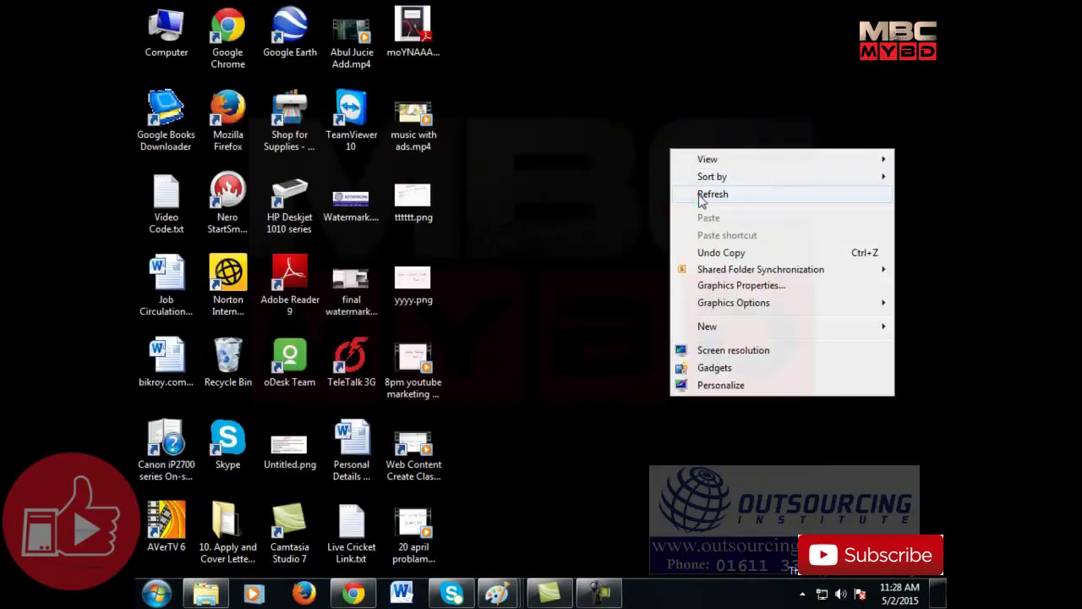
{"action": "left_click", "coordinate": [702, 193]}
{"action": "double_click", "coordinate": [366, 118]}
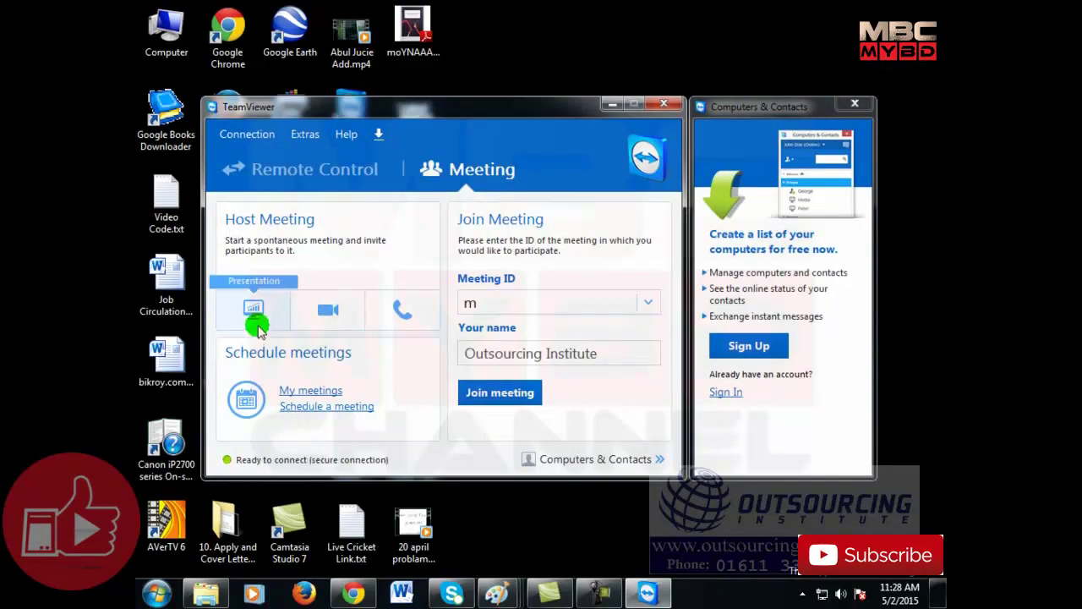
{"action": "left_click", "coordinate": [257, 325]}
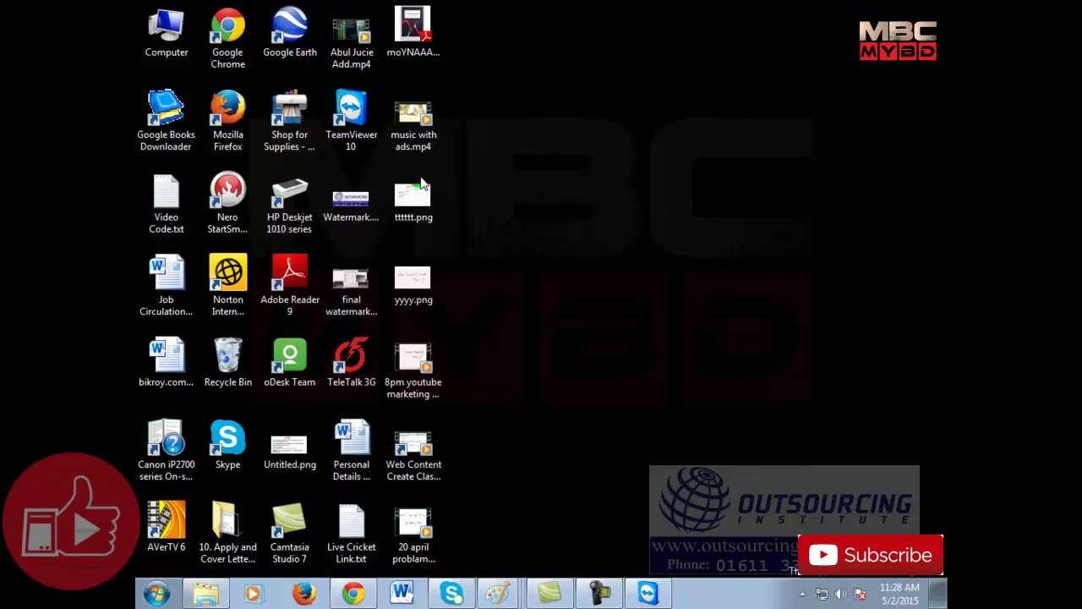
Step: Switch to Chrome and open youtube.com in a new tab
{"action": "left_click", "coordinate": [354, 594]}
{"action": "left_click", "coordinate": [799, 9]}
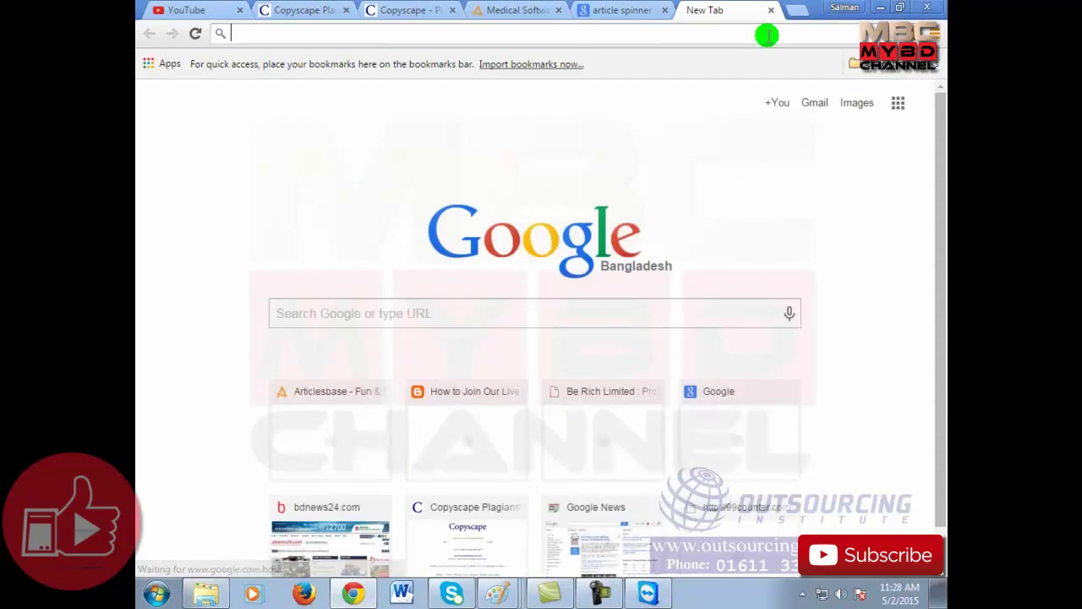
{"action": "type", "text": "you"}
{"action": "key", "text": "Return"}
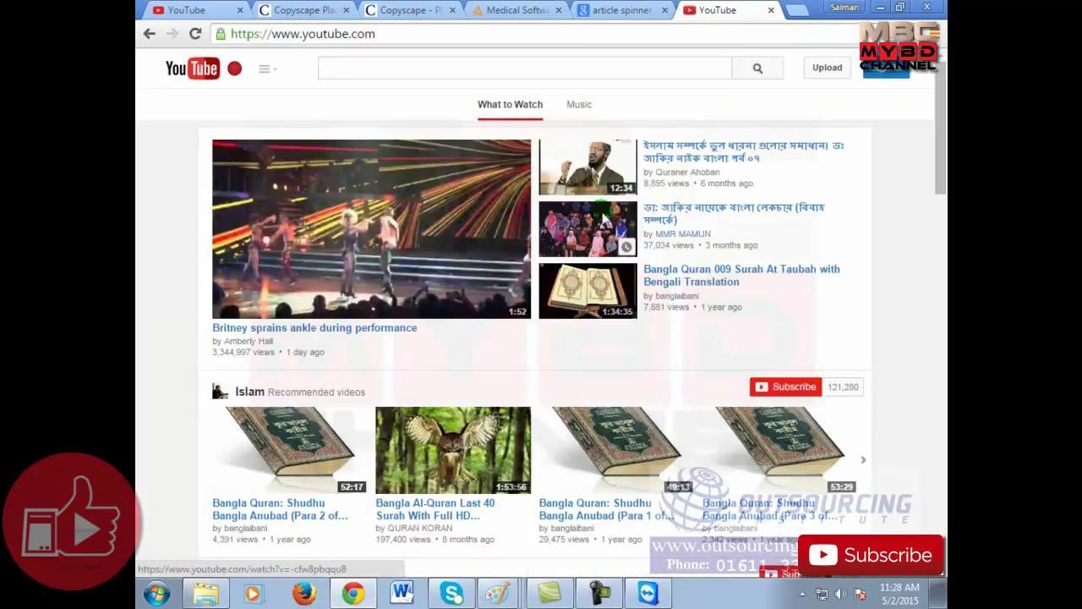
Step: Play the first small video beside the featured one briefly, pause it, and close its tab
{"action": "left_click", "coordinate": [599, 170]}
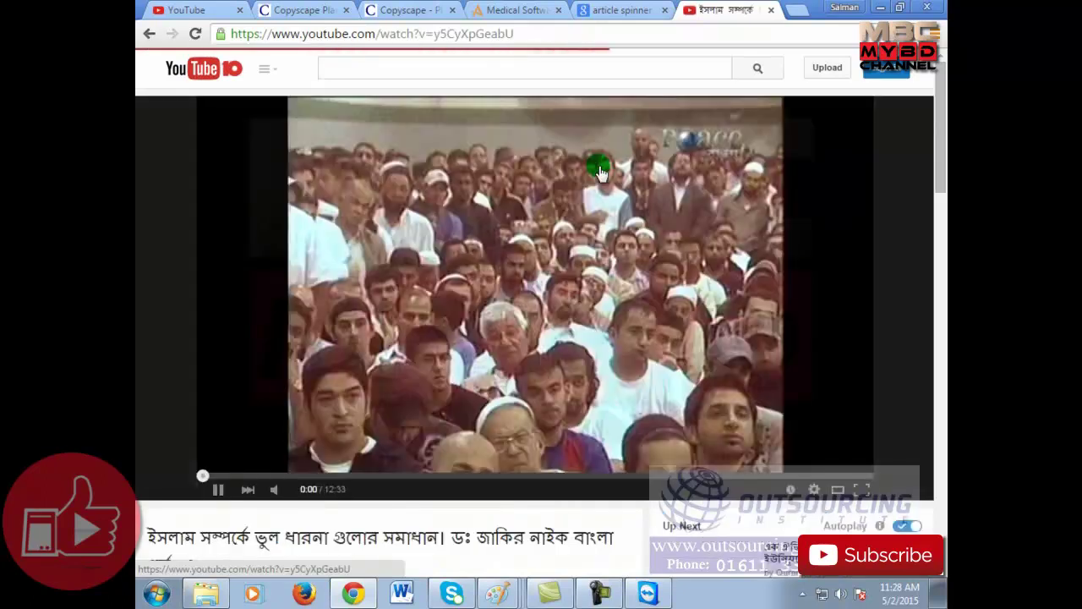
{"action": "left_click", "coordinate": [642, 118]}
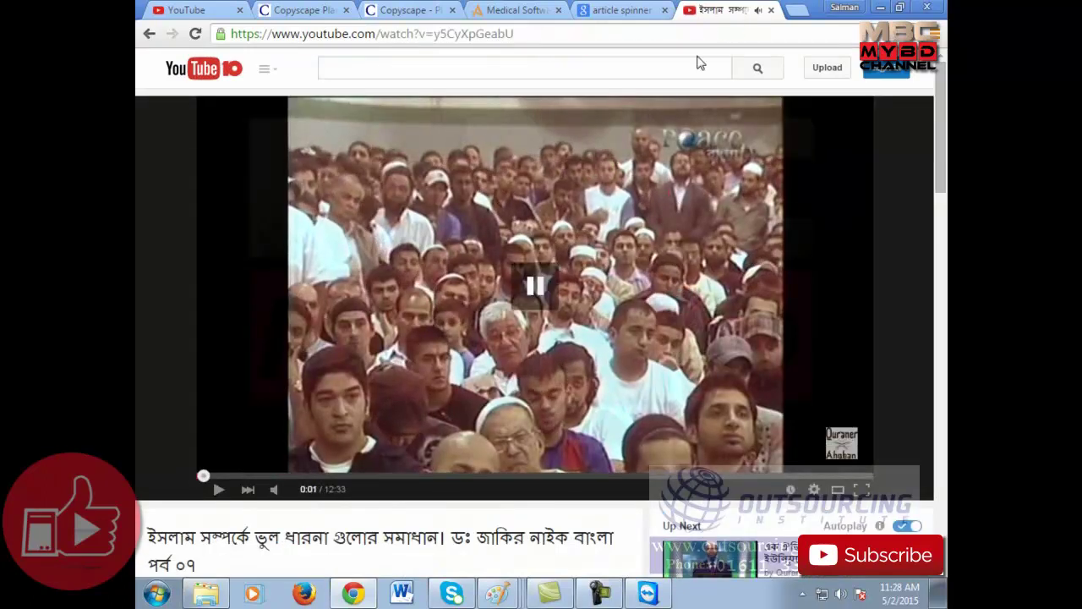
{"action": "left_click", "coordinate": [771, 10]}
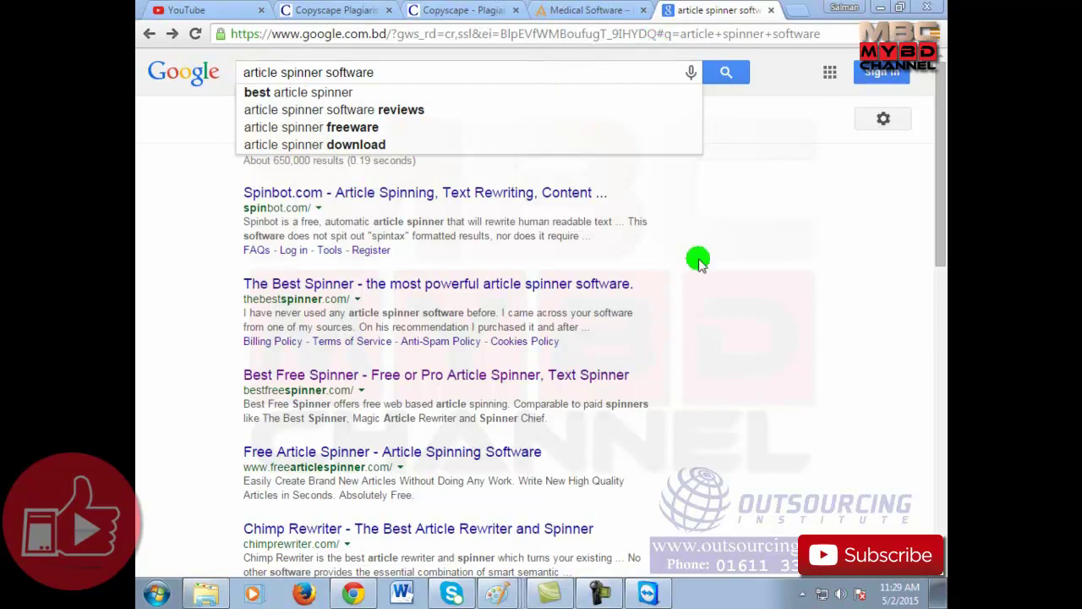
Step: Review the articlesbase.com article on medical software features from its closing author section up to the title
{"action": "right_click", "coordinate": [769, 218]}
{"action": "left_click", "coordinate": [774, 154]}
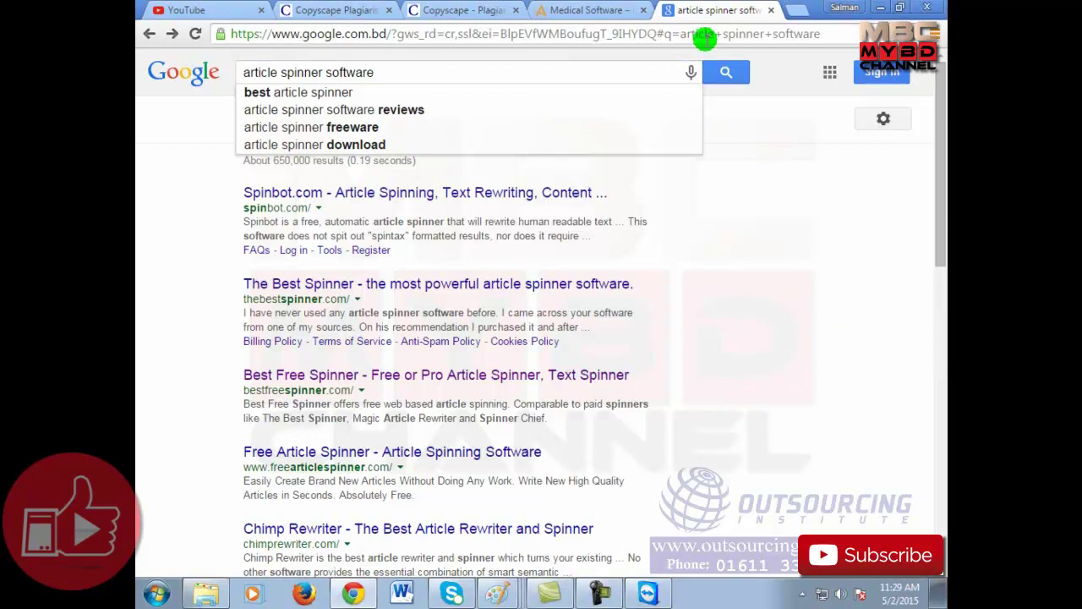
{"action": "left_click", "coordinate": [590, 8]}
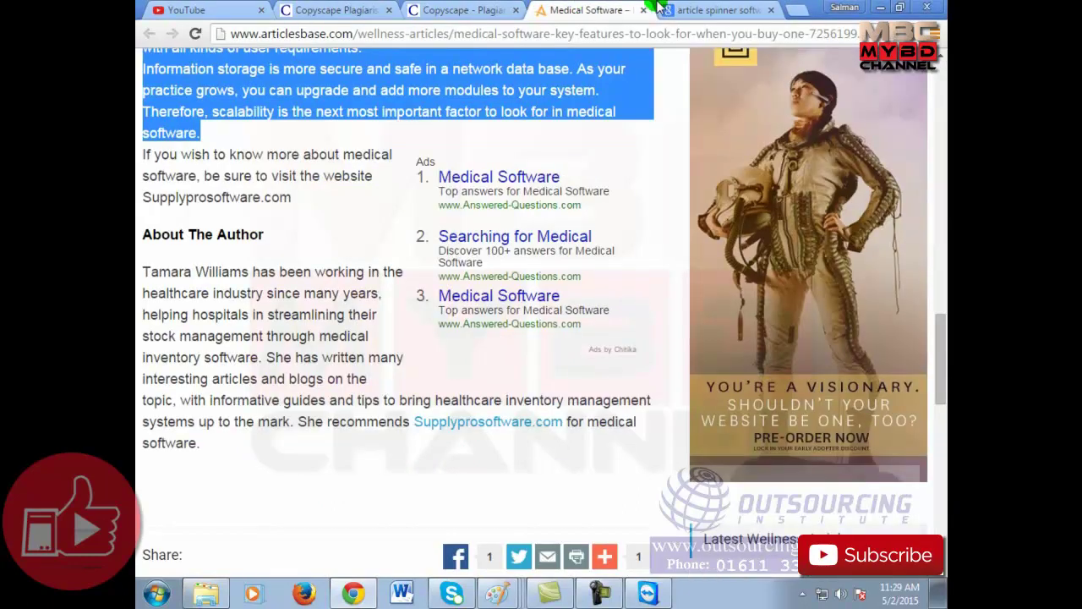
{"action": "left_click", "coordinate": [453, 66]}
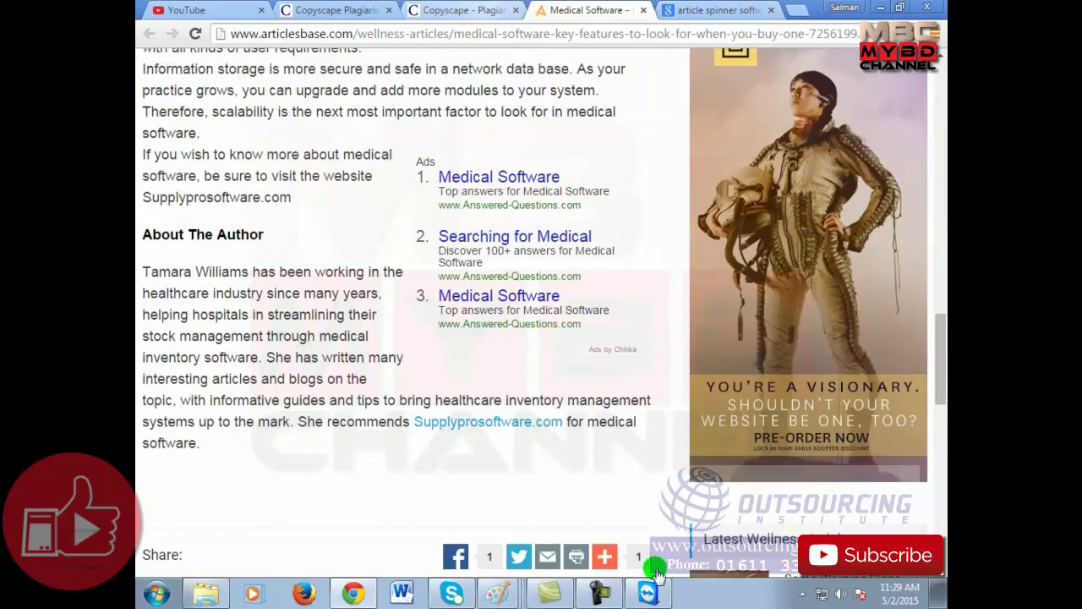
{"action": "mouse_move", "coordinate": [603, 554]}
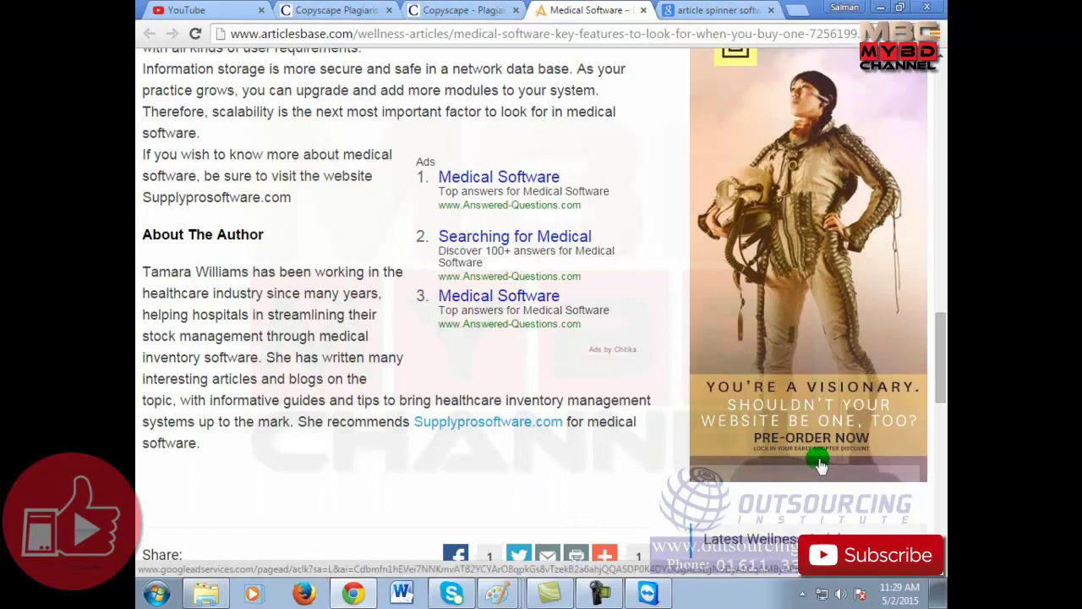
{"action": "scroll", "coordinate": [820, 464], "scroll_direction": "up", "scroll_amount": 4}
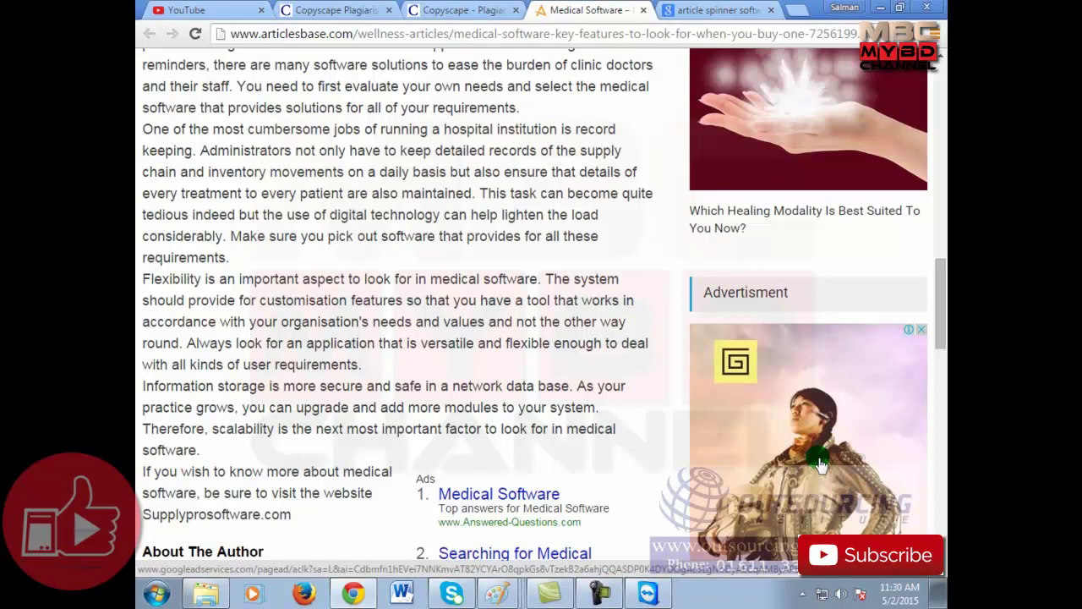
{"action": "scroll", "coordinate": [462, 285], "scroll_direction": "up", "scroll_amount": 7}
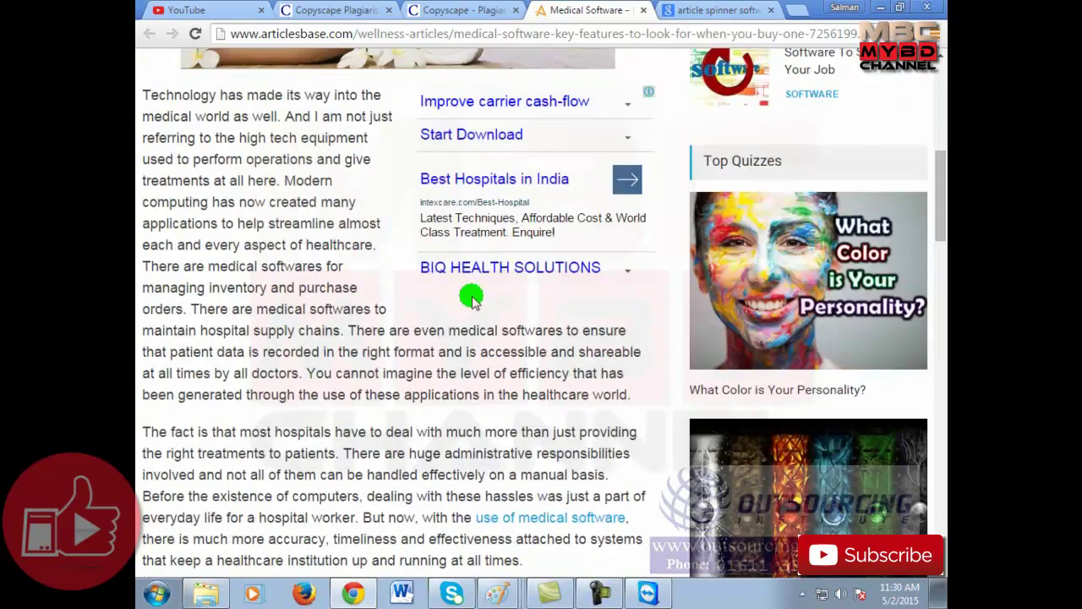
{"action": "scroll", "coordinate": [471, 295], "scroll_direction": "up", "scroll_amount": 4}
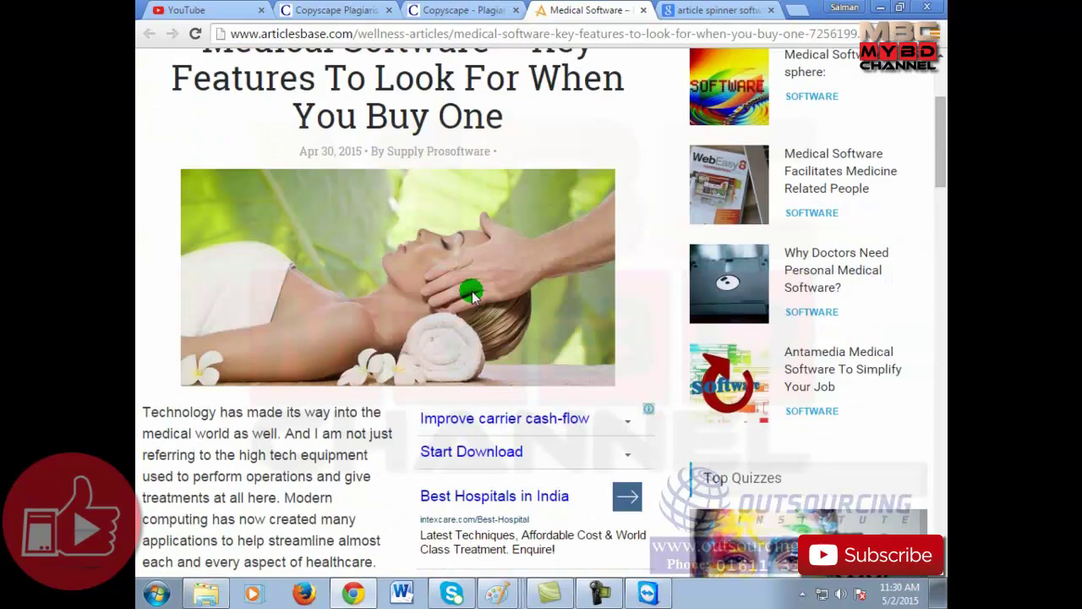
Step: Look through the article spinner software search results and check the handwritten information processing notes in Paint
{"action": "left_click", "coordinate": [718, 10]}
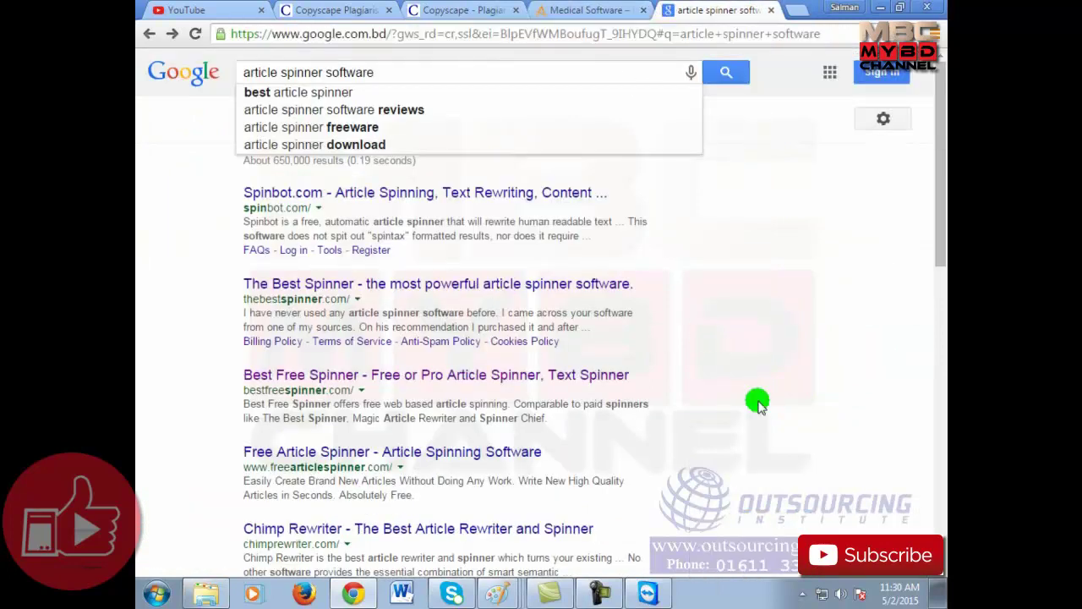
{"action": "scroll", "coordinate": [756, 404], "scroll_direction": "down", "scroll_amount": 4}
{"action": "scroll", "coordinate": [760, 404], "scroll_direction": "up", "scroll_amount": 3}
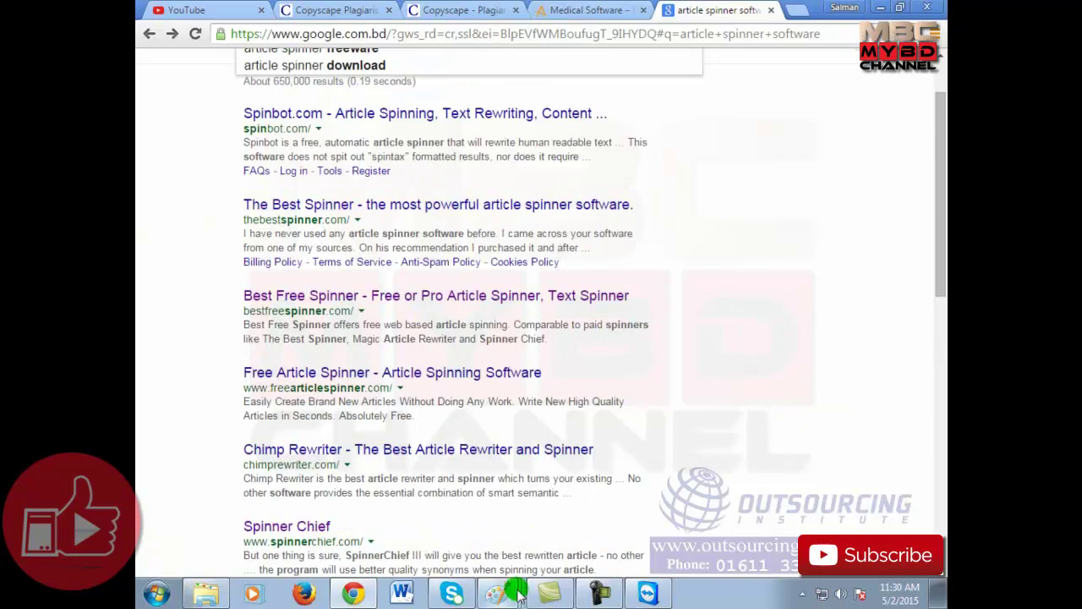
{"action": "key", "text": "alt+Tab"}
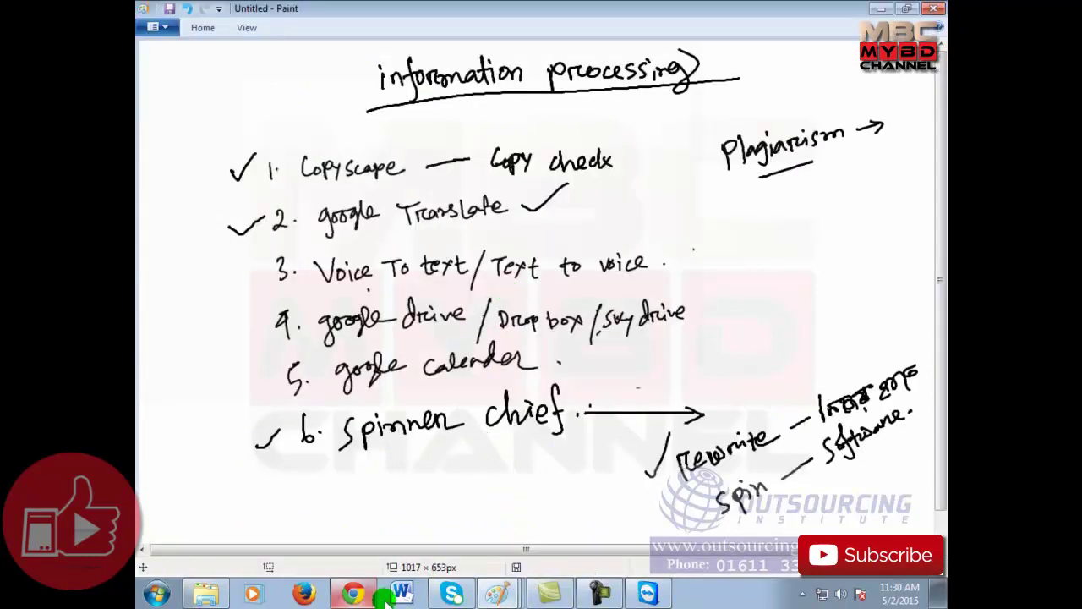
{"action": "left_click", "coordinate": [354, 592]}
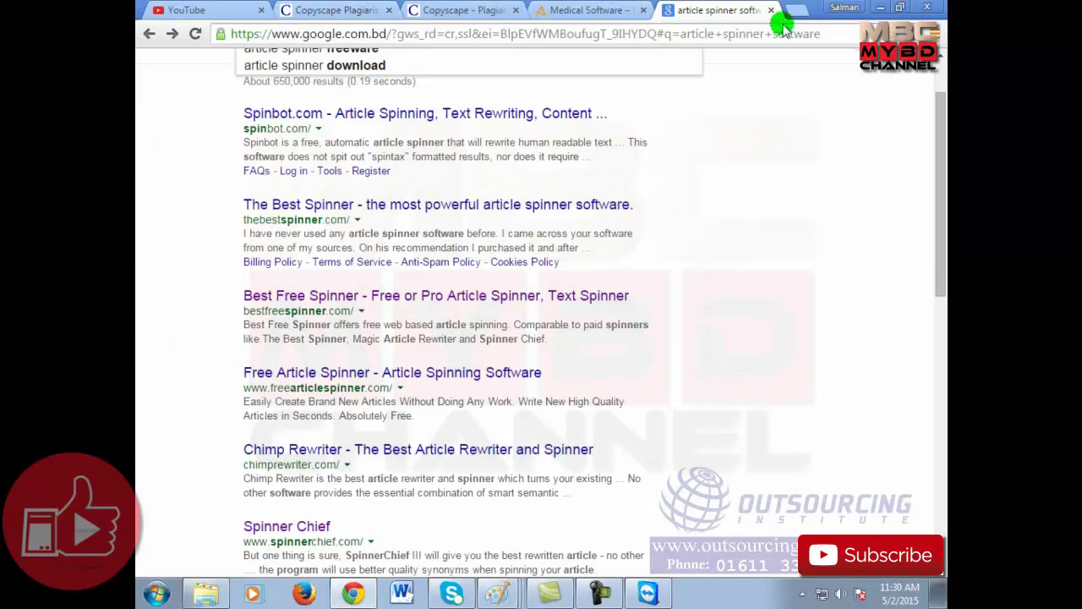
Step: Try to open Google Translate directly by entering the address translate.gogle.com in place of the current one
{"action": "left_click", "coordinate": [541, 38]}
{"action": "right_click", "coordinate": [542, 44]}
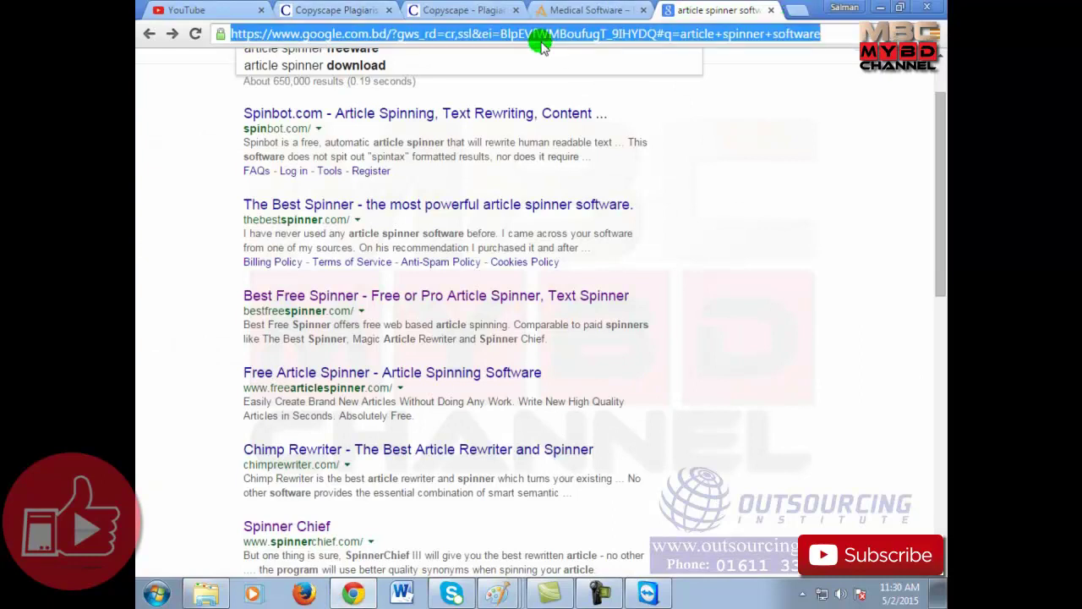
{"action": "type", "text": "ta"}
{"action": "key", "text": "BackSpace"}
{"action": "type", "text": "ranslate.gogle.com"}
{"action": "key", "text": "Return"}
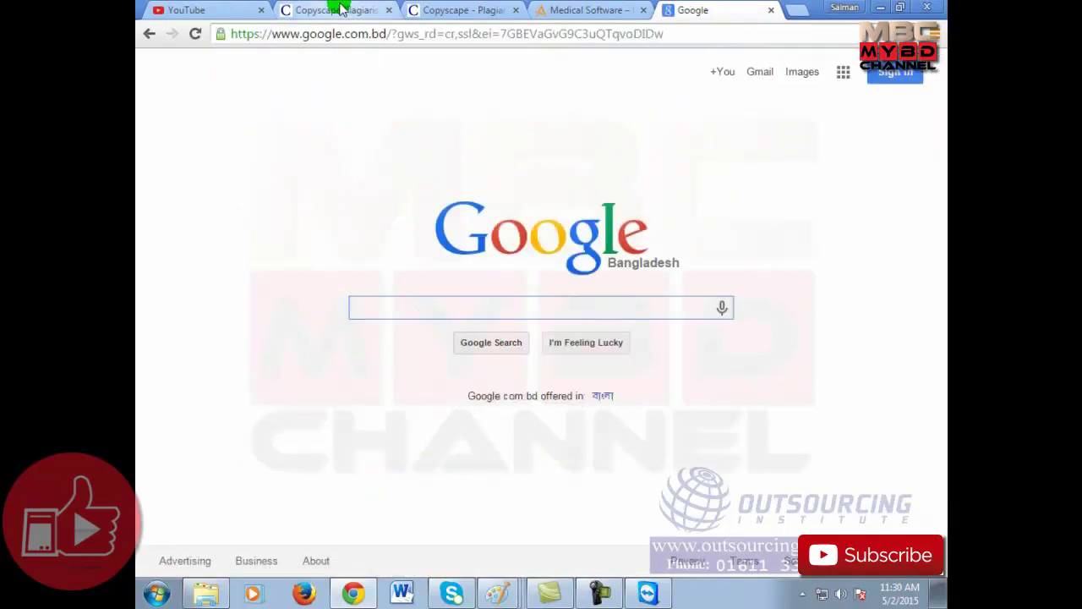
Step: Search Google for "google translate" and open the translate.google.com result
{"action": "left_click", "coordinate": [346, 33]}
{"action": "left_click", "coordinate": [406, 311]}
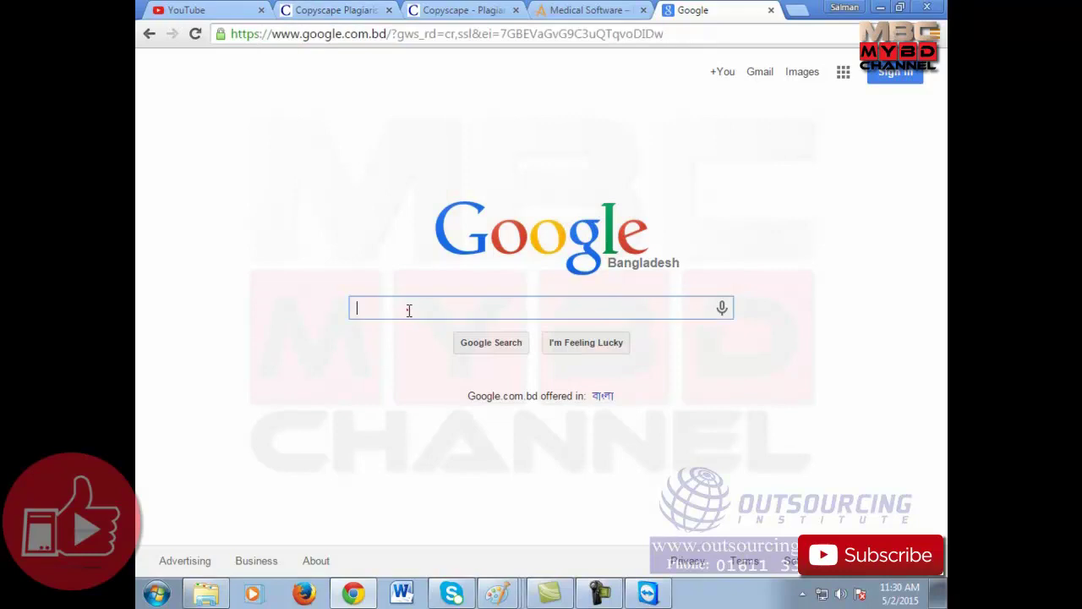
{"action": "type", "text": "google "}
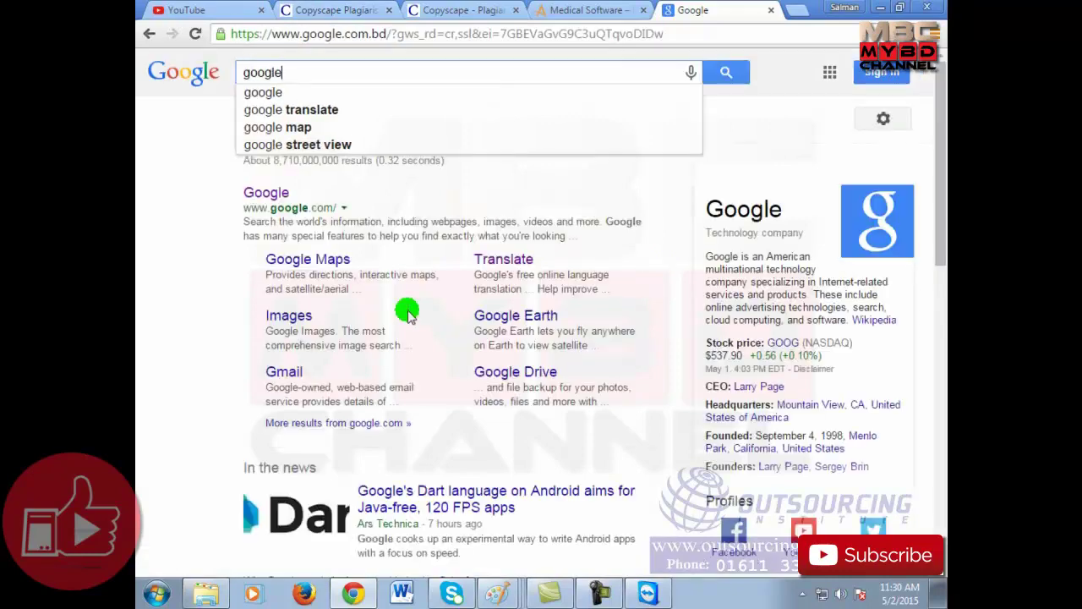
{"action": "type", "text": "translate"}
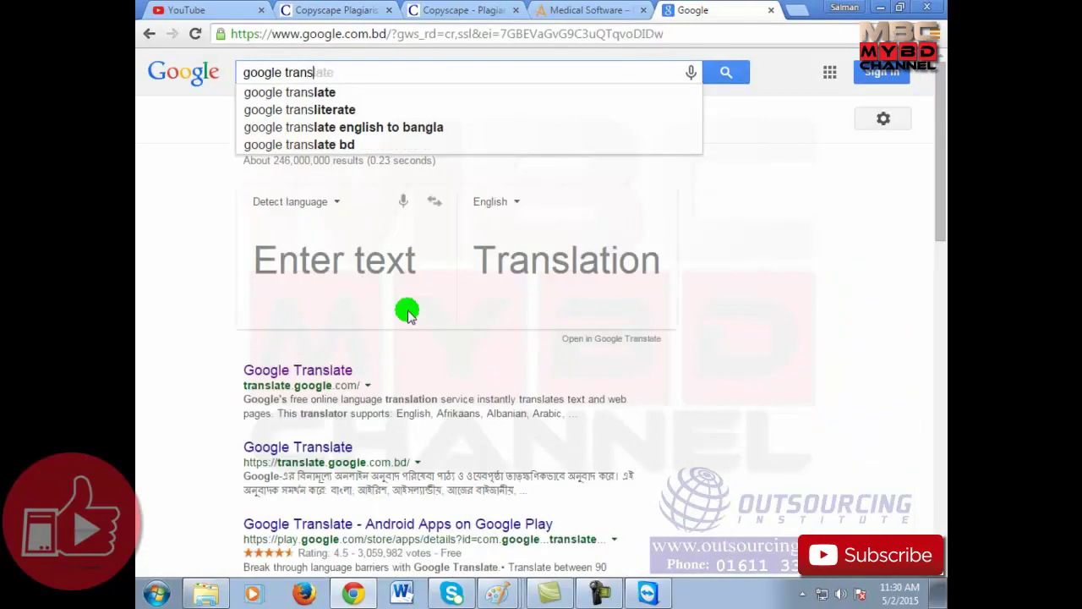
{"action": "key", "text": "Return"}
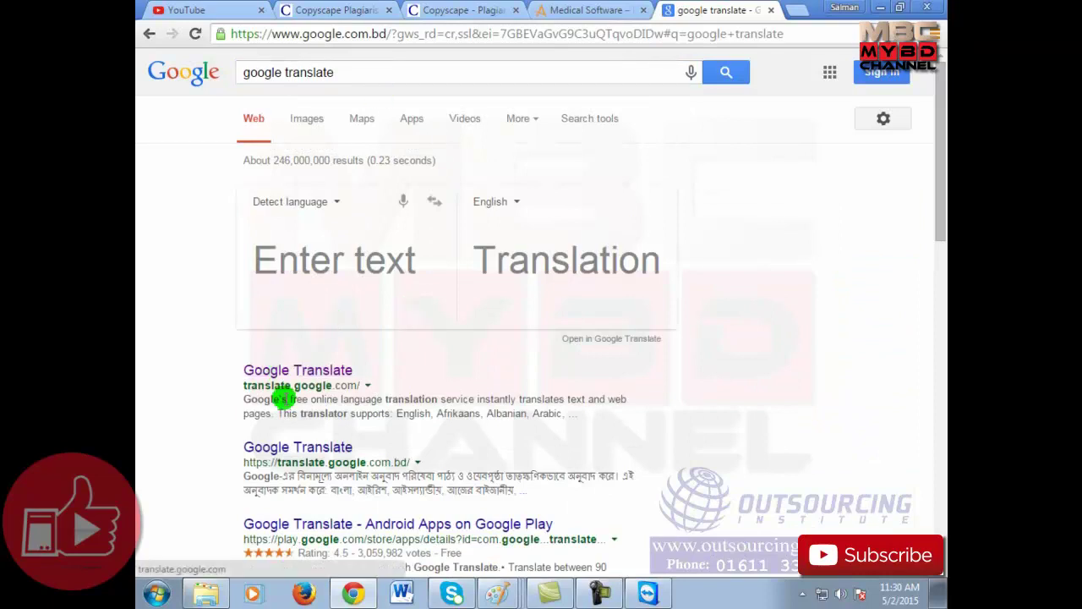
{"action": "left_click", "coordinate": [333, 371]}
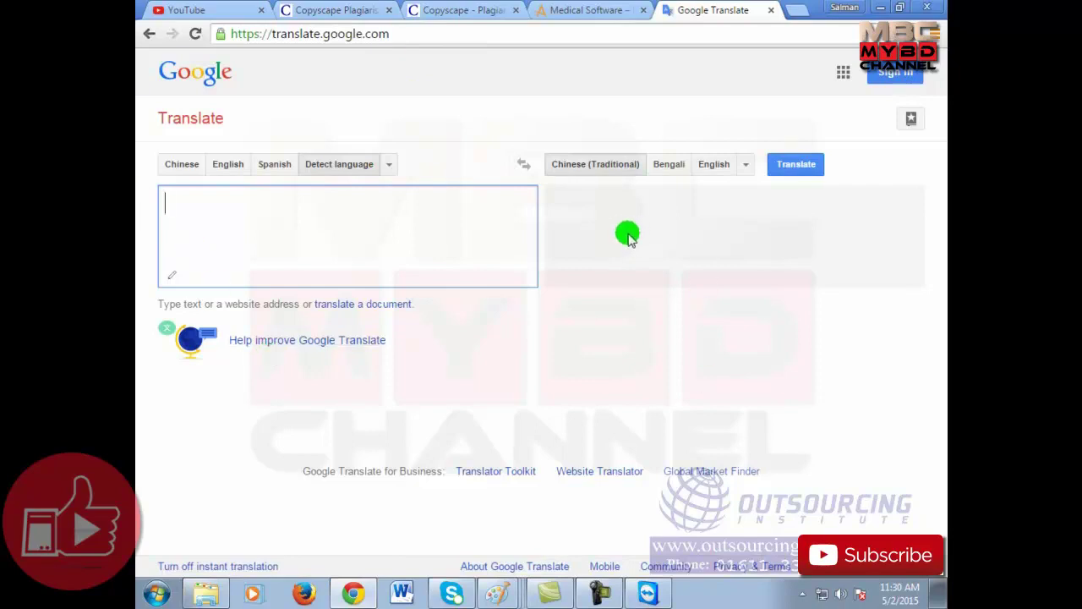
Step: Look over the list of available source languages and set the source language to English
{"action": "left_click", "coordinate": [389, 166]}
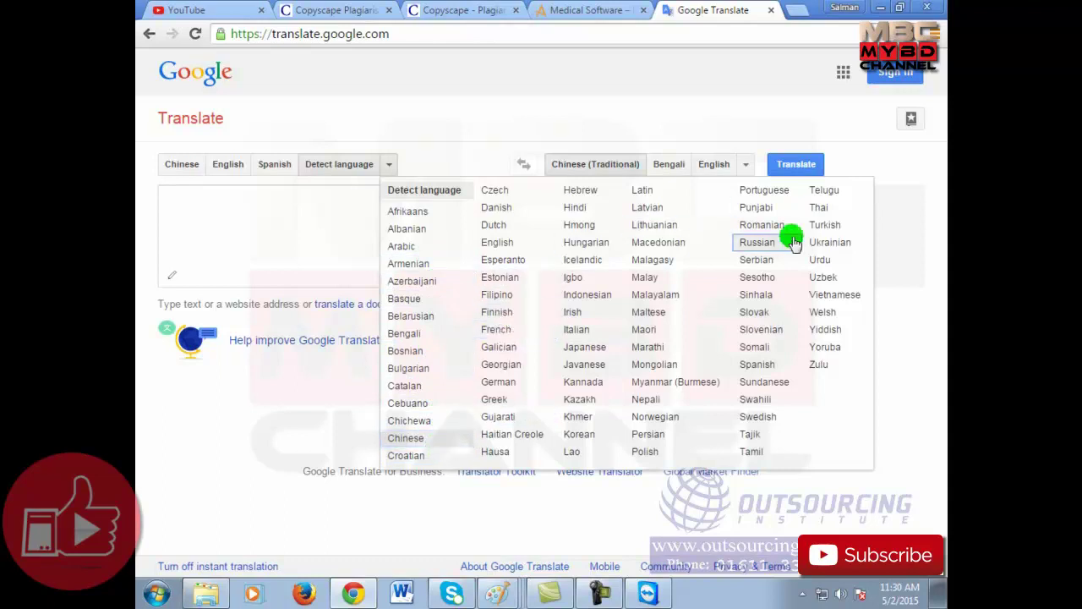
{"action": "left_click", "coordinate": [250, 247]}
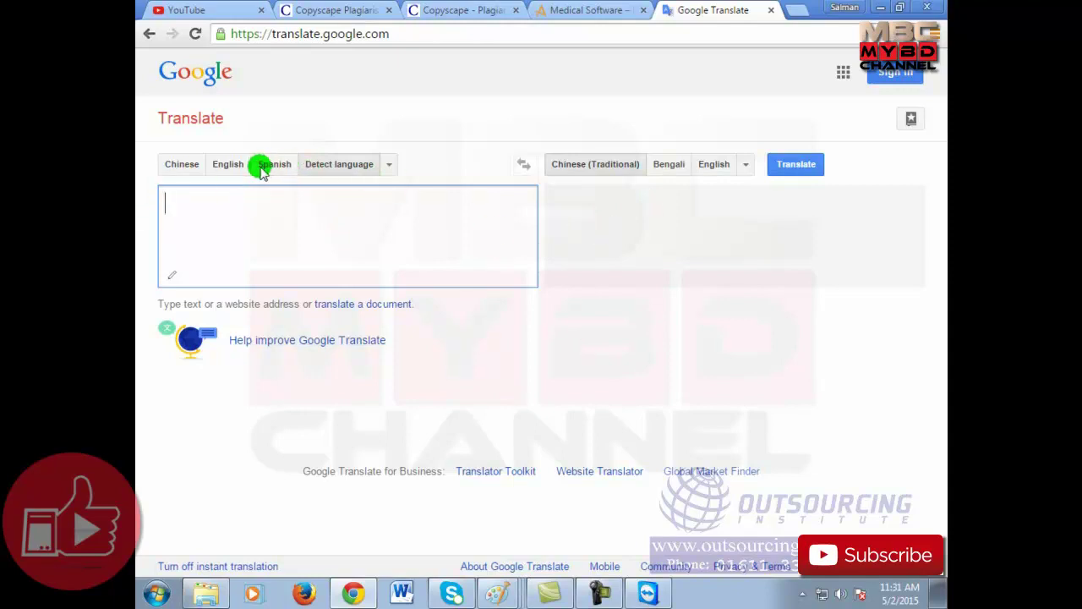
{"action": "left_click", "coordinate": [226, 165]}
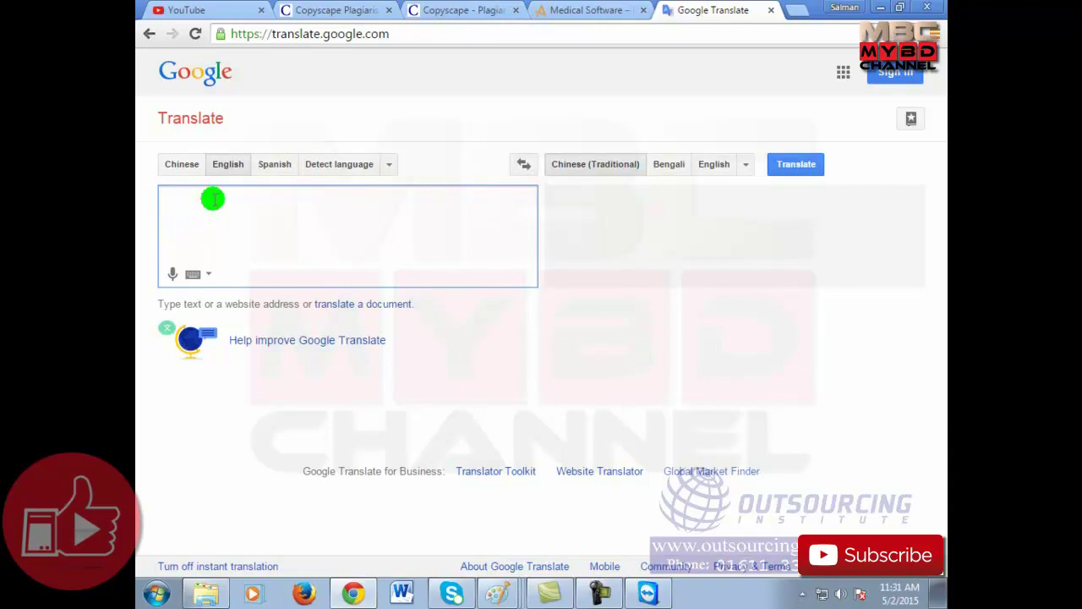
Step: Enter "I love You" as the English source text and play the Chinese (Traditional) translation's audio
{"action": "type", "text": "I"}
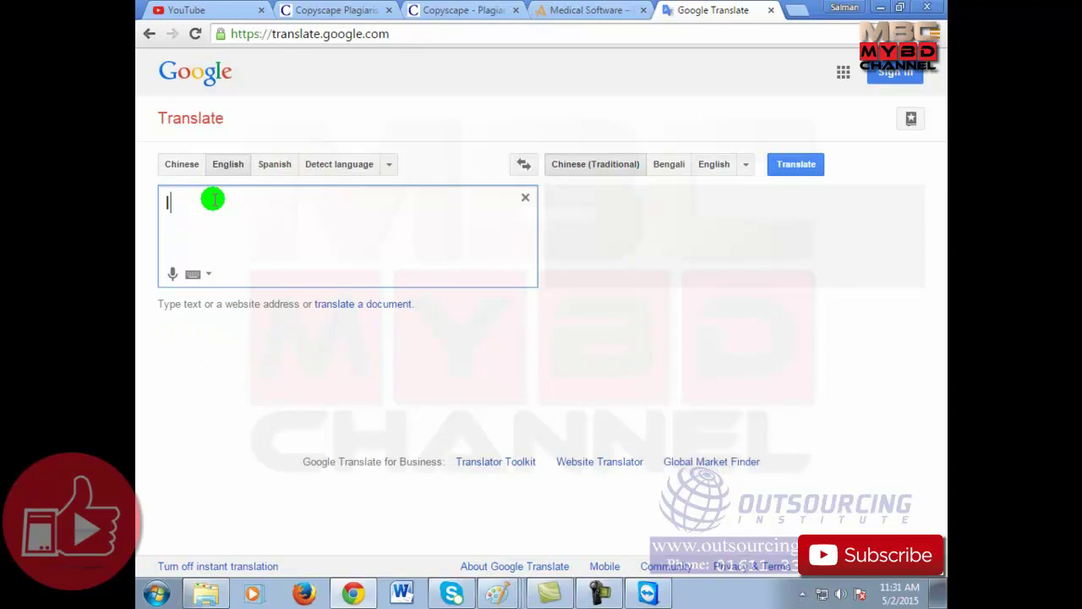
{"action": "type", "text": " love You"}
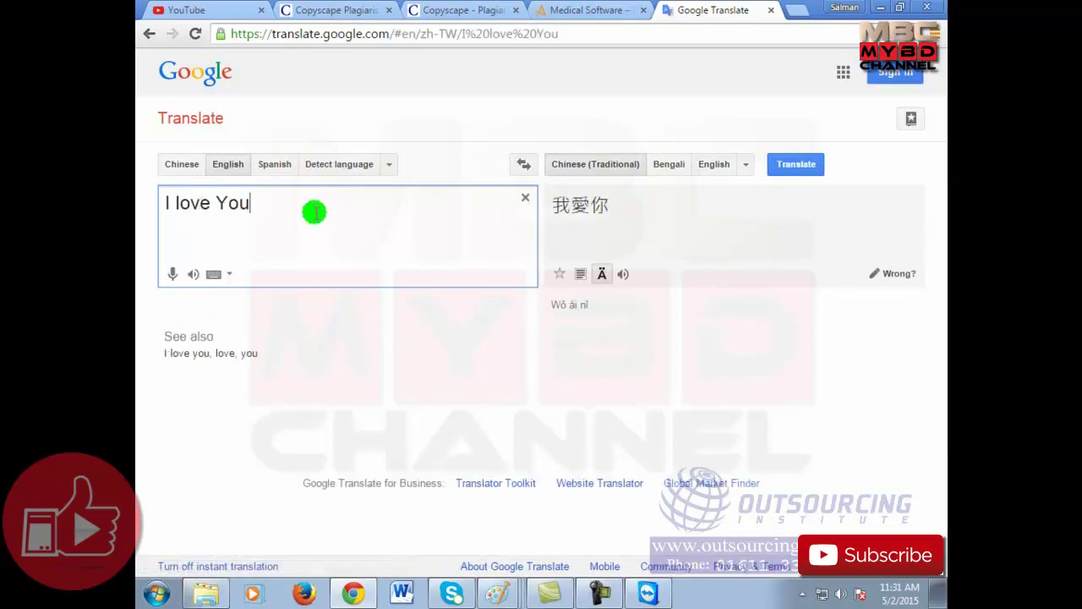
{"action": "left_click", "coordinate": [623, 273]}
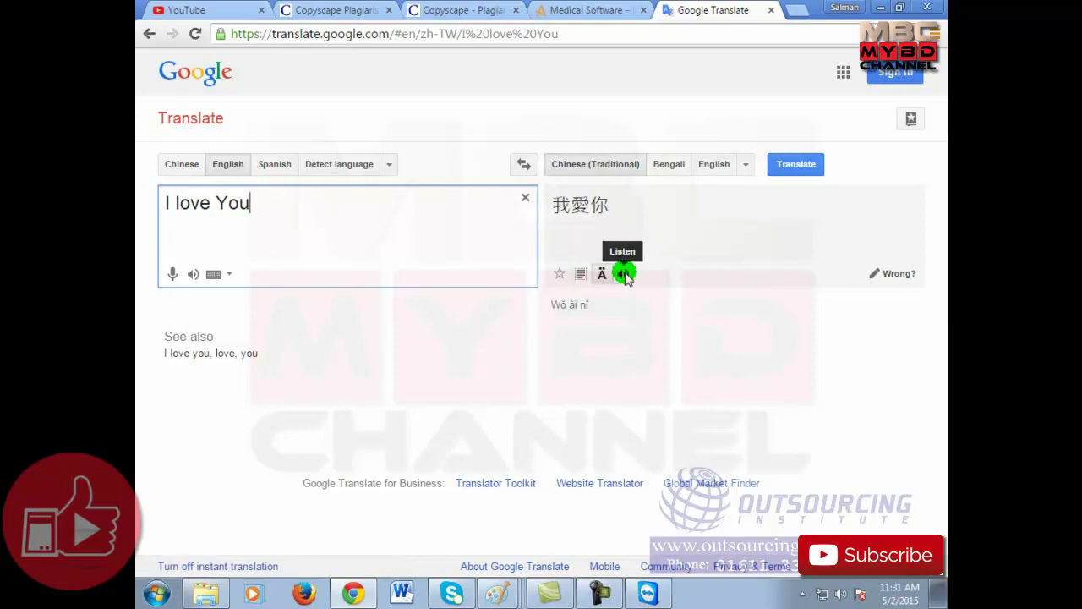
{"action": "left_click", "coordinate": [626, 275]}
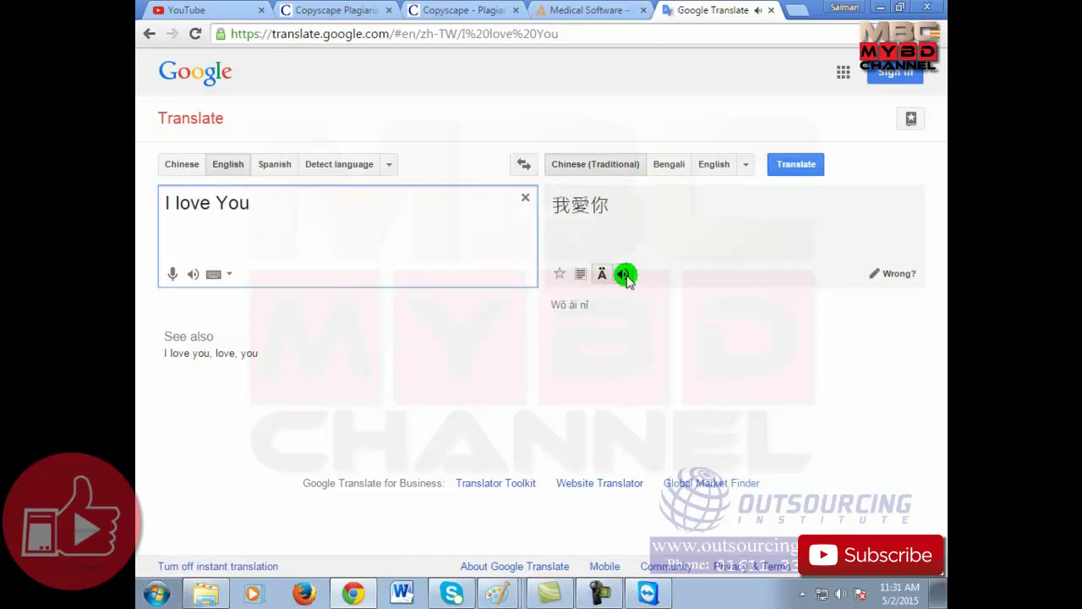
Step: Change the target language to Hindi and listen to the translated phrase
{"action": "left_click", "coordinate": [746, 167]}
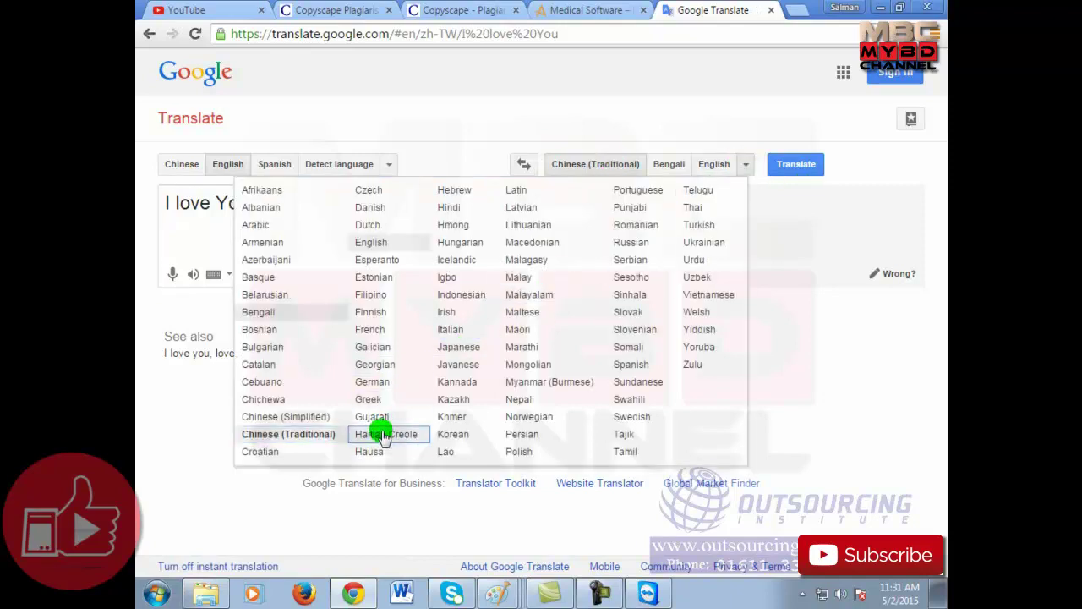
{"action": "left_click", "coordinate": [454, 209]}
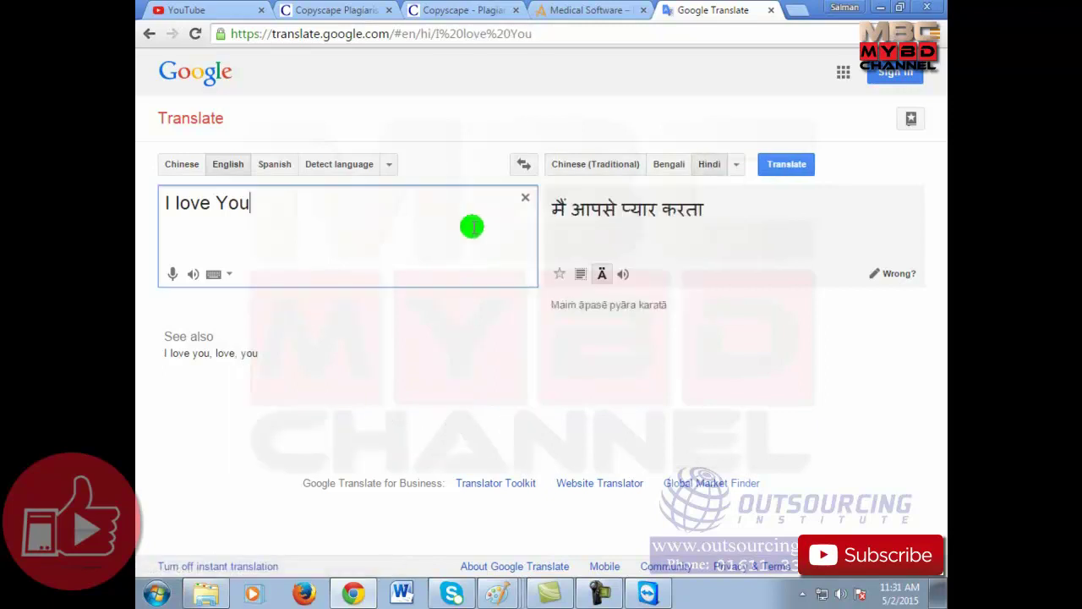
{"action": "left_click", "coordinate": [622, 273]}
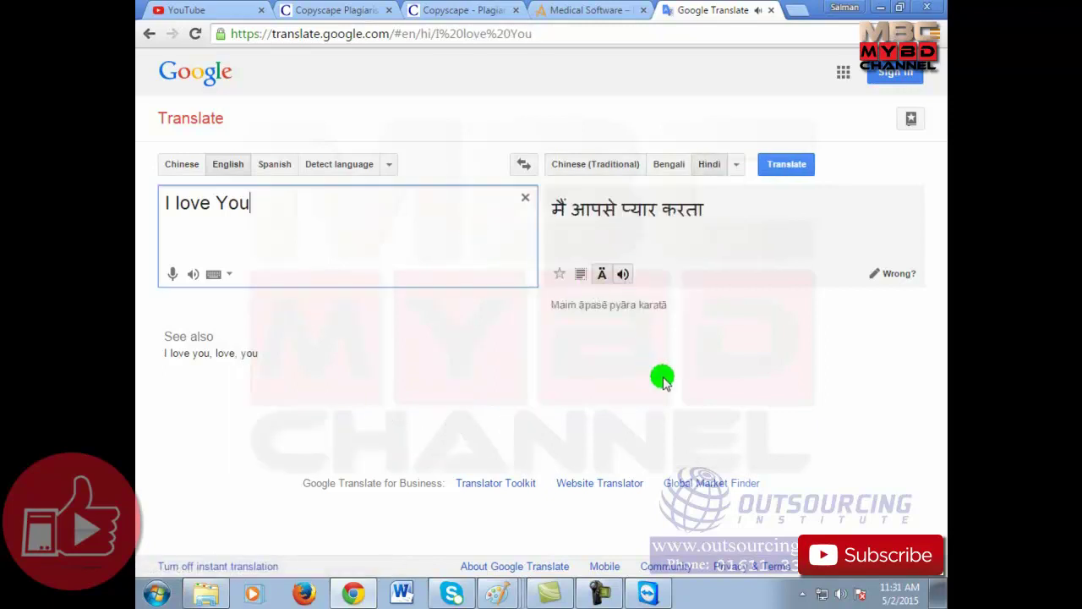
{"action": "left_click", "coordinate": [622, 274]}
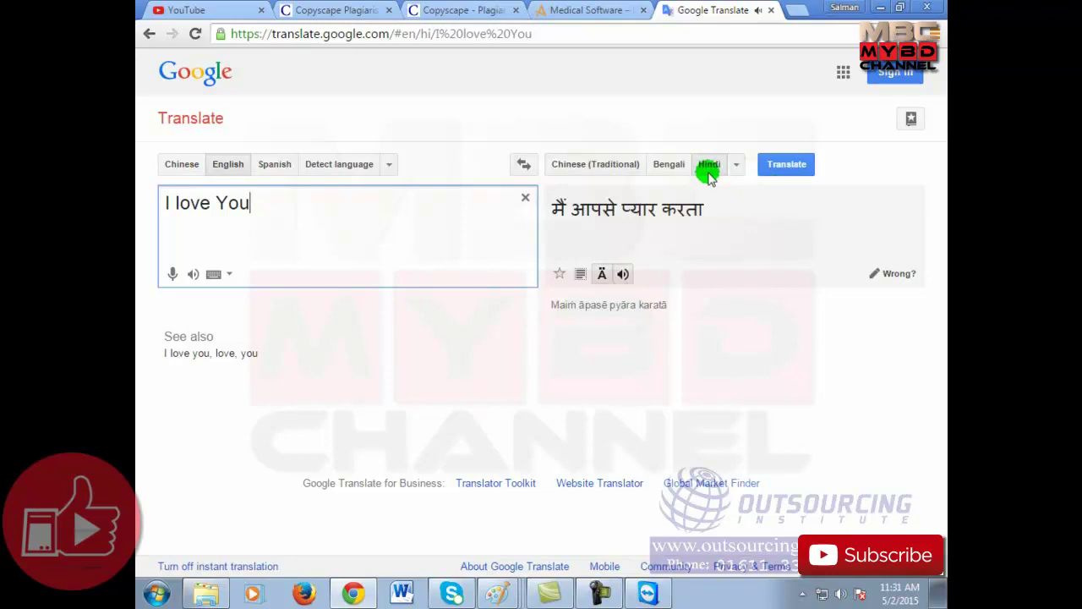
Step: Switch the target language to Japanese and play the pronunciation of the translation
{"action": "left_click", "coordinate": [736, 165]}
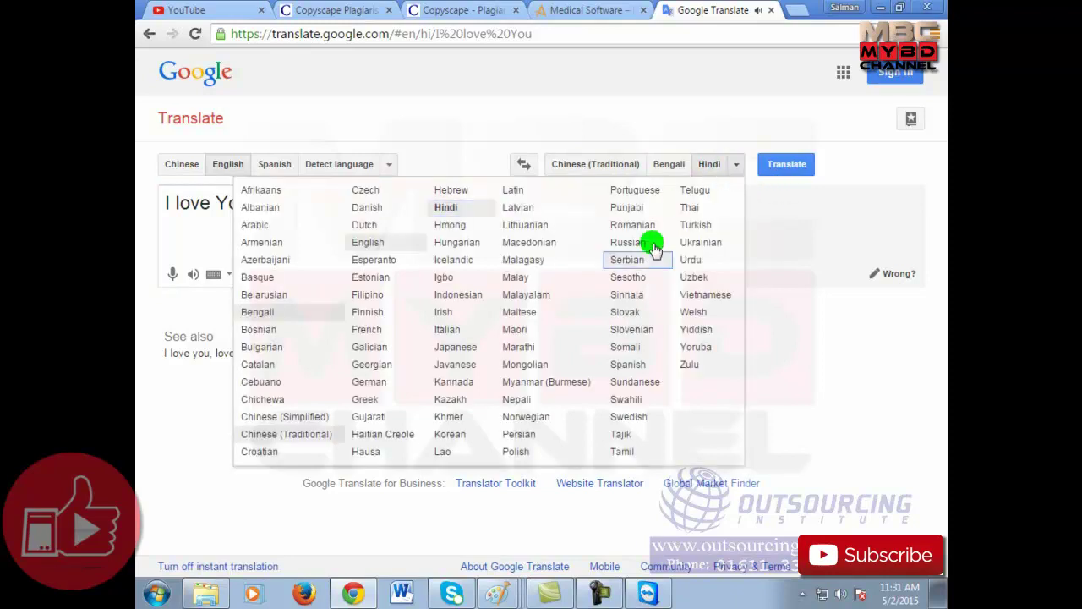
{"action": "left_click", "coordinate": [455, 346]}
{"action": "left_click", "coordinate": [617, 276]}
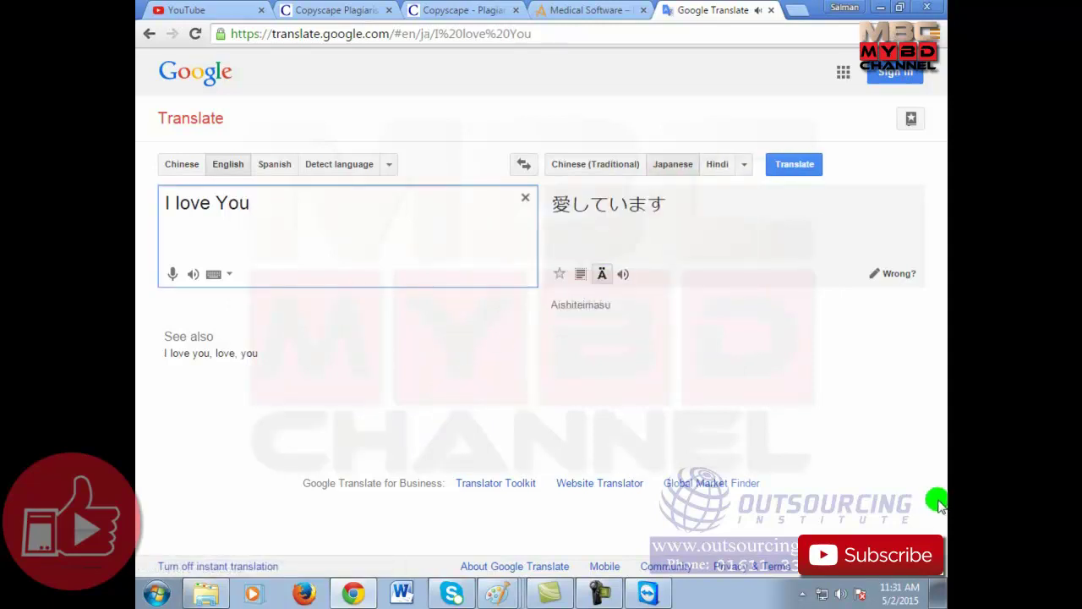
Step: Translate the phrase into Thai and listen to its pronunciation
{"action": "left_click", "coordinate": [745, 169]}
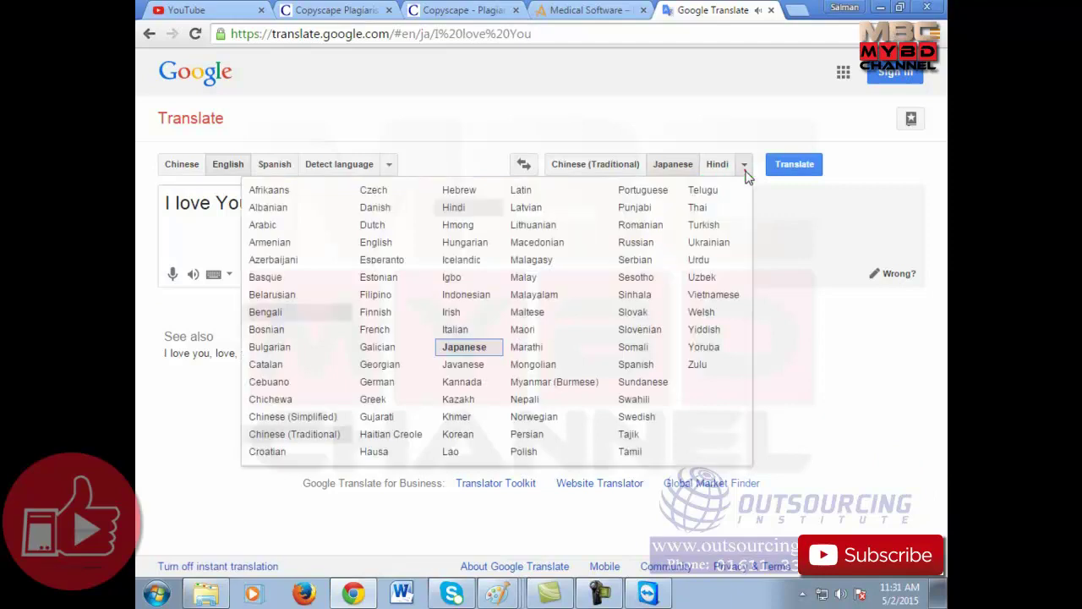
{"action": "left_click", "coordinate": [744, 170]}
{"action": "left_click", "coordinate": [703, 212]}
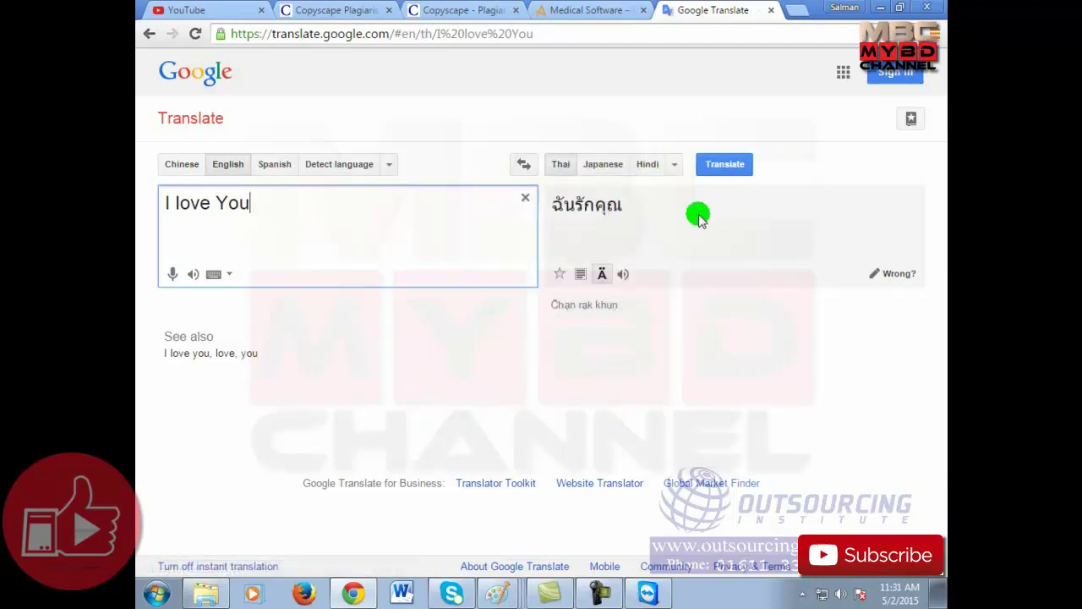
{"action": "left_click", "coordinate": [623, 273]}
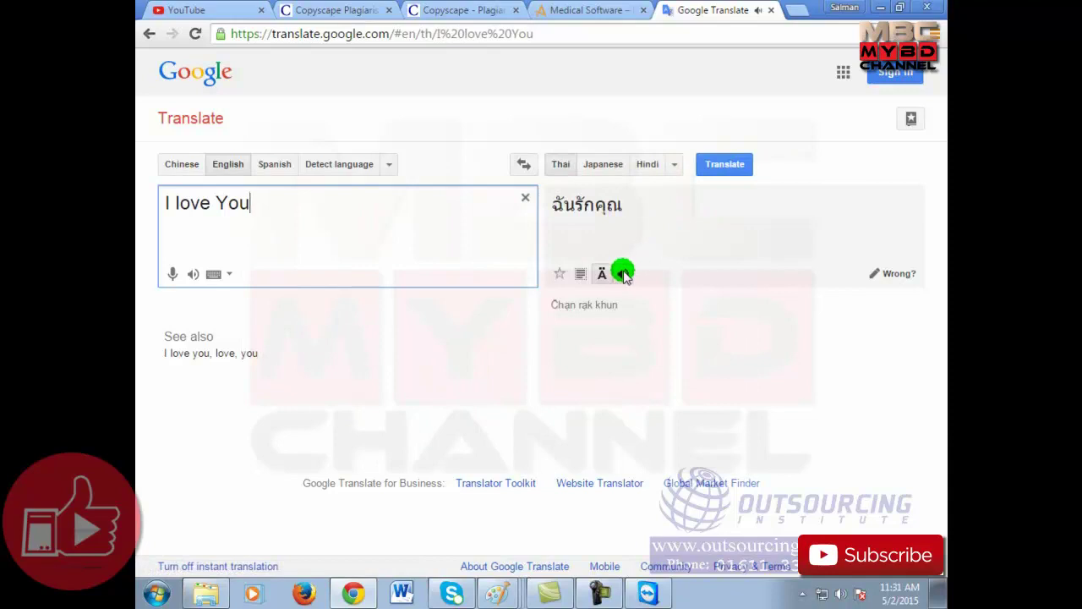
Step: Translate the phrase into Malay
{"action": "left_click", "coordinate": [674, 169]}
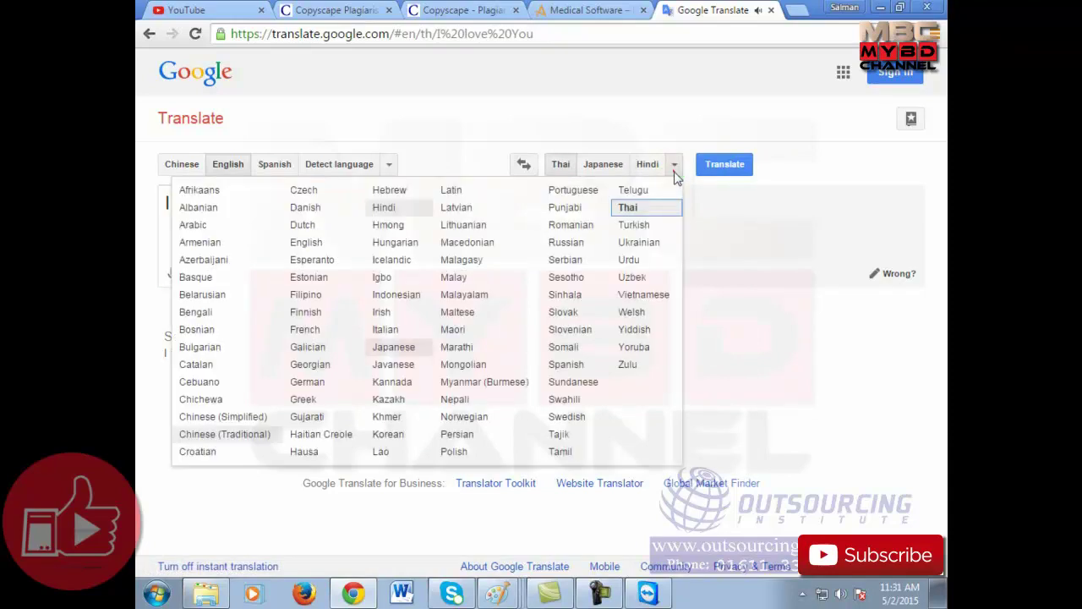
{"action": "left_click", "coordinate": [454, 277]}
{"action": "left_click", "coordinate": [736, 165]}
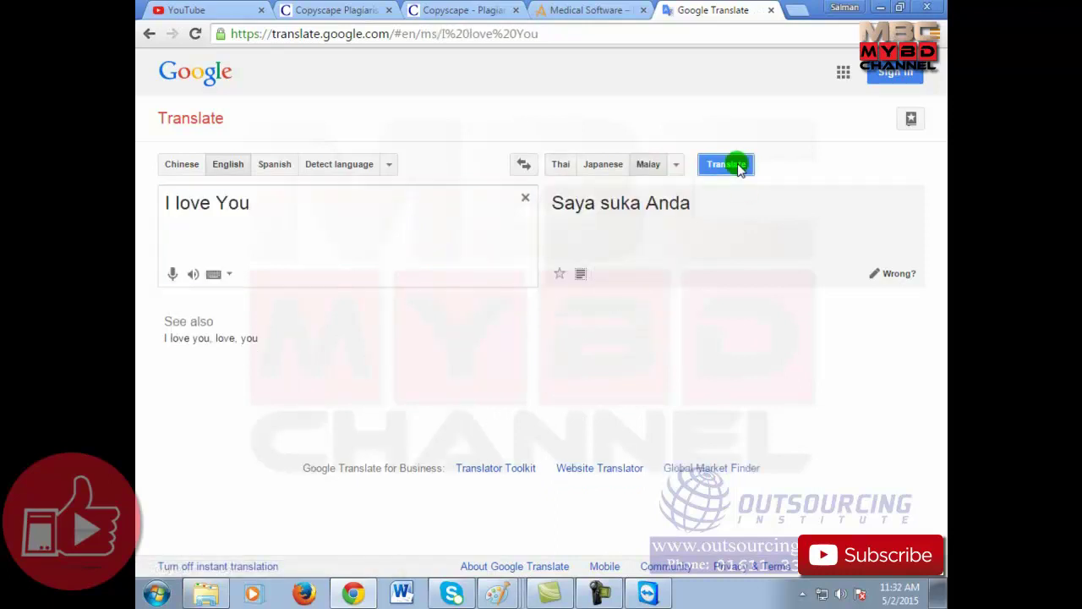
Step: Set the target language to French and play the translated phrase aloud
{"action": "left_click", "coordinate": [676, 166]}
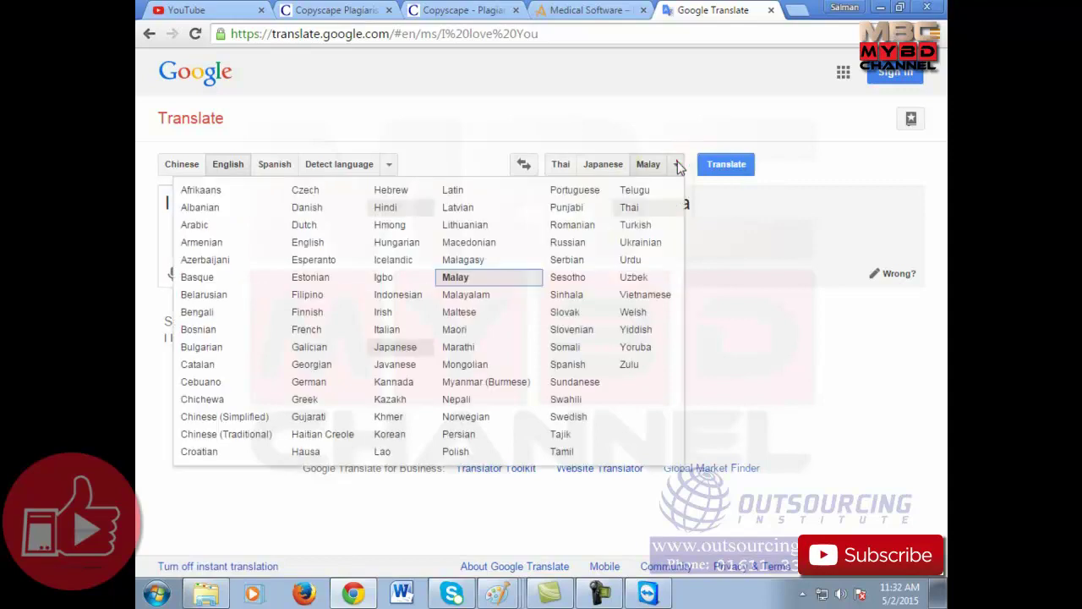
{"action": "left_click", "coordinate": [344, 329]}
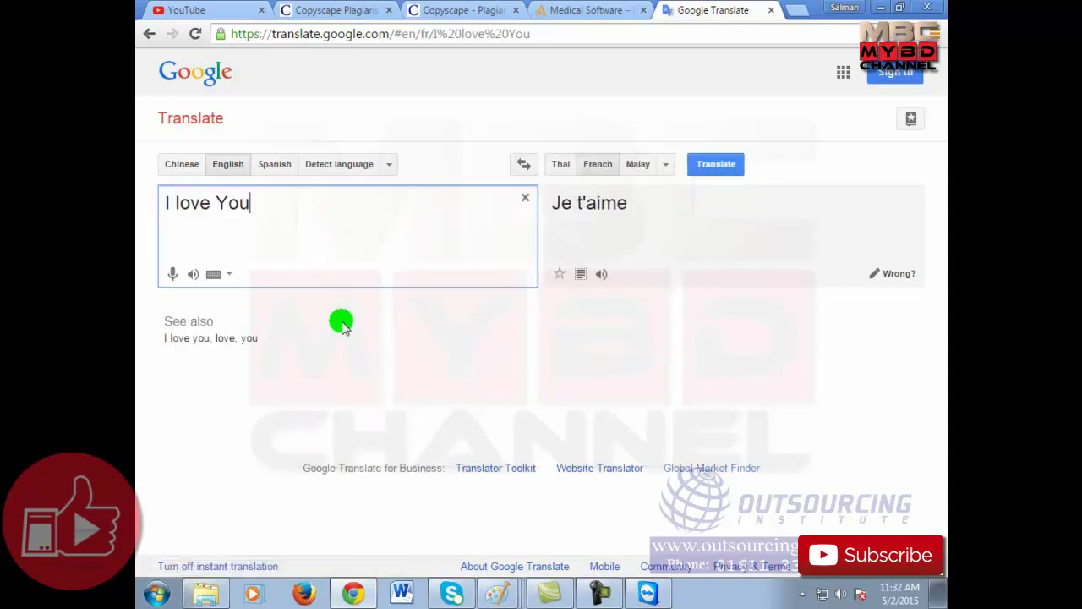
{"action": "left_click", "coordinate": [604, 274]}
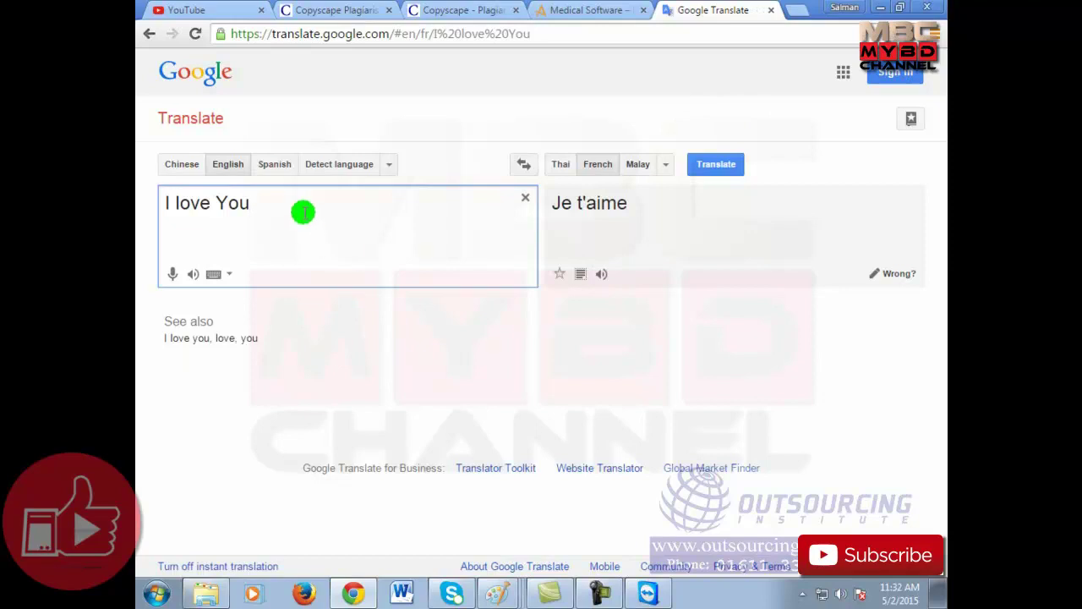
Step: Clear the source text and copy the Medical Software article's text from "Technology has made its way" through "all these requirements."
{"action": "left_click_drag", "start_coordinate": [302, 211], "coordinate": [140, 184]}
{"action": "key", "text": "BackSpace"}
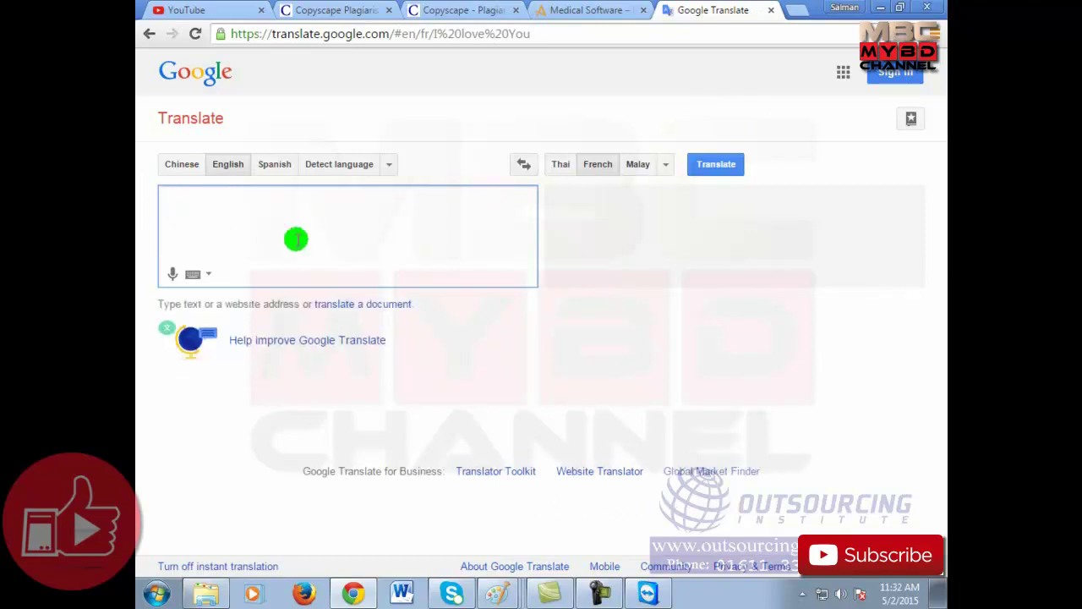
{"action": "left_click", "coordinate": [579, 9]}
{"action": "scroll", "coordinate": [406, 406], "scroll_direction": "down", "scroll_amount": 2}
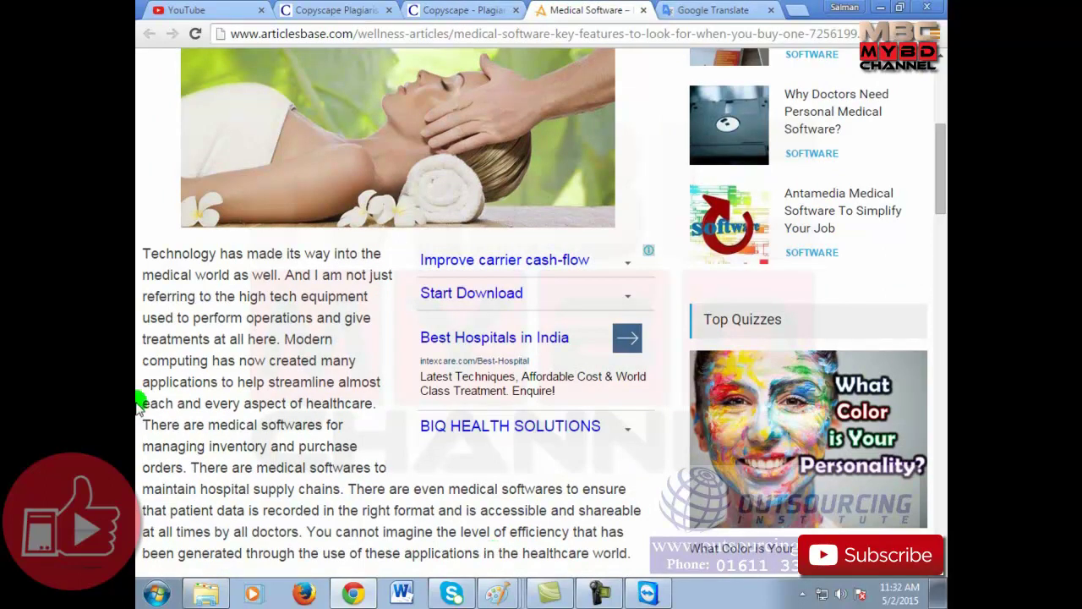
{"action": "scroll", "coordinate": [142, 397], "scroll_direction": "down", "scroll_amount": 1}
{"action": "left_click_drag", "start_coordinate": [144, 174], "coordinate": [394, 505]}
{"action": "right_click", "coordinate": [330, 85]}
{"action": "left_click", "coordinate": [345, 91]}
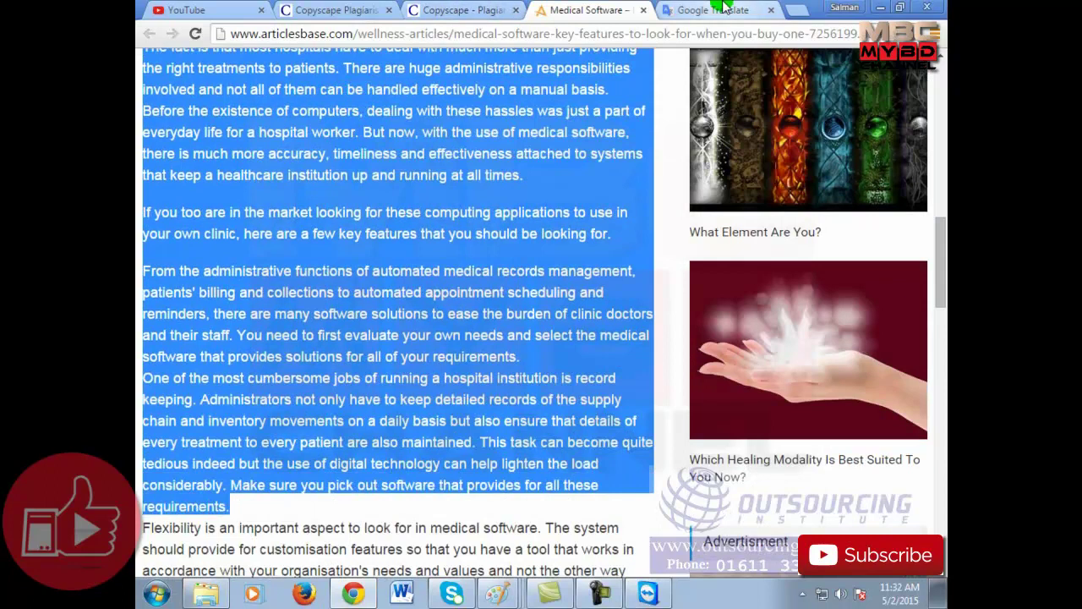
Step: Return to Google Translate and paste the copied article text as the source text
{"action": "left_click", "coordinate": [714, 9]}
{"action": "right_click", "coordinate": [177, 212]}
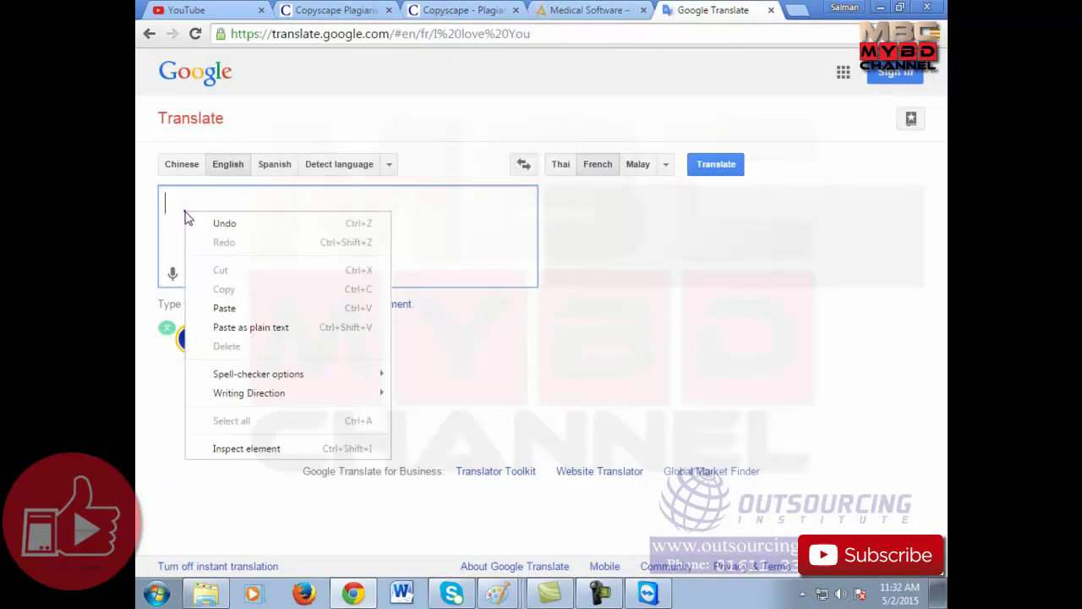
{"action": "left_click", "coordinate": [237, 307]}
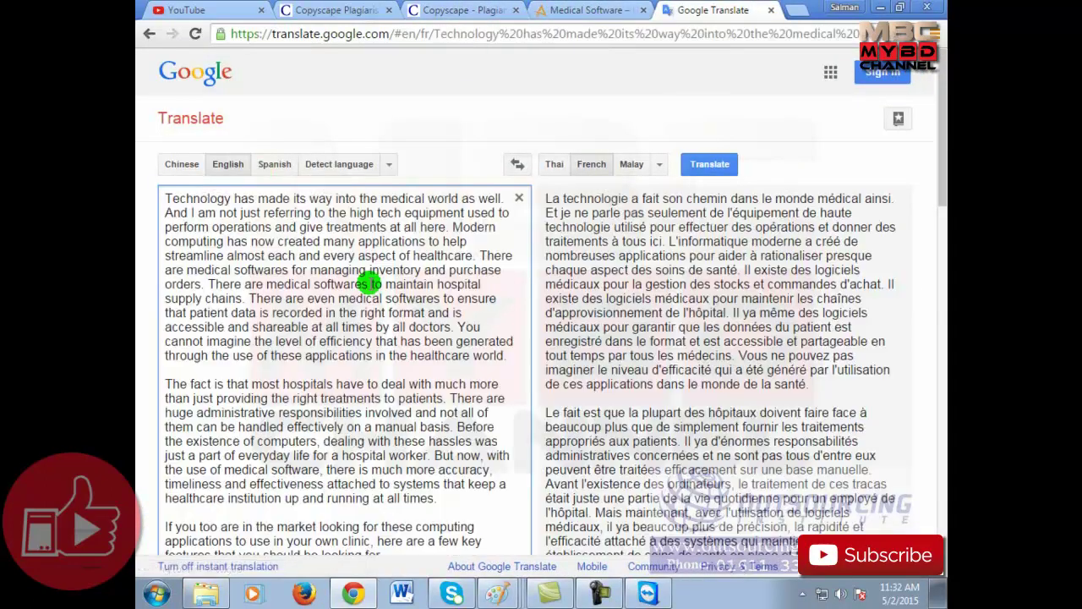
Step: Translate the article into Bengali and look through the translated paragraphs
{"action": "left_click", "coordinate": [659, 164]}
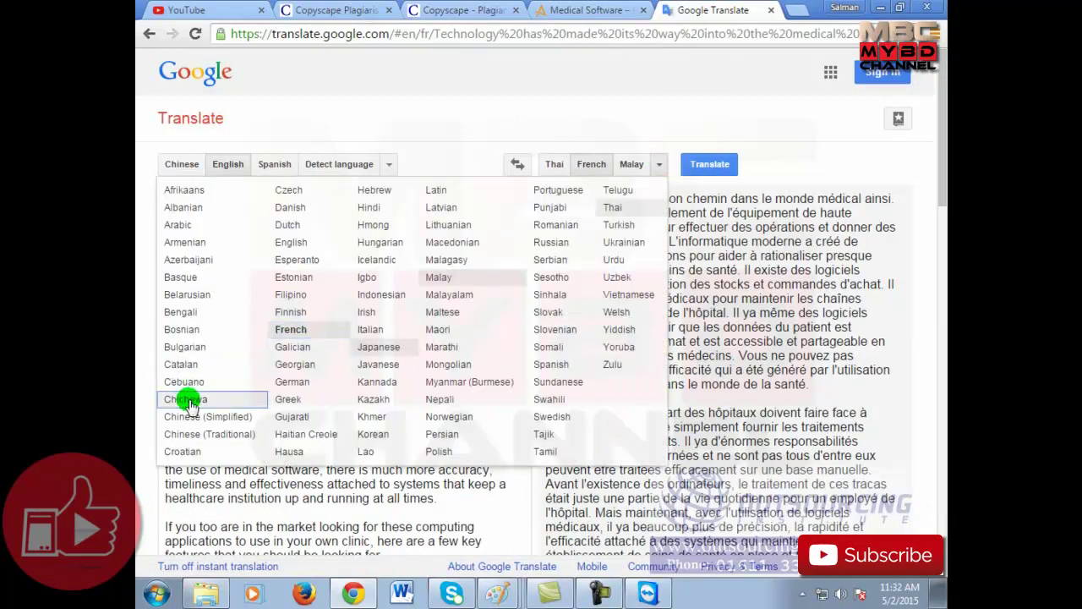
{"action": "left_click", "coordinate": [190, 311]}
{"action": "scroll", "coordinate": [194, 310], "scroll_direction": "down", "scroll_amount": 5}
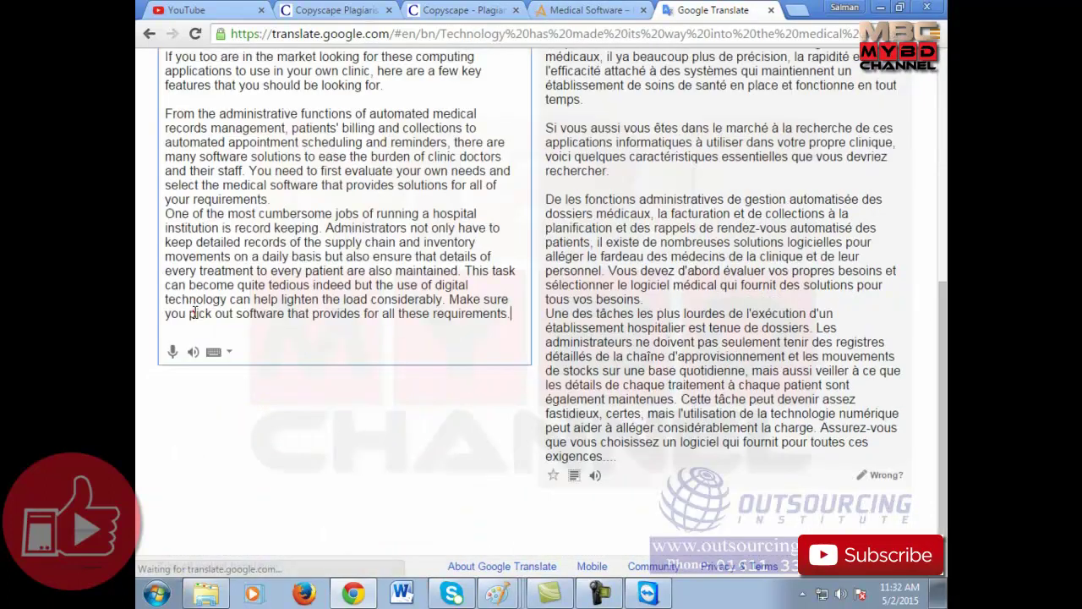
{"action": "scroll", "coordinate": [511, 324], "scroll_direction": "up", "scroll_amount": 3}
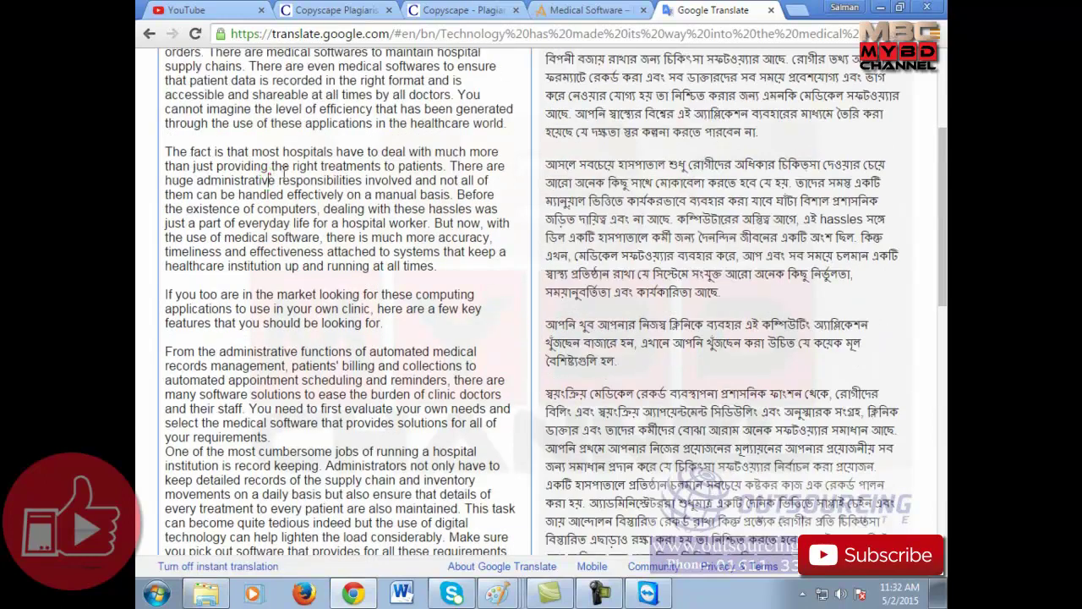
{"action": "scroll", "coordinate": [617, 212], "scroll_direction": "up", "scroll_amount": 2}
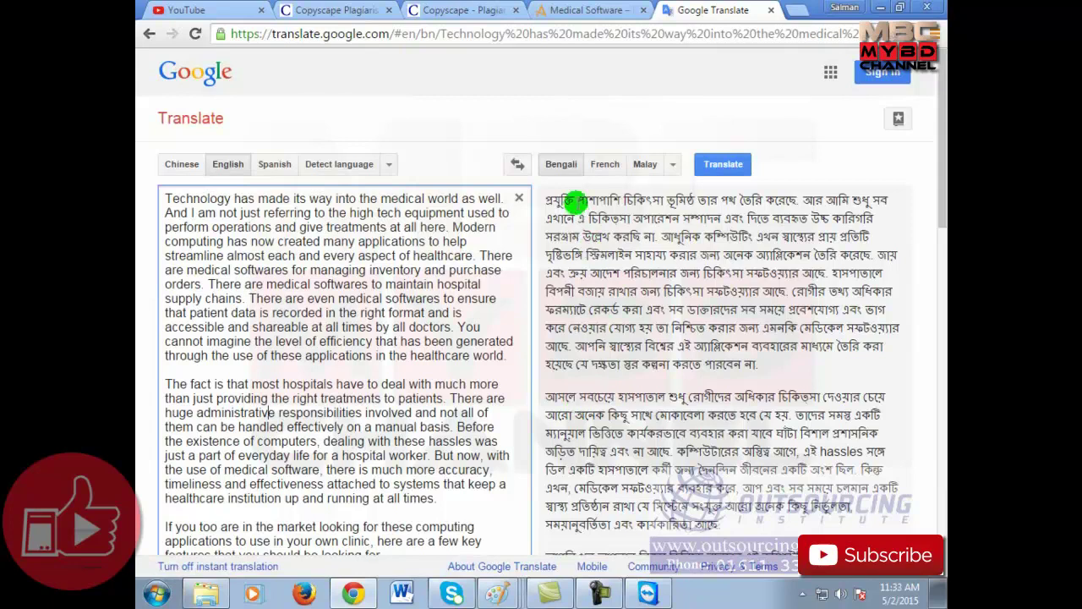
{"action": "left_click_drag", "start_coordinate": [577, 200], "coordinate": [695, 330]}
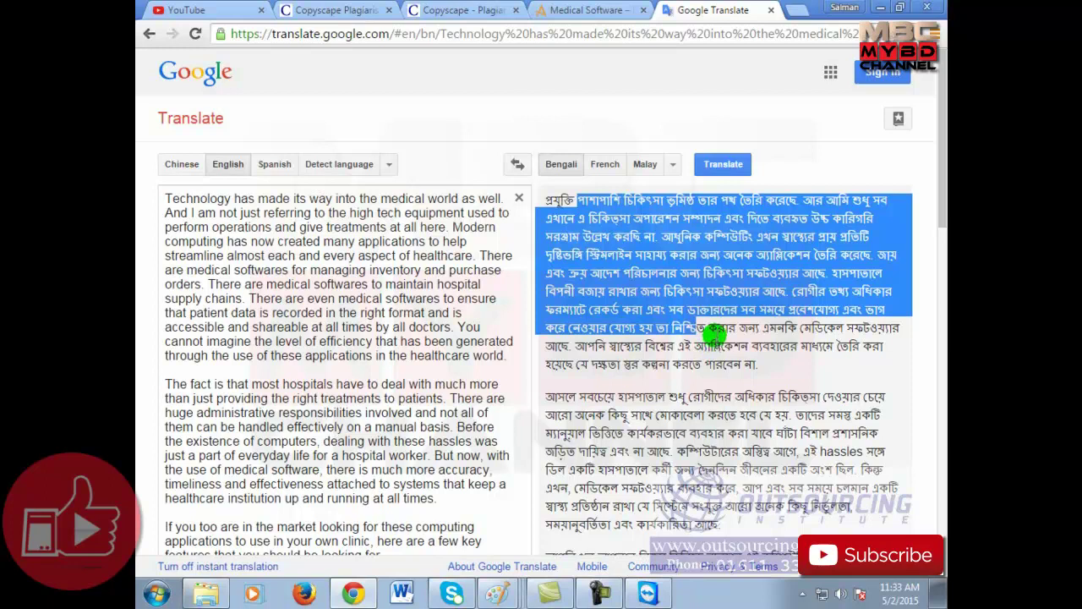
{"action": "left_click", "coordinate": [711, 307]}
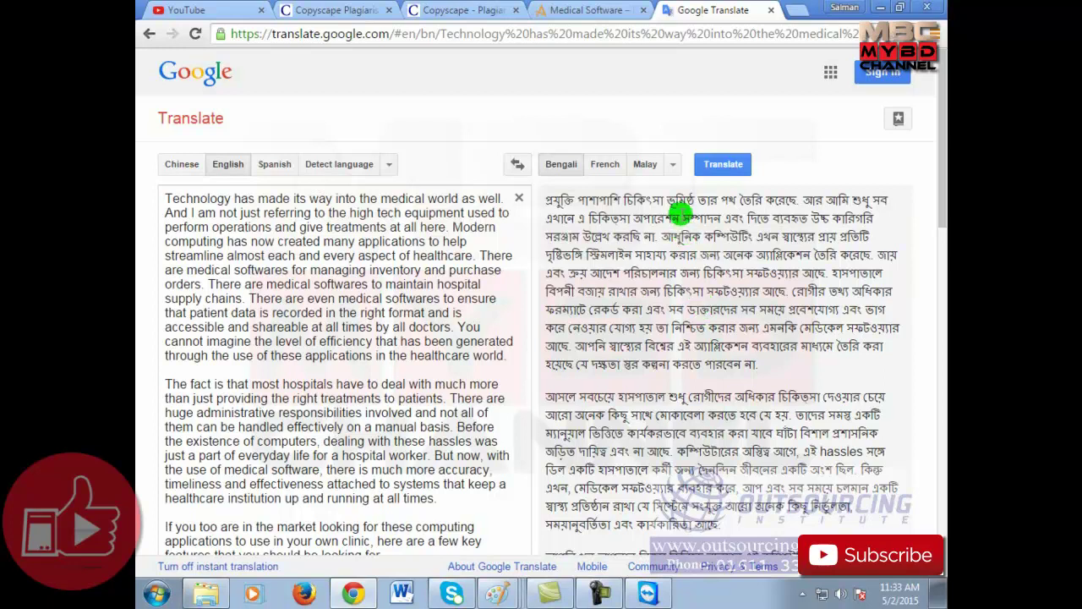
Step: Change the article's target language to Arabic, look through the translation and listen to it
{"action": "left_click", "coordinate": [674, 167]}
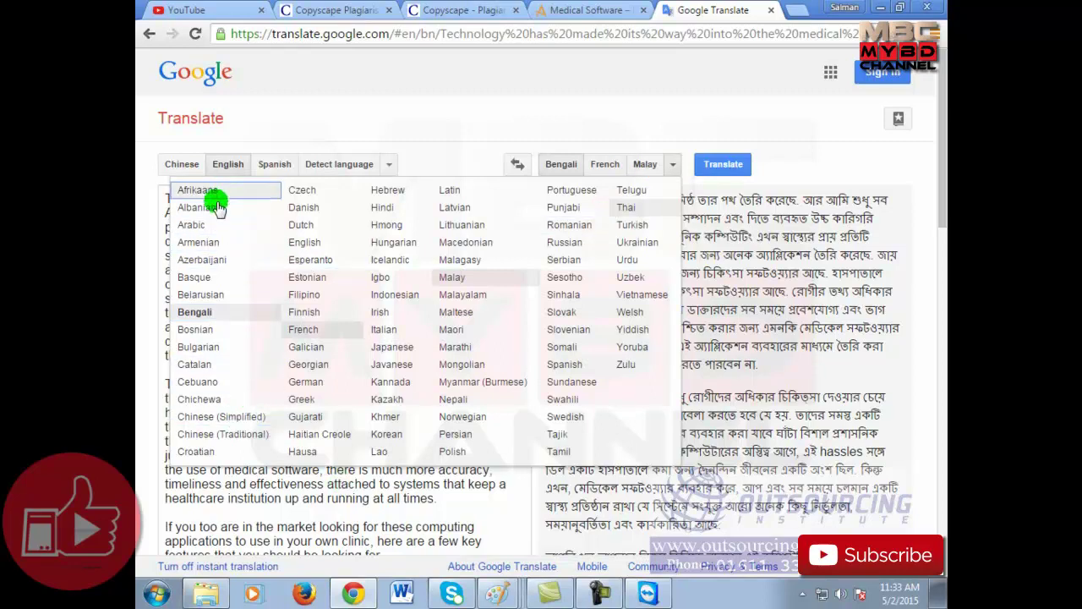
{"action": "left_click", "coordinate": [206, 223]}
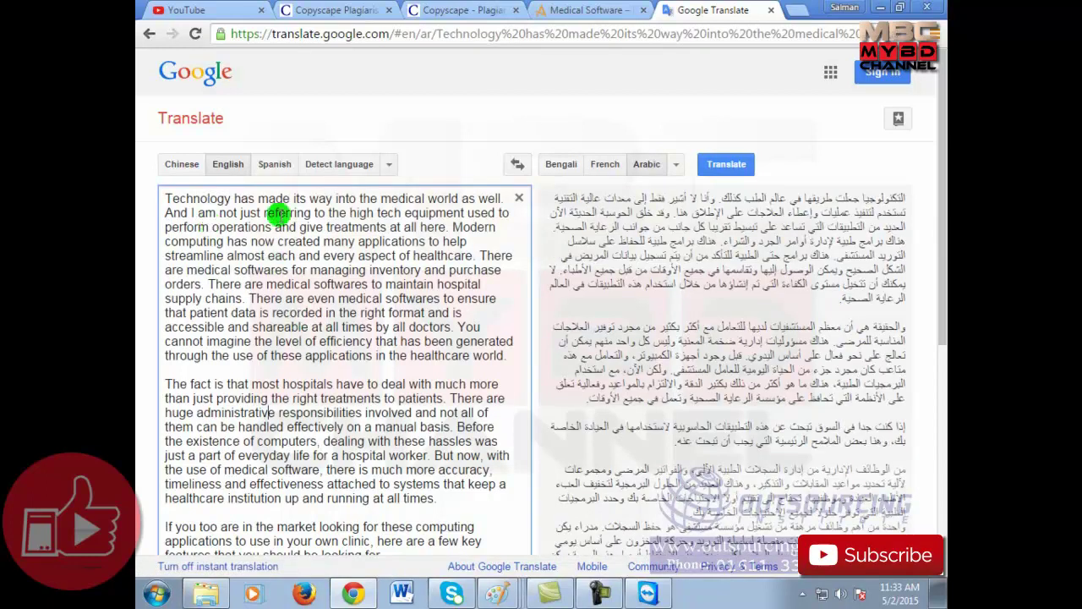
{"action": "left_click_drag", "start_coordinate": [280, 213], "coordinate": [326, 326]}
{"action": "left_click", "coordinate": [695, 237]}
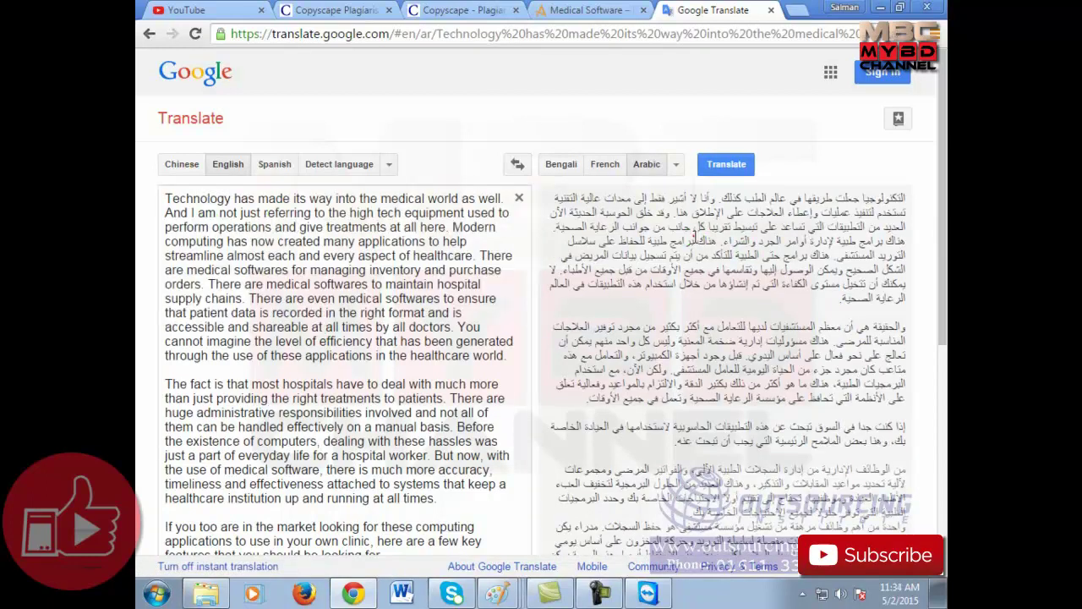
{"action": "scroll", "coordinate": [909, 491], "scroll_direction": "down", "scroll_amount": 4}
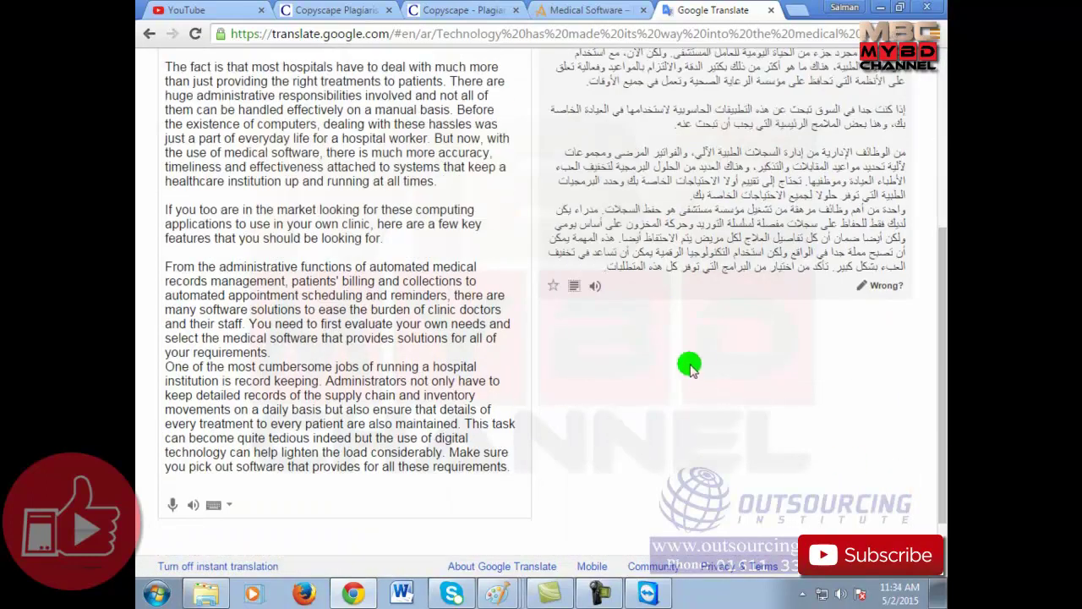
{"action": "scroll", "coordinate": [594, 294], "scroll_direction": "up", "scroll_amount": 4}
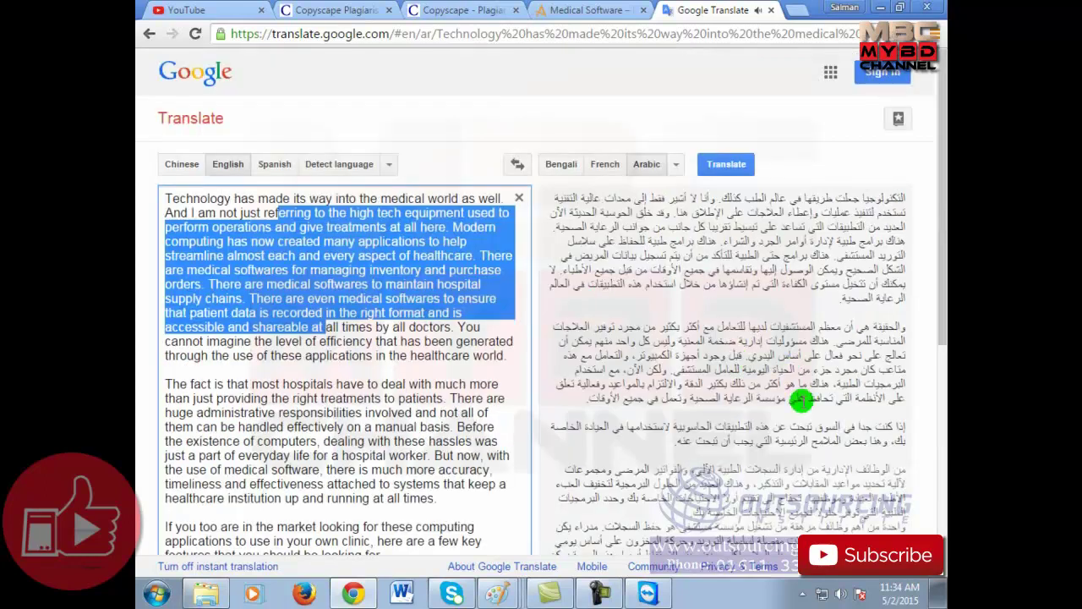
{"action": "scroll", "coordinate": [802, 403], "scroll_direction": "down", "scroll_amount": 4}
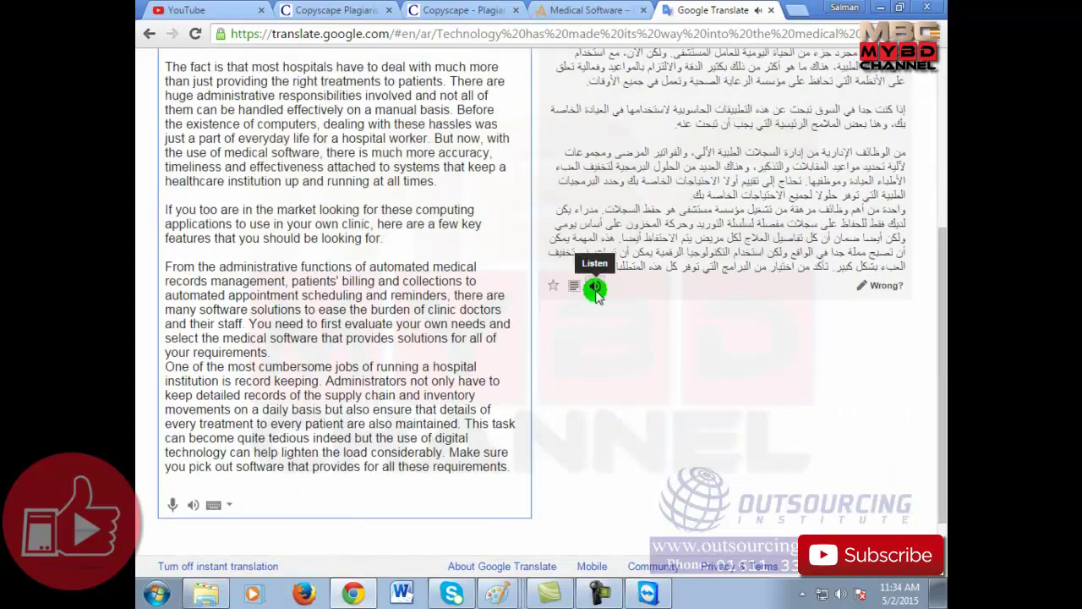
Step: Change the article's target language to Chinese (Traditional), look through the translation and listen to it
{"action": "scroll", "coordinate": [896, 326], "scroll_direction": "up", "scroll_amount": 3}
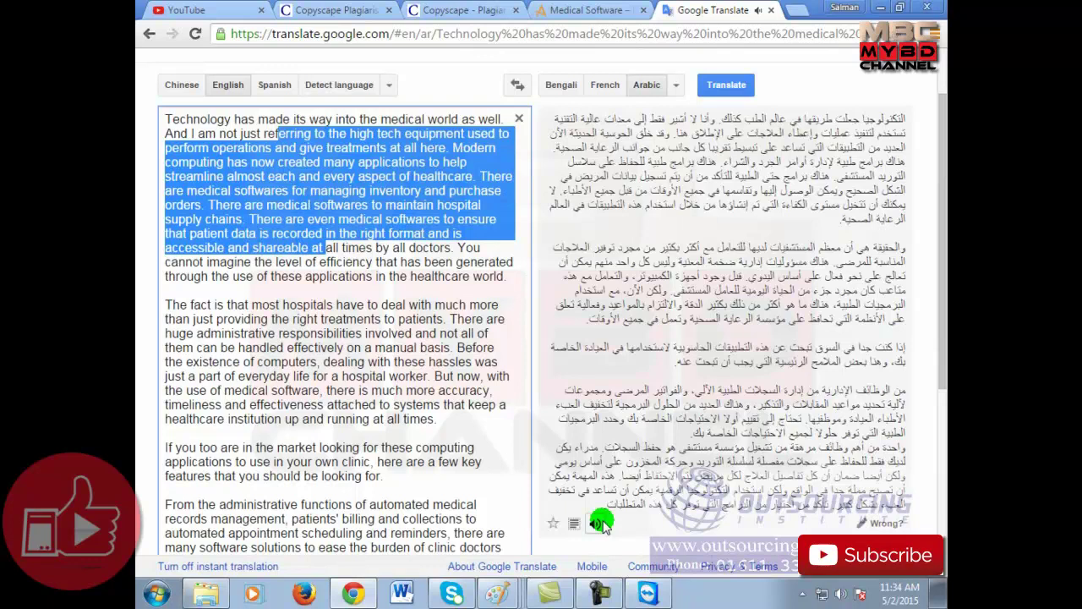
{"action": "scroll", "coordinate": [600, 522], "scroll_direction": "up", "scroll_amount": 1}
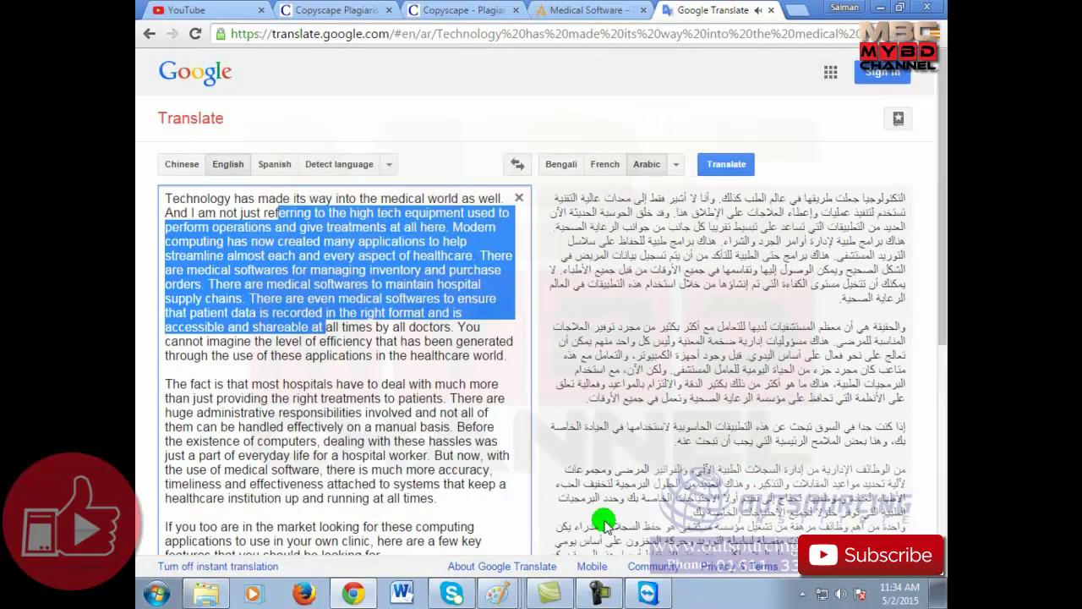
{"action": "left_click", "coordinate": [677, 165]}
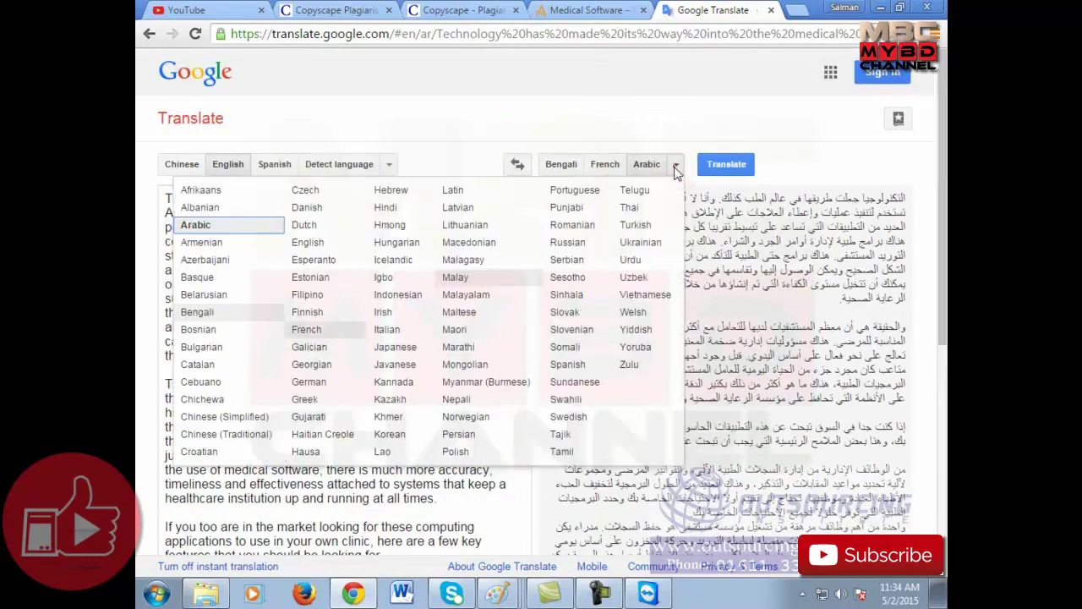
{"action": "left_click", "coordinate": [238, 434]}
{"action": "scroll", "coordinate": [679, 299], "scroll_direction": "down", "scroll_amount": 3}
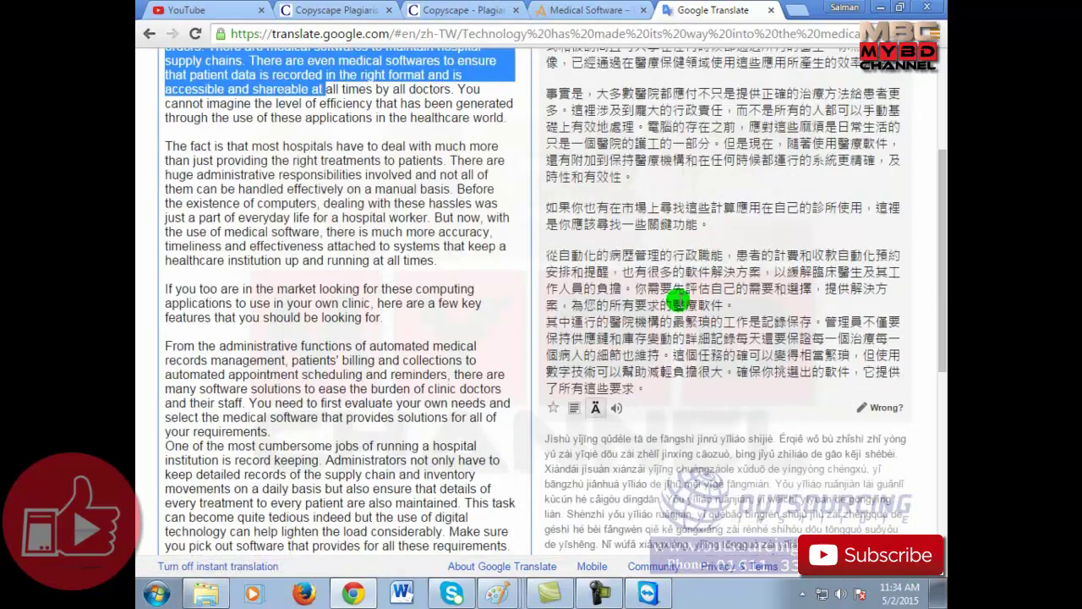
{"action": "scroll", "coordinate": [727, 306], "scroll_direction": "up", "scroll_amount": 3}
{"action": "scroll", "coordinate": [738, 313], "scroll_direction": "down", "scroll_amount": 3}
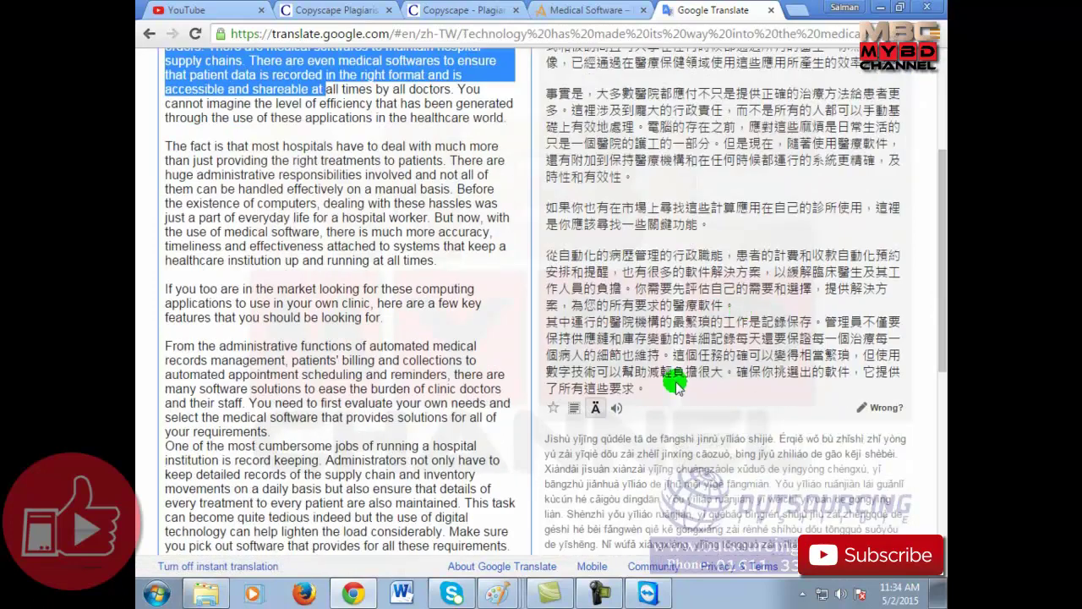
{"action": "scroll", "coordinate": [674, 380], "scroll_direction": "up", "scroll_amount": 2}
{"action": "left_click", "coordinate": [617, 488]}
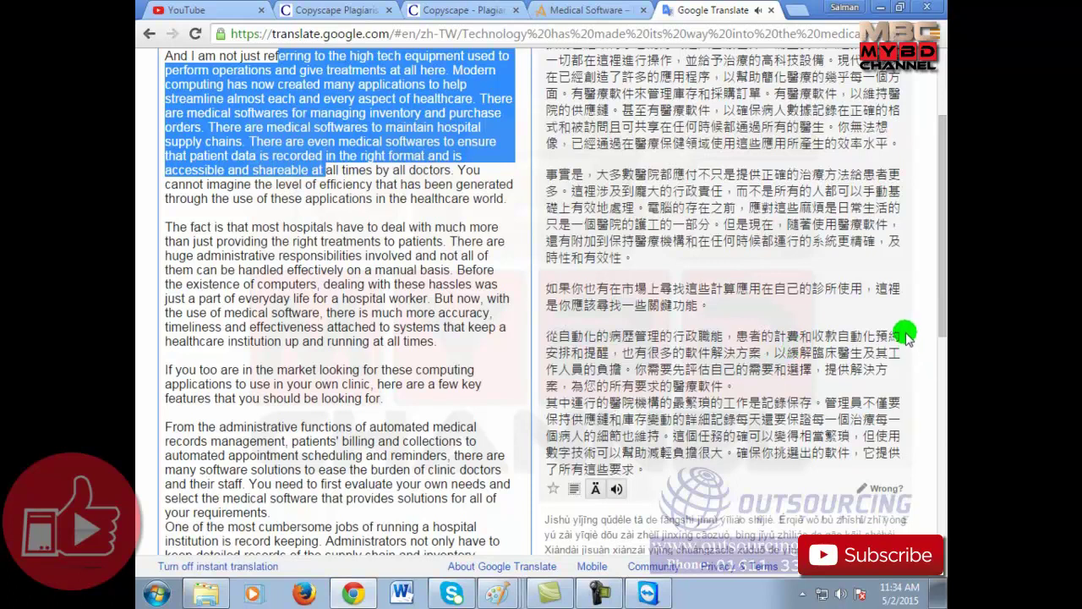
Step: Examine the Chinese (Traditional) paragraphs alongside the English source text while the audio plays, and deselect the source text
{"action": "scroll", "coordinate": [908, 338], "scroll_direction": "up", "scroll_amount": 3}
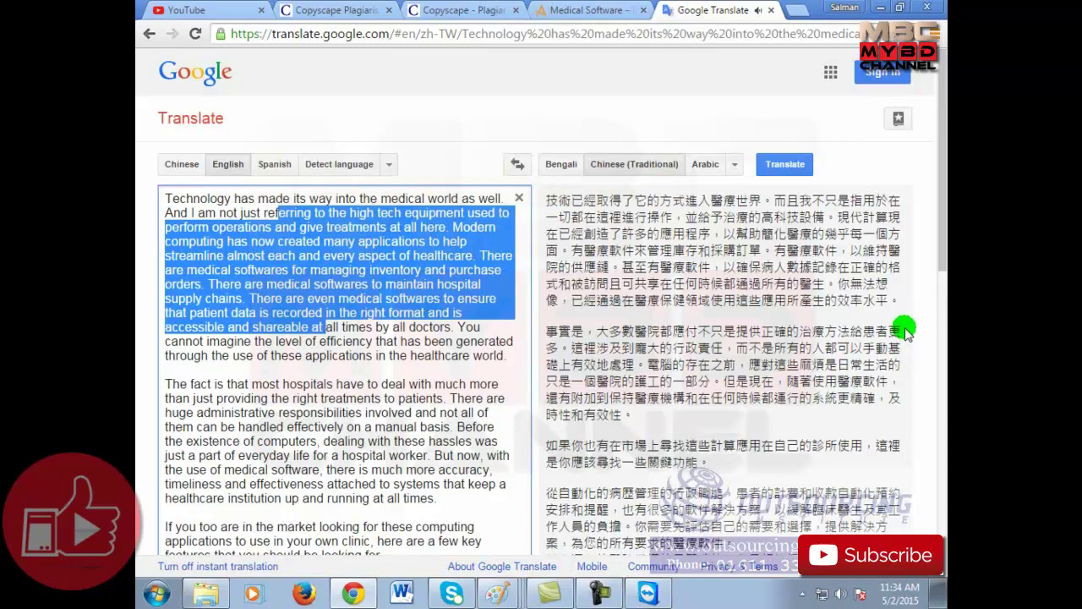
{"action": "scroll", "coordinate": [906, 331], "scroll_direction": "down", "scroll_amount": 1}
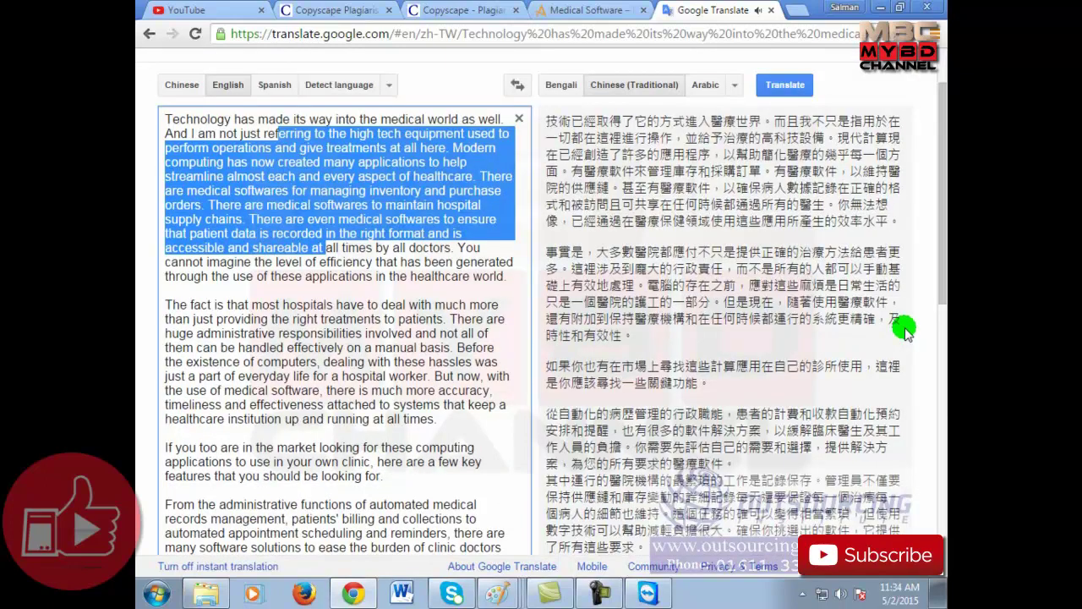
{"action": "scroll", "coordinate": [905, 330], "scroll_direction": "down", "scroll_amount": 2}
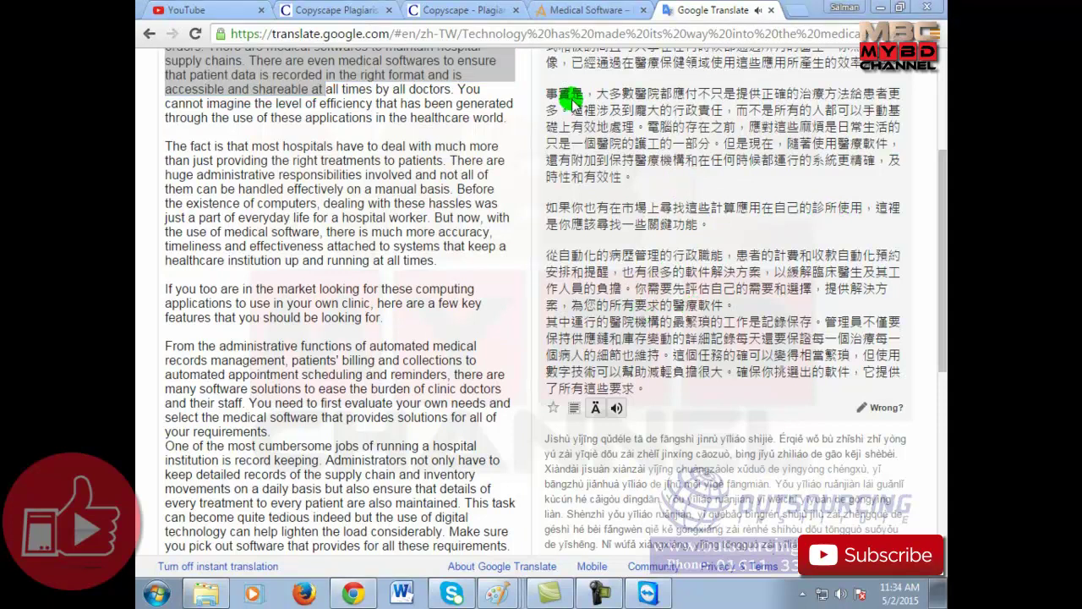
{"action": "left_click", "coordinate": [938, 415]}
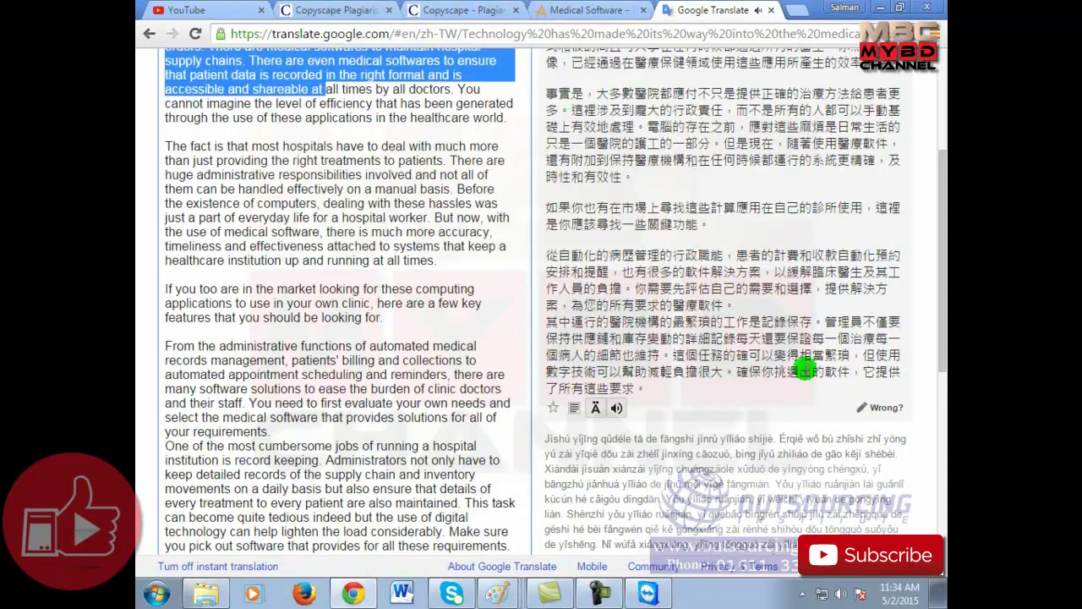
{"action": "scroll", "coordinate": [676, 347], "scroll_direction": "up", "scroll_amount": 3}
{"action": "scroll", "coordinate": [676, 347], "scroll_direction": "down", "scroll_amount": 3}
{"action": "scroll", "coordinate": [631, 406], "scroll_direction": "up", "scroll_amount": 1}
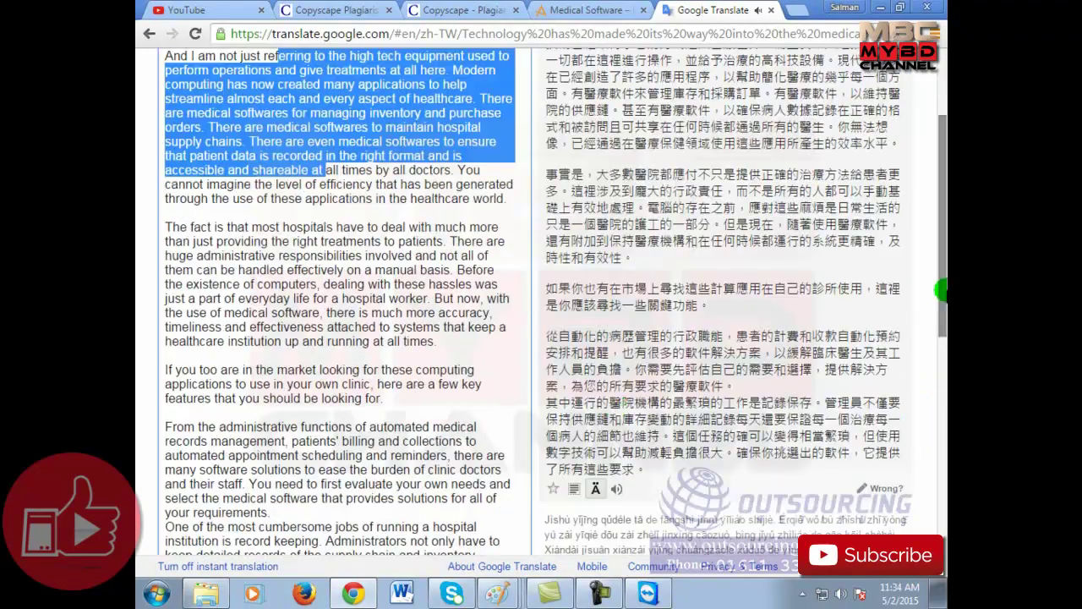
{"action": "left_click", "coordinate": [398, 200]}
{"action": "scroll", "coordinate": [628, 268], "scroll_direction": "up", "scroll_amount": 2}
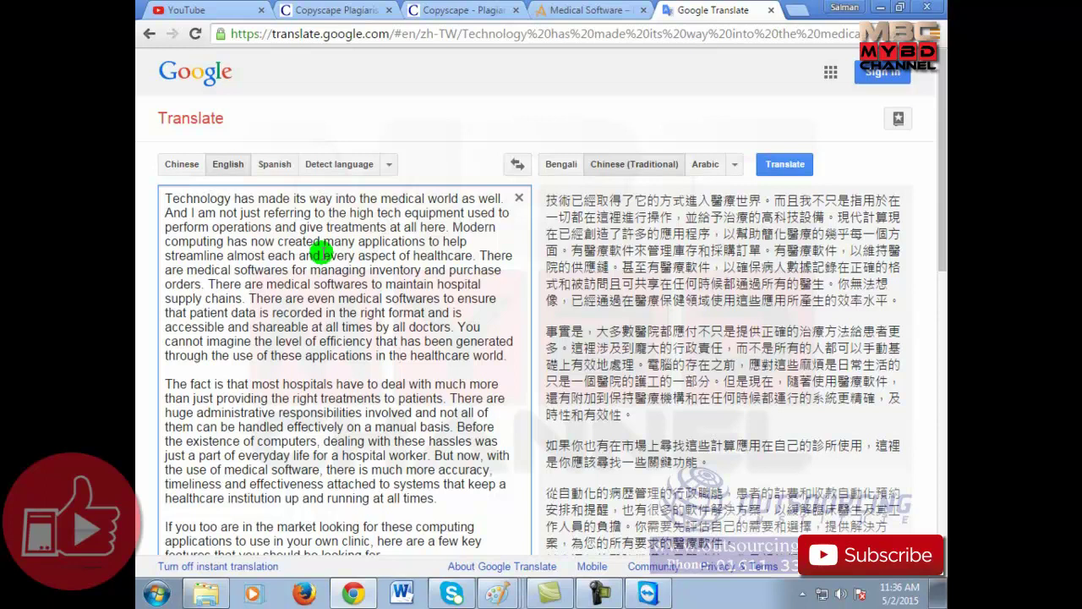
Step: Open the Google home page in a new browser tab
{"action": "left_click", "coordinate": [795, 10]}
{"action": "left_click", "coordinate": [778, 35]}
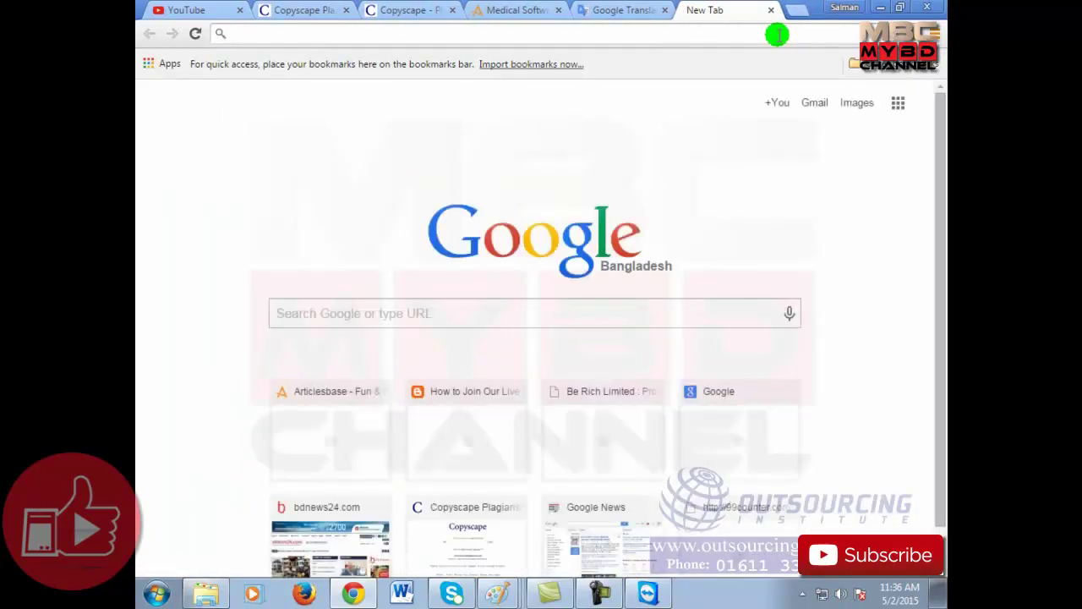
{"action": "type", "text": "www"}
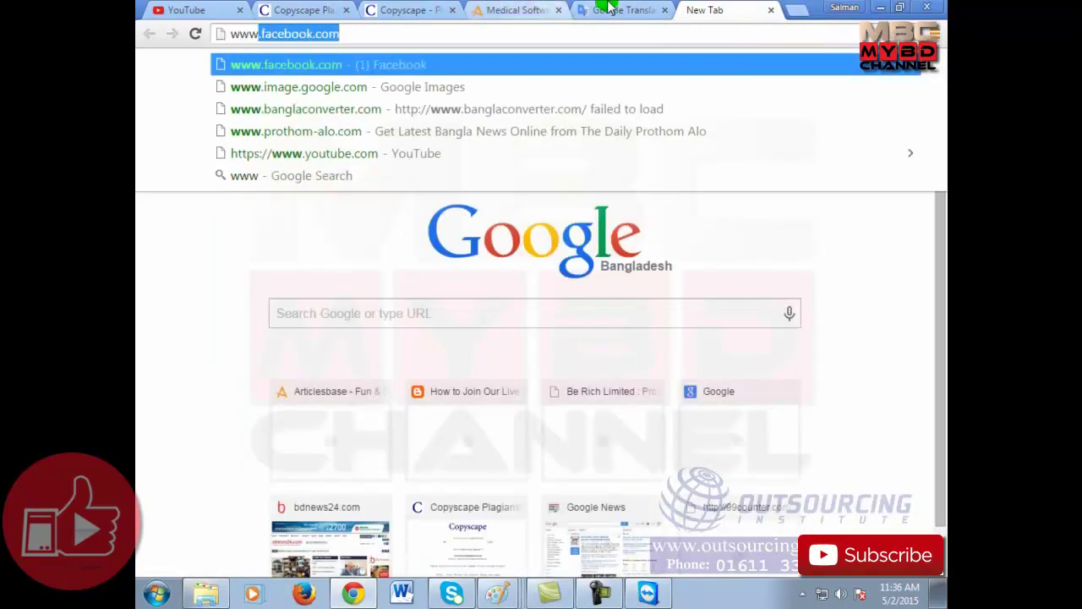
{"action": "type", "text": ".google"}
{"action": "key", "text": "Return"}
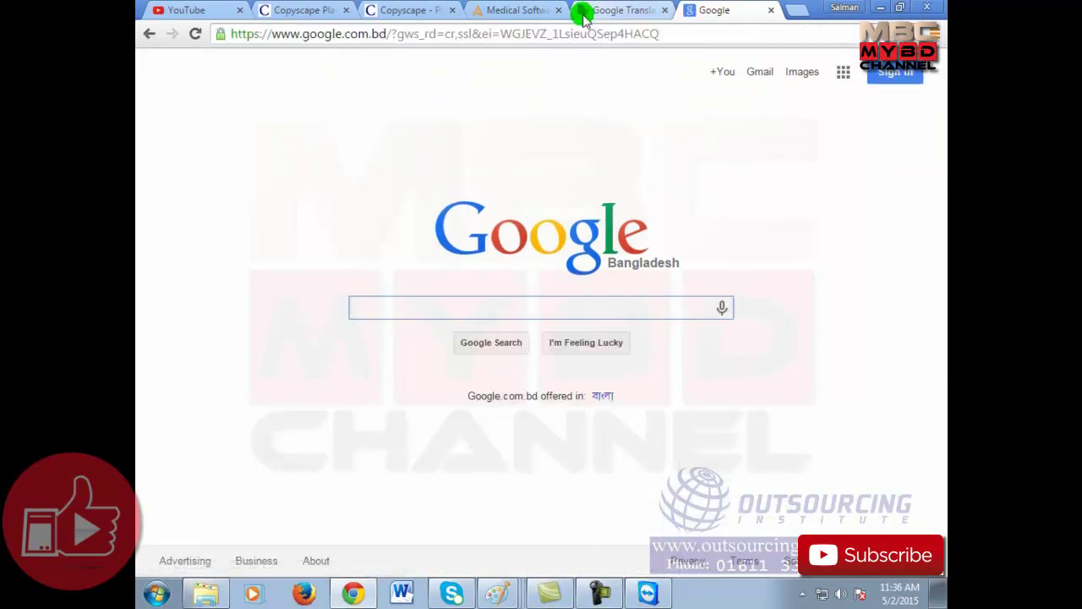
{"action": "left_click", "coordinate": [606, 36]}
{"action": "type", "text": "www.baidu.com"}
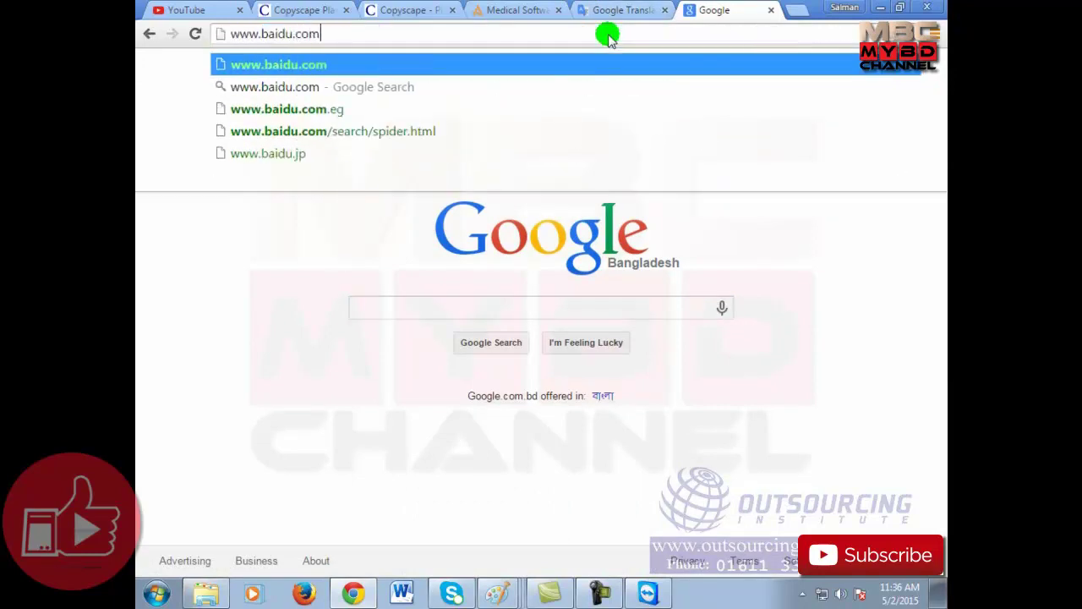
{"action": "key", "text": "Return"}
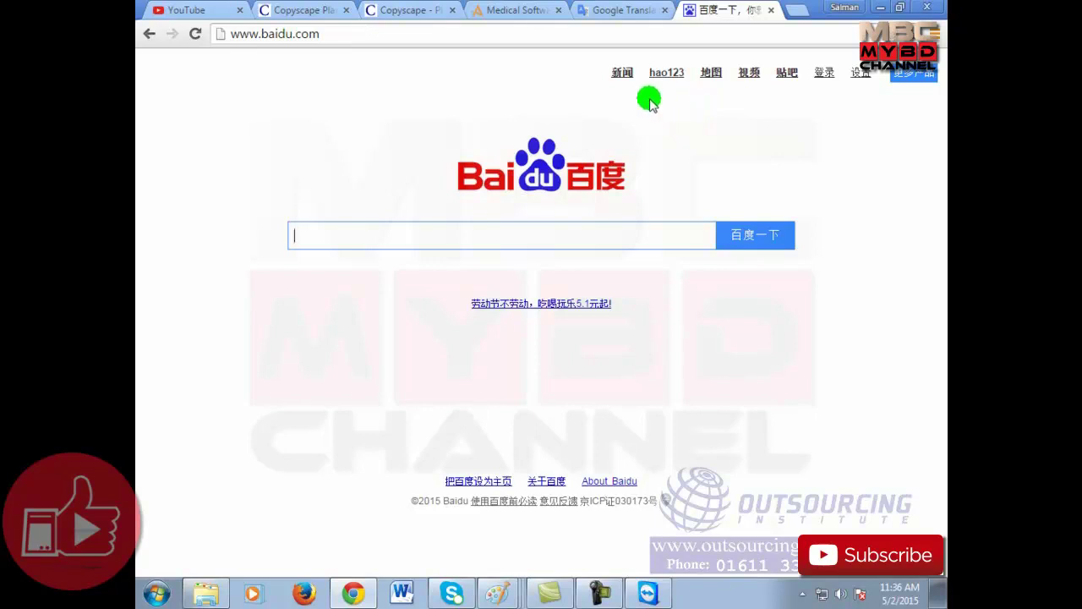
Step: Copy the text of Baidu's navigation links from 新闻 through 设置
{"action": "double_click", "coordinate": [602, 81]}
{"action": "left_click", "coordinate": [386, 116]}
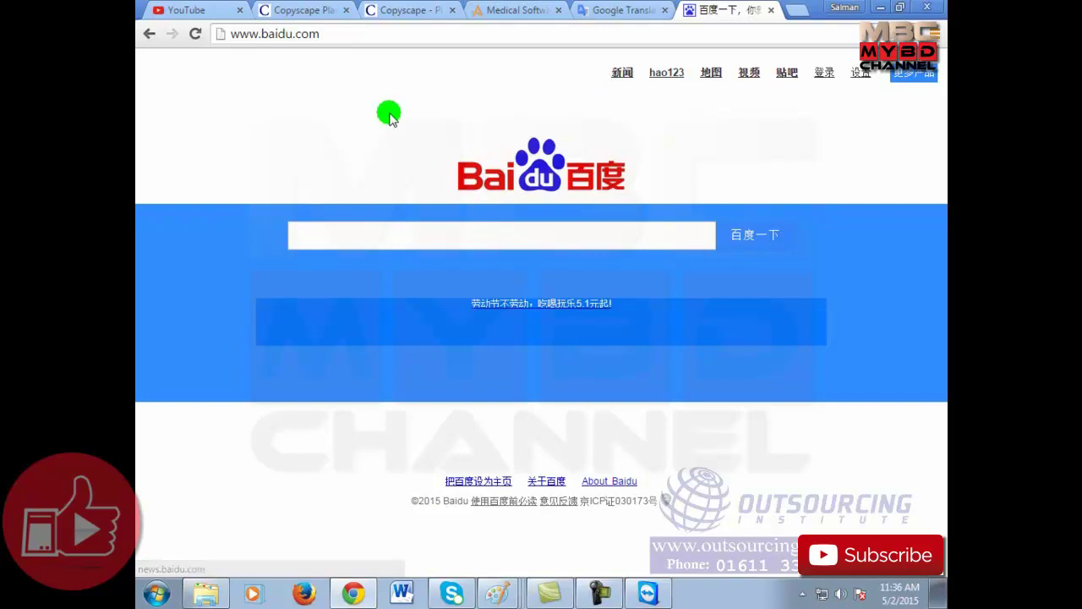
{"action": "left_click", "coordinate": [603, 78]}
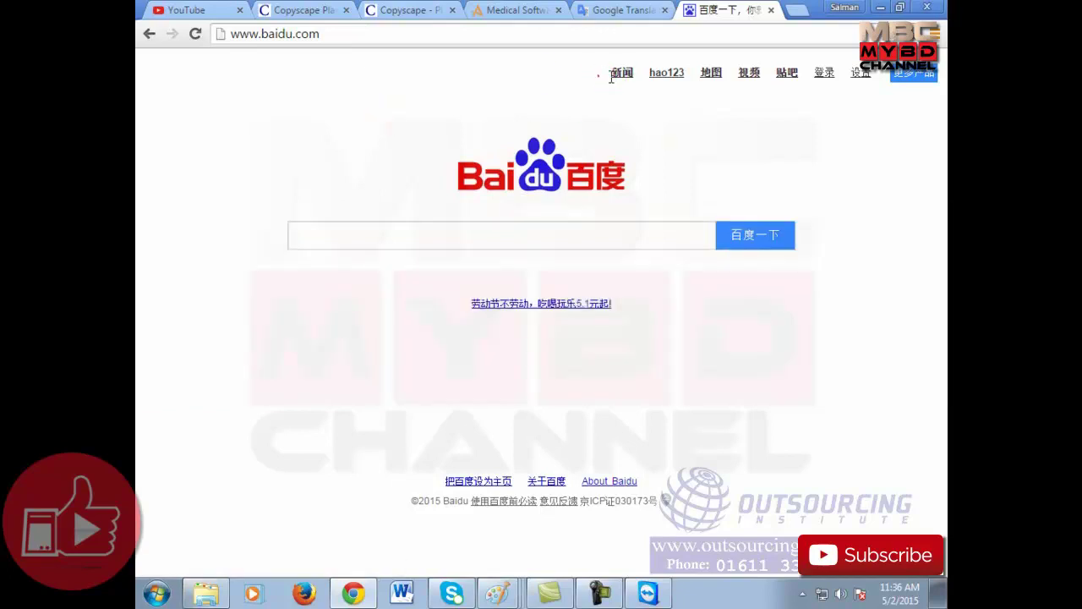
{"action": "mouse_move", "coordinate": [845, 78]}
{"action": "left_mouse_down"}
{"action": "mouse_move", "coordinate": [855, 74]}
{"action": "mouse_move", "coordinate": [838, 72]}
{"action": "mouse_move", "coordinate": [856, 82]}
{"action": "left_mouse_up"}
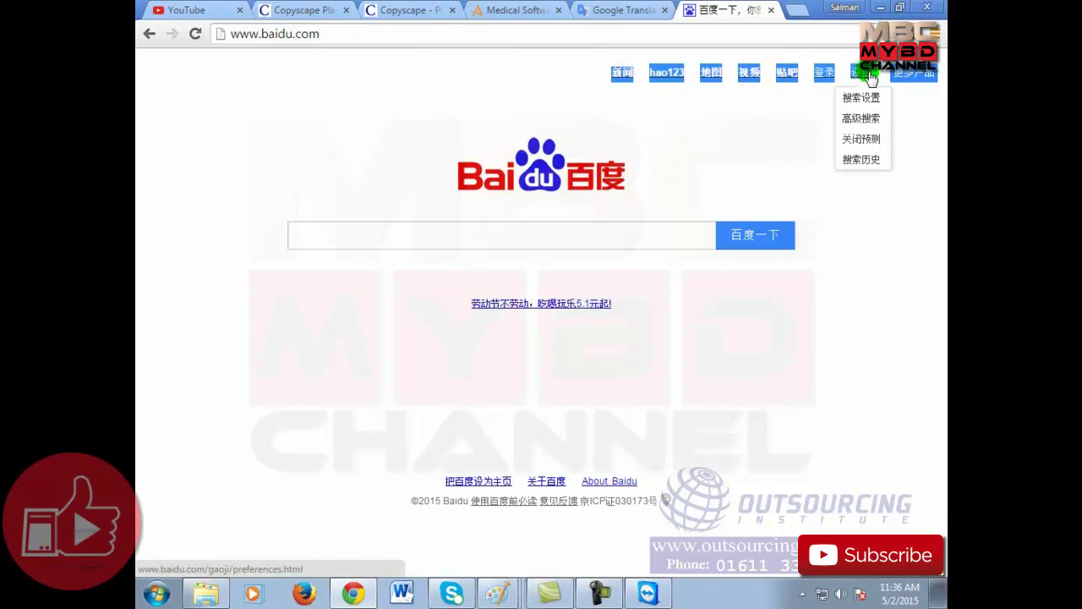
{"action": "right_click", "coordinate": [863, 74]}
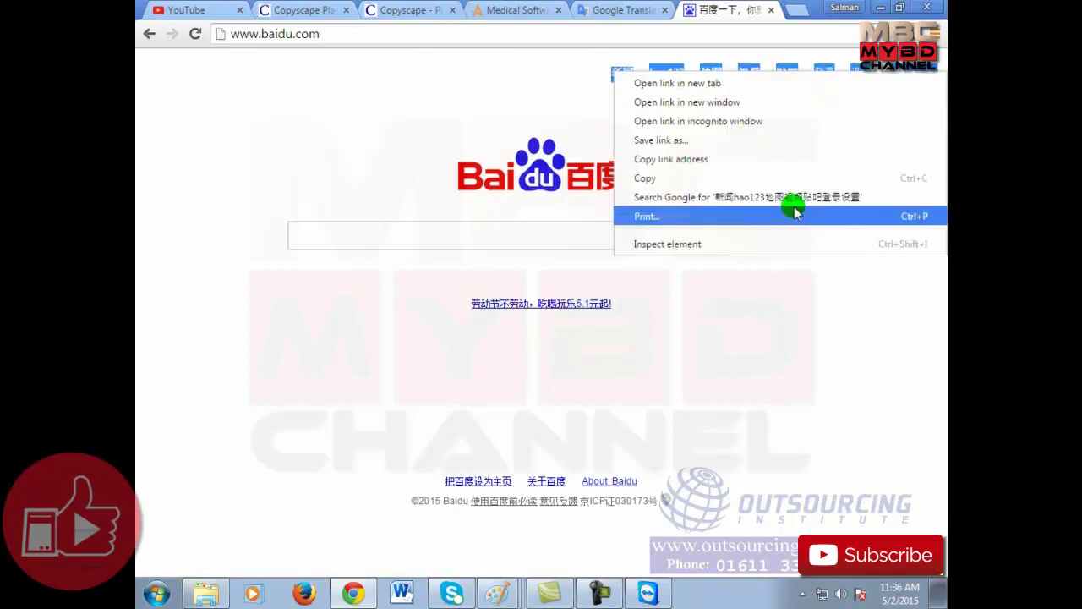
{"action": "left_click", "coordinate": [786, 177]}
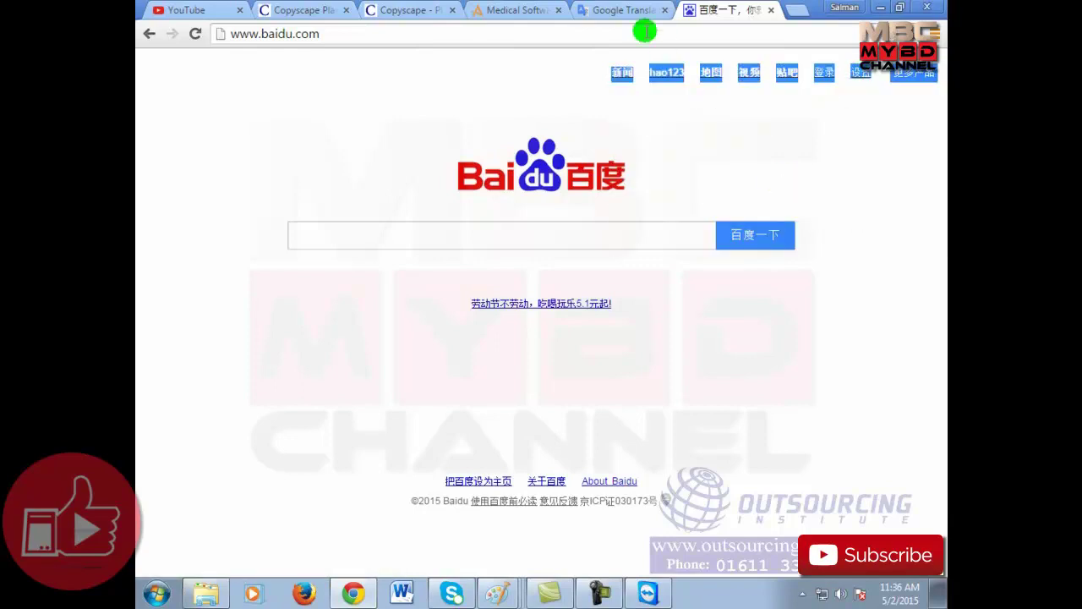
Step: Return to Google Translate and replace the article in the source text with the copied Baidu link text
{"action": "left_click", "coordinate": [627, 9]}
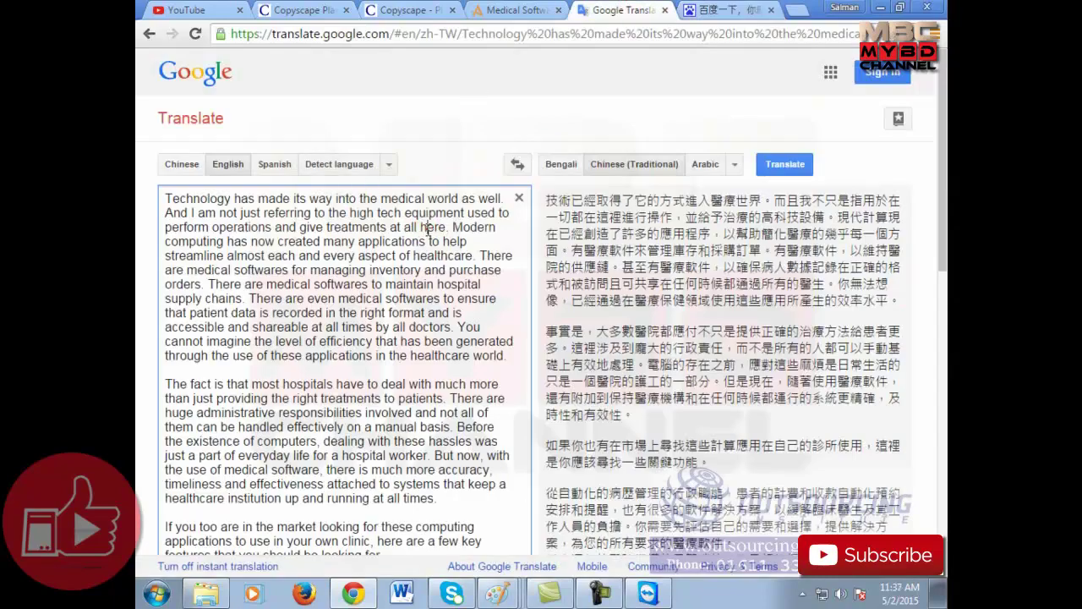
{"action": "key", "text": "ctrl+a"}
{"action": "key", "text": "Delete"}
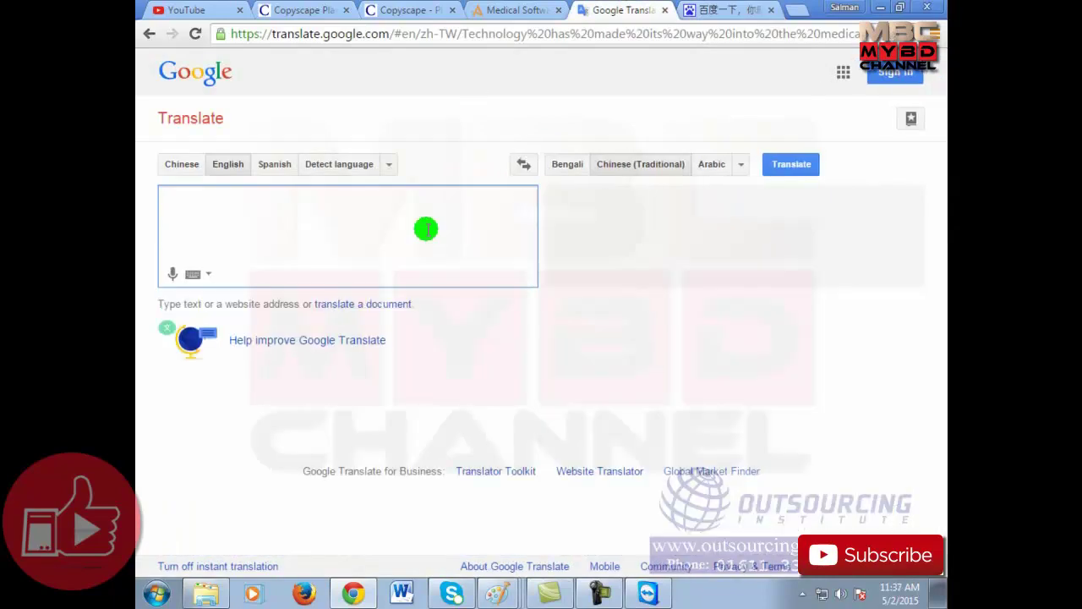
{"action": "right_click", "coordinate": [397, 208]}
{"action": "left_click", "coordinate": [451, 302]}
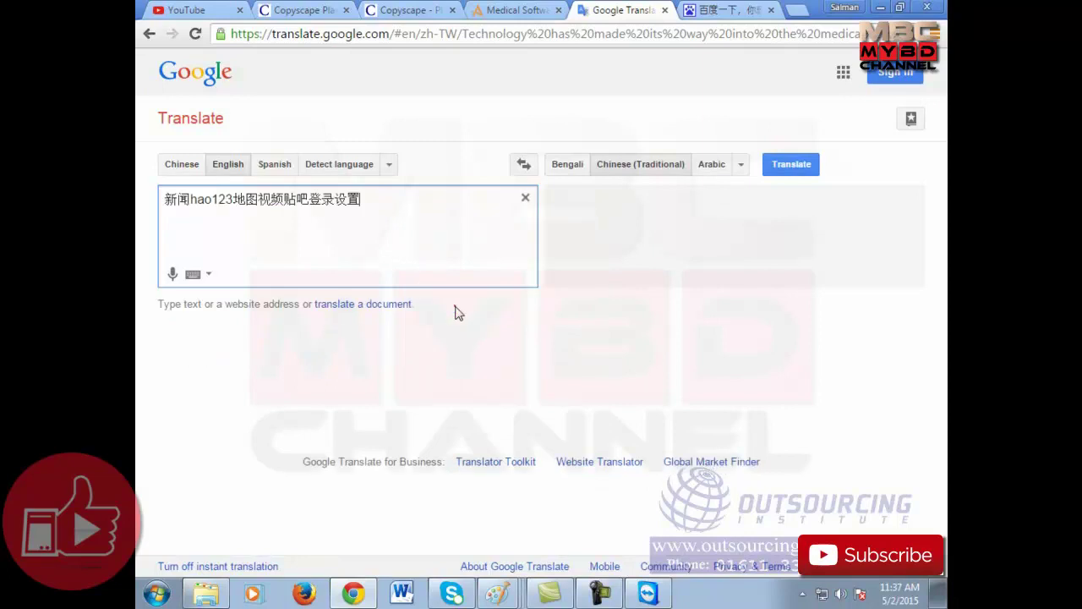
{"action": "left_click", "coordinate": [455, 307]}
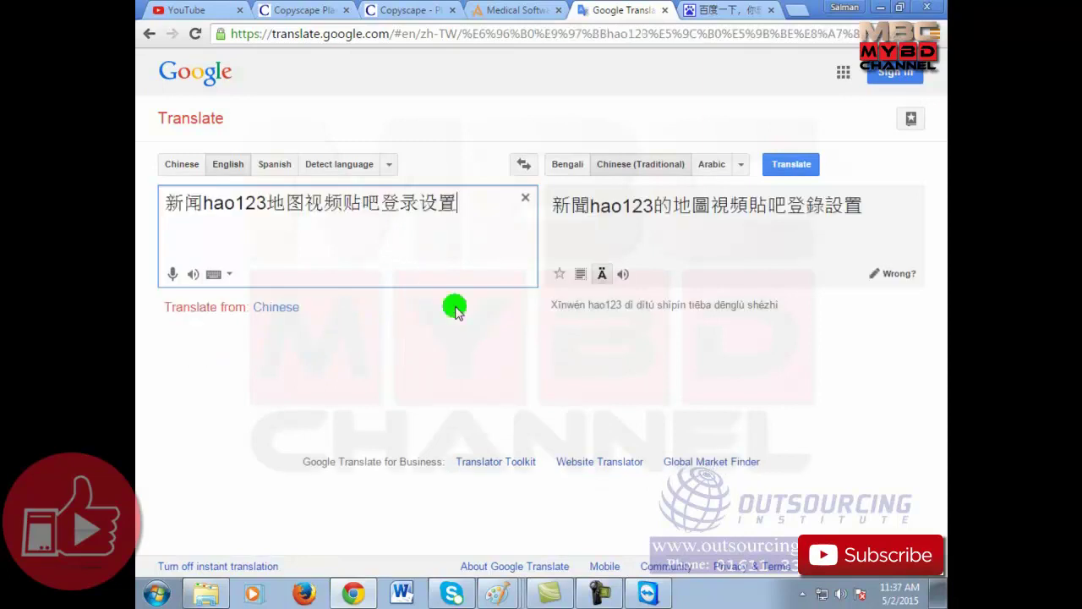
Step: Set the target language for the Baidu link text to Bengali, and after that to English
{"action": "left_click", "coordinate": [743, 166]}
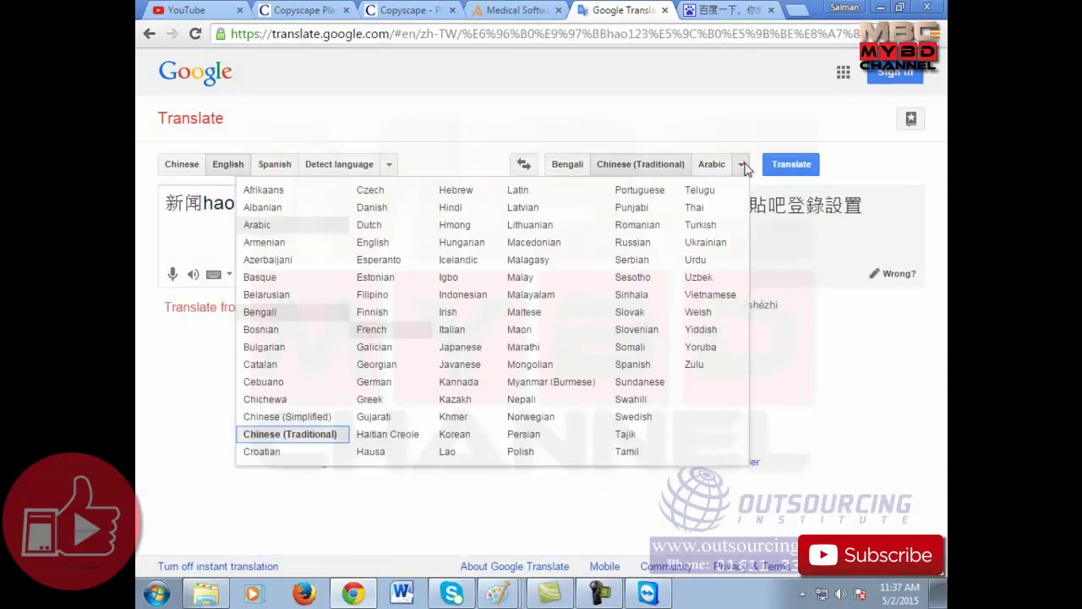
{"action": "left_click", "coordinate": [563, 165]}
{"action": "left_click", "coordinate": [562, 165]}
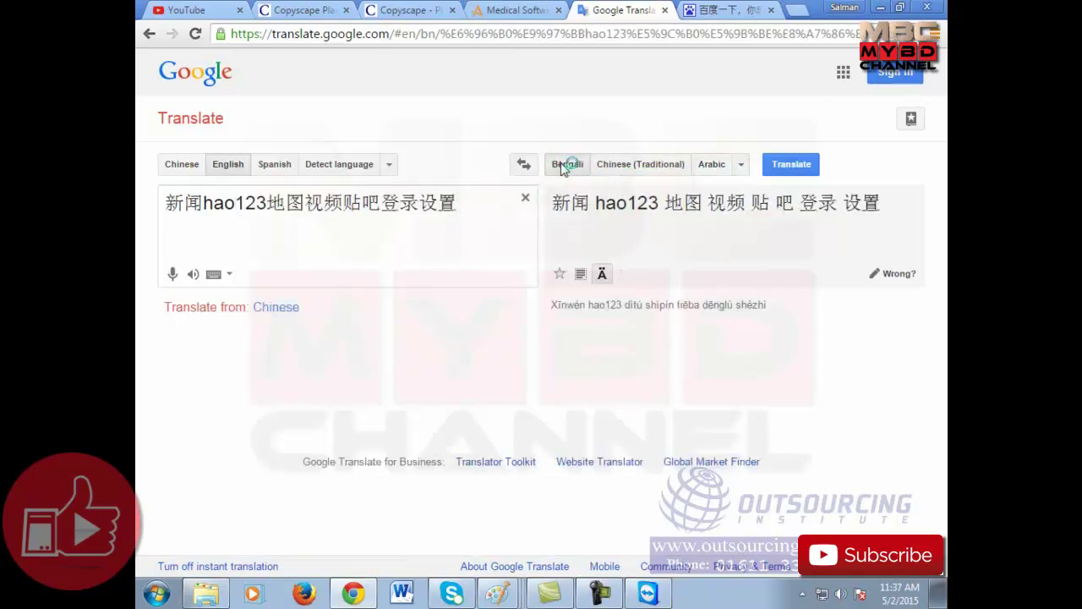
{"action": "left_click", "coordinate": [742, 164]}
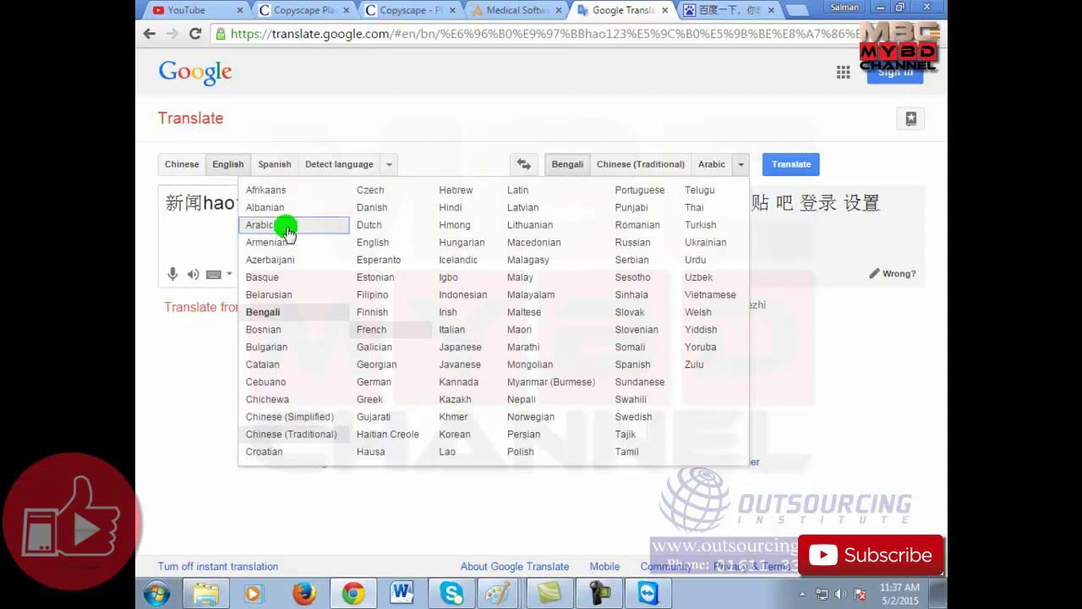
{"action": "left_click", "coordinate": [380, 243]}
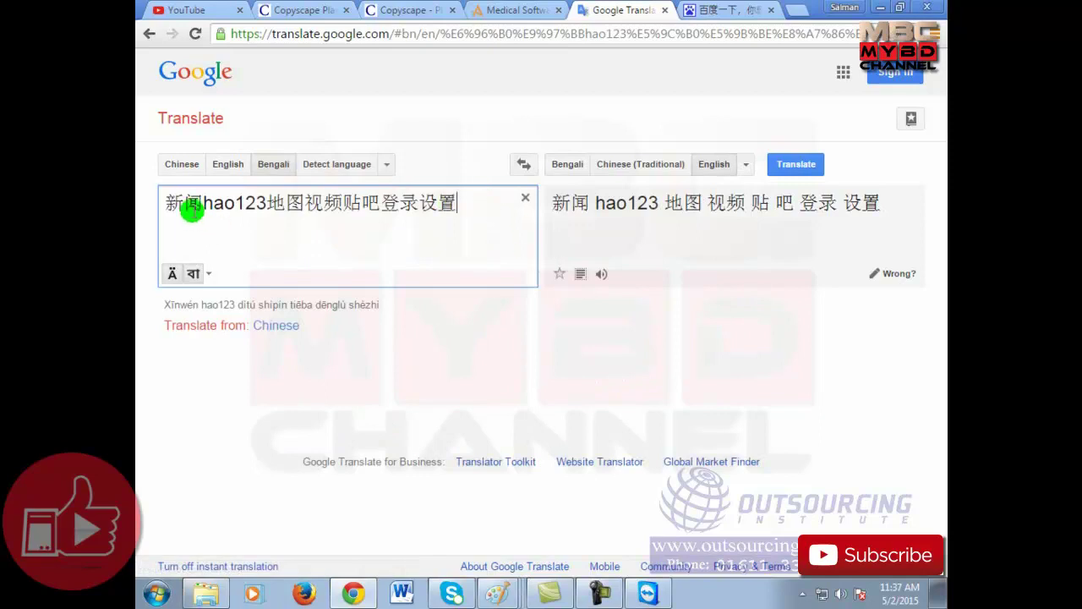
Step: Clear the source text and copy text from Baidu's navigation links again, starting at 新闻
{"action": "left_click_drag", "start_coordinate": [488, 191], "coordinate": [138, 207]}
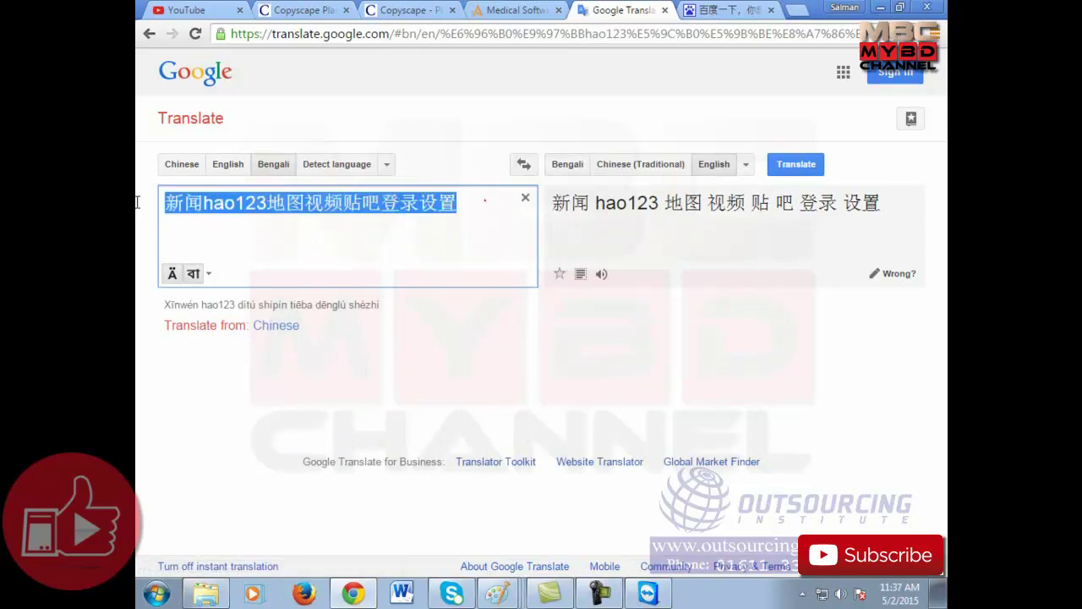
{"action": "key", "text": "BackSpace"}
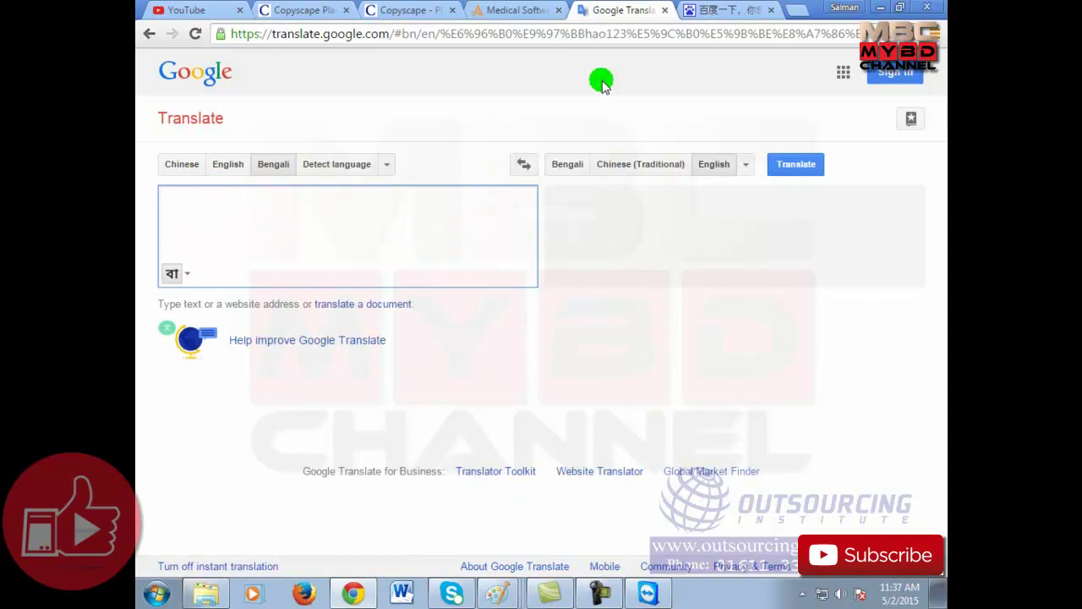
{"action": "left_click", "coordinate": [734, 8]}
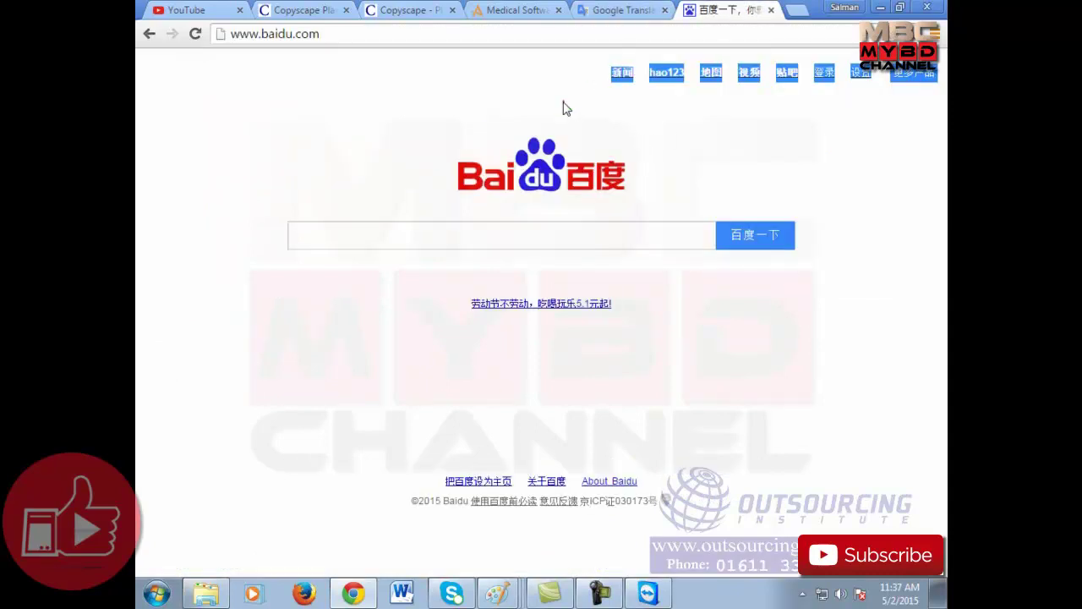
{"action": "left_click", "coordinate": [621, 241]}
{"action": "left_click", "coordinate": [605, 73]}
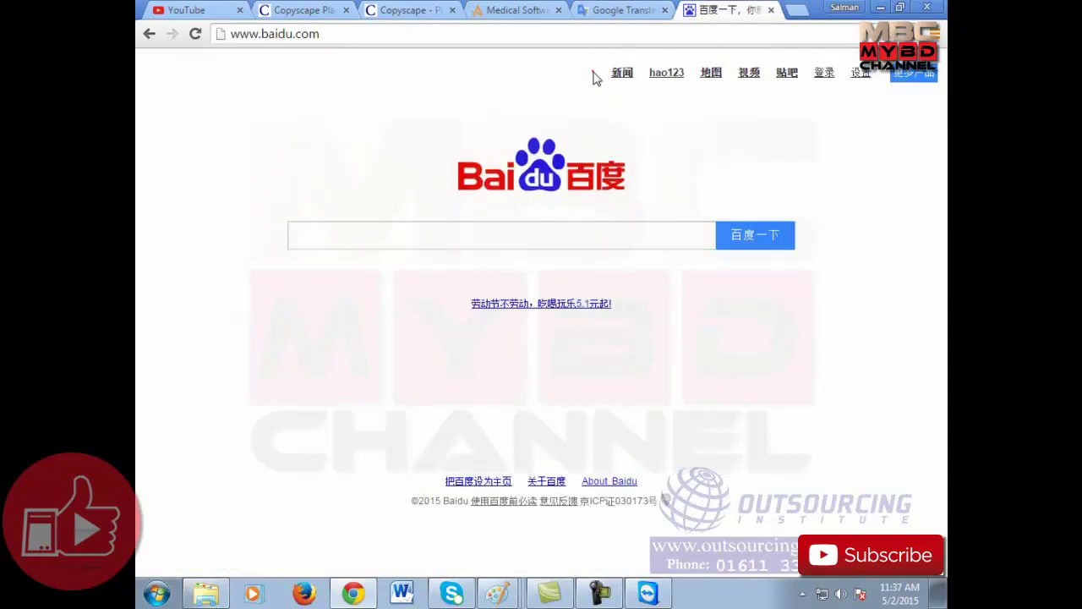
{"action": "key", "text": "ctrl+a"}
{"action": "left_click_drag", "start_coordinate": [595, 79], "coordinate": [626, 75]}
{"action": "right_click", "coordinate": [626, 74]}
{"action": "left_click", "coordinate": [657, 180]}
Step: Paste the copied 新闻 into Google Translate with the source language set to Detect language, and translate it into Bengali
{"action": "left_click", "coordinate": [621, 9]}
{"action": "left_click", "coordinate": [445, 268]}
{"action": "right_click", "coordinate": [364, 220]}
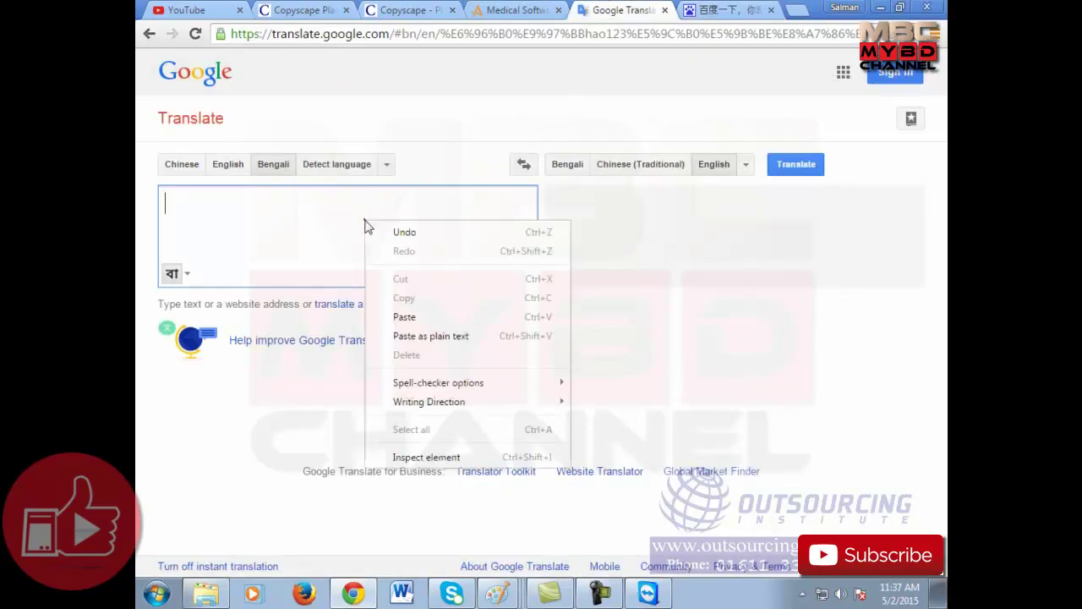
{"action": "left_click", "coordinate": [339, 168]}
{"action": "right_click", "coordinate": [291, 213]}
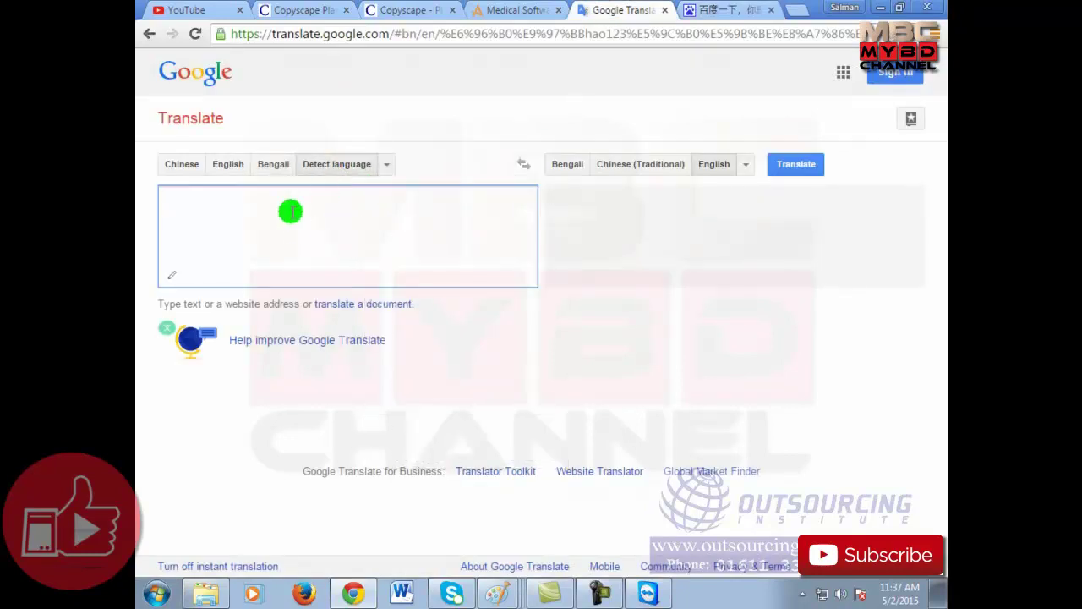
{"action": "left_click", "coordinate": [309, 307]}
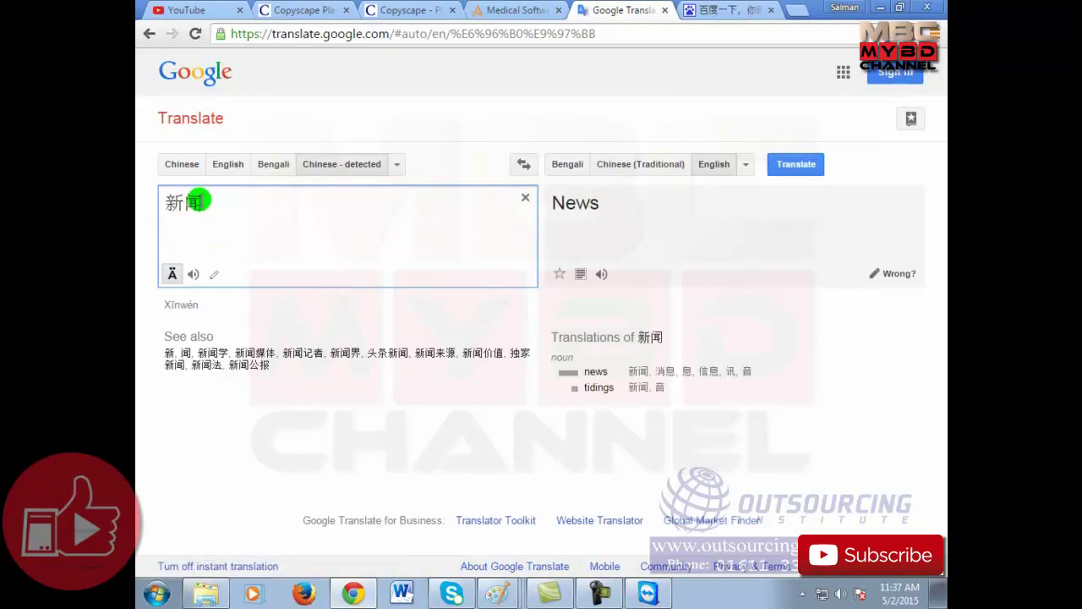
{"action": "left_click", "coordinate": [563, 166]}
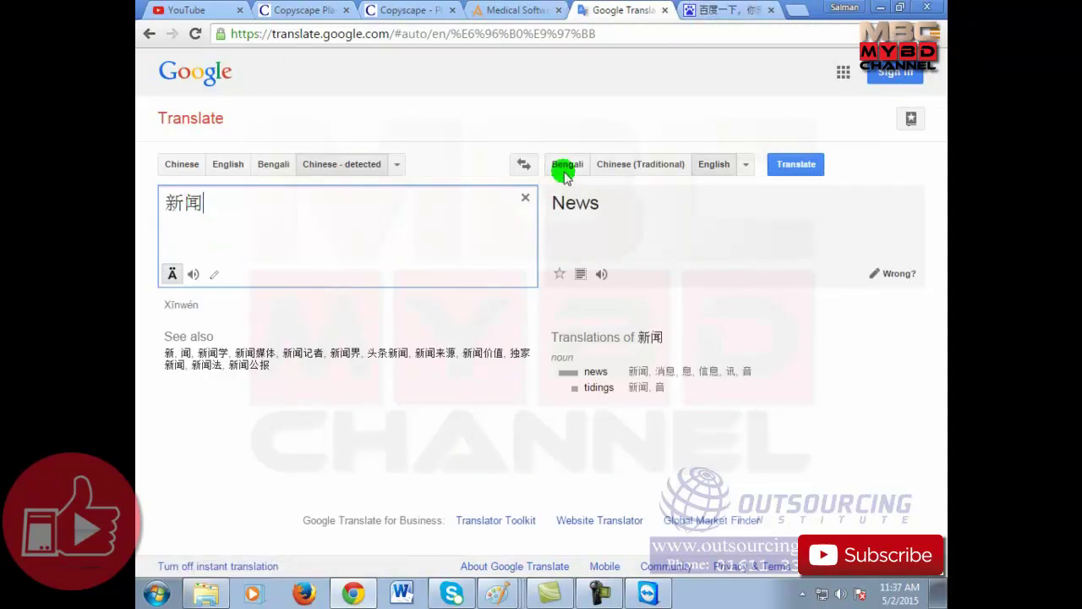
{"action": "left_click", "coordinate": [578, 162]}
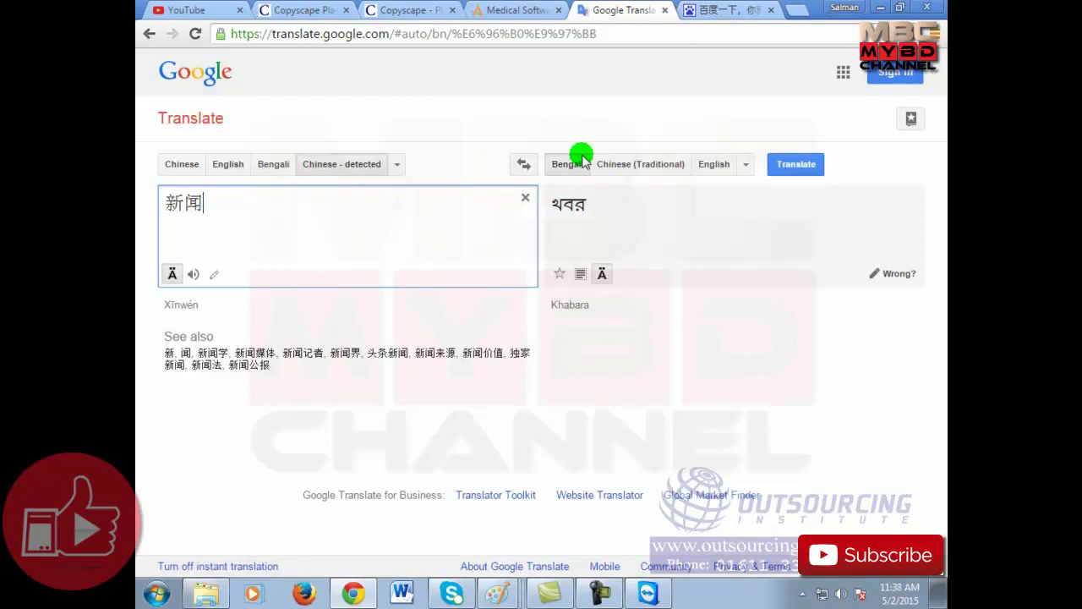
Step: Copy the text of Baidu's navigation links from 新闻 through 登录
{"action": "left_click", "coordinate": [725, 10]}
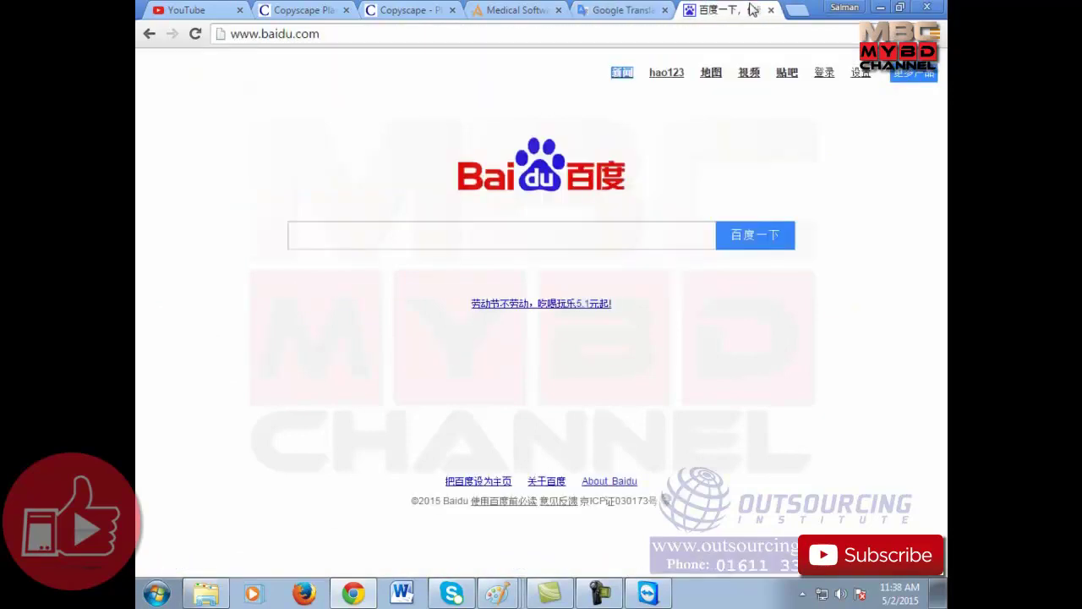
{"action": "left_click", "coordinate": [626, 75]}
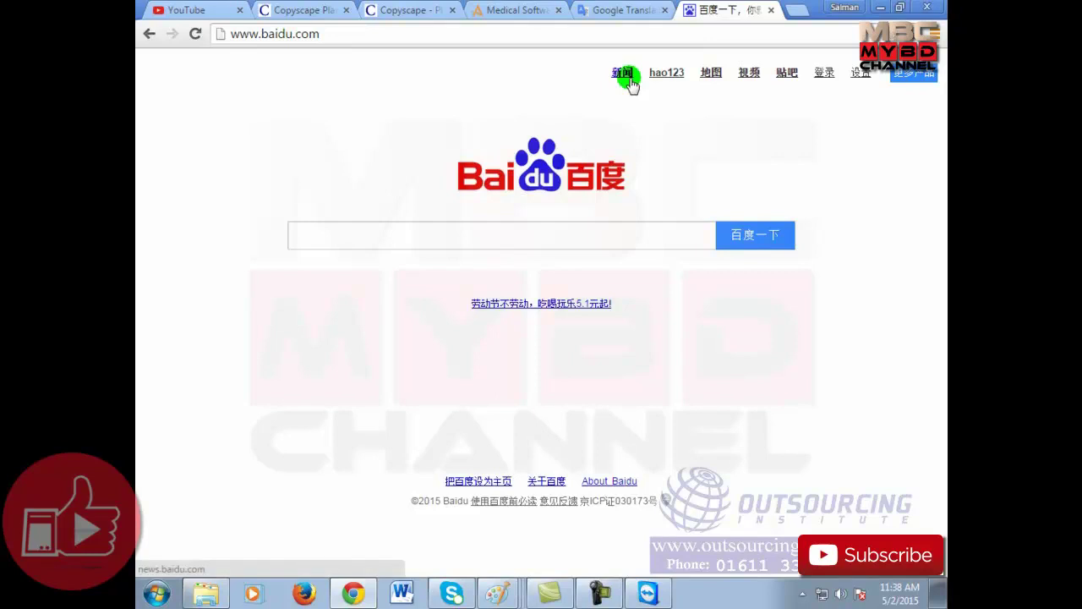
{"action": "left_click_drag", "start_coordinate": [631, 84], "coordinate": [719, 75]}
{"action": "left_click", "coordinate": [719, 74]}
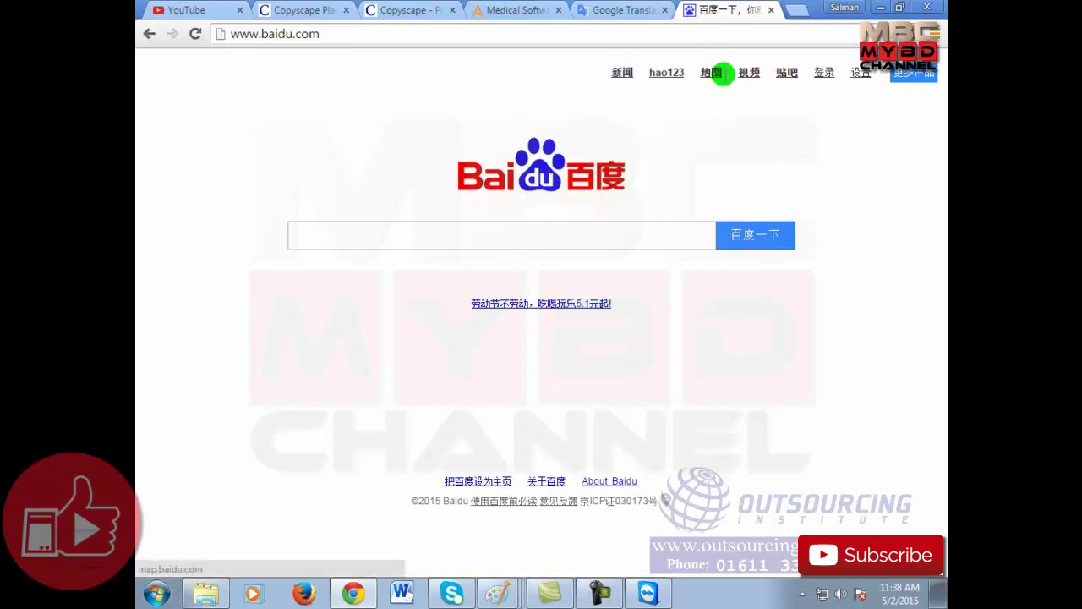
{"action": "left_click_drag", "start_coordinate": [799, 93], "coordinate": [828, 79]}
{"action": "left_click", "coordinate": [861, 76]}
{"action": "left_click", "coordinate": [863, 80]}
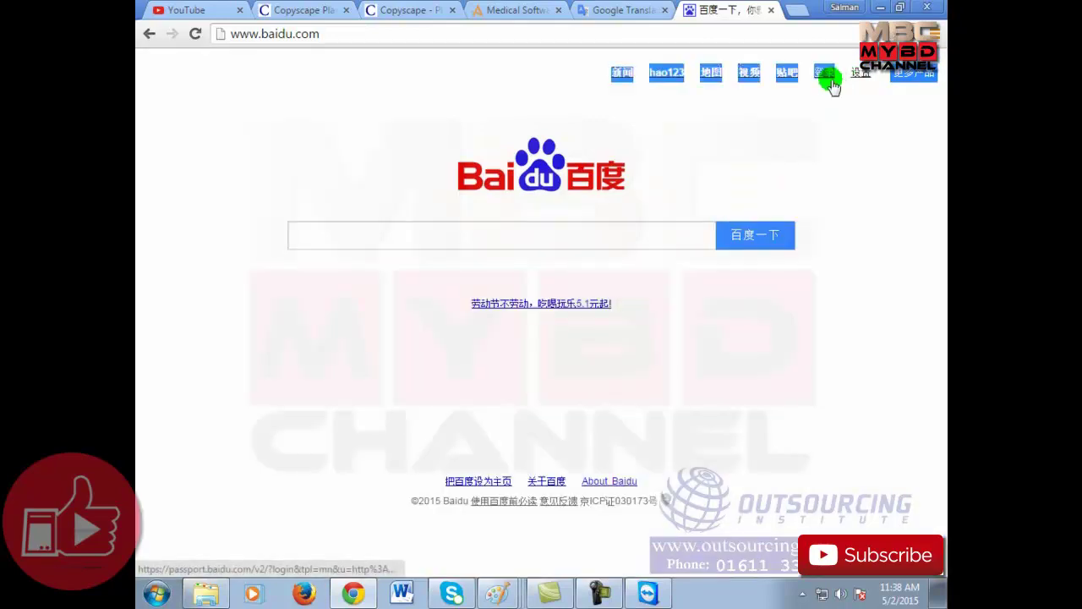
{"action": "right_click", "coordinate": [829, 79]}
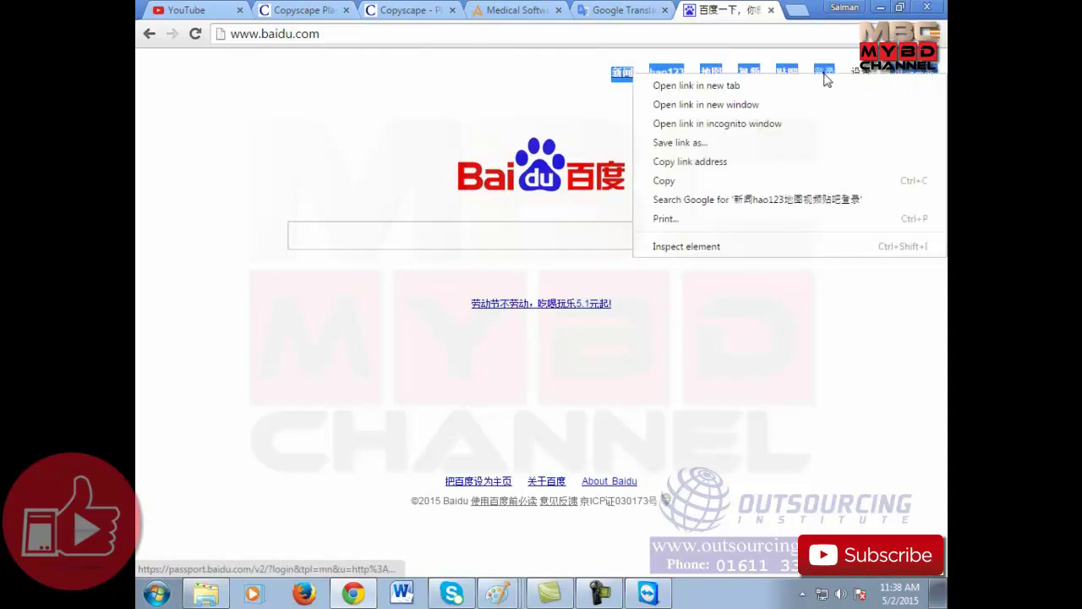
{"action": "left_click", "coordinate": [749, 181]}
Step: Replace 新闻 in Google Translate with the copied Baidu link text to translate it into Bengali, and clear the source text after that
{"action": "left_click", "coordinate": [624, 10]}
{"action": "left_click_drag", "start_coordinate": [314, 208], "coordinate": [142, 203]}
{"action": "key", "text": "ctrl+v"}
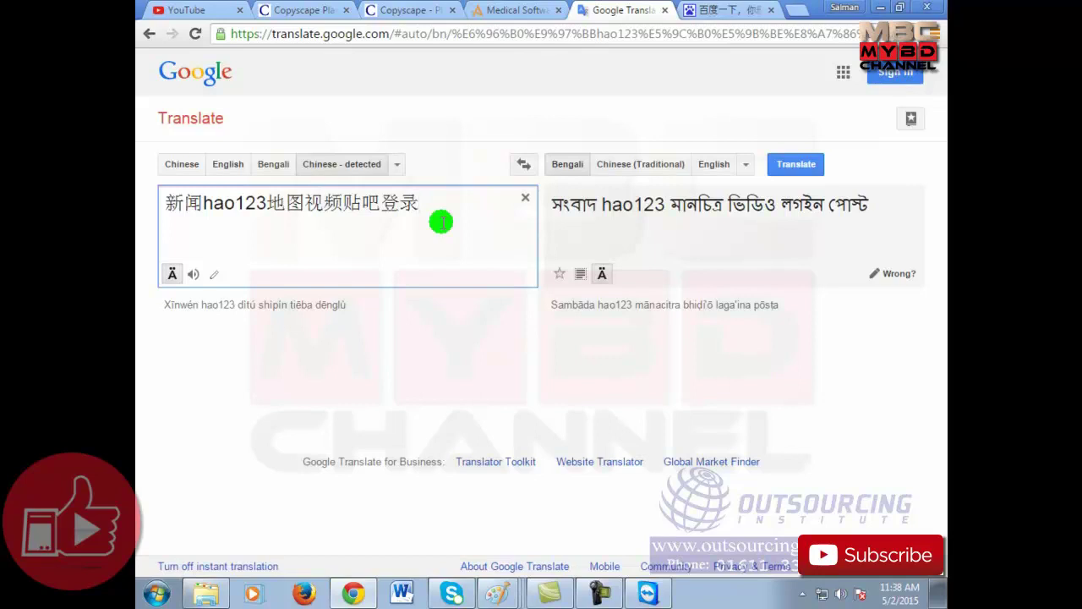
{"action": "key", "text": "ctrl+a"}
{"action": "key", "text": "BackSpace"}
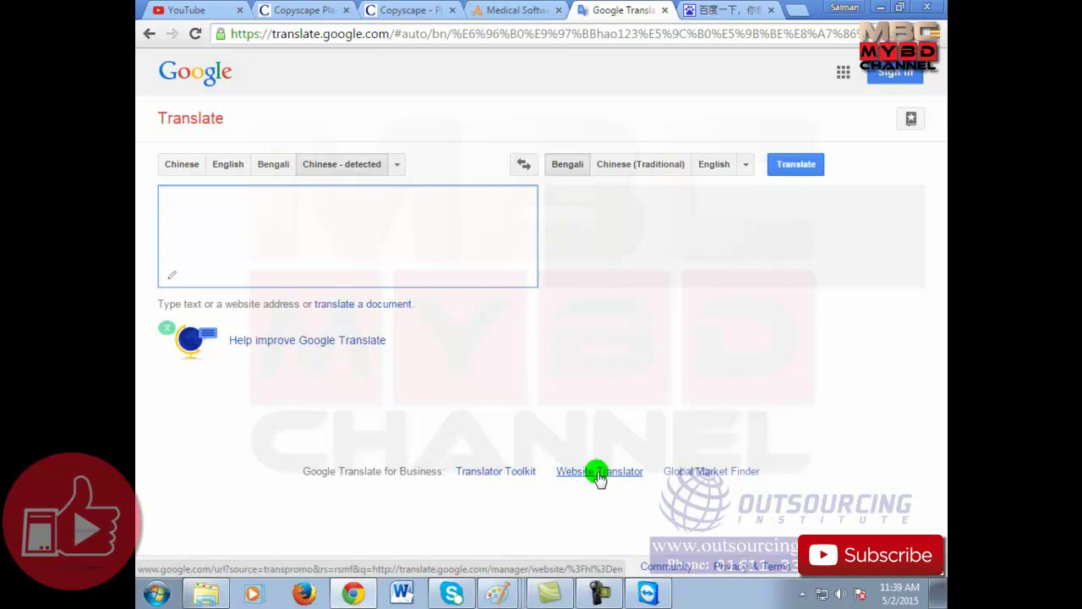
{"action": "left_click", "coordinate": [386, 36]}
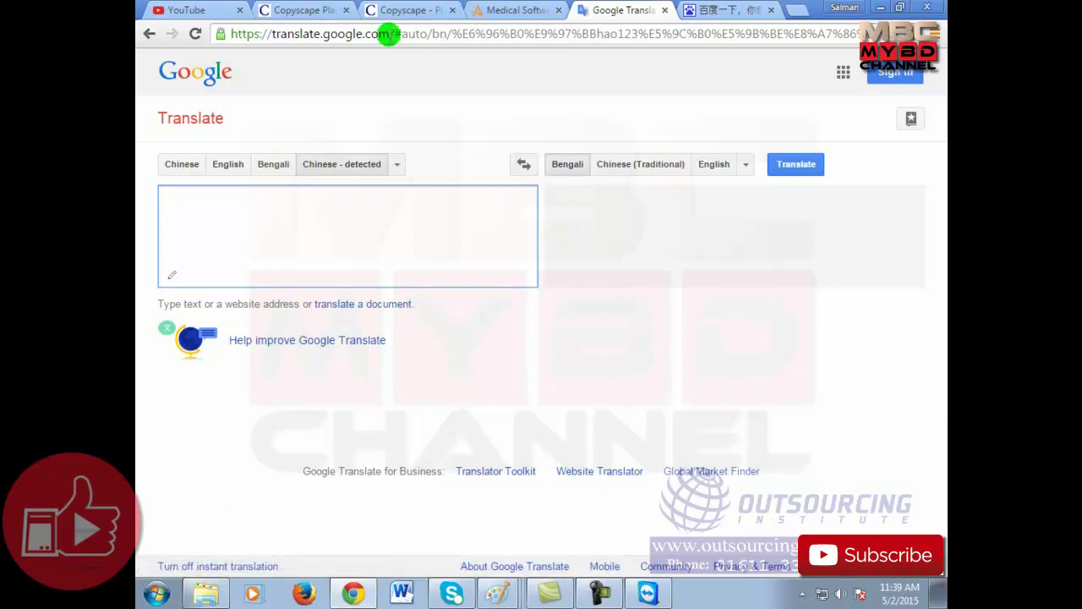
{"action": "left_click", "coordinate": [711, 8]}
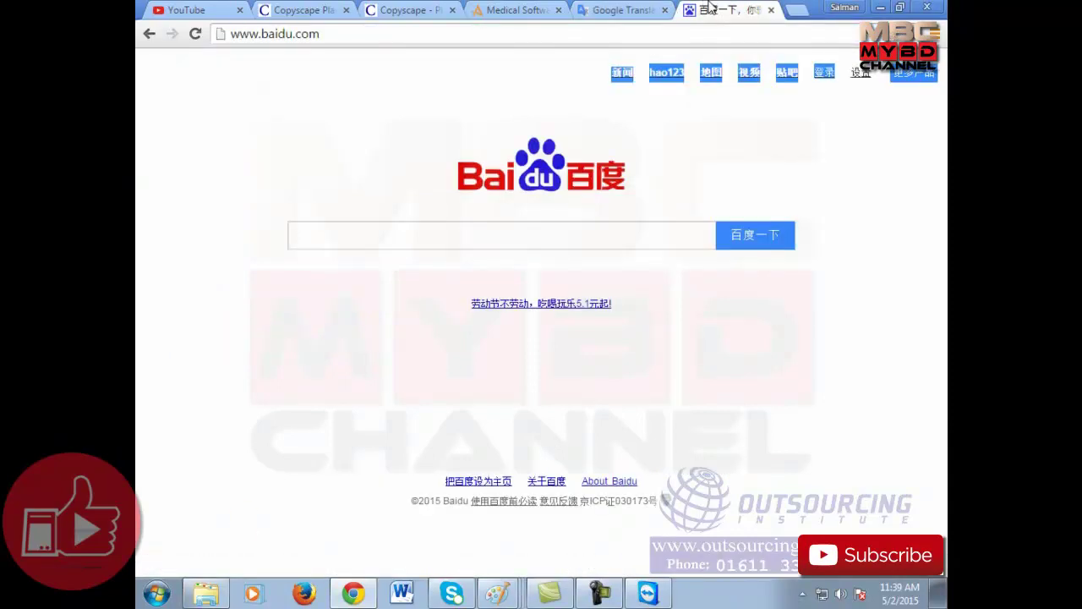
{"action": "left_click", "coordinate": [795, 11]}
{"action": "type", "text": "w"}
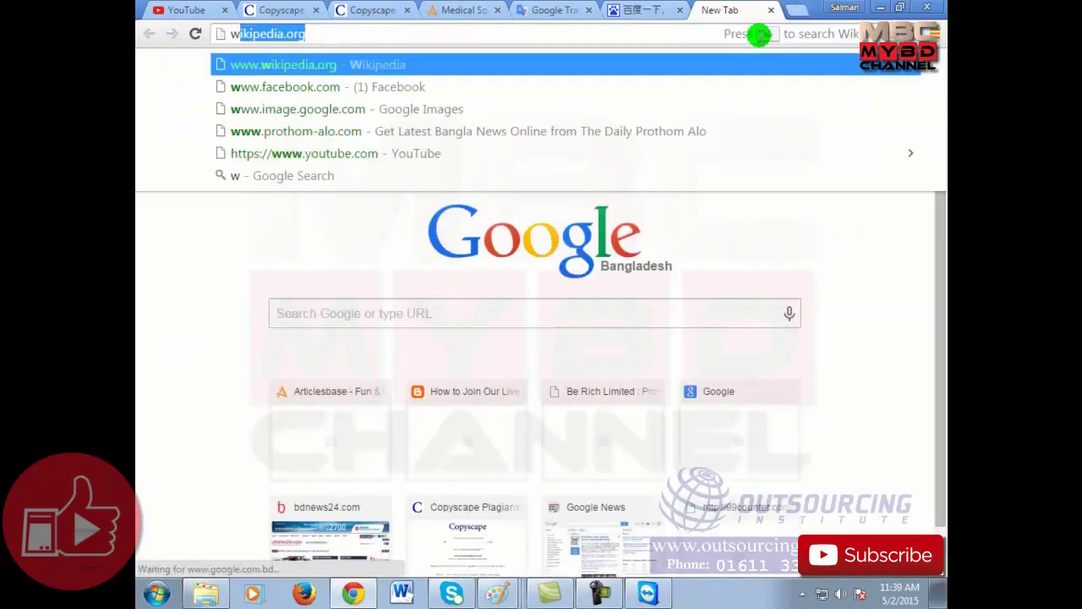
{"action": "type", "text": "ww.pro"}
{"action": "key", "text": "Return"}
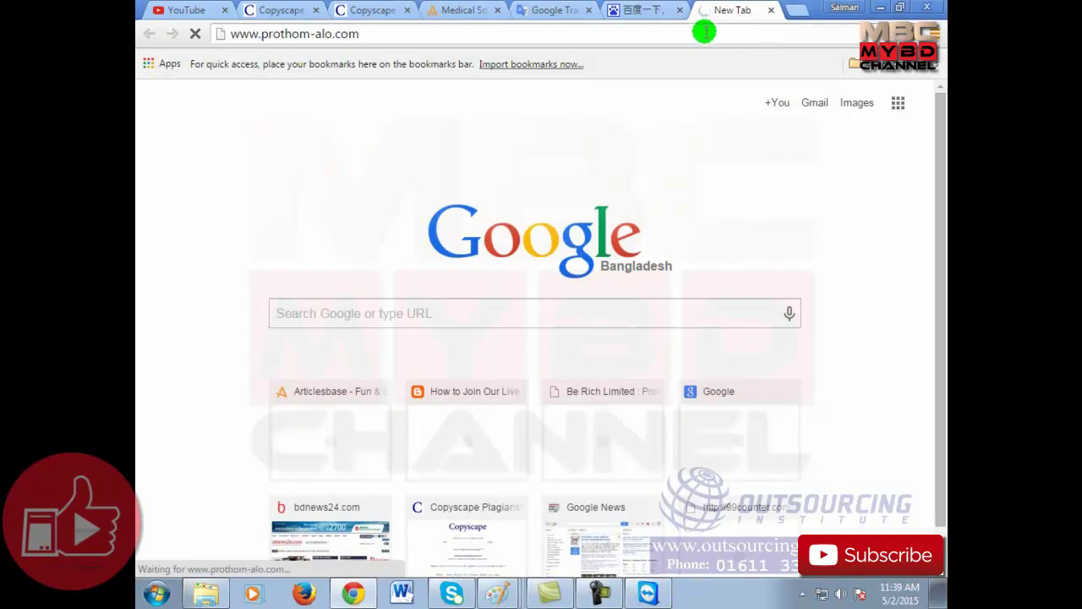
{"action": "left_click", "coordinate": [704, 32]}
{"action": "left_click", "coordinate": [704, 33]}
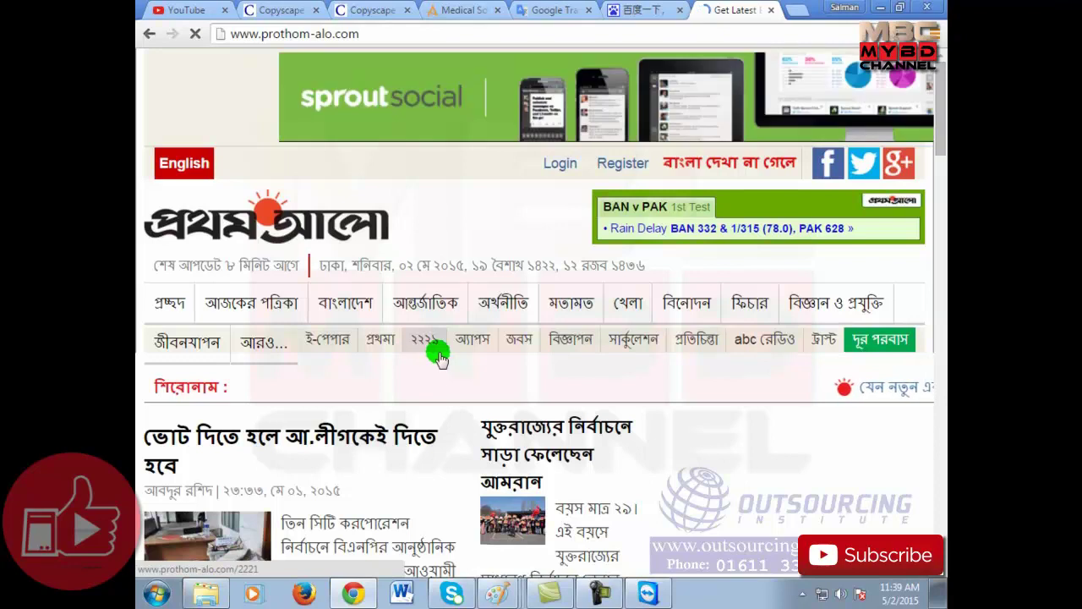
{"action": "scroll", "coordinate": [499, 309], "scroll_direction": "down", "scroll_amount": 3}
{"action": "scroll", "coordinate": [640, 321], "scroll_direction": "down", "scroll_amount": 8}
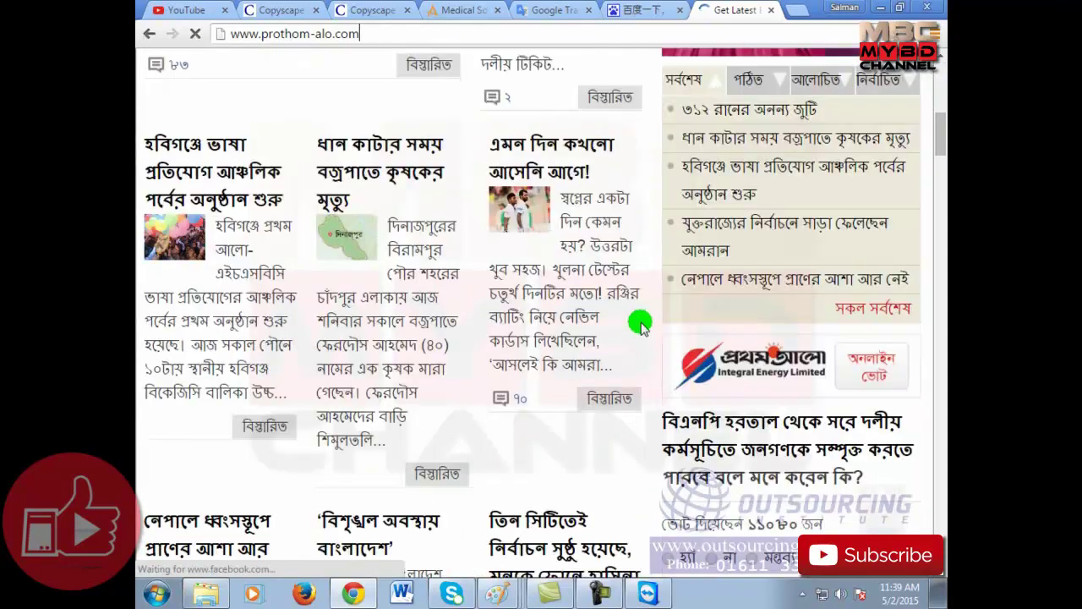
{"action": "scroll", "coordinate": [640, 320], "scroll_direction": "up", "scroll_amount": 3}
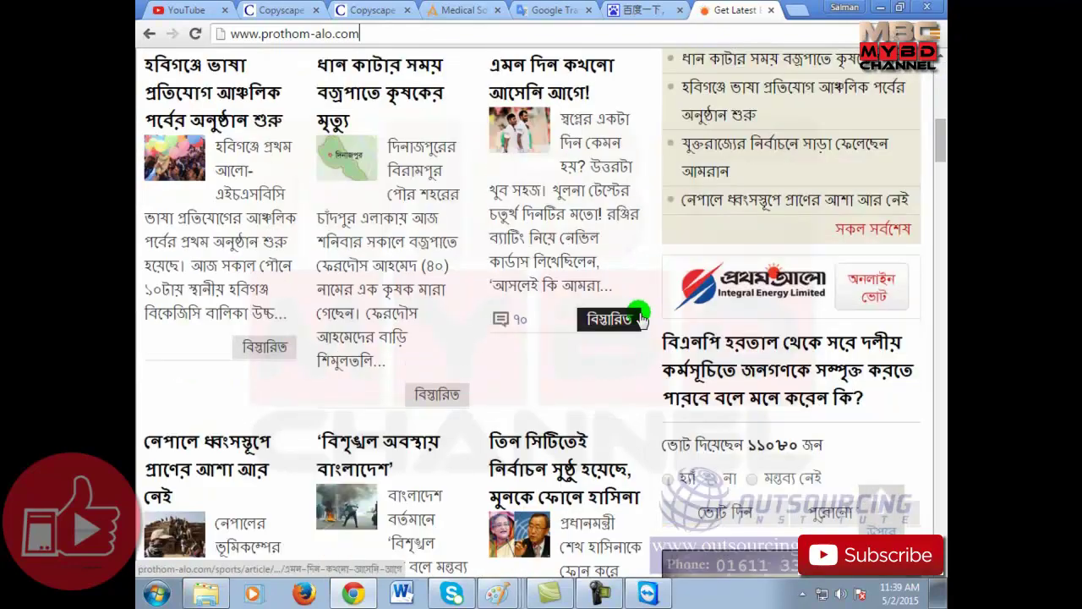
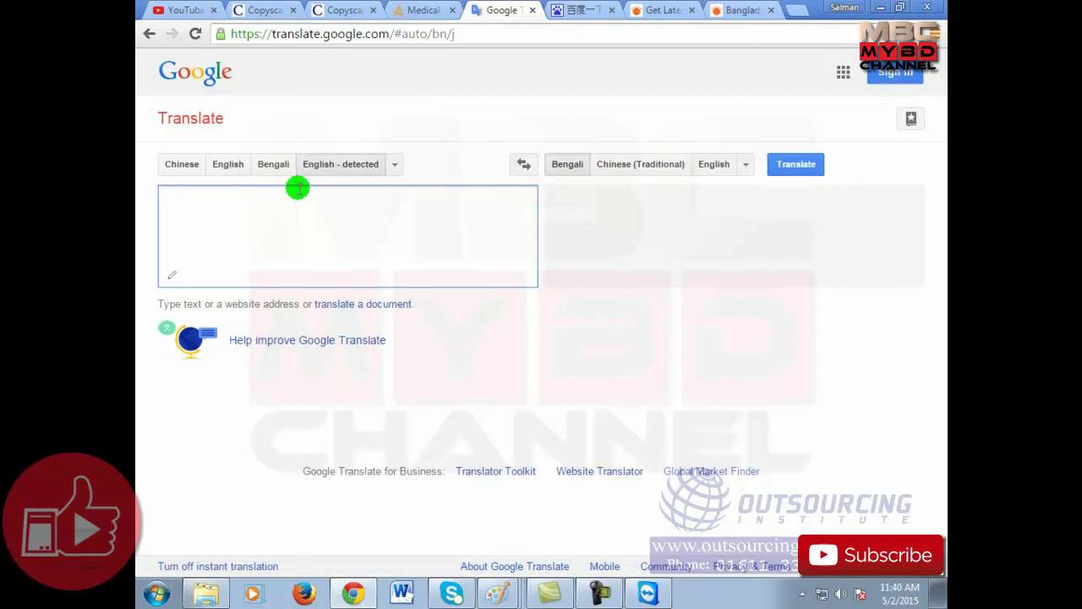
{"action": "type", "text": "j"}
{"action": "key", "text": "BackSpace"}
{"action": "type", "text": "J"}
{"action": "key", "text": "BackSpace"}
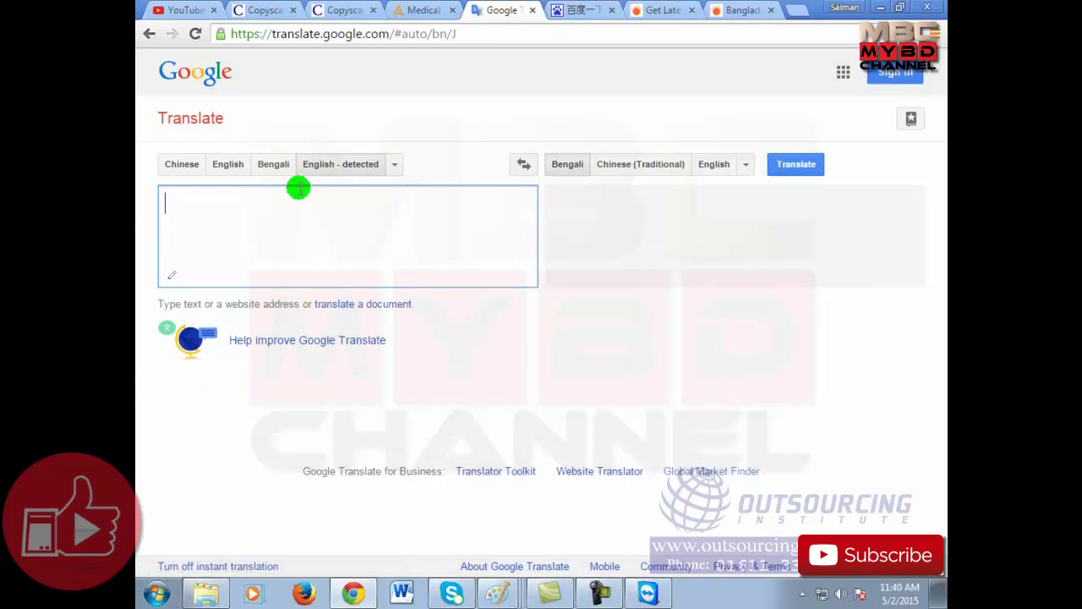
{"action": "left_click", "coordinate": [583, 10]}
{"action": "left_click", "coordinate": [596, 33]}
{"action": "type", "text": "www.bangl"}
{"action": "key", "text": "Return"}
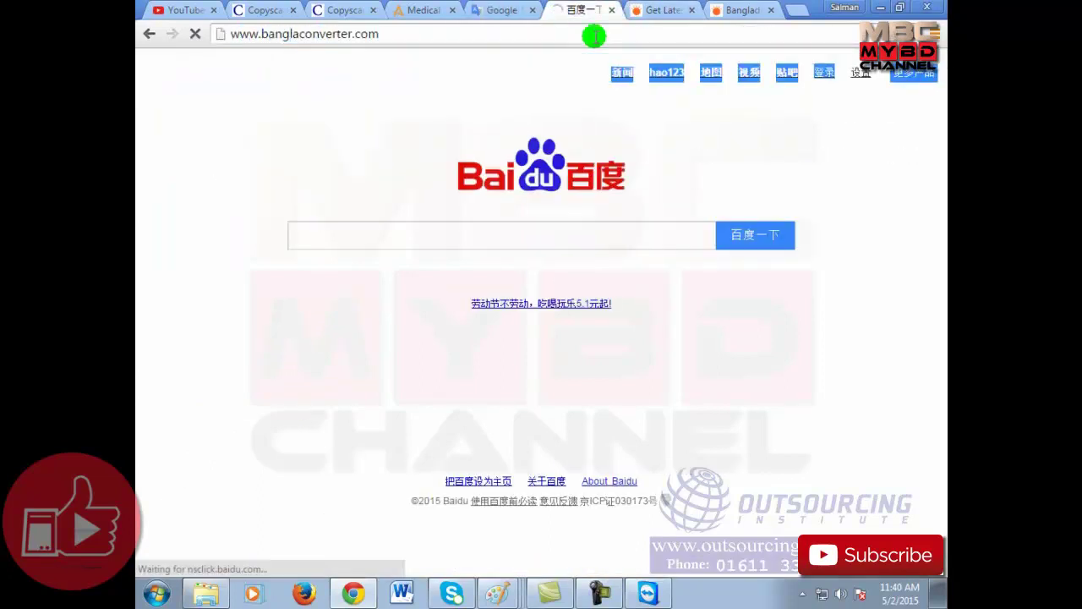
{"action": "left_click", "coordinate": [692, 9]}
{"action": "left_click", "coordinate": [691, 9]}
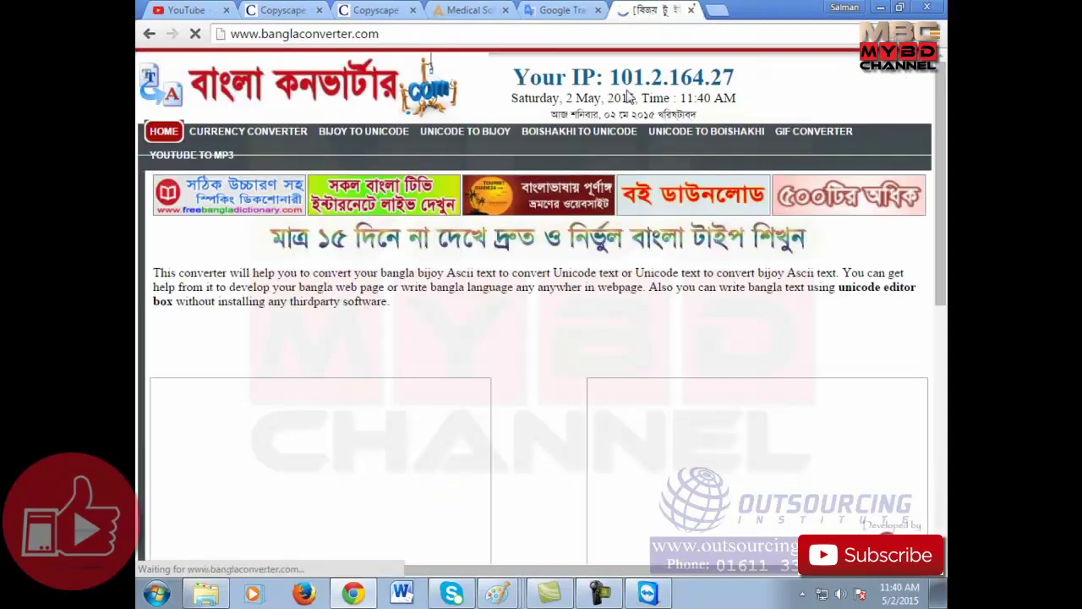
Step: Enter komola in the phonetic Bengali typing box below the website links and copy the Bengali word কমলা
{"action": "scroll", "coordinate": [398, 425], "scroll_direction": "down", "scroll_amount": 8}
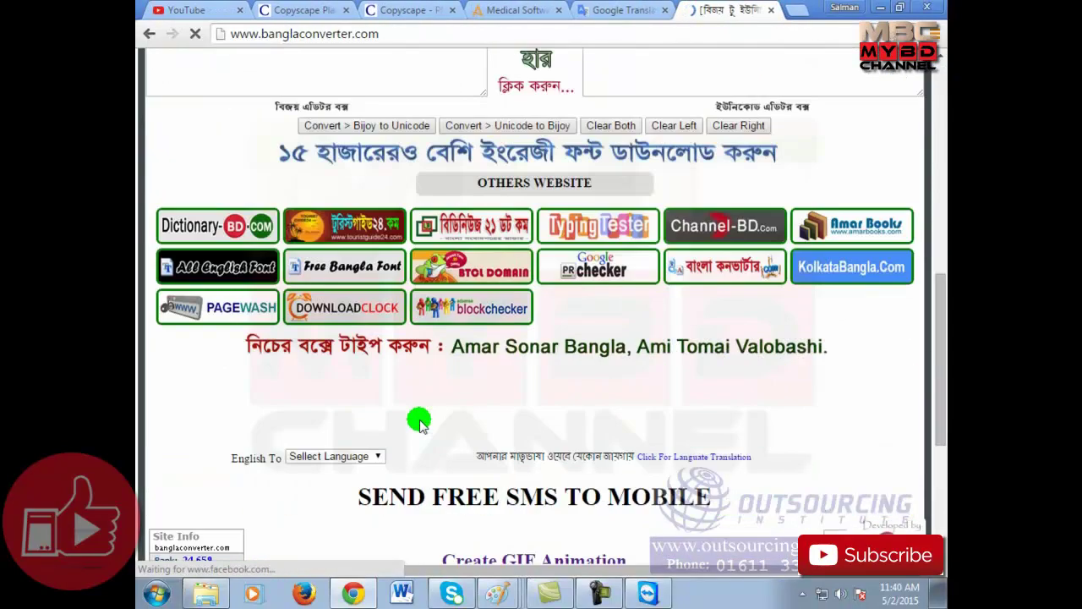
{"action": "left_click", "coordinate": [422, 381]}
{"action": "type", "text": "komola"}
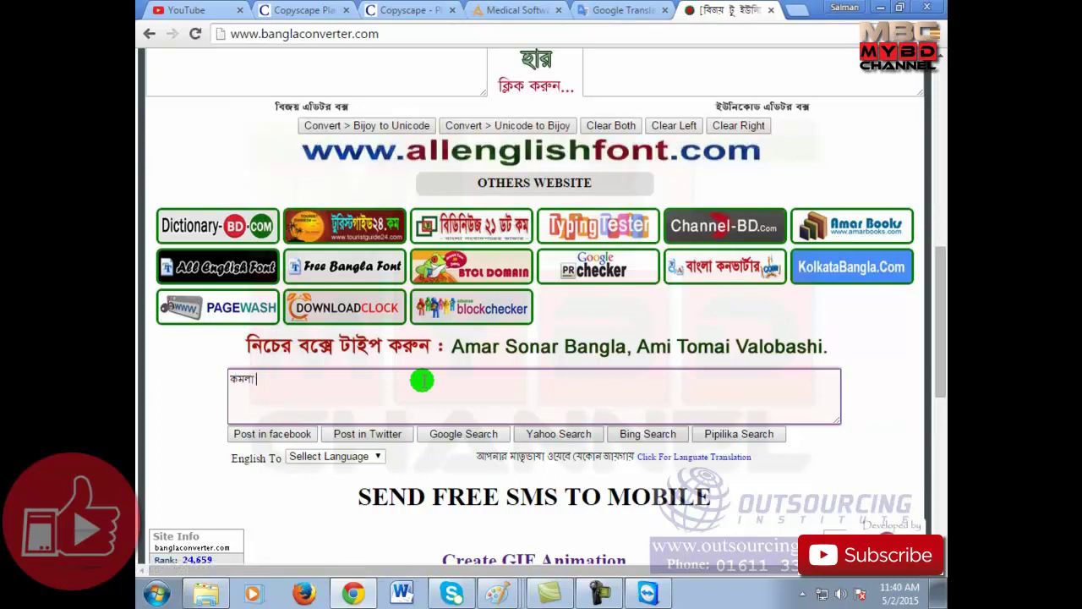
{"action": "left_click_drag", "start_coordinate": [259, 381], "coordinate": [222, 387]}
{"action": "key", "text": "ctrl+c"}
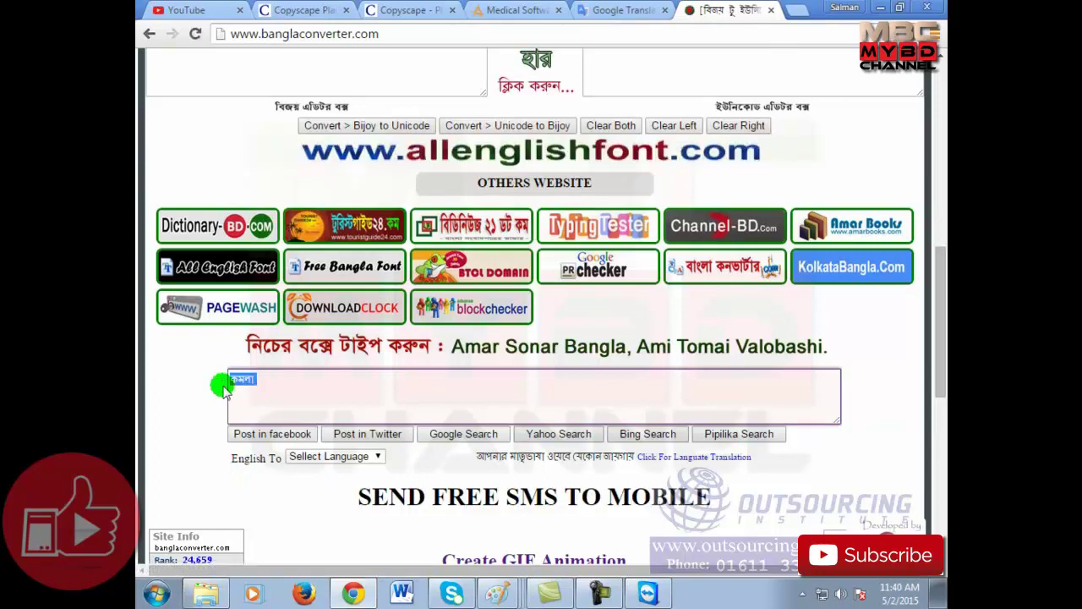
Step: Return to Google Translate, set the source language to Bengali and paste the copied word কমলা
{"action": "left_click", "coordinate": [612, 9]}
{"action": "left_click", "coordinate": [232, 212]}
{"action": "left_click", "coordinate": [208, 205]}
{"action": "left_click", "coordinate": [228, 164]}
{"action": "left_click", "coordinate": [194, 198]}
{"action": "left_click", "coordinate": [273, 164]}
{"action": "left_click", "coordinate": [241, 200]}
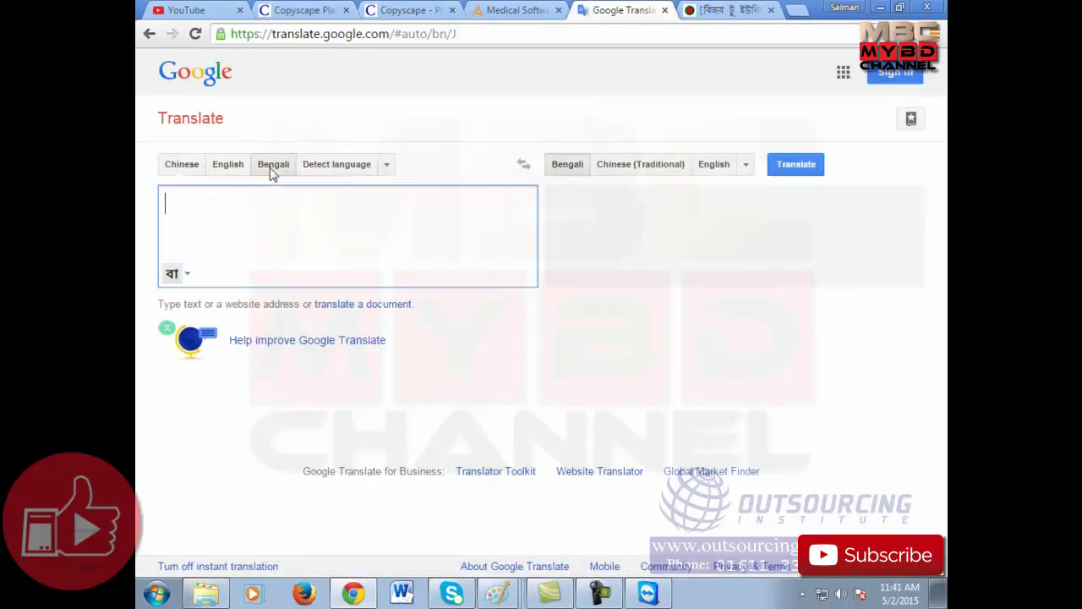
{"action": "right_click", "coordinate": [241, 200]}
{"action": "left_click", "coordinate": [290, 297]}
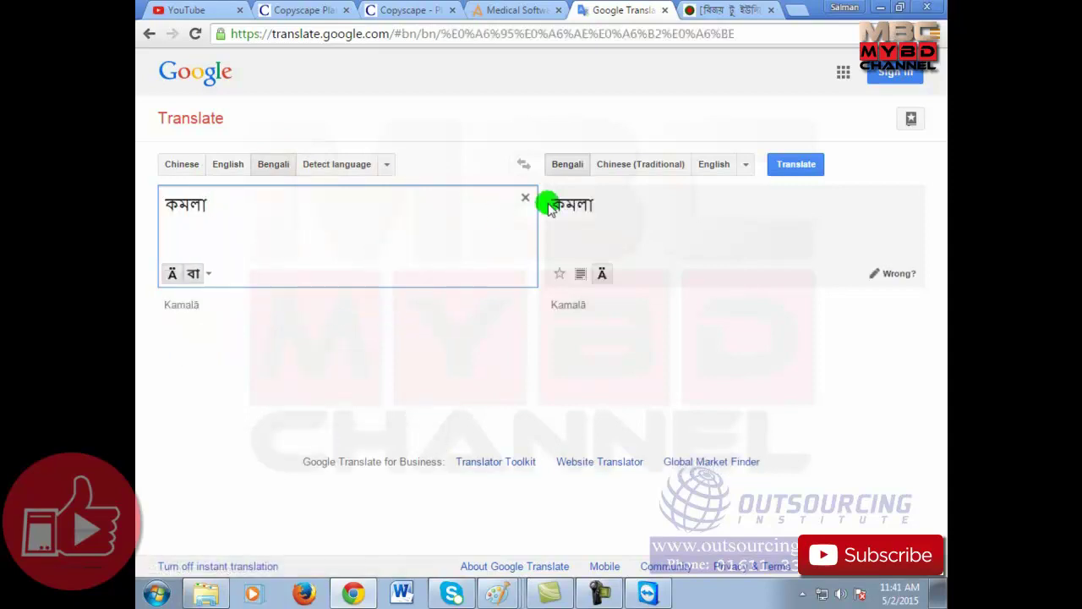
Step: Translate কমলা into English and after that into French, and play the French pronunciation
{"action": "left_click", "coordinate": [630, 169]}
{"action": "left_click", "coordinate": [714, 167]}
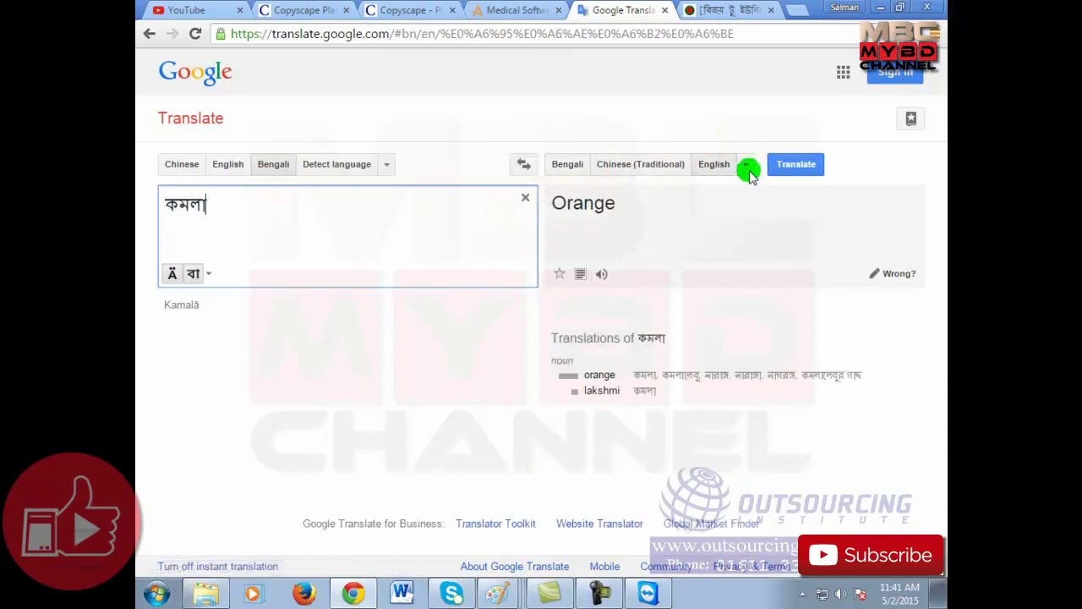
{"action": "left_click", "coordinate": [746, 167]}
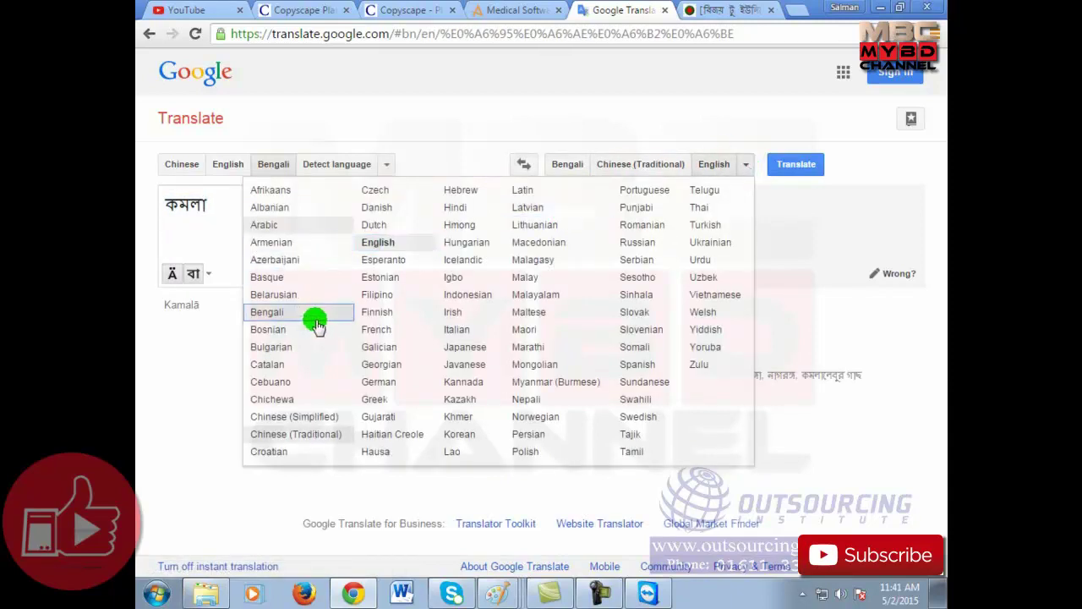
{"action": "left_click", "coordinate": [376, 330]}
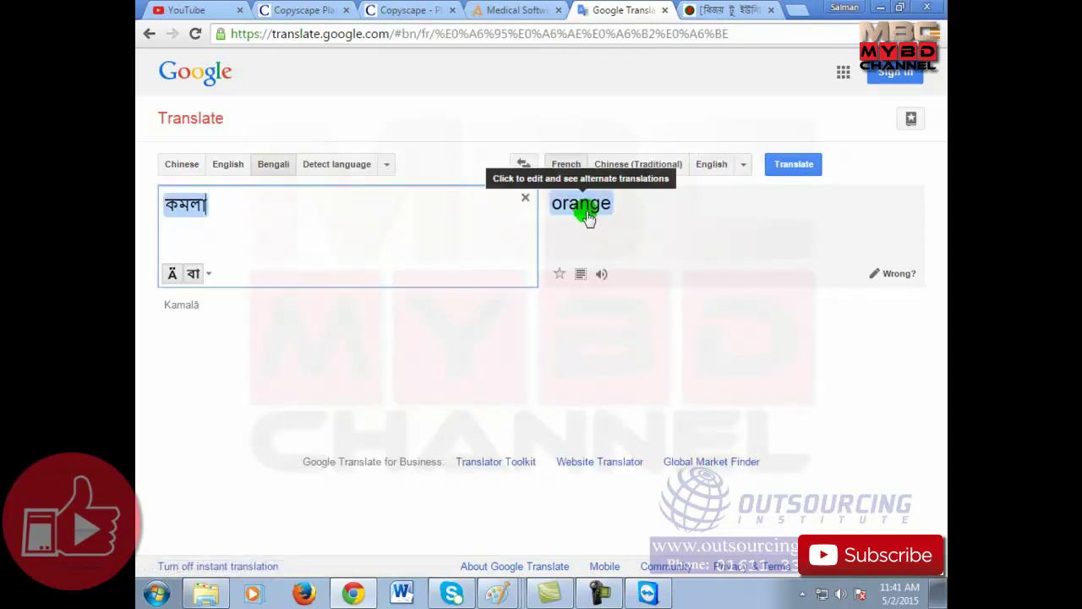
{"action": "left_click", "coordinate": [601, 274]}
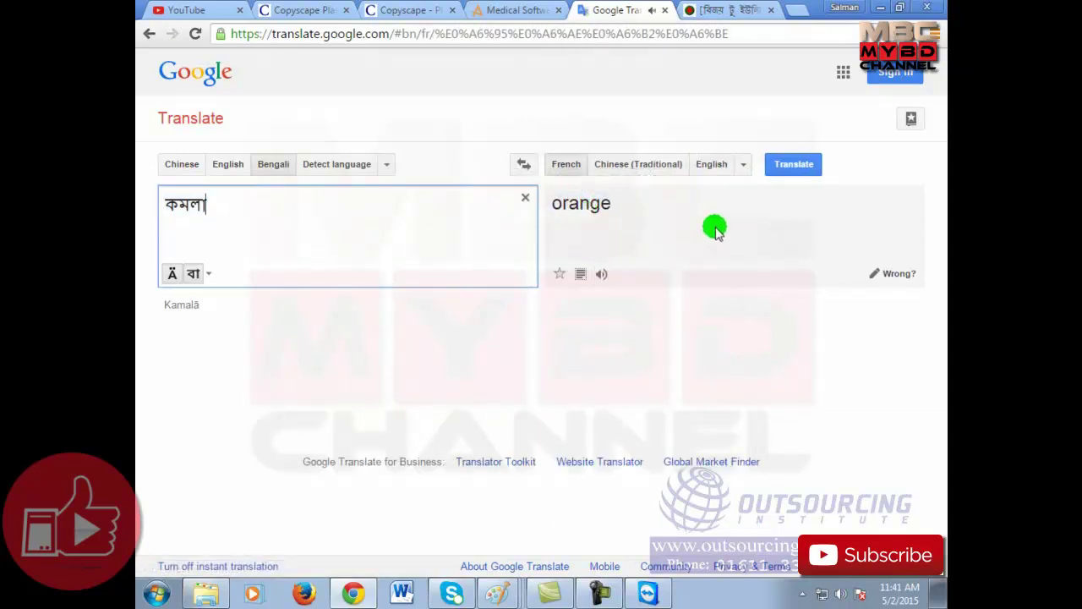
Step: Translate the Bengali word কমলা into Urdu and Chinese (Simplified), one language after the other
{"action": "left_click", "coordinate": [742, 169]}
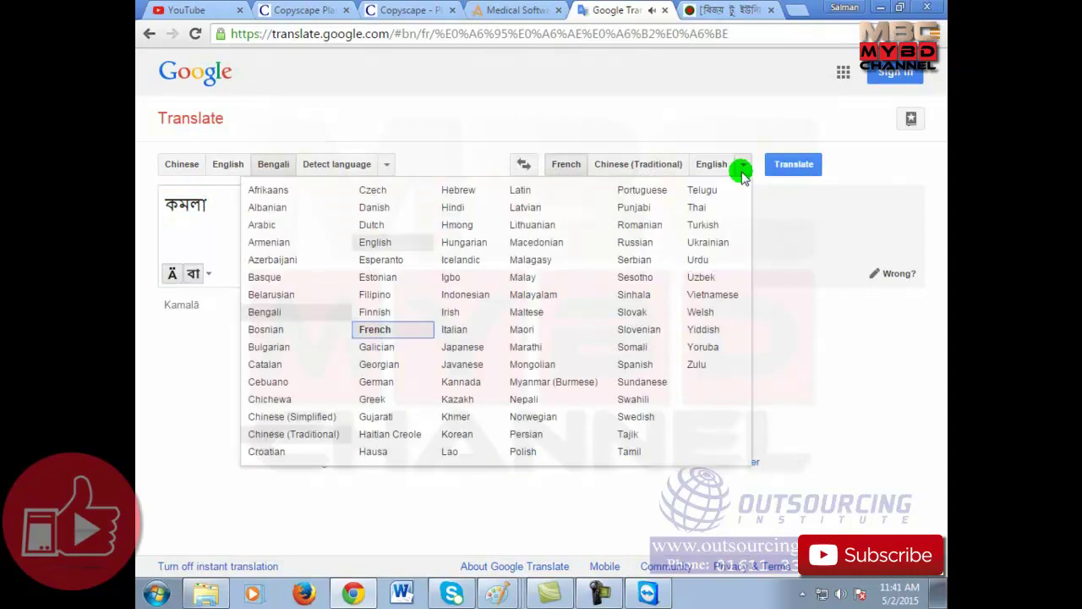
{"action": "left_click", "coordinate": [698, 260]}
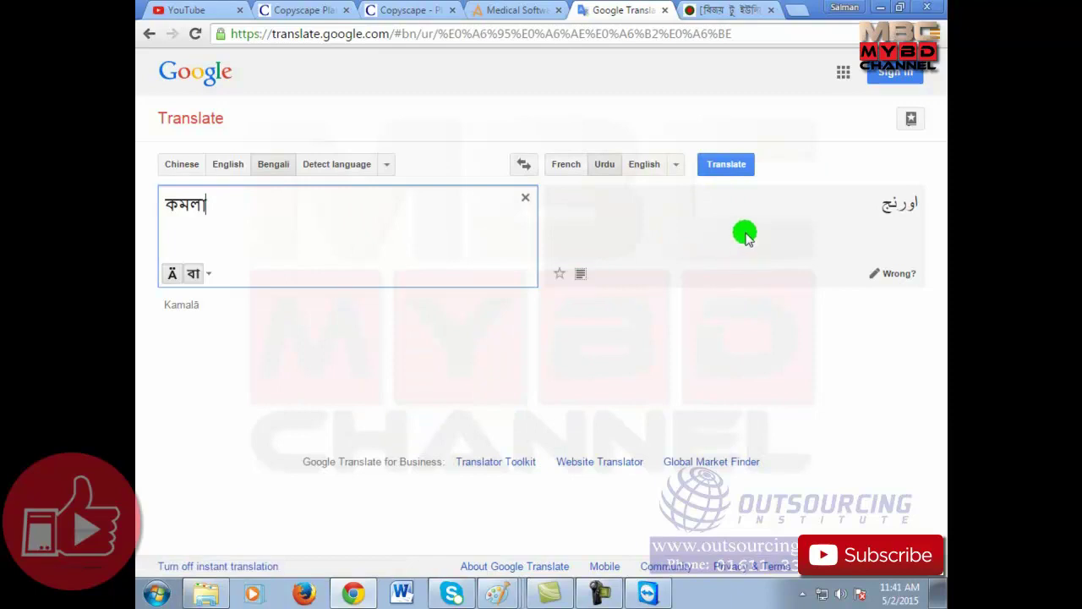
{"action": "left_click", "coordinate": [675, 168]}
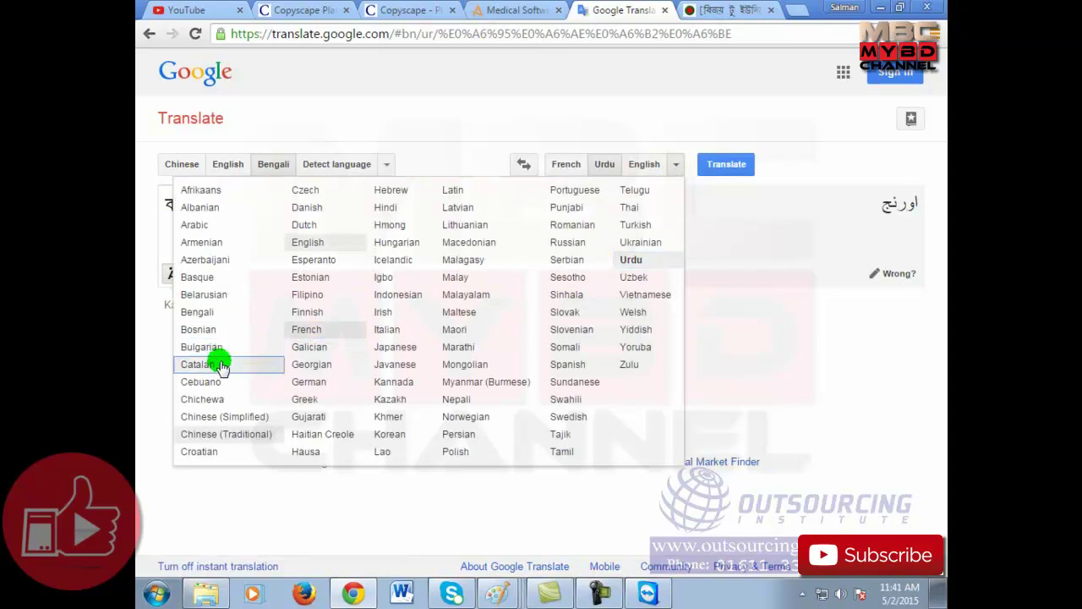
{"action": "left_click", "coordinate": [208, 418]}
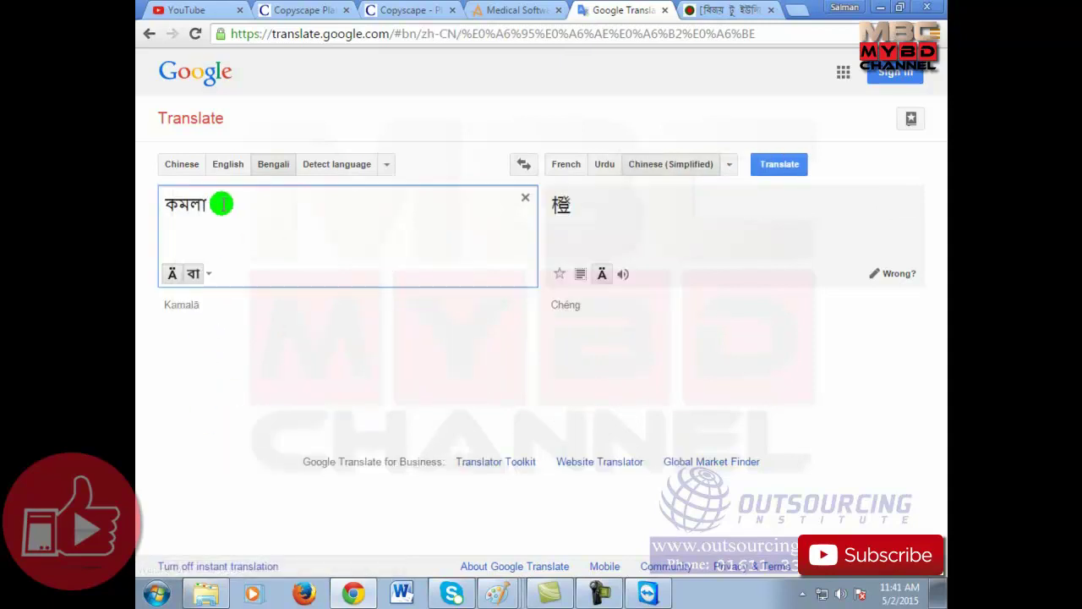
Step: Change the target language to Arabic and play the pronunciation of the translated word
{"action": "left_click", "coordinate": [740, 167]}
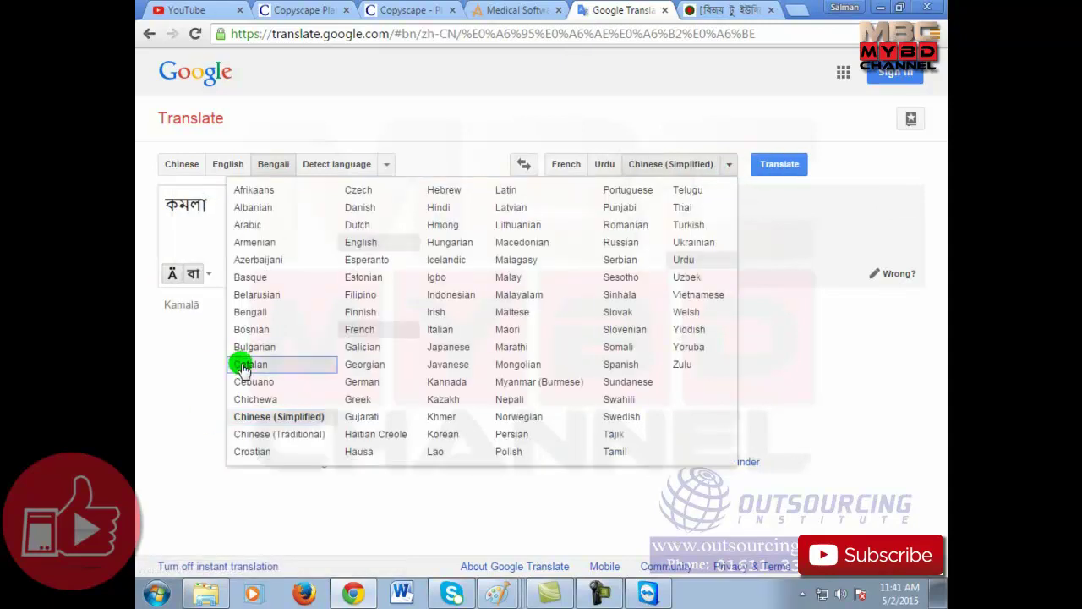
{"action": "left_click", "coordinate": [246, 235]}
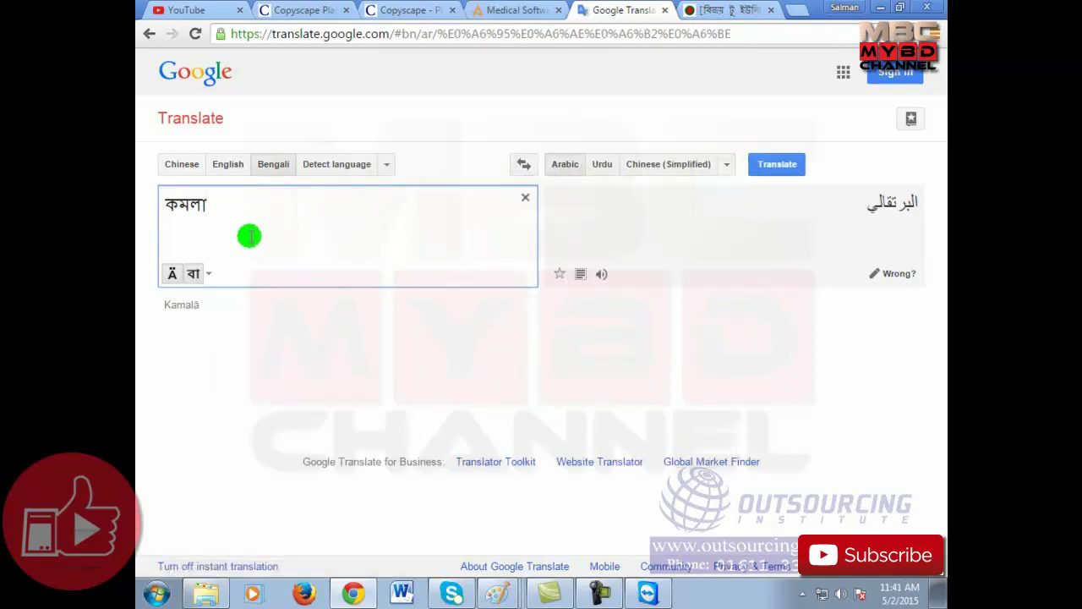
{"action": "left_click", "coordinate": [602, 275]}
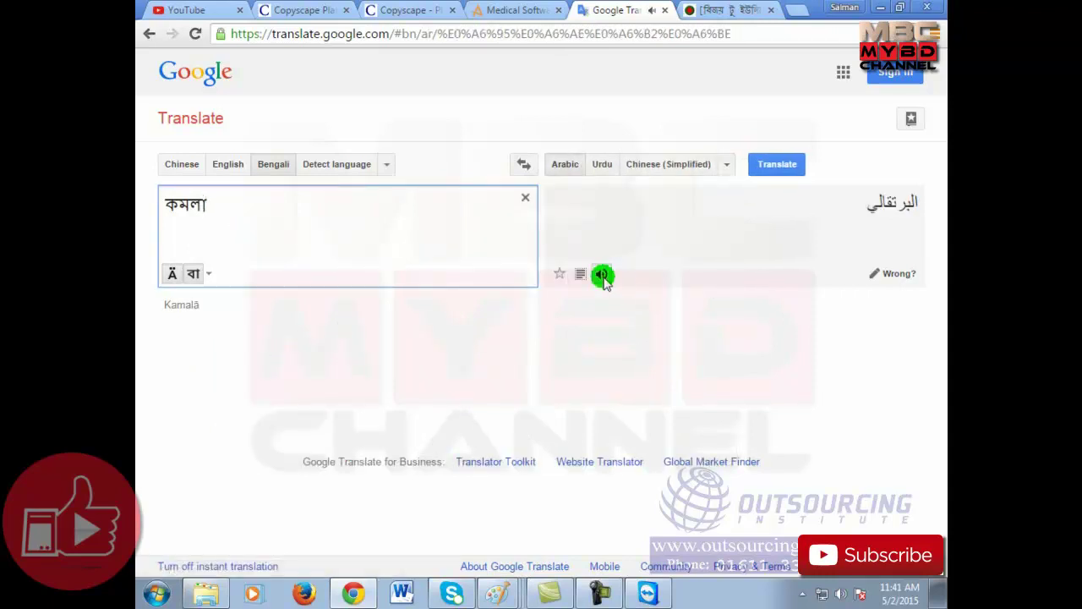
{"action": "left_click", "coordinate": [600, 276]}
{"action": "left_click", "coordinate": [618, 276]}
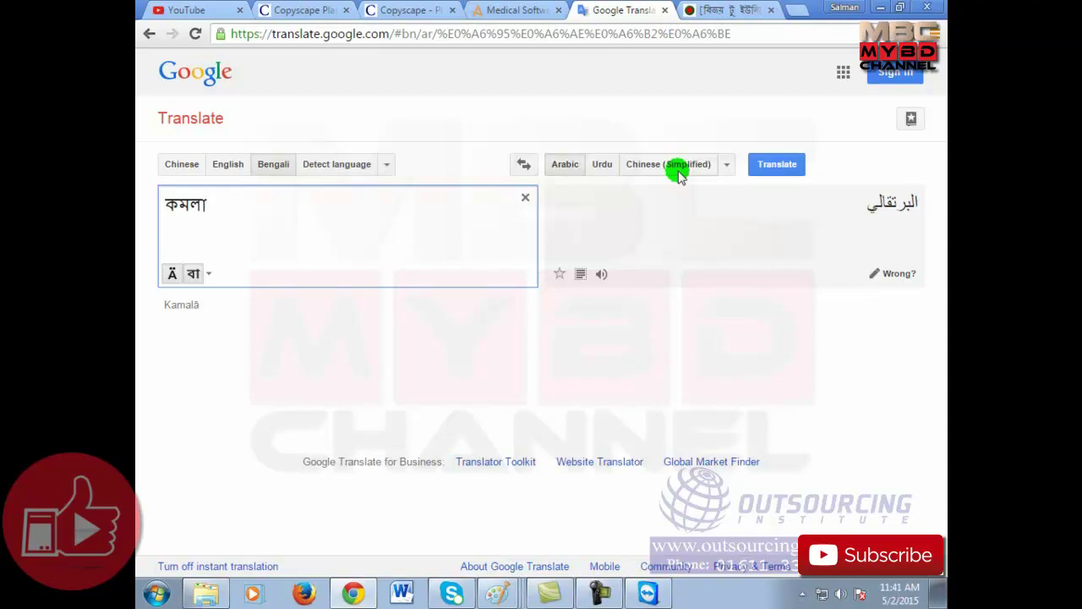
Step: Clear the phonetic typing box on banglaconverter.com, and in Google Translate replace কমলা with the English source word cow
{"action": "left_click", "coordinate": [729, 9]}
{"action": "key", "text": "BackSpace"}
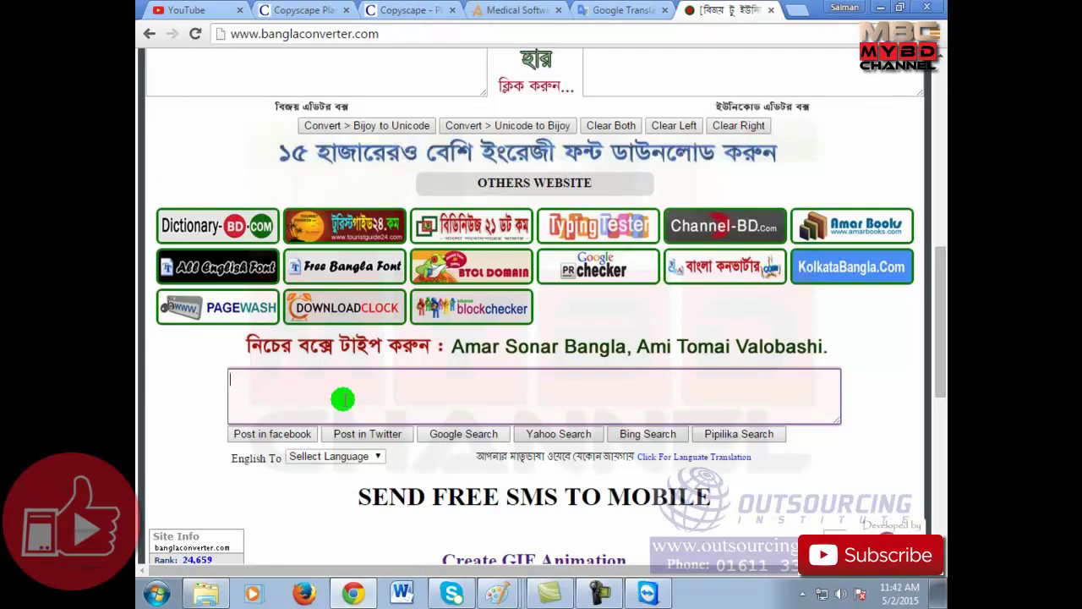
{"action": "left_click", "coordinate": [622, 11]}
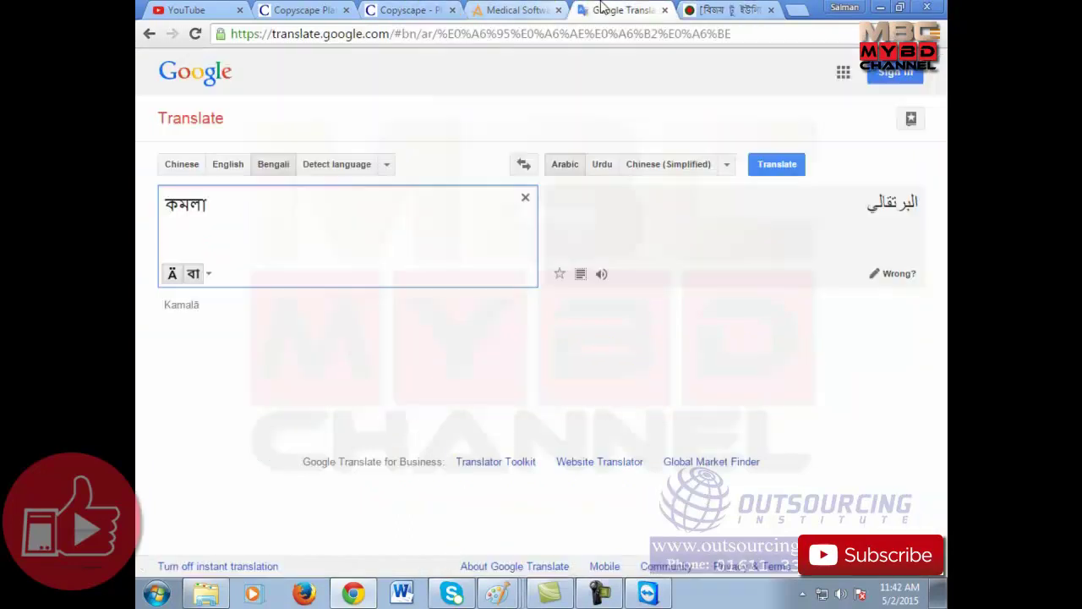
{"action": "left_click_drag", "start_coordinate": [213, 205], "coordinate": [141, 204]}
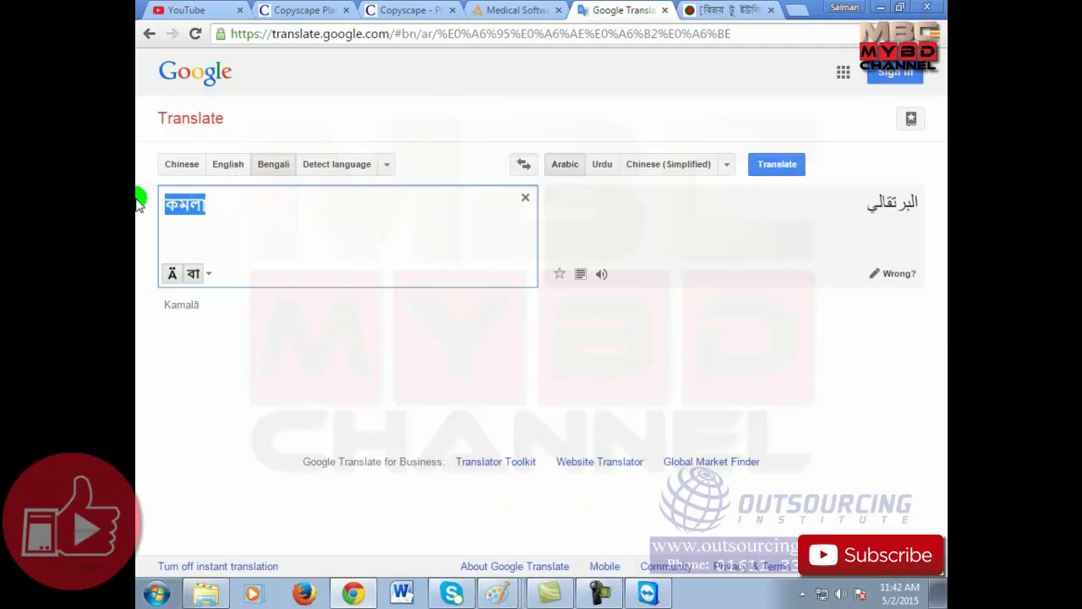
{"action": "key", "text": "BackSpace"}
{"action": "left_click", "coordinate": [227, 165]}
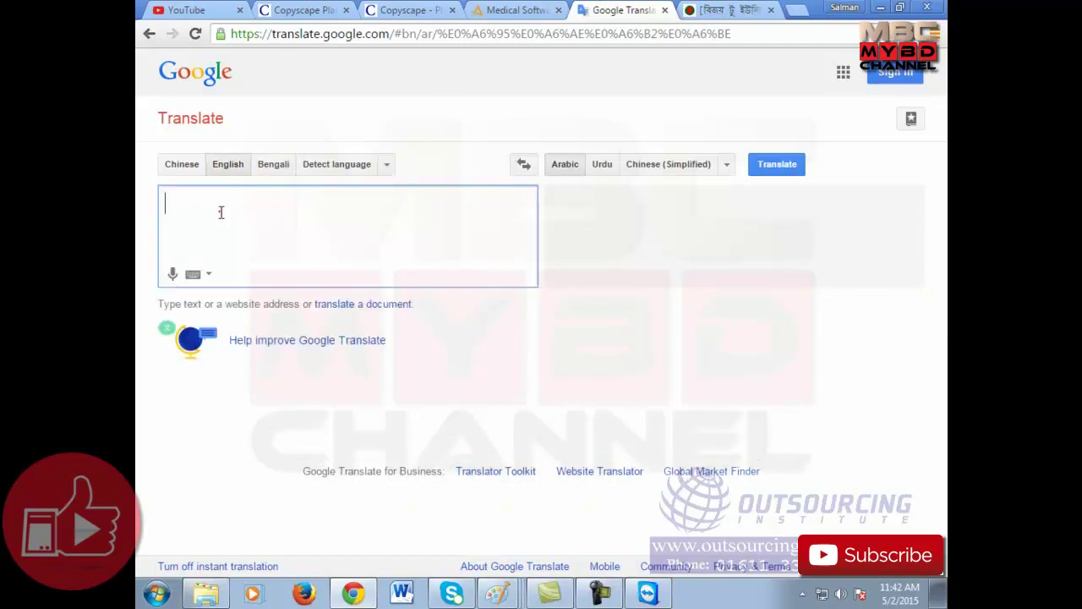
{"action": "type", "text": "cow"}
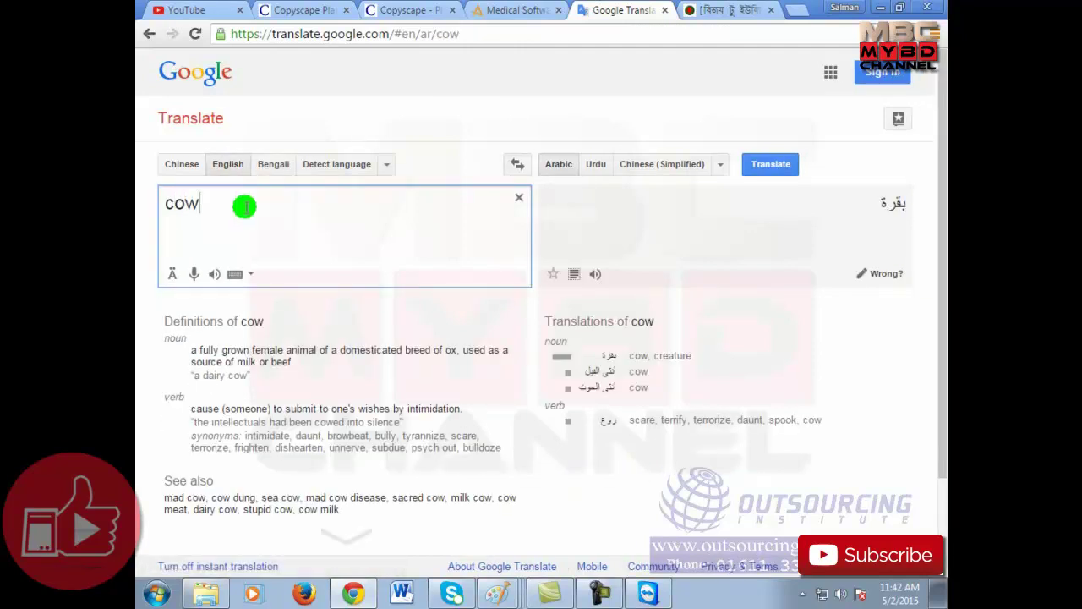
Step: Translate cow into Chinese (Simplified) and play the Chinese pronunciation
{"action": "left_click", "coordinate": [647, 164]}
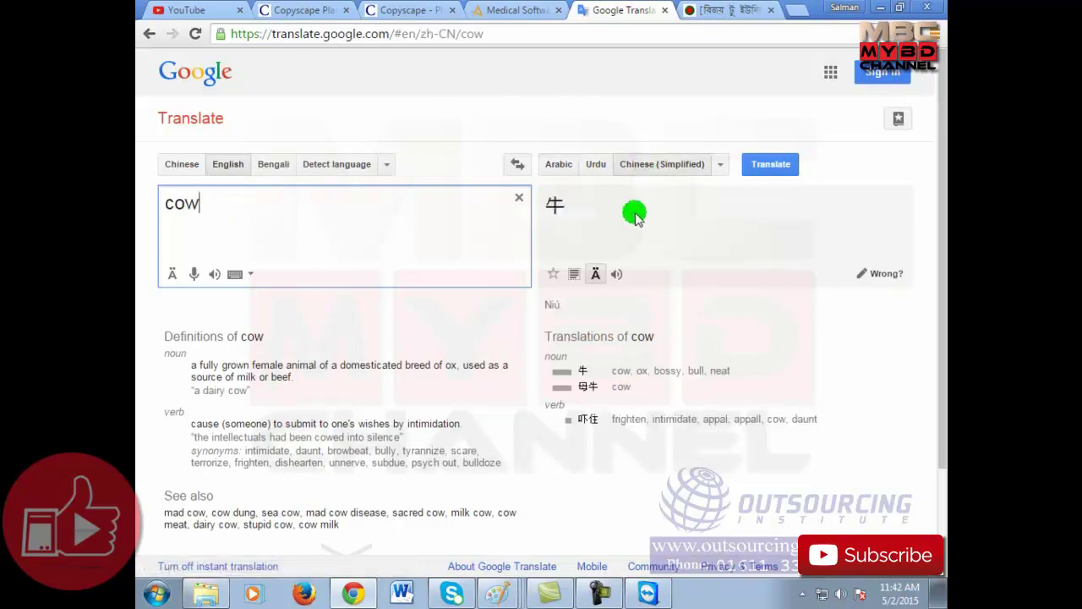
{"action": "left_click", "coordinate": [617, 276]}
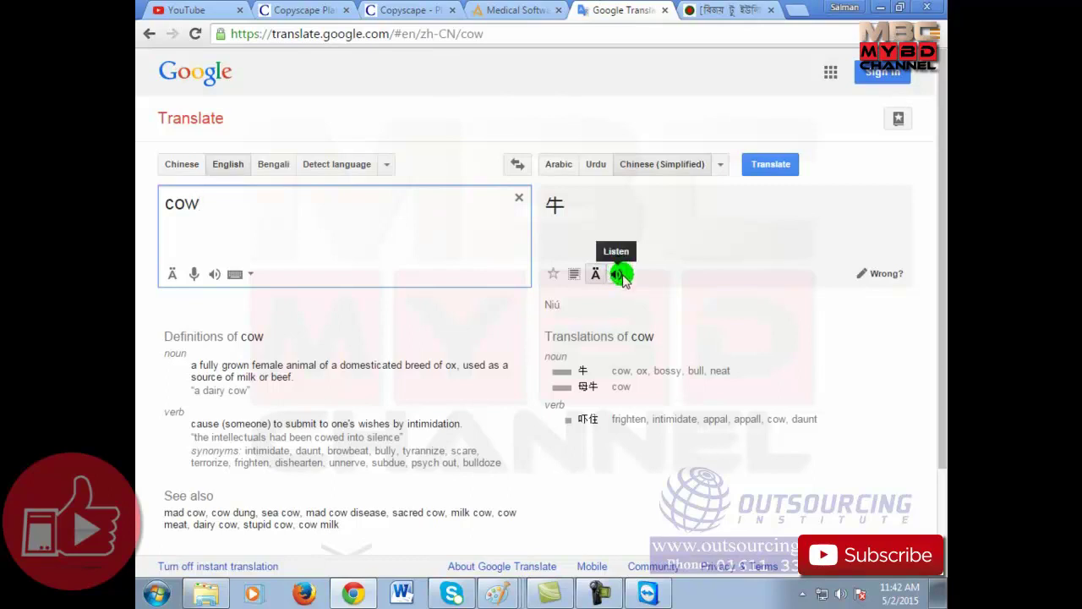
{"action": "left_click", "coordinate": [619, 275]}
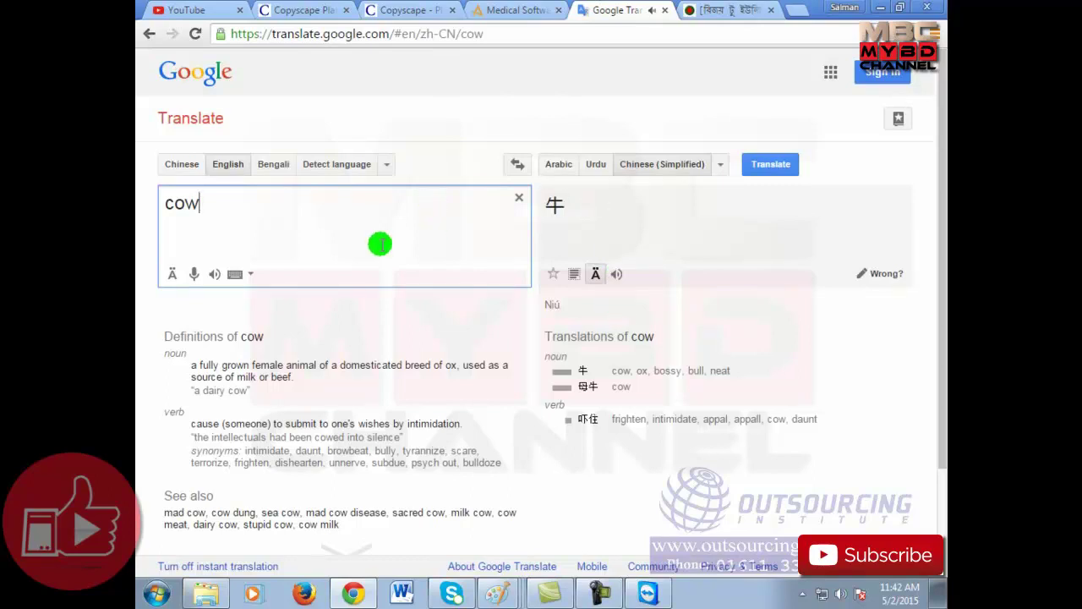
Step: Set the target language for cow to Arabic and play the Arabic pronunciation
{"action": "left_click", "coordinate": [723, 169]}
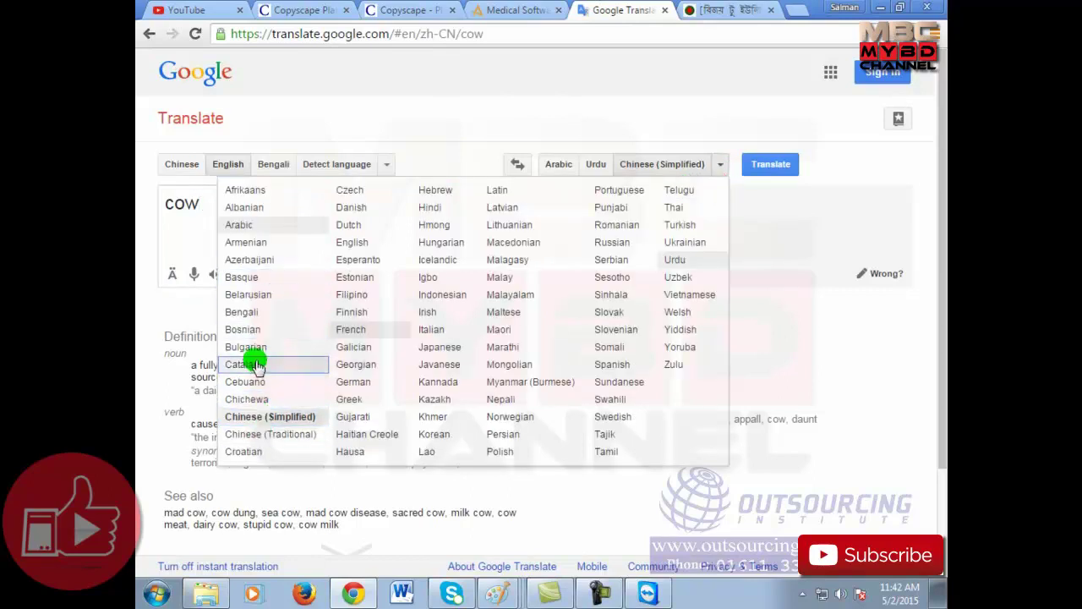
{"action": "left_click", "coordinate": [275, 230]}
{"action": "left_click", "coordinate": [595, 274]}
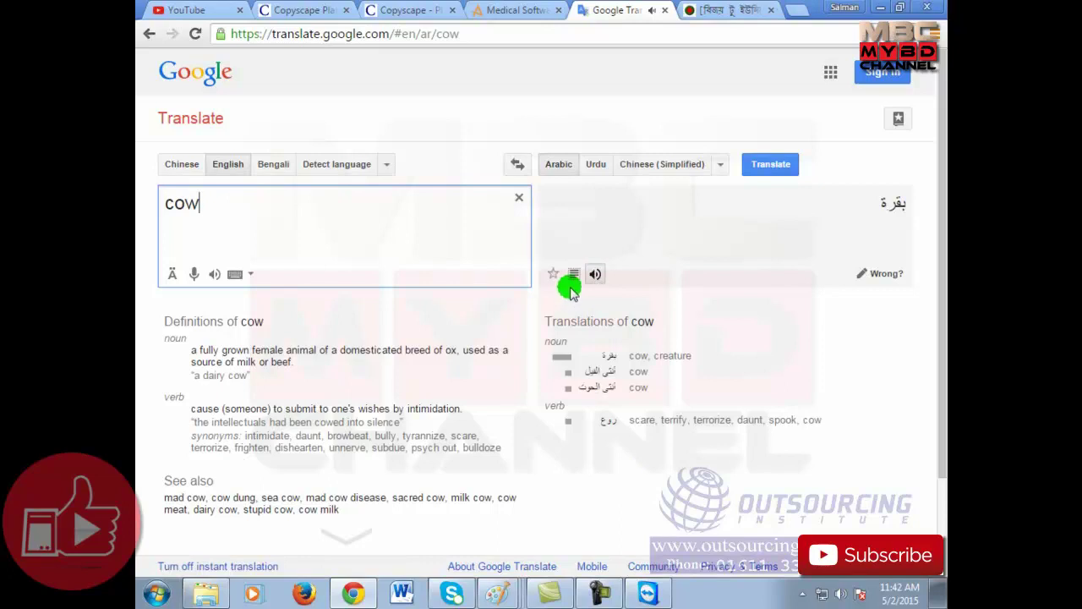
Step: Remove cow from the source text, allow the site microphone access and dictate an English sentence starting with I love you
{"action": "left_click", "coordinate": [300, 234]}
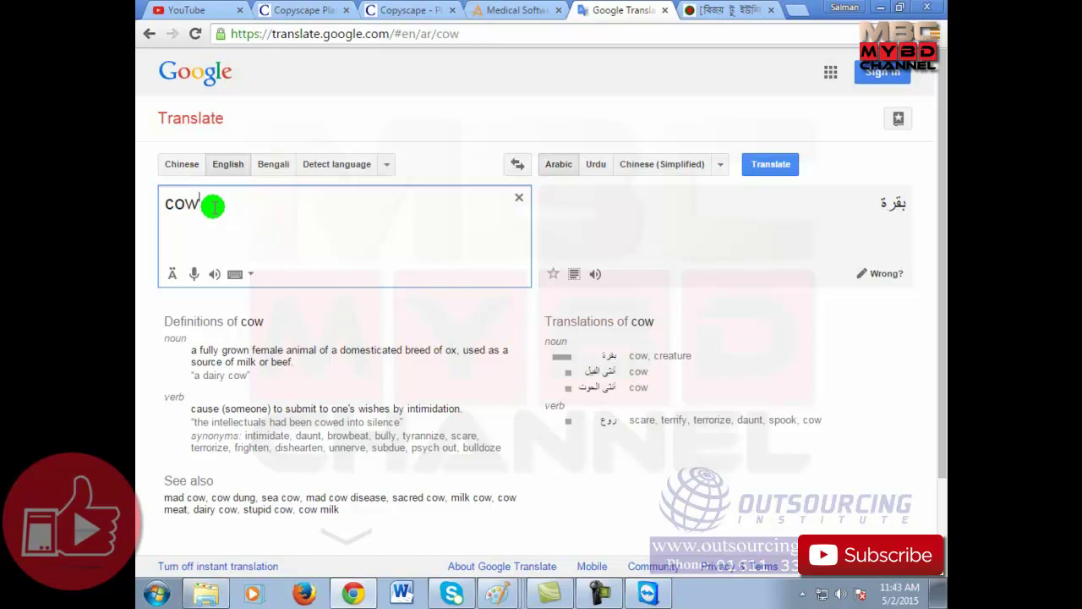
{"action": "key", "text": "BackSpace"}
{"action": "key", "text": "BackSpace"}
{"action": "key", "text": "BackSpace"}
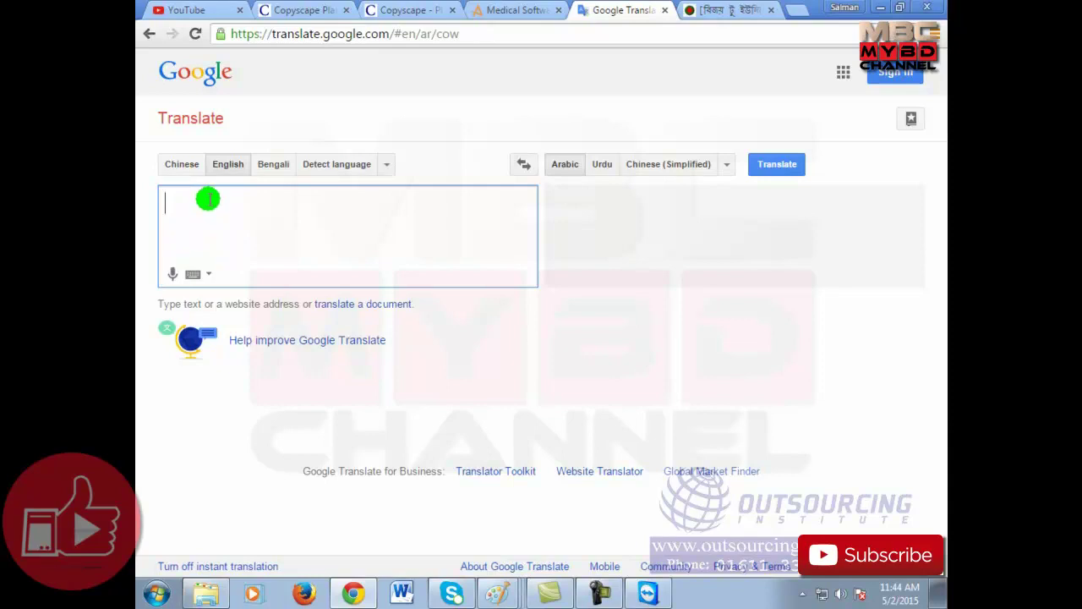
{"action": "left_click", "coordinate": [172, 275]}
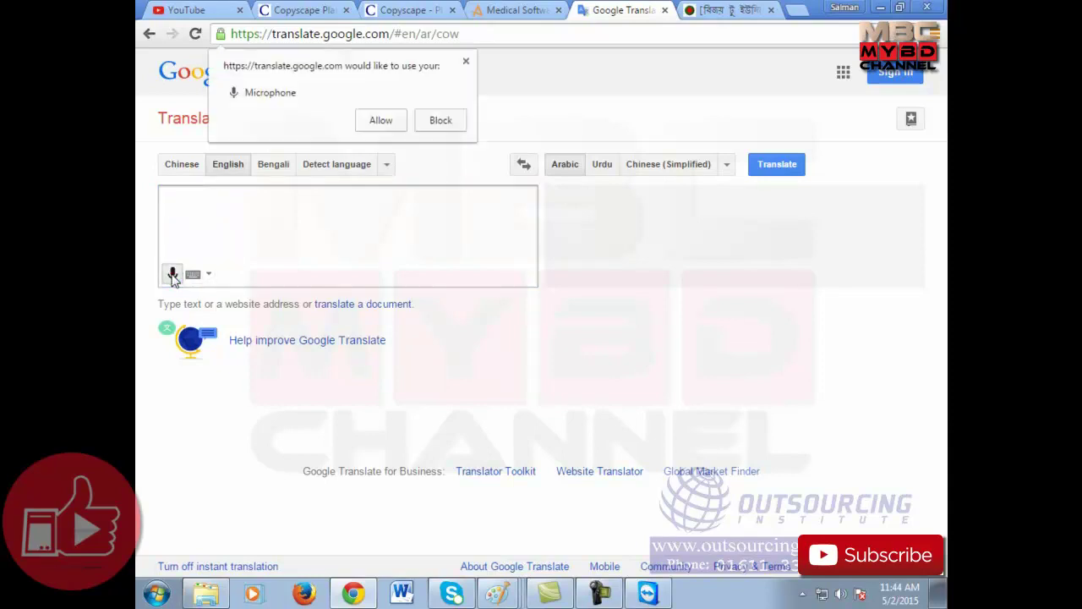
{"action": "left_click", "coordinate": [380, 120]}
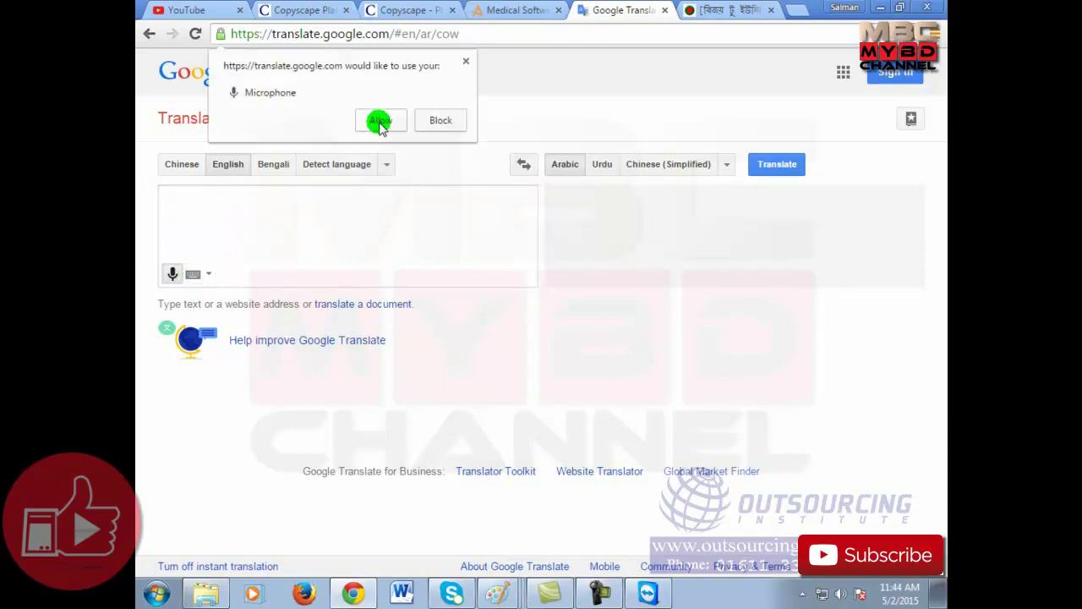
{"action": "left_click", "coordinate": [262, 339]}
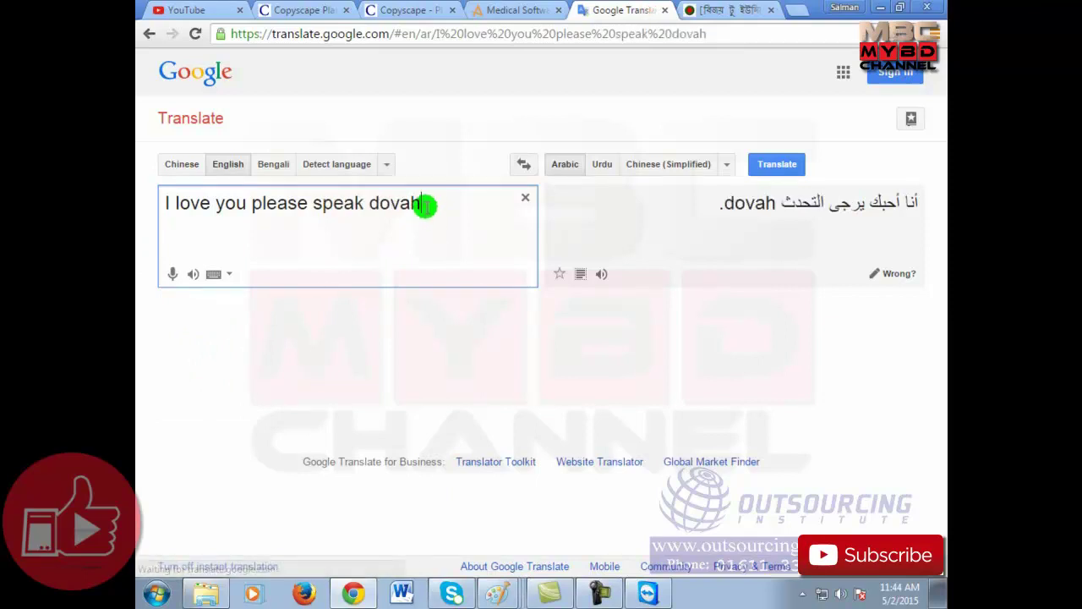
Step: Shorten the dictated text to I love you and play its Chinese (Simplified) translation
{"action": "left_click_drag", "start_coordinate": [251, 205], "coordinate": [430, 195]}
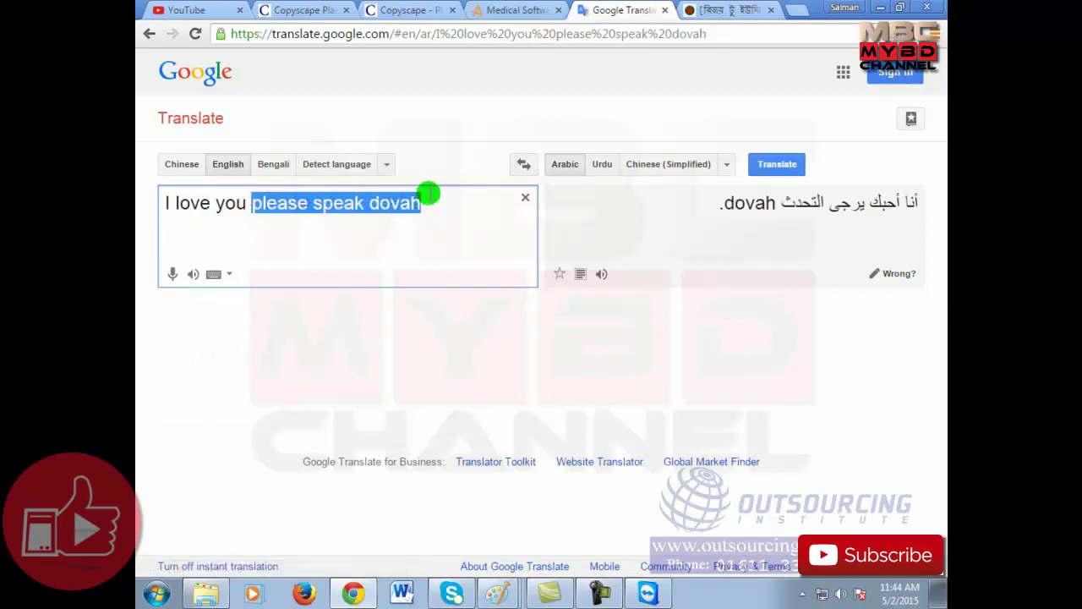
{"action": "key", "text": "BackSpace"}
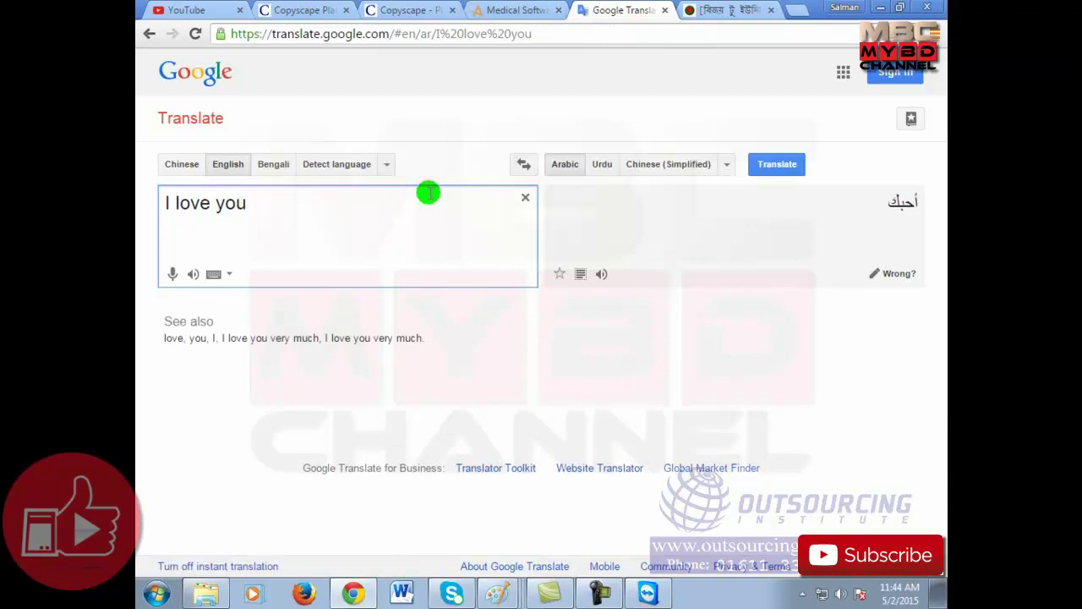
{"action": "left_click", "coordinate": [682, 164]}
{"action": "left_click", "coordinate": [560, 210]}
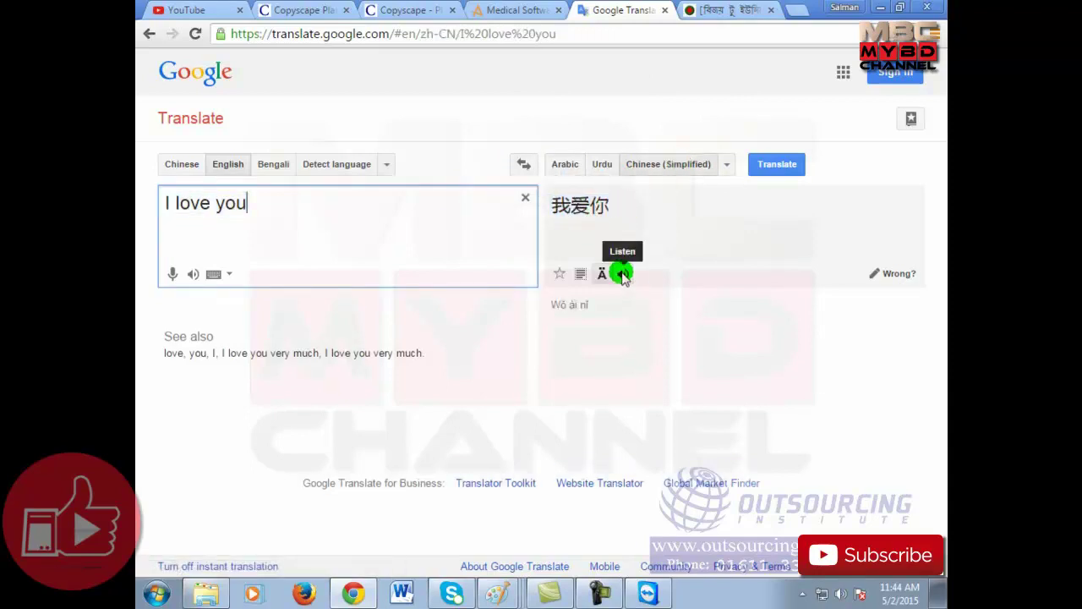
{"action": "left_click", "coordinate": [623, 274]}
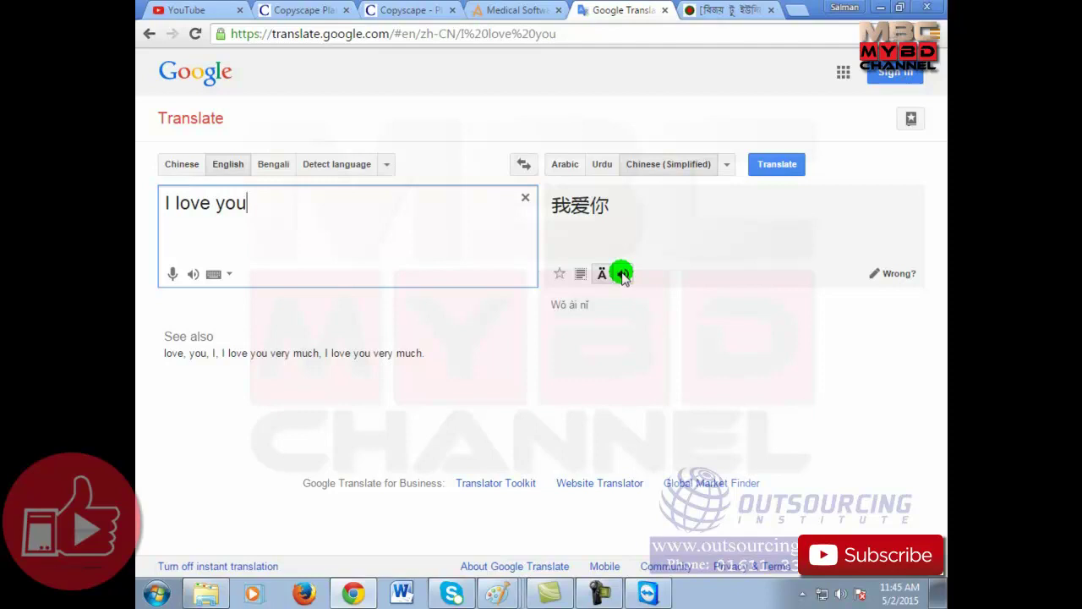
Step: Replace I love you with the voice-dictated sentence Bangladesh is a beautiful country and stop listening
{"action": "left_click", "coordinate": [595, 598]}
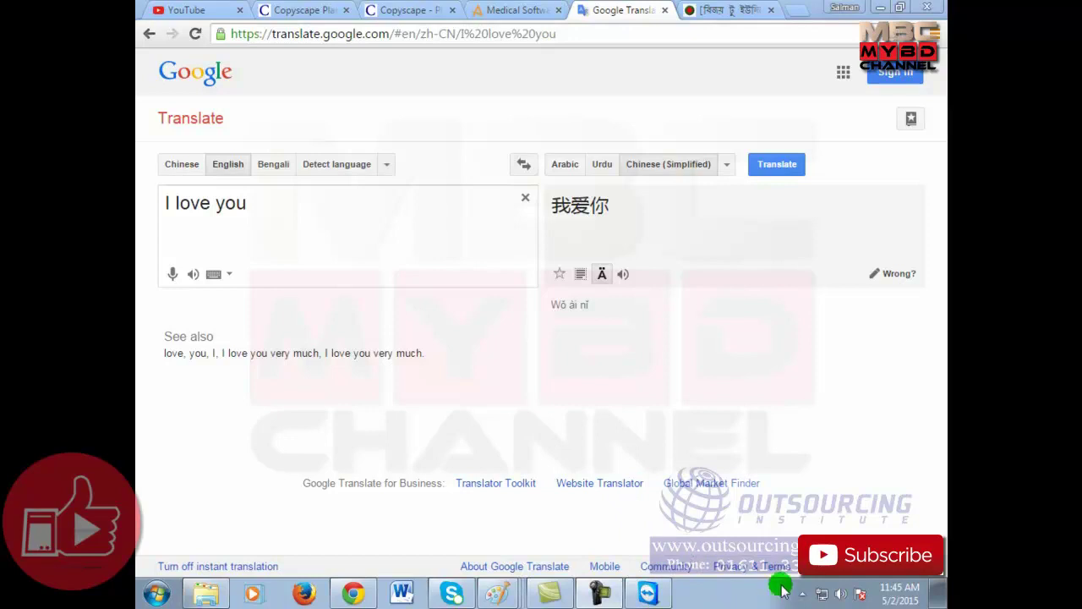
{"action": "left_click", "coordinate": [797, 461]}
{"action": "key", "text": "ctrl+a"}
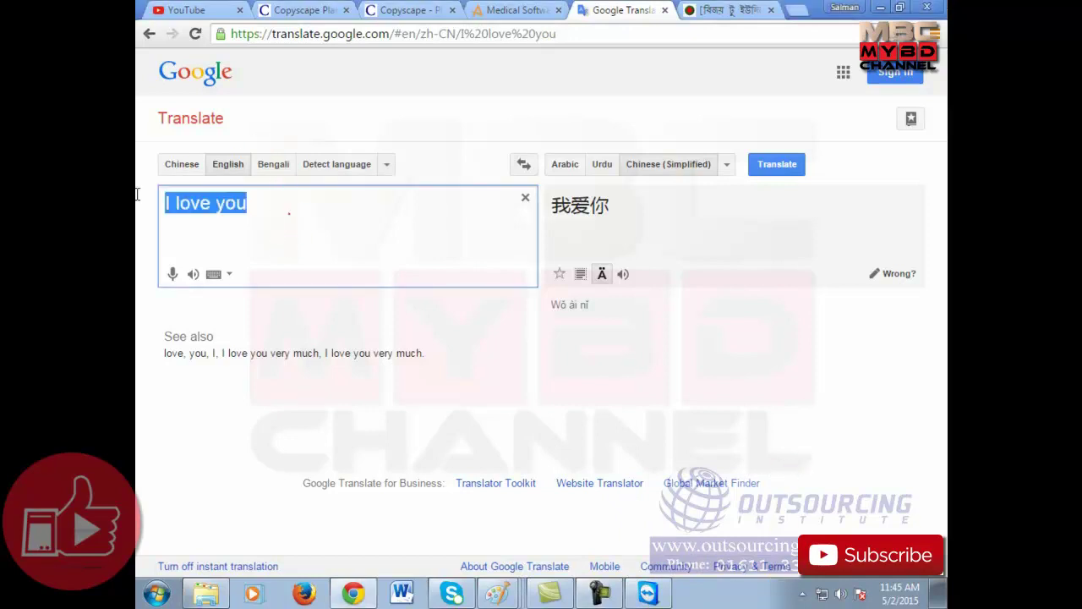
{"action": "key", "text": "BackSpace"}
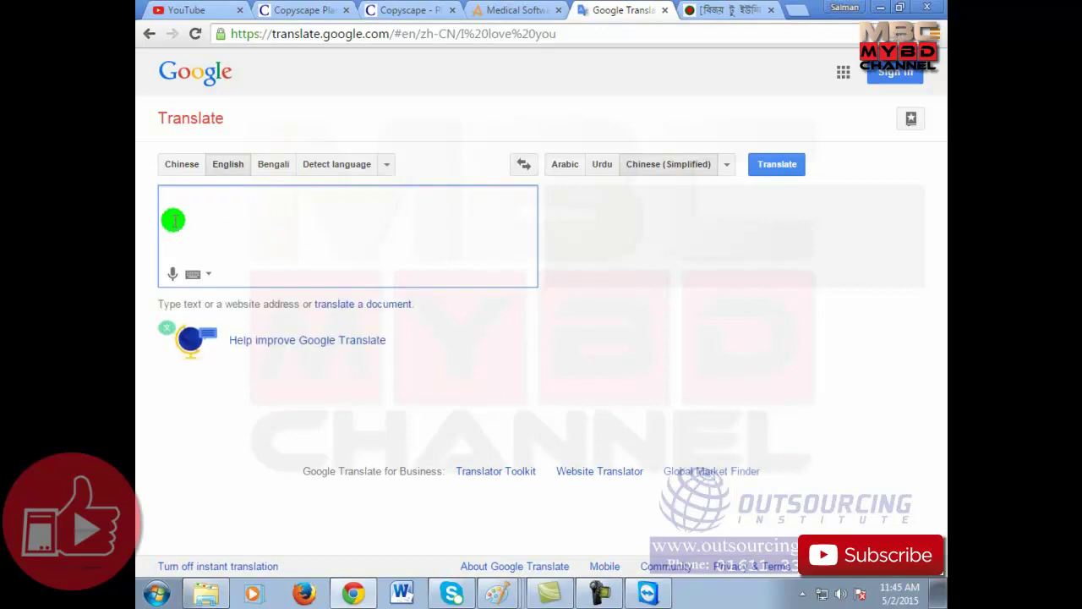
{"action": "left_click", "coordinate": [172, 275]}
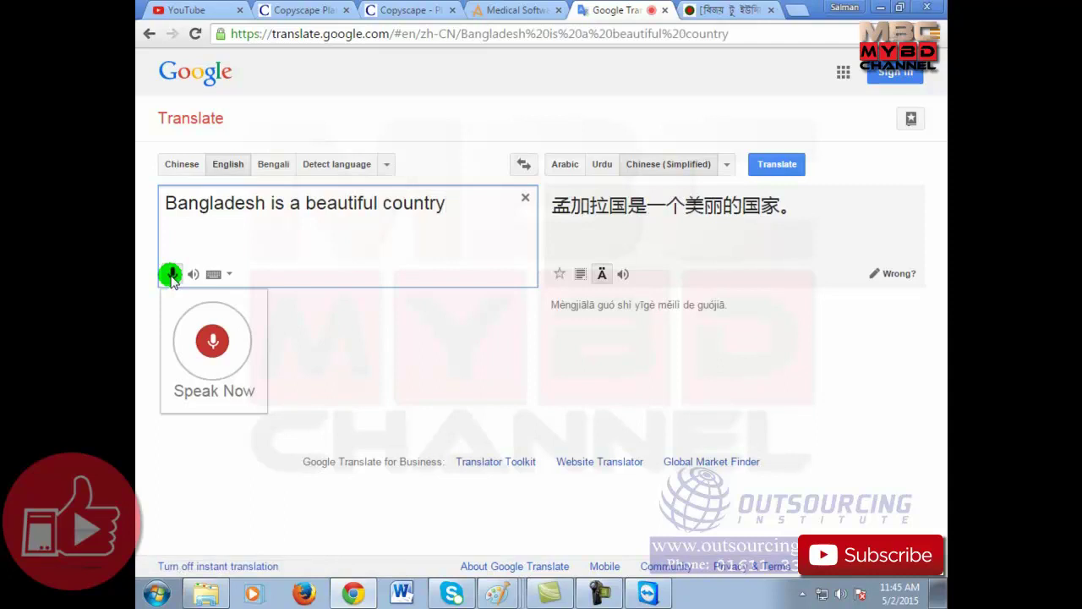
{"action": "left_click", "coordinate": [212, 342]}
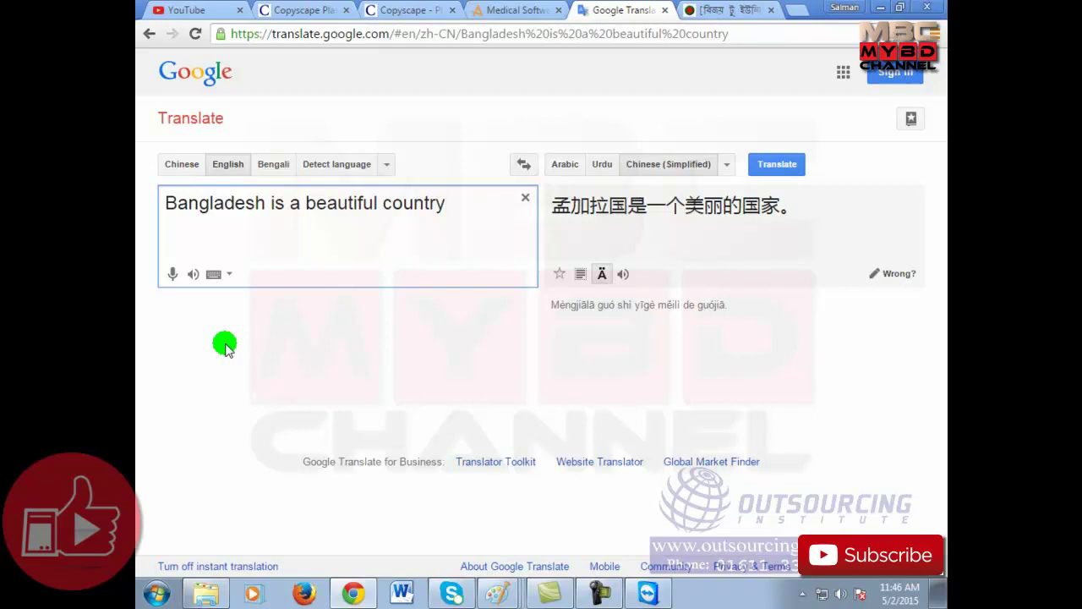
Step: Open Google in a new tab, allow it microphone access and search by voice for cow
{"action": "left_click", "coordinate": [793, 10]}
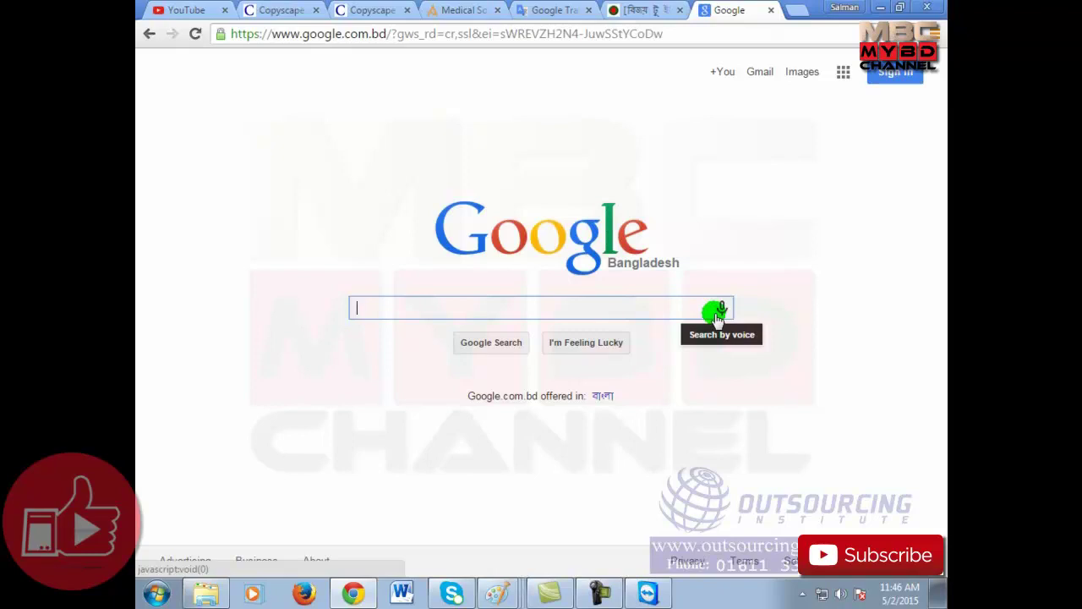
{"action": "left_click", "coordinate": [588, 302]}
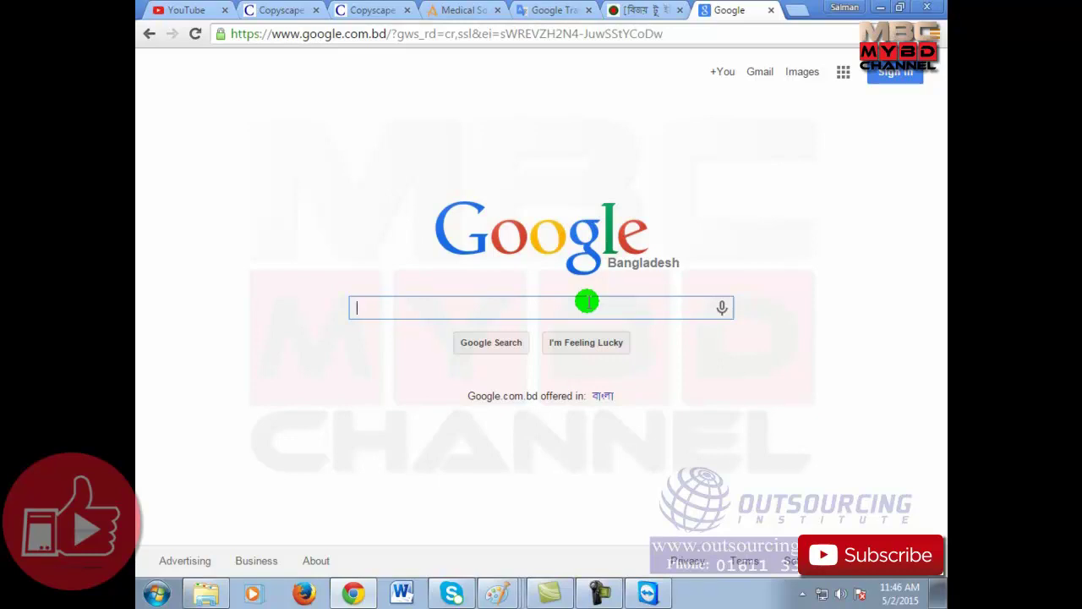
{"action": "left_click", "coordinate": [720, 313]}
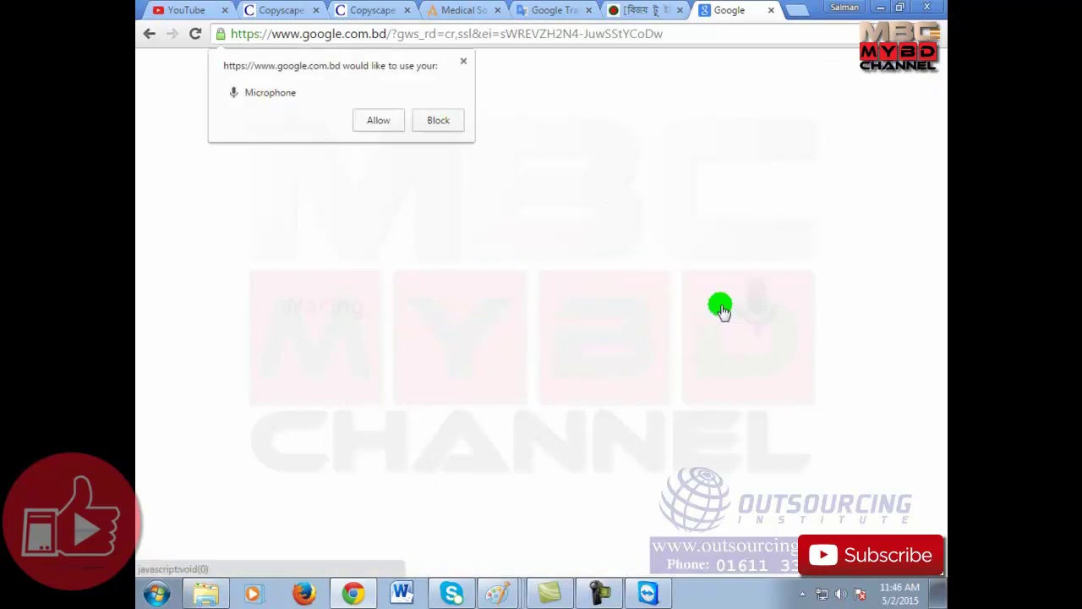
{"action": "left_click", "coordinate": [376, 121]}
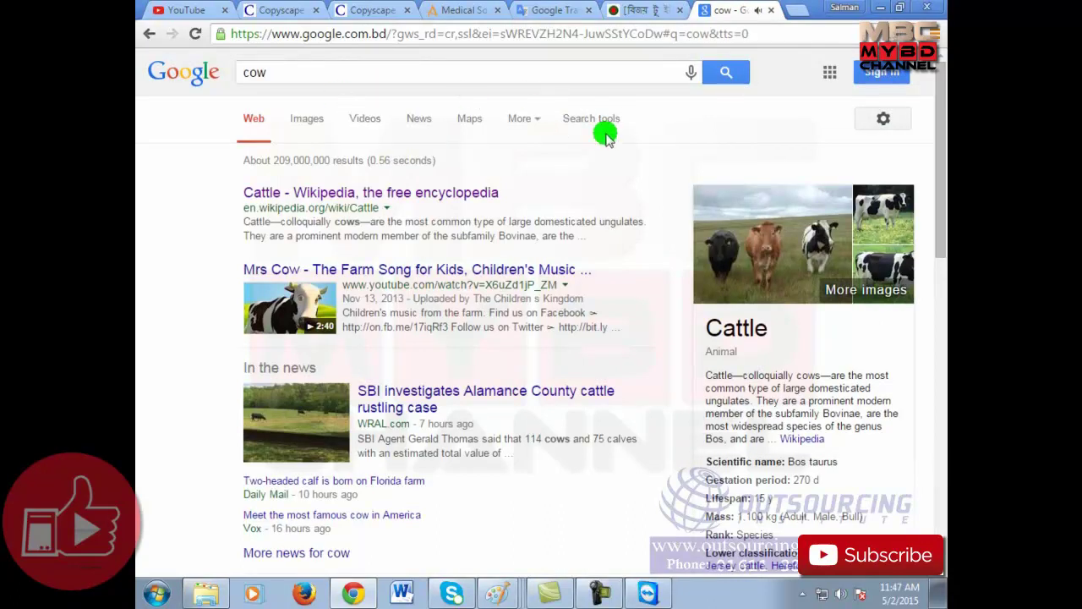
{"action": "scroll", "coordinate": [493, 312], "scroll_direction": "down", "scroll_amount": 3}
{"action": "scroll", "coordinate": [493, 312], "scroll_direction": "up", "scroll_amount": 3}
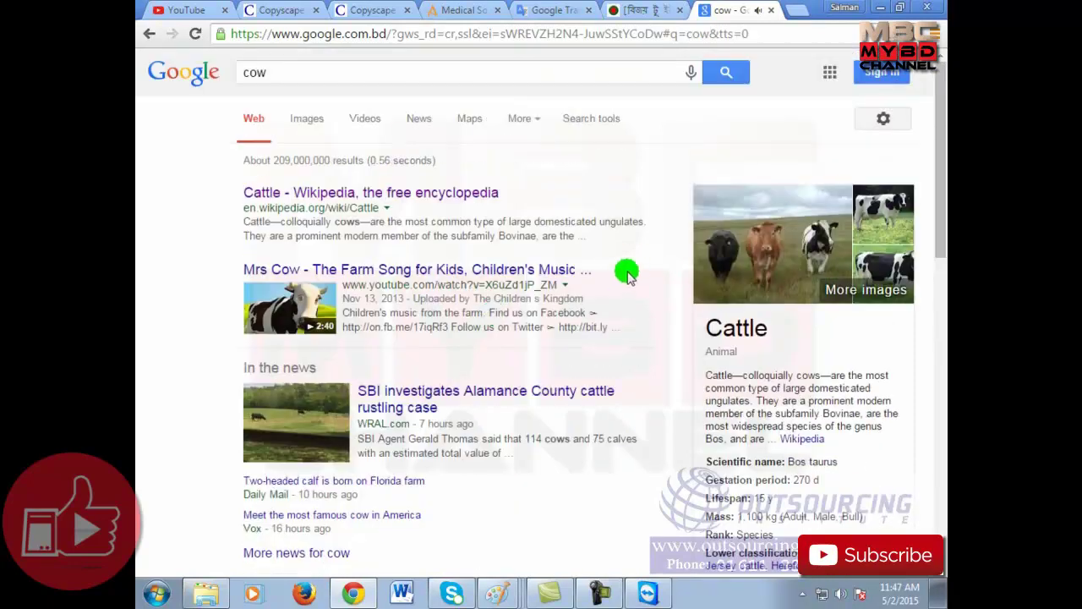
Step: Replace the cow query with a voice search for orange
{"action": "left_click", "coordinate": [534, 68]}
{"action": "key", "text": "BackSpace"}
{"action": "key", "text": "BackSpace"}
{"action": "key", "text": "BackSpace"}
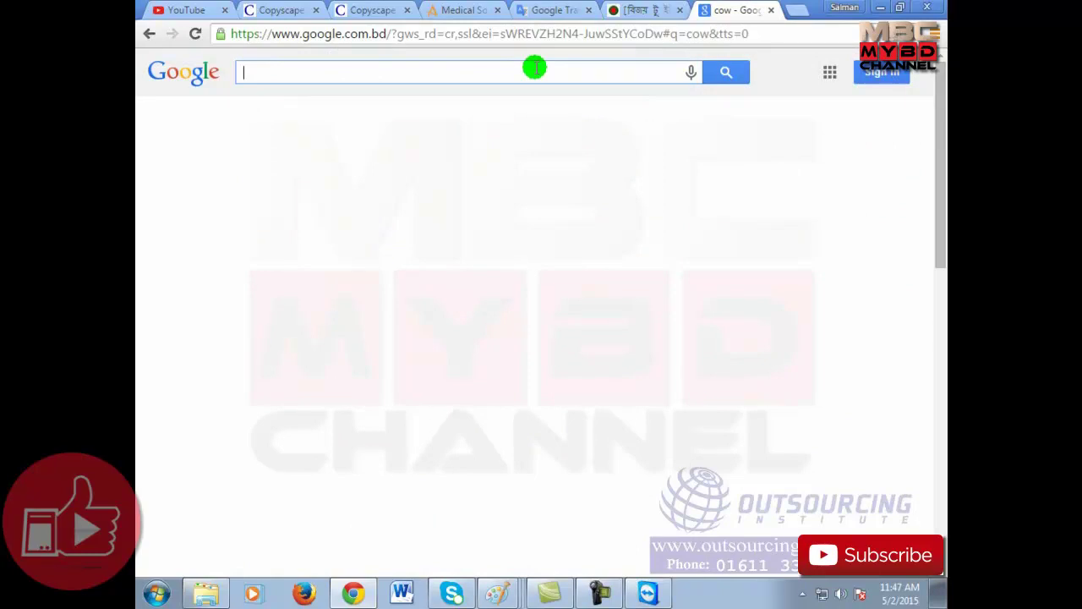
{"action": "left_click", "coordinate": [691, 73]}
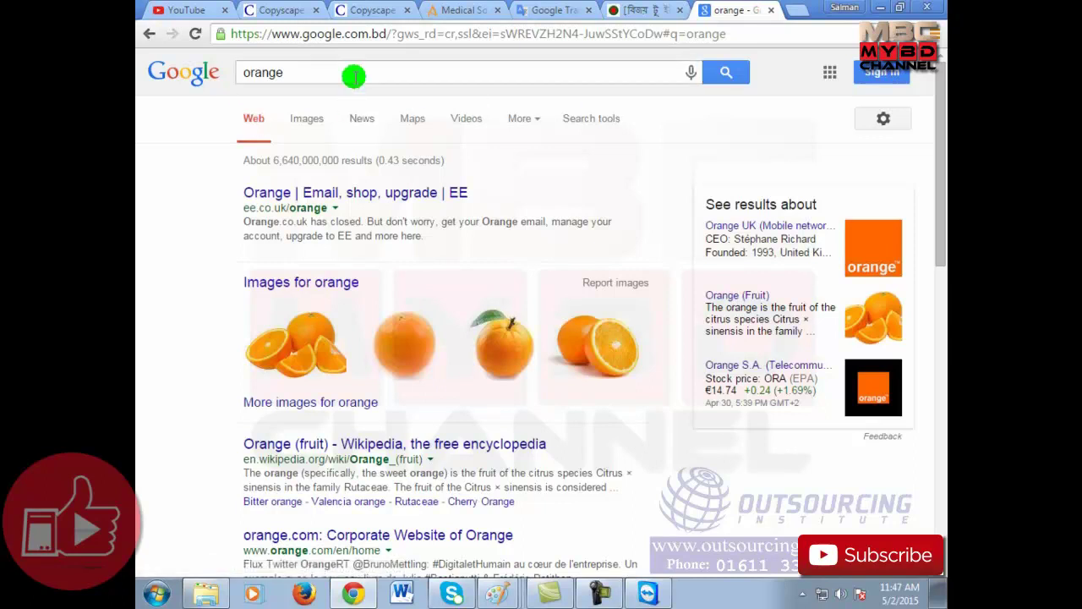
{"action": "left_click", "coordinate": [333, 72]}
{"action": "left_click_drag", "start_coordinate": [333, 72], "coordinate": [218, 71]}
{"action": "key", "text": "BackSpace"}
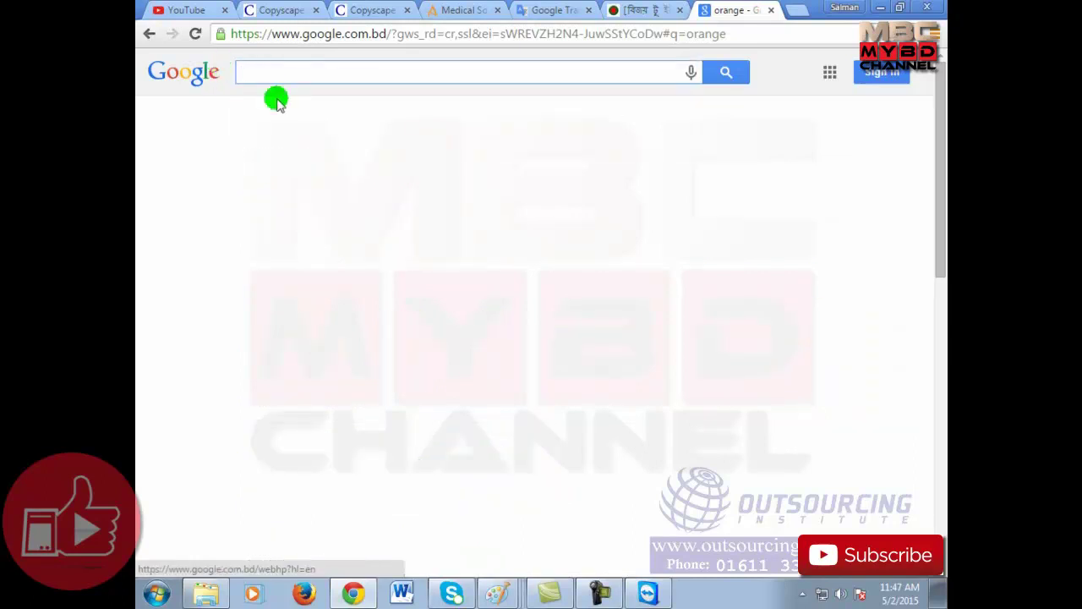
{"action": "left_click", "coordinate": [356, 37]}
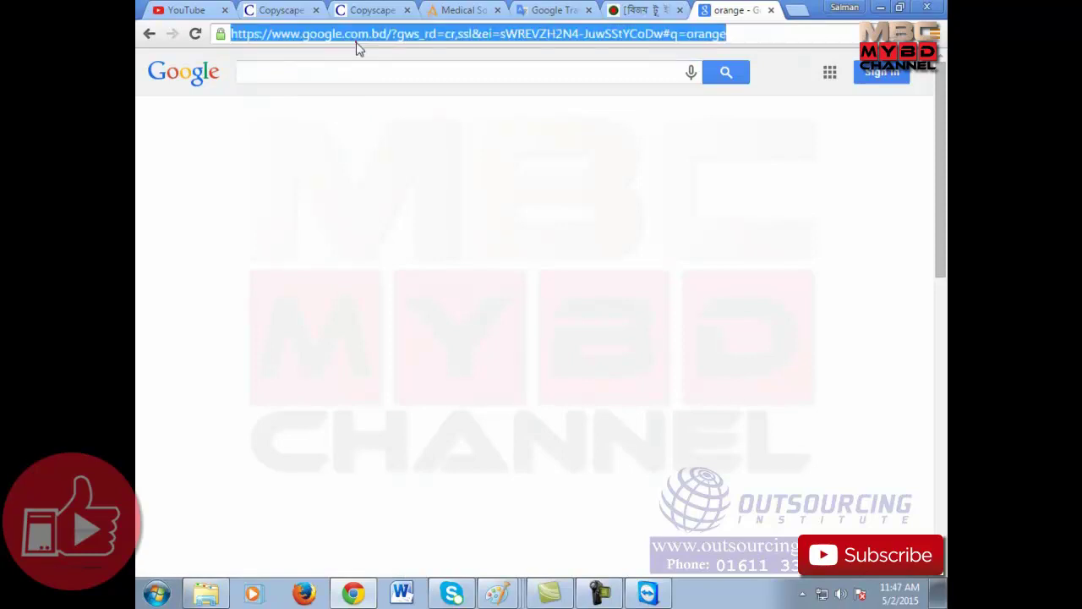
{"action": "type", "text": "www.w"}
{"action": "key", "text": "BackSpace"}
{"action": "key", "text": "BackSpace"}
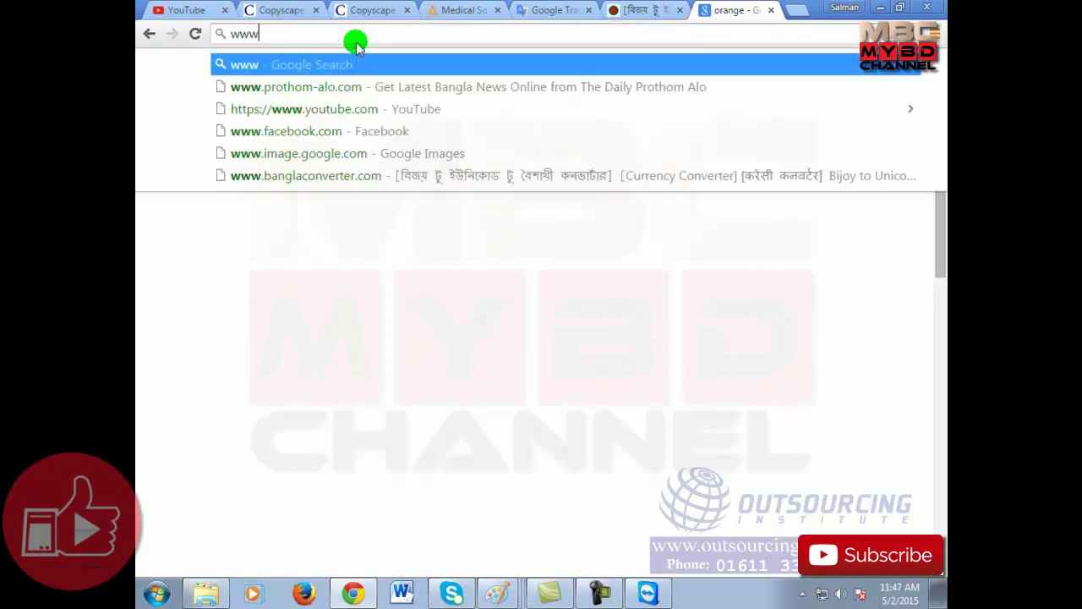
{"action": "type", "text": ".imag"}
{"action": "key", "text": "Return"}
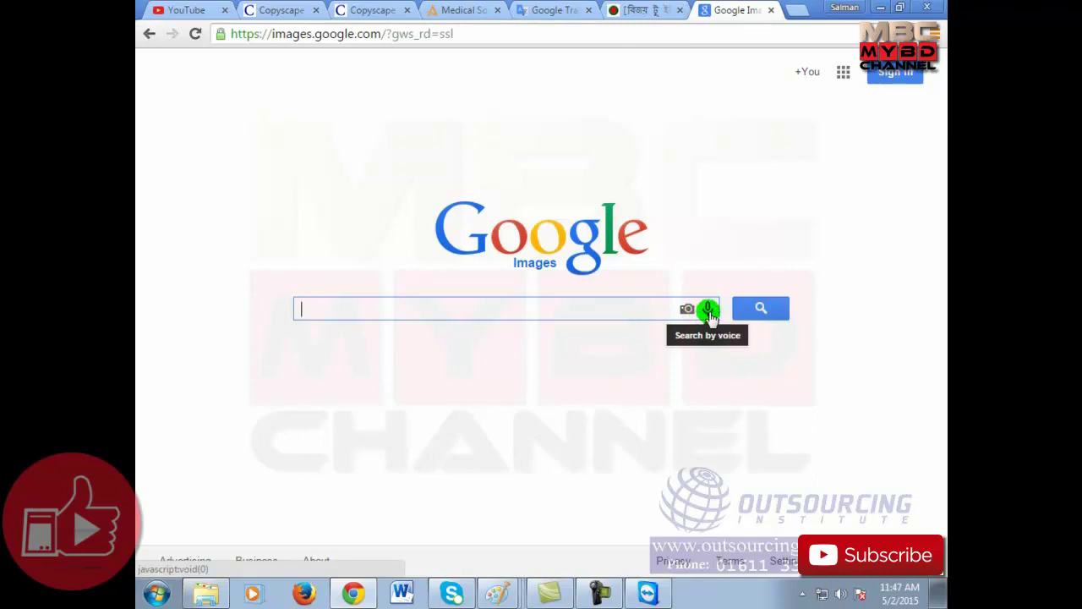
Step: Allow Google Images microphone access, search by voice for Apple and look over the pictures
{"action": "left_click", "coordinate": [708, 310]}
{"action": "left_click", "coordinate": [369, 121]}
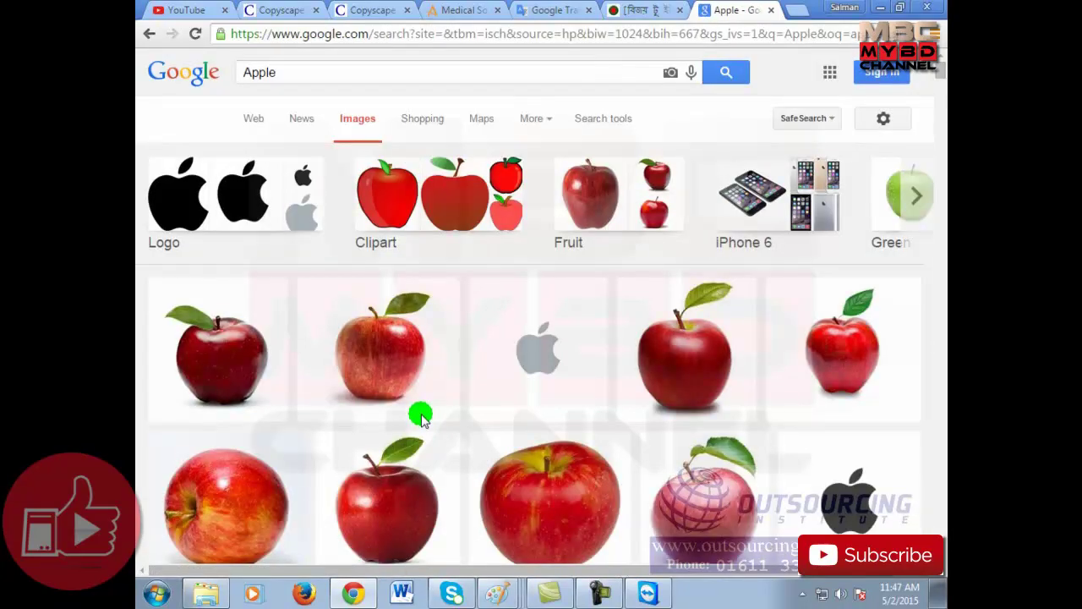
{"action": "scroll", "coordinate": [518, 364], "scroll_direction": "down", "scroll_amount": 2}
{"action": "scroll", "coordinate": [519, 364], "scroll_direction": "up", "scroll_amount": 2}
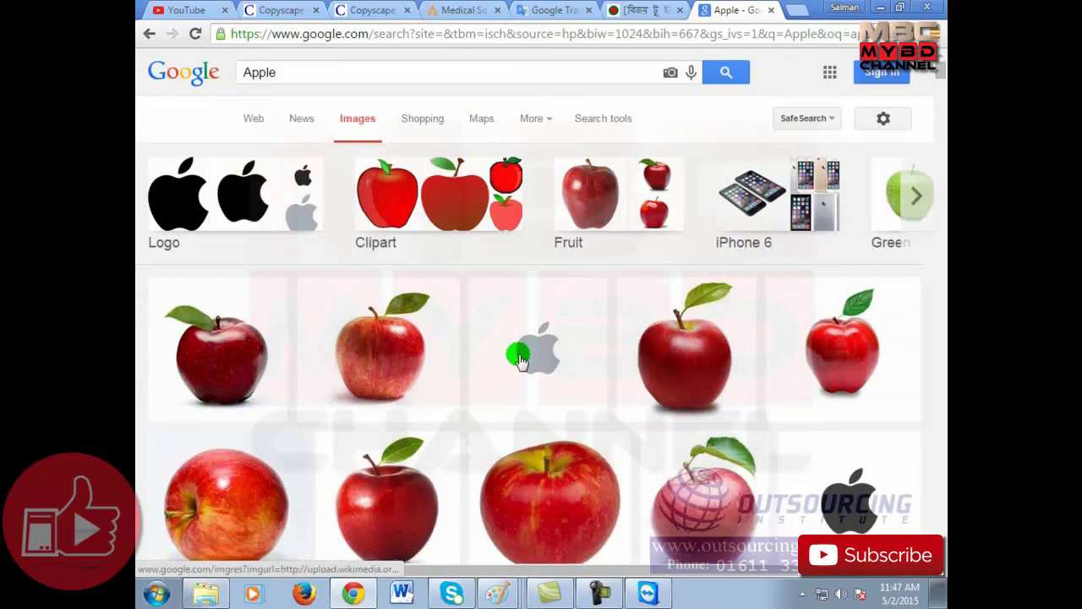
Step: Replace the Apple query with a voice image search for orange, allowing microphone access again
{"action": "double_click", "coordinate": [293, 76]}
{"action": "key", "text": "BackSpace"}
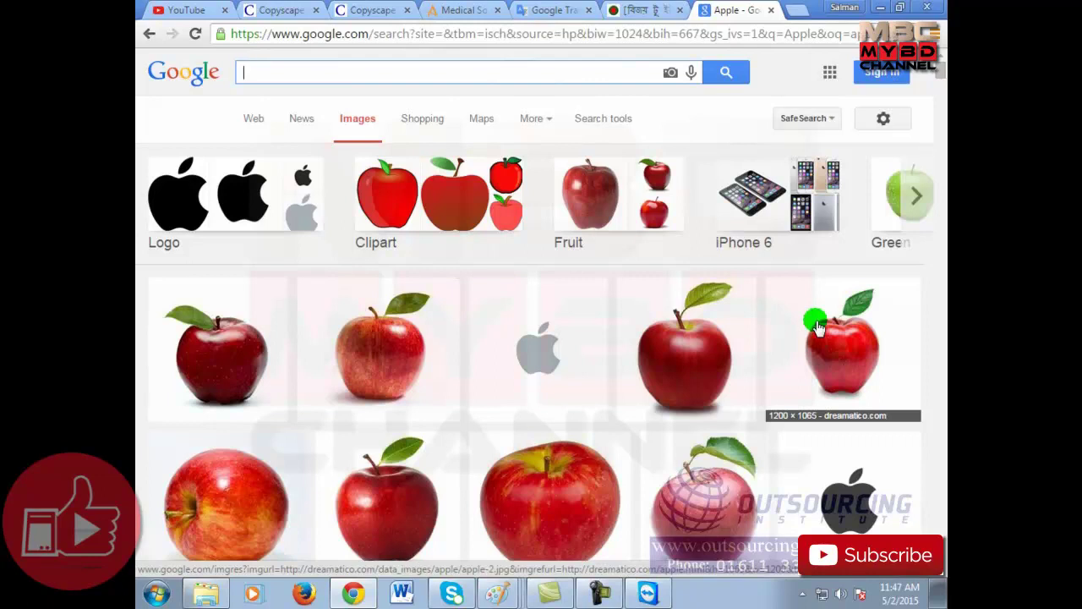
{"action": "left_click", "coordinate": [691, 72]}
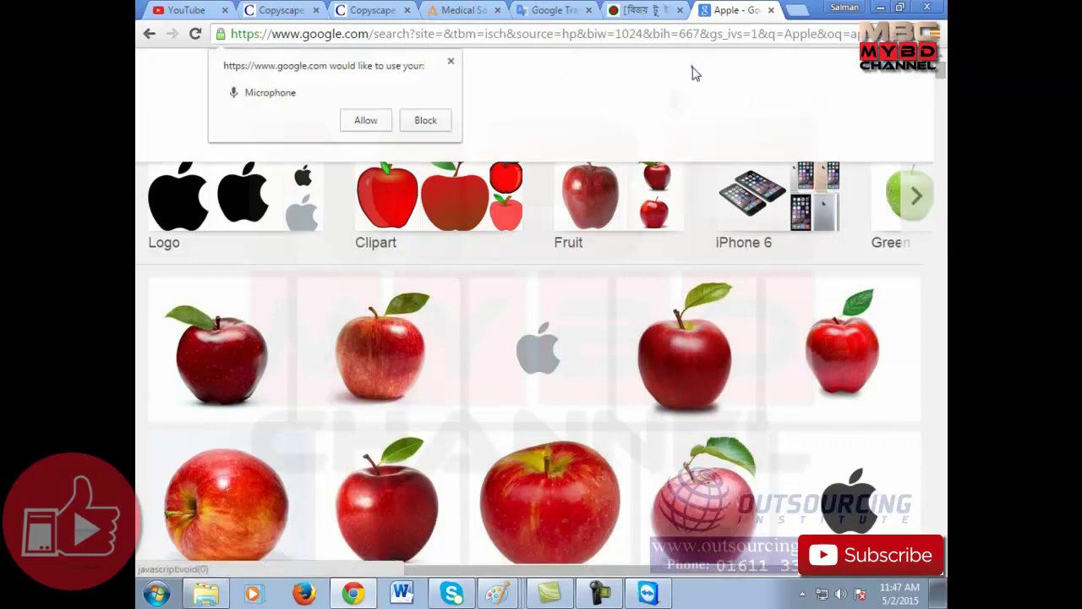
{"action": "left_click", "coordinate": [359, 120]}
{"action": "left_click", "coordinate": [886, 284]}
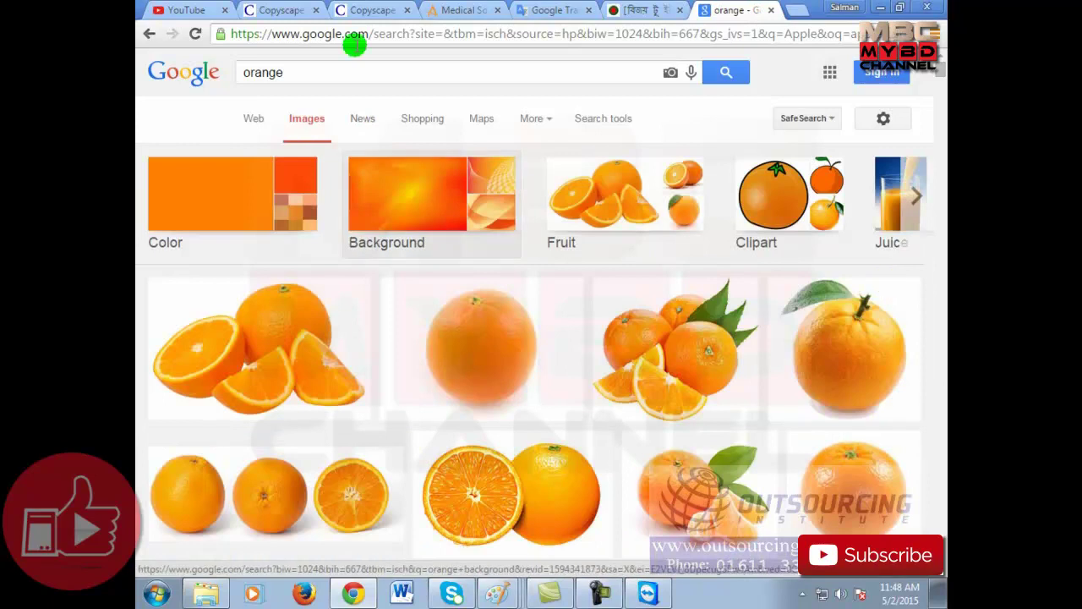
Step: Replace the orange query with a voice image search for mango
{"action": "left_click_drag", "start_coordinate": [288, 73], "coordinate": [175, 76]}
{"action": "key", "text": "BackSpace"}
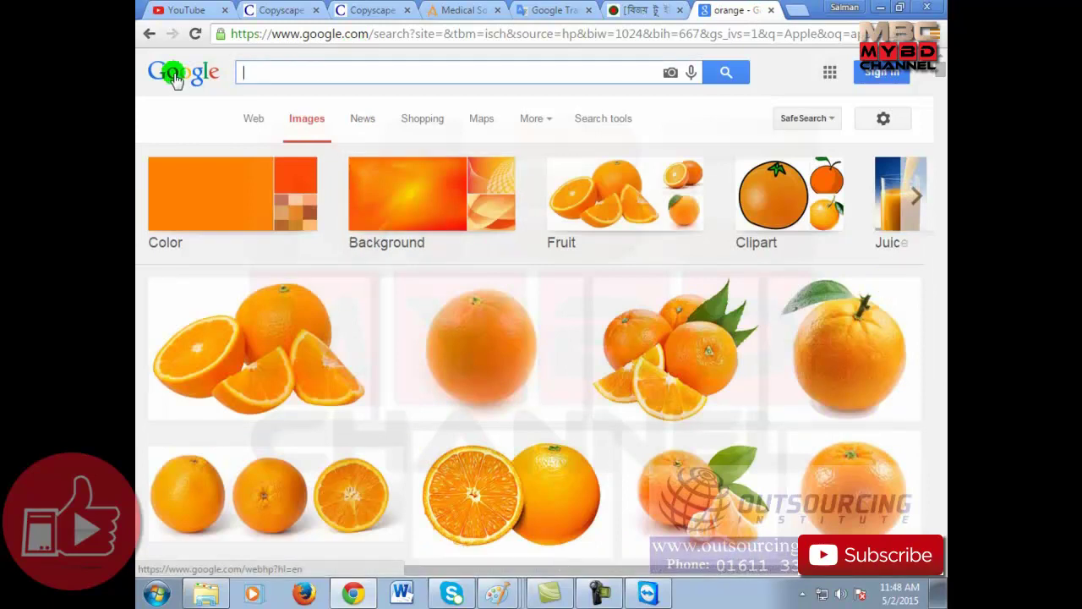
{"action": "left_click", "coordinate": [691, 72]}
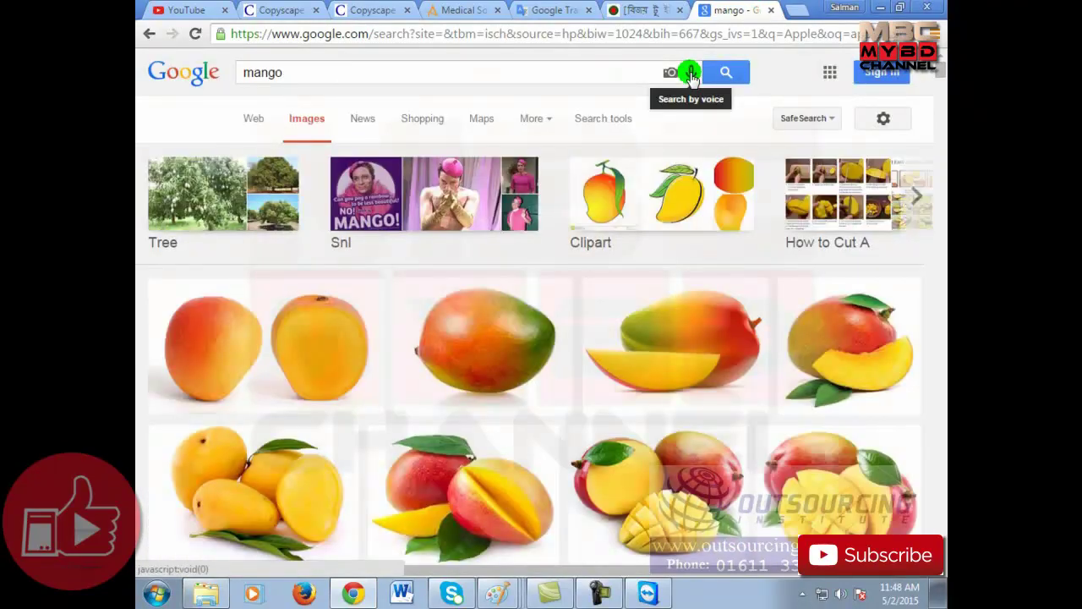
Step: Try a new voice image search in place of mango and repeat the dictation over the um query
{"action": "left_click_drag", "start_coordinate": [302, 73], "coordinate": [160, 77]}
{"action": "key", "text": "BackSpace"}
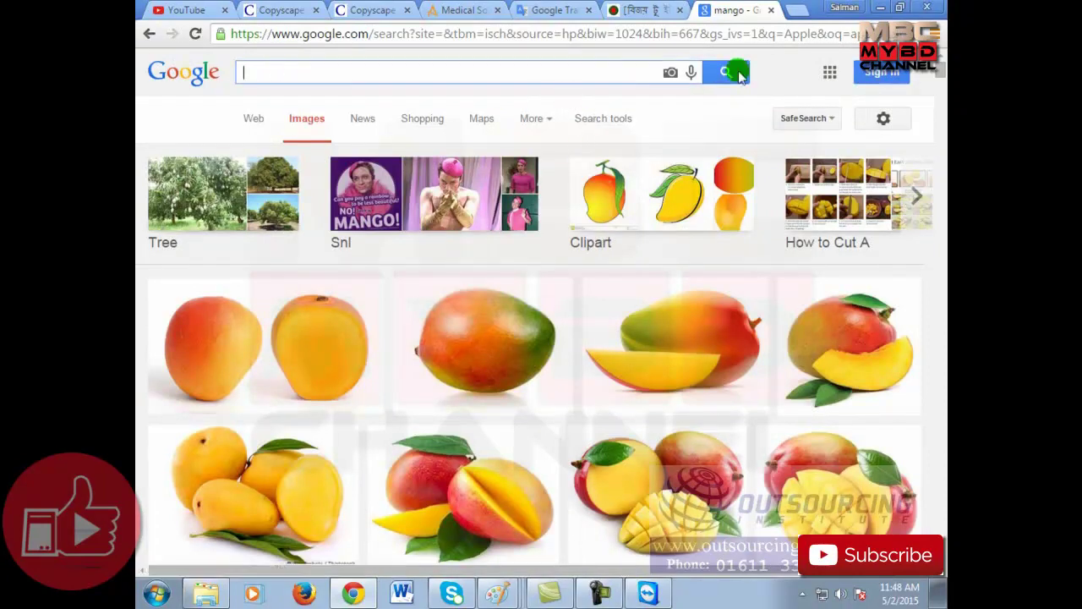
{"action": "left_click", "coordinate": [692, 74]}
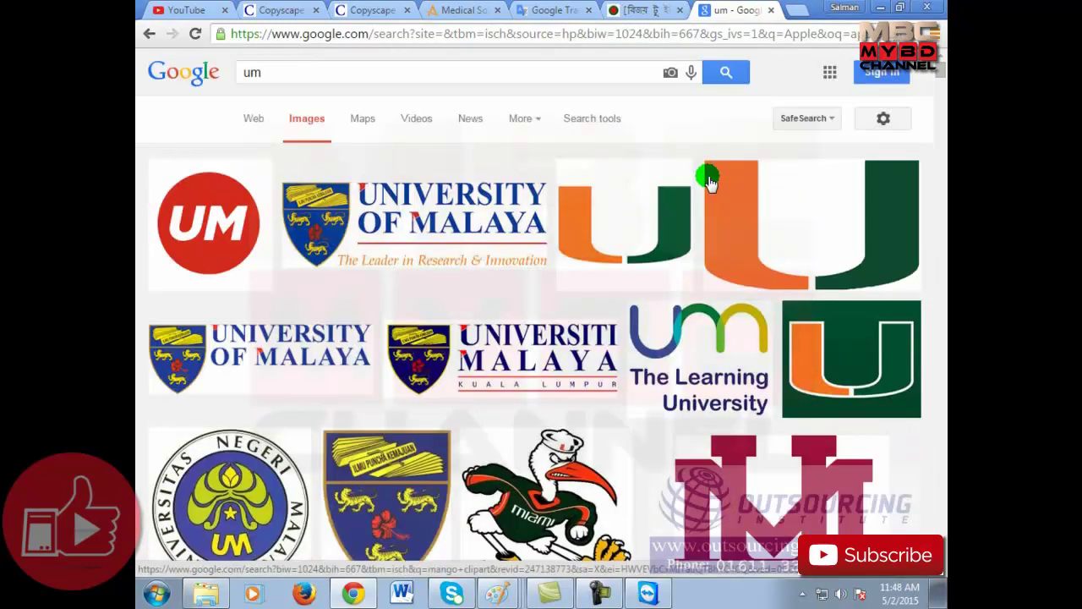
{"action": "left_click_drag", "start_coordinate": [342, 75], "coordinate": [239, 76]}
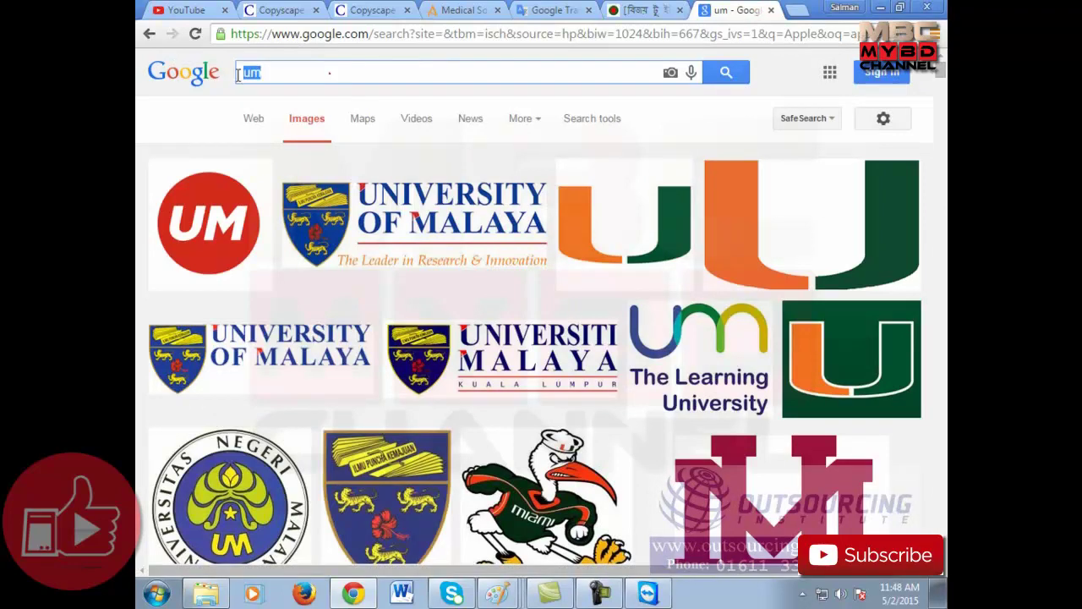
{"action": "left_click", "coordinate": [689, 73]}
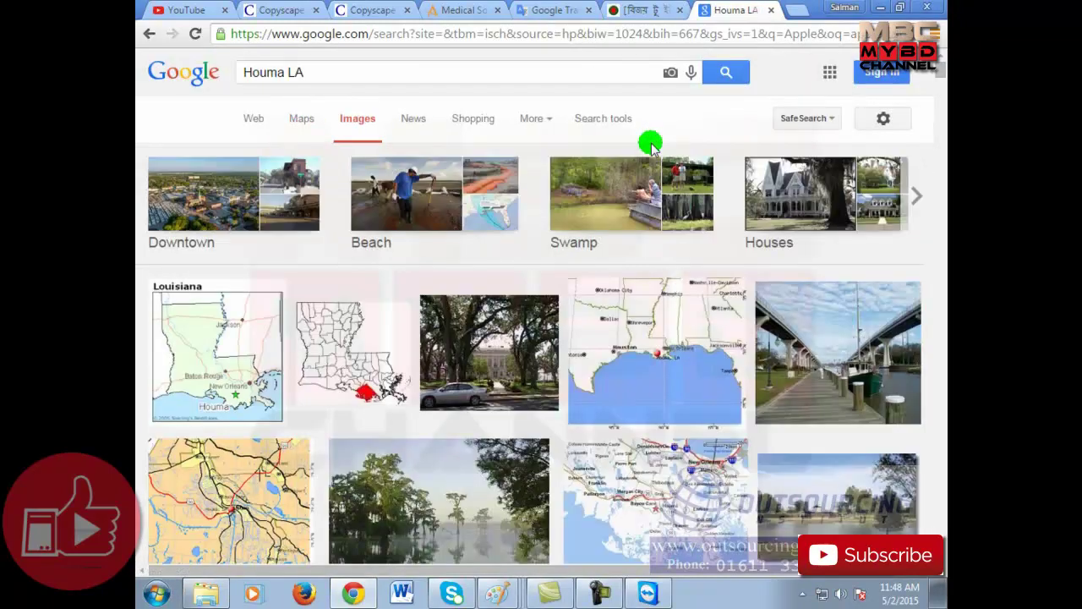
Step: Clear the Houma LA query and go back through the earlier searches to the orange image results
{"action": "left_click_drag", "start_coordinate": [321, 71], "coordinate": [185, 58]}
{"action": "key", "text": "BackSpace"}
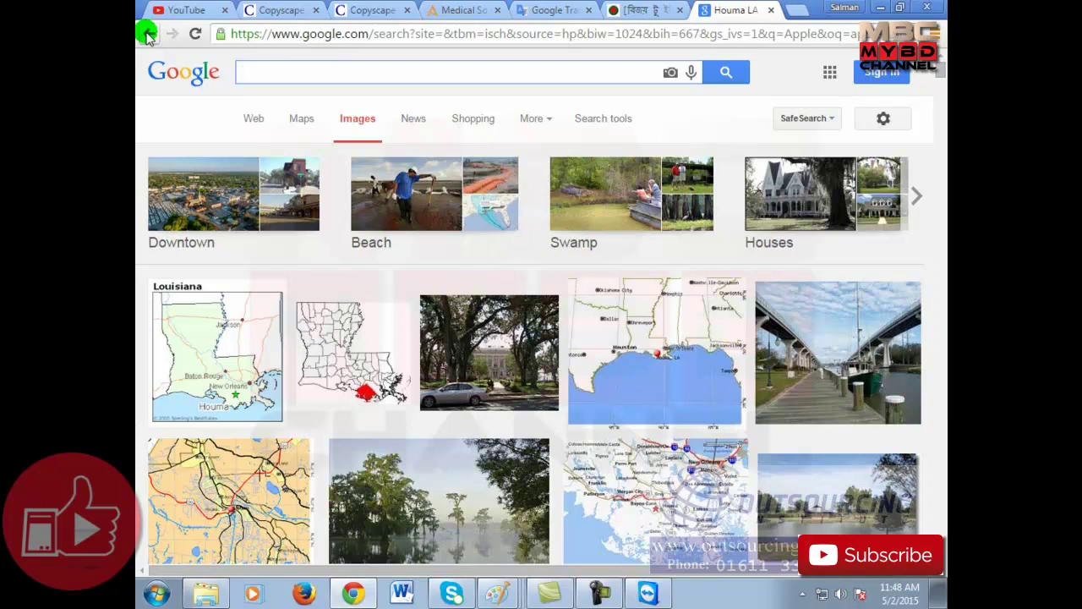
{"action": "left_click", "coordinate": [147, 34]}
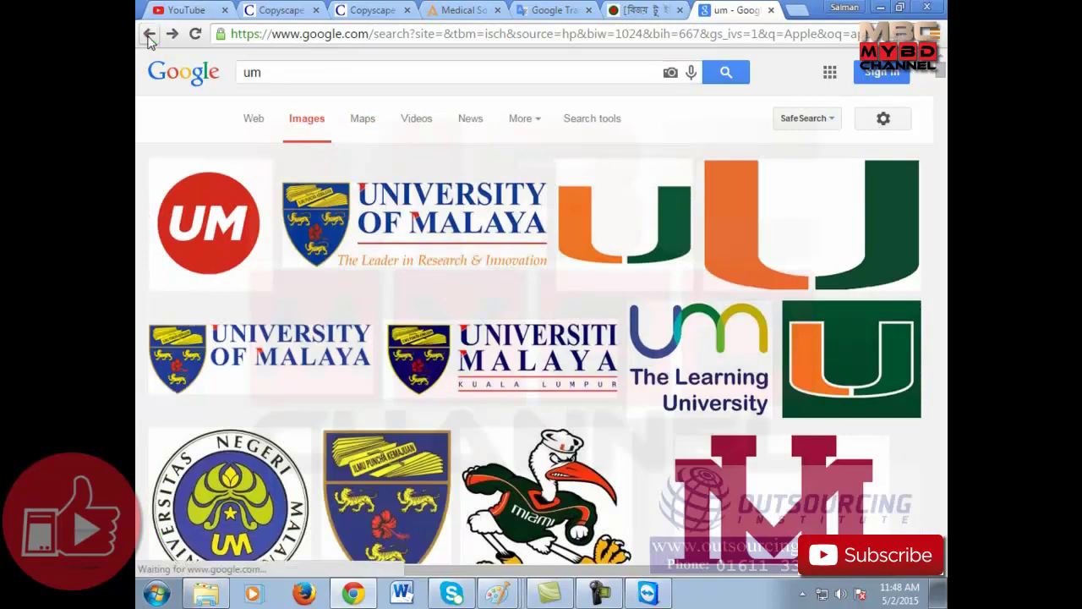
{"action": "left_click", "coordinate": [149, 34]}
{"action": "left_click", "coordinate": [149, 34]}
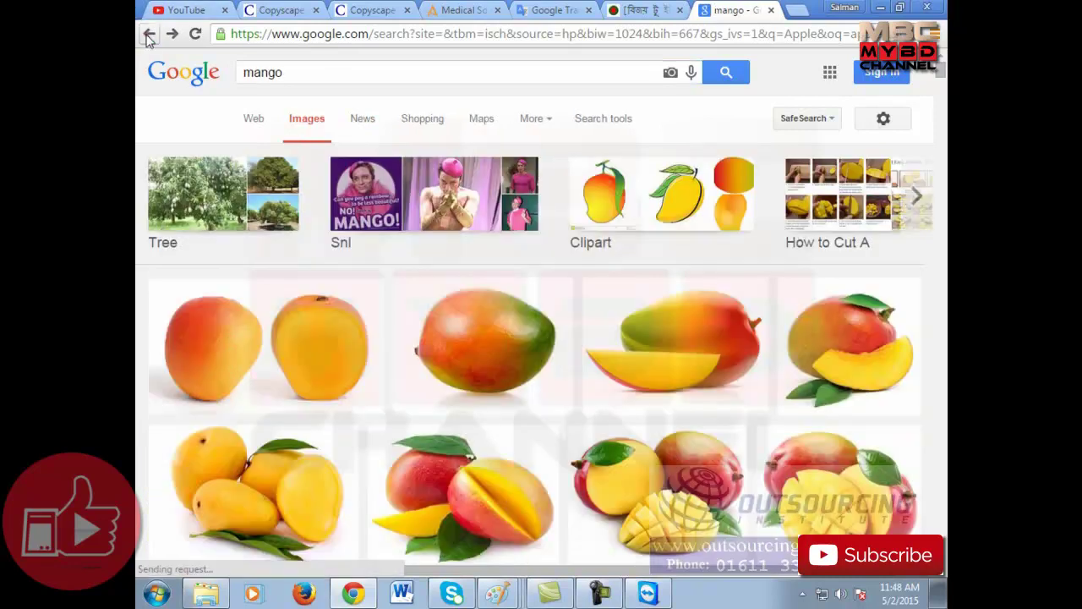
{"action": "scroll", "coordinate": [544, 339], "scroll_direction": "down", "scroll_amount": 5}
{"action": "scroll", "coordinate": [544, 339], "scroll_direction": "up", "scroll_amount": 5}
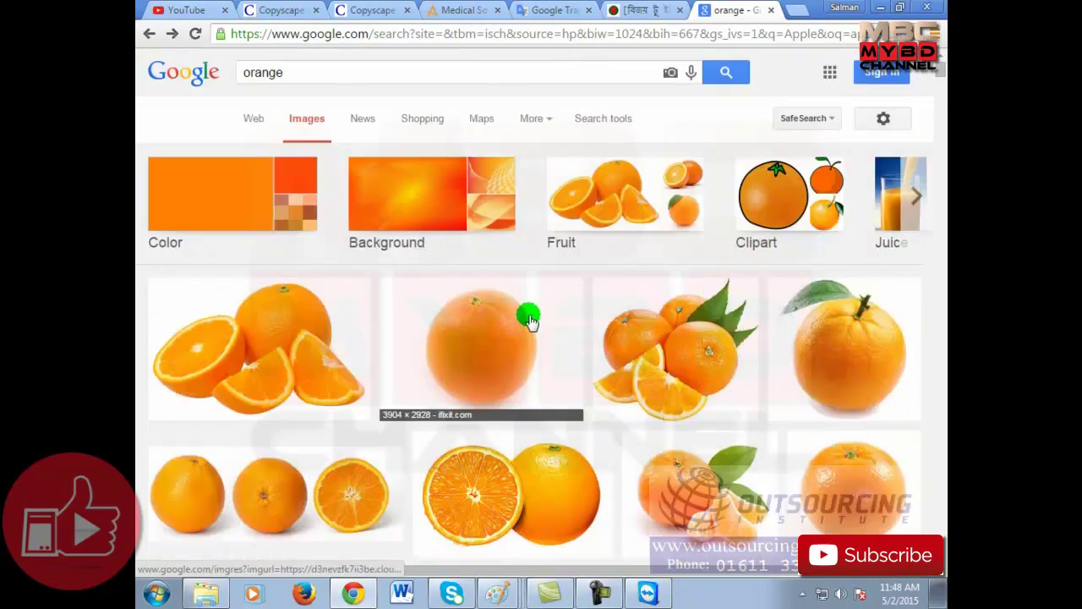
Step: Clear the orange query and switch to Paint to review the handwritten information processing list
{"action": "double_click", "coordinate": [247, 72]}
{"action": "key", "text": "BackSpace"}
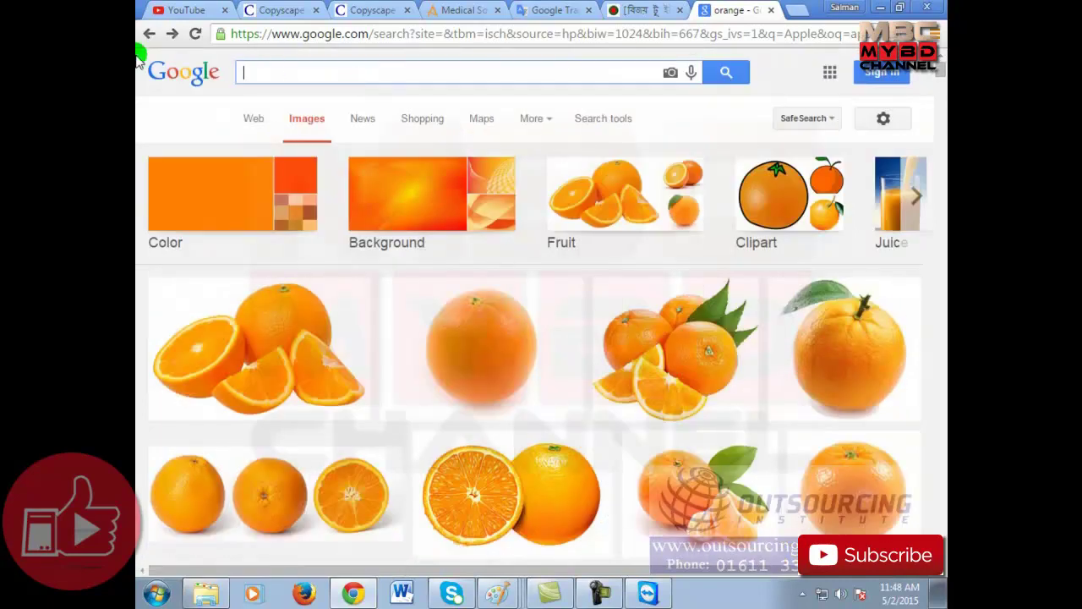
{"action": "left_click", "coordinate": [499, 596]}
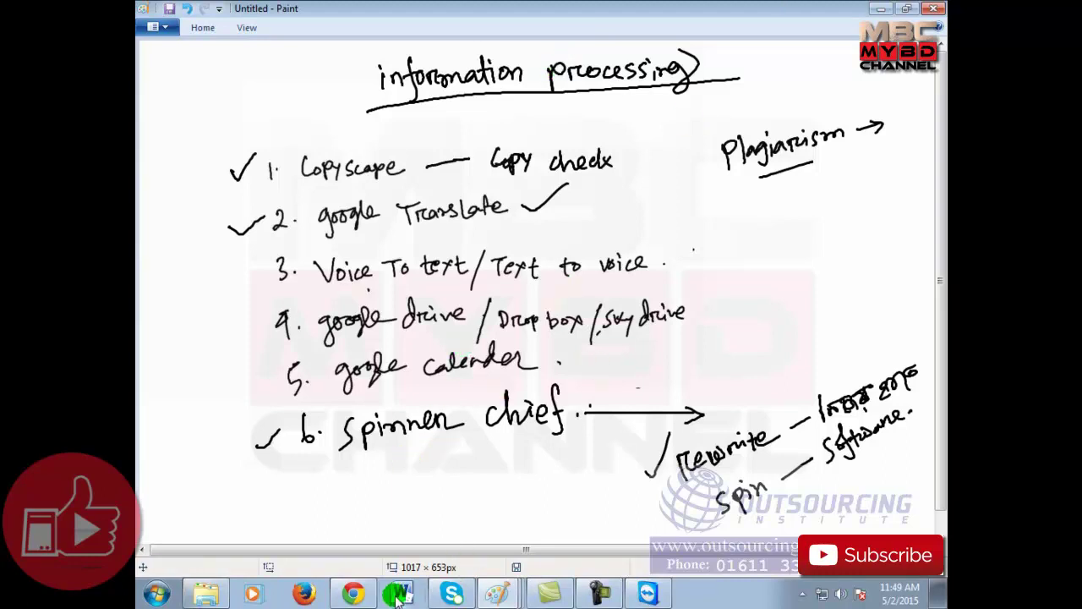
Step: Switch to Chrome, enter কমলা in the phonetic Bangla box on banglaconverter.com and copy the word
{"action": "left_click", "coordinate": [353, 593]}
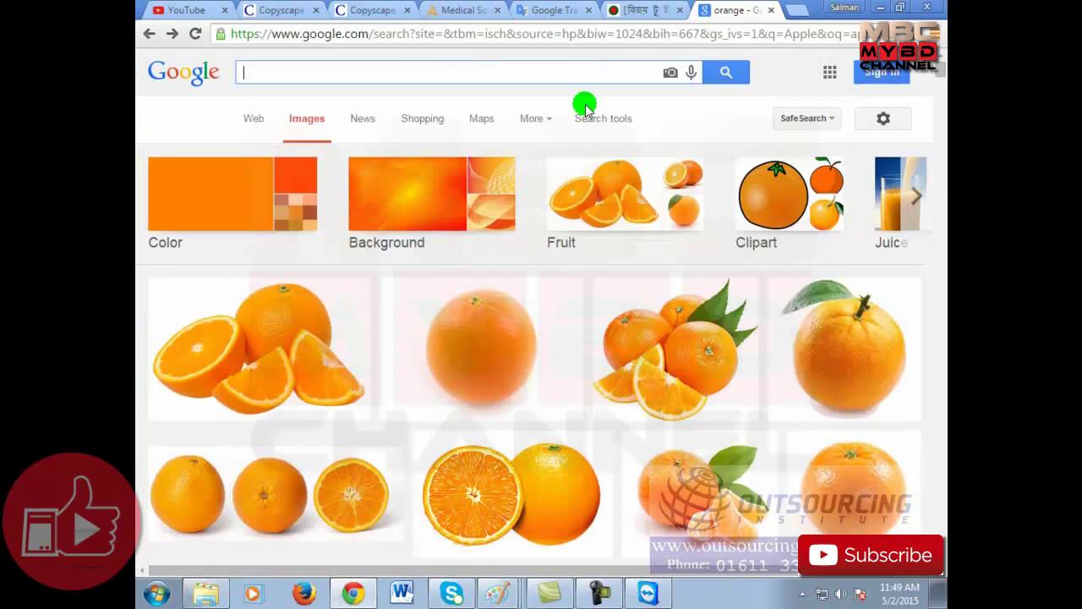
{"action": "left_click", "coordinate": [655, 8]}
{"action": "left_click", "coordinate": [353, 397]}
{"action": "left_click", "coordinate": [352, 395]}
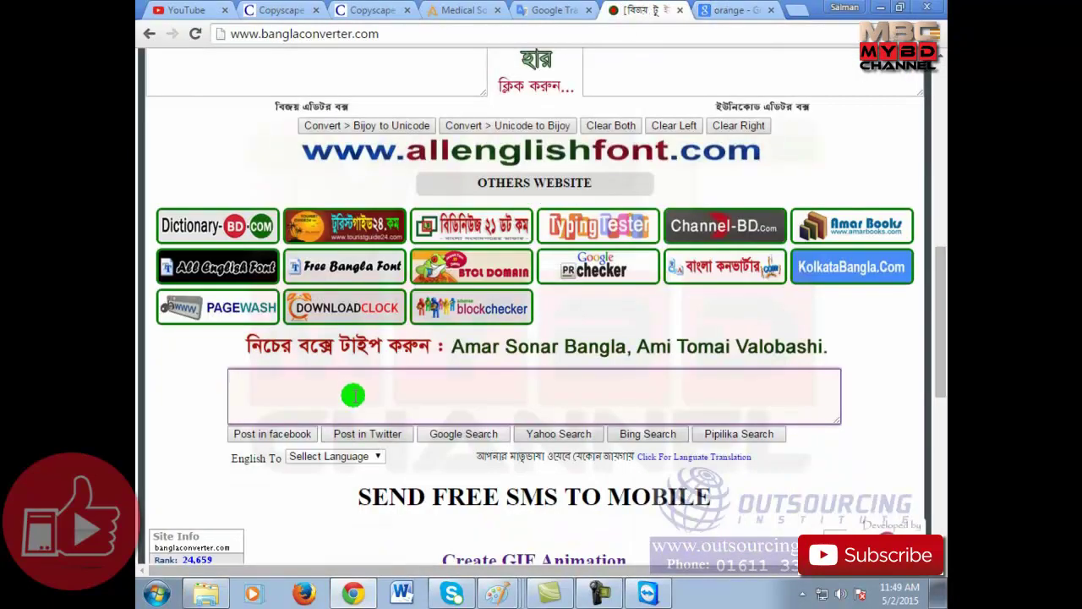
{"action": "type", "text": "kom0o"}
{"action": "key", "text": "BackSpace"}
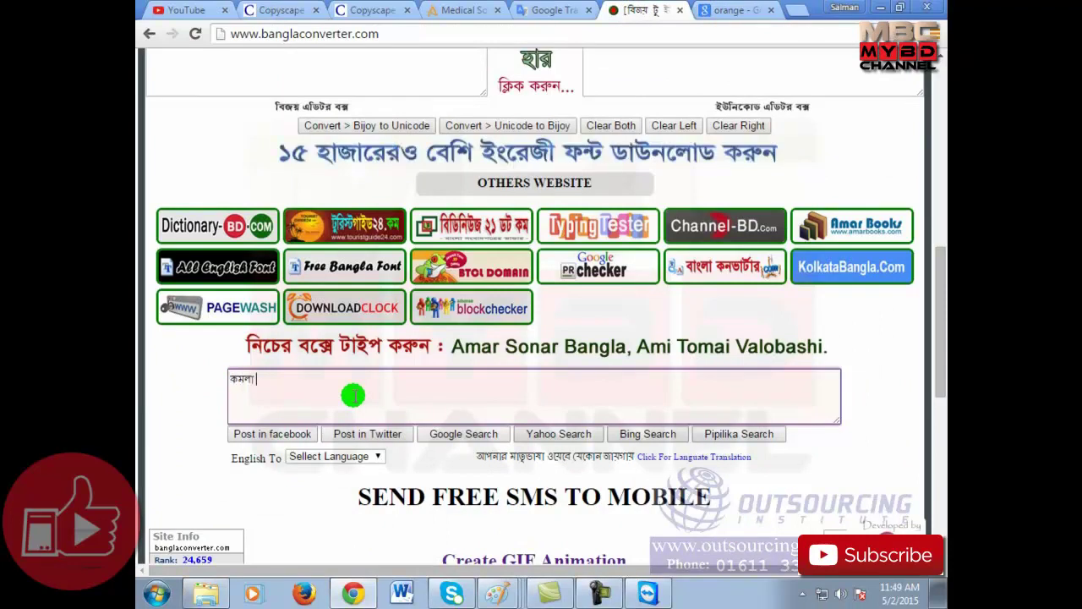
{"action": "left_click_drag", "start_coordinate": [248, 387], "coordinate": [211, 375]}
{"action": "key", "text": "ctrl+c"}
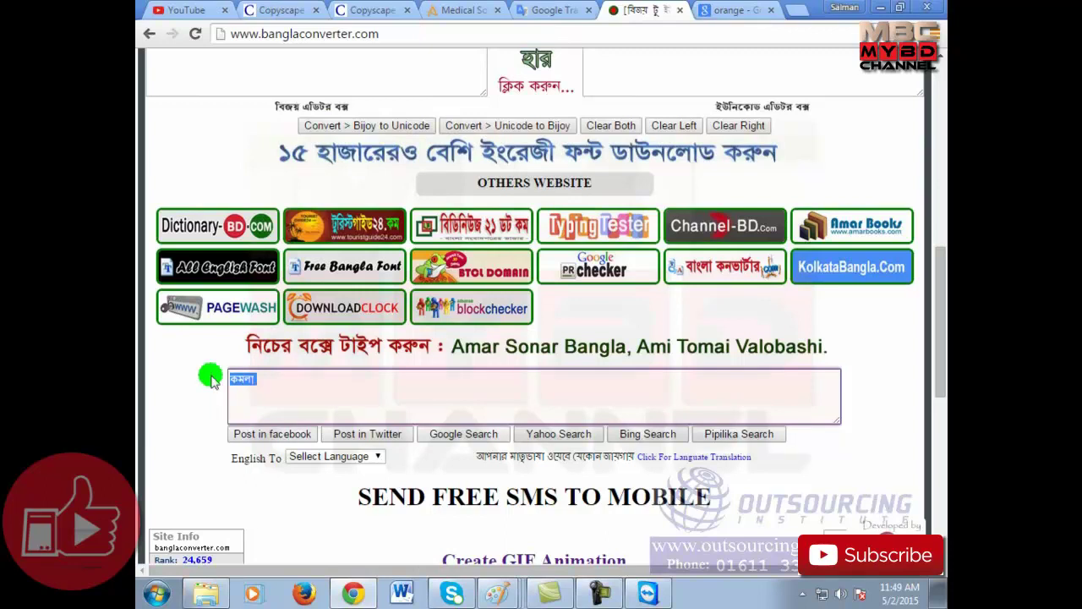
Step: In Google Translate, replace the Bangladesh sentence with the copied word কমলা, with the source language set to Detect language
{"action": "left_click", "coordinate": [529, 10]}
{"action": "left_click_drag", "start_coordinate": [457, 214], "coordinate": [137, 204]}
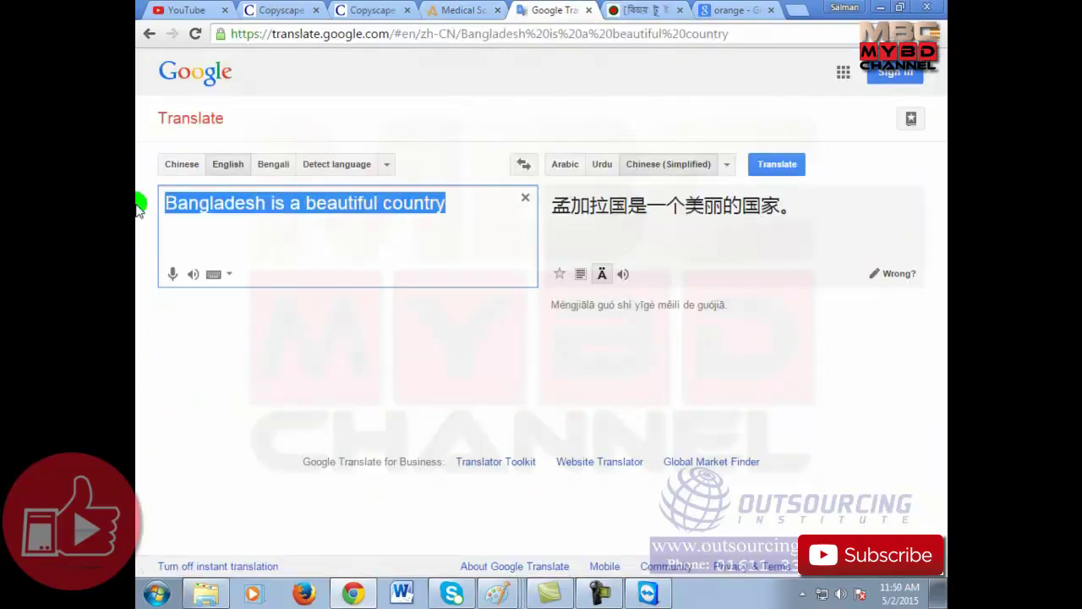
{"action": "key", "text": "BackSpace"}
{"action": "left_click", "coordinate": [337, 169]}
{"action": "right_click", "coordinate": [259, 228]}
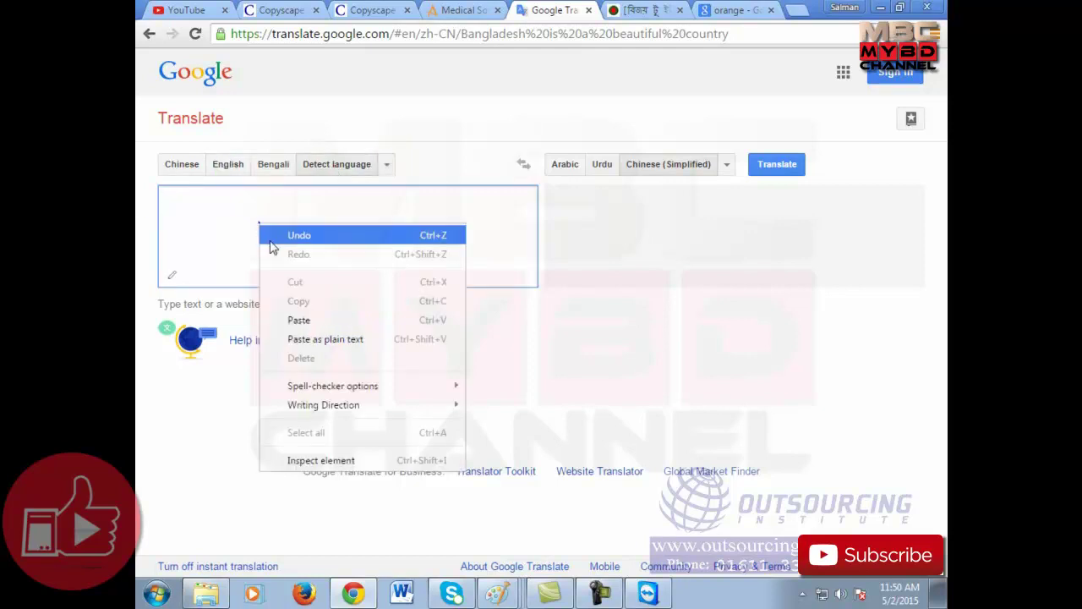
{"action": "left_click", "coordinate": [305, 318]}
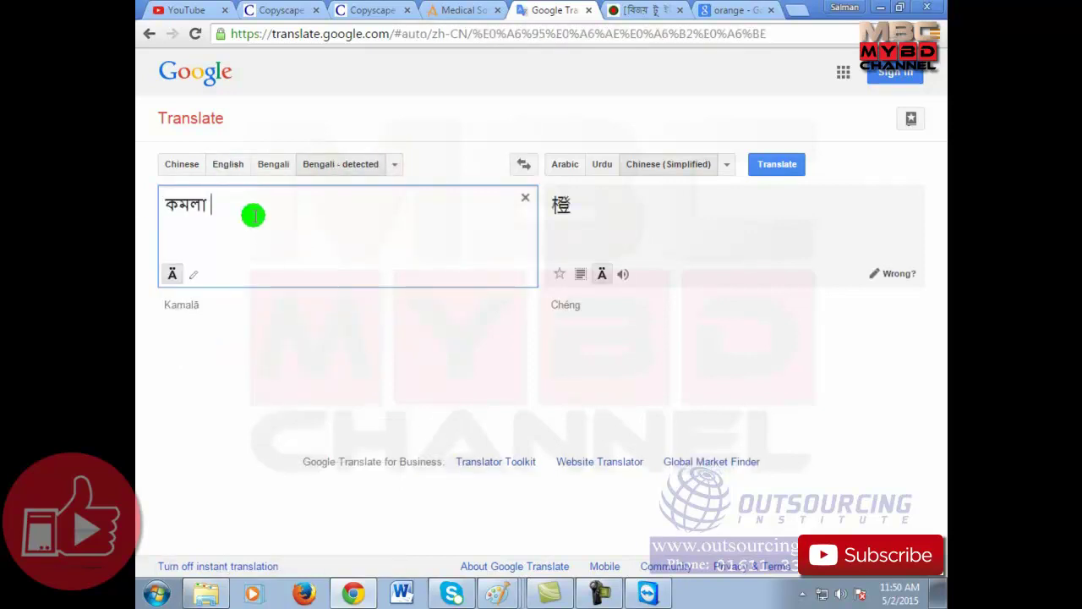
Step: Translate কমলা into English and Hindi, and play the Hindi translation aloud
{"action": "left_click", "coordinate": [728, 166]}
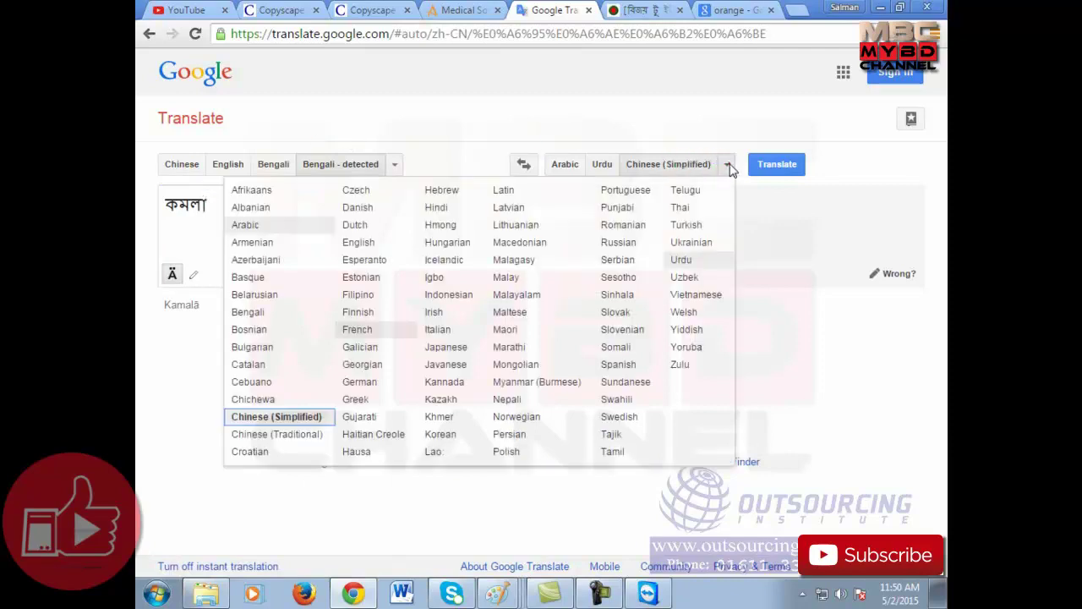
{"action": "left_click", "coordinate": [400, 243]}
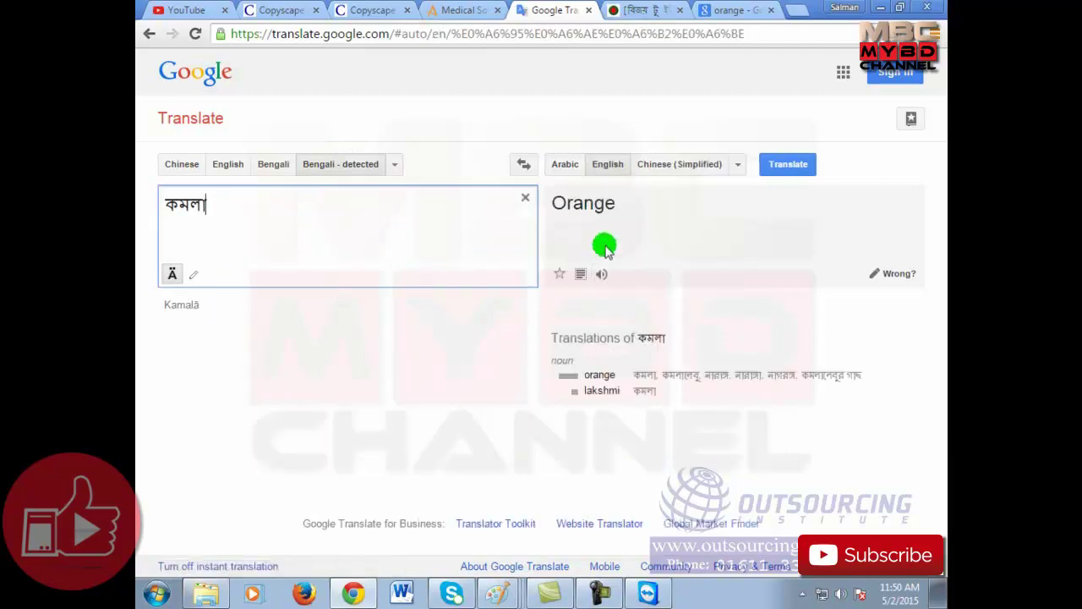
{"action": "left_click", "coordinate": [742, 163]}
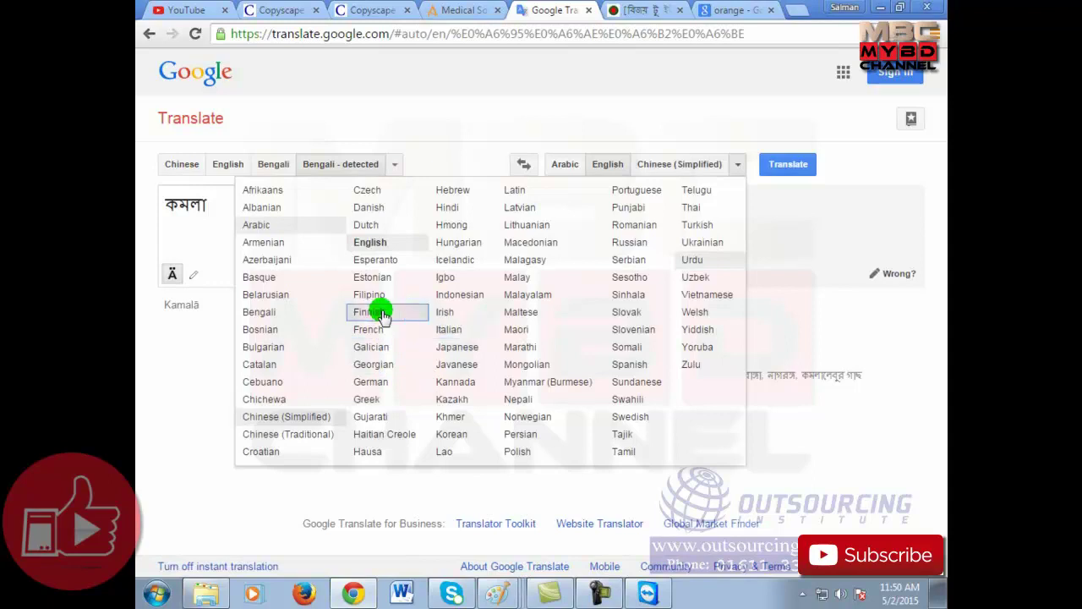
{"action": "left_click", "coordinate": [451, 208]}
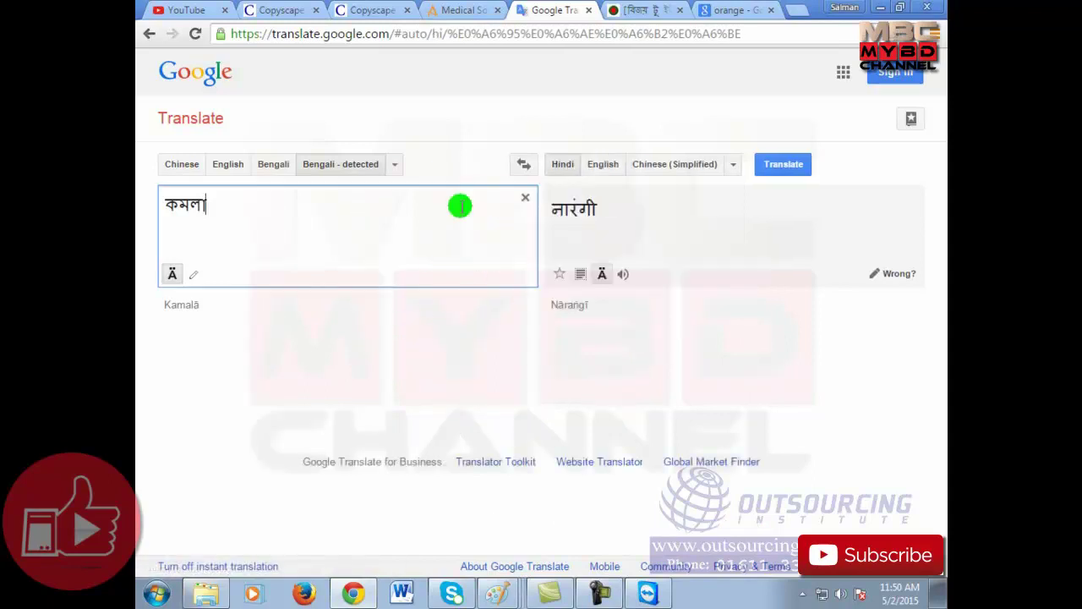
{"action": "left_click", "coordinate": [623, 274]}
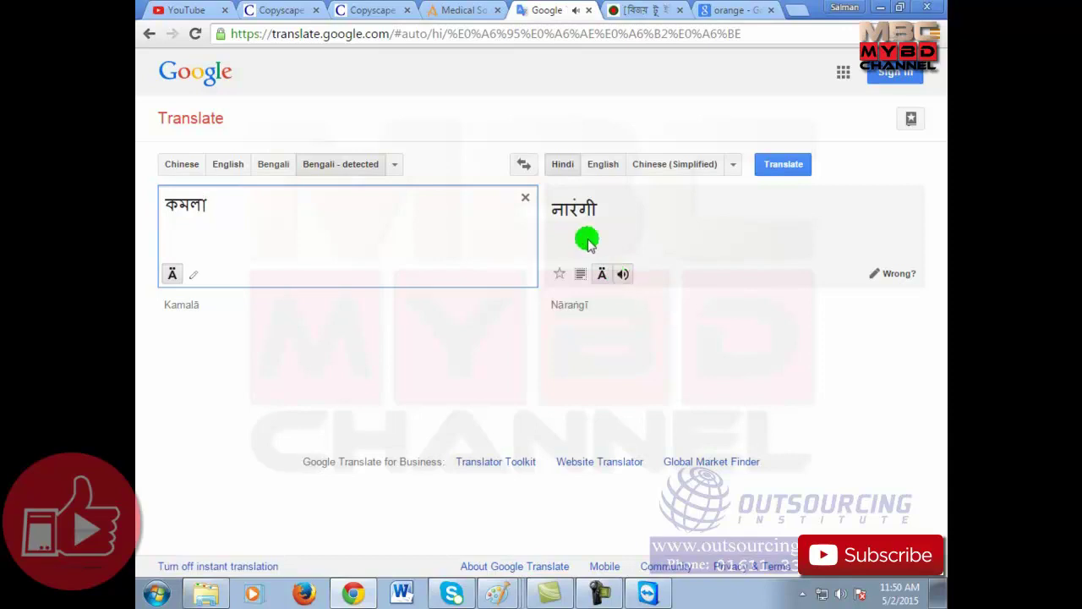
Step: Change the target language to Arabic and play the Arabic translation of কমলা aloud
{"action": "left_click", "coordinate": [393, 165]}
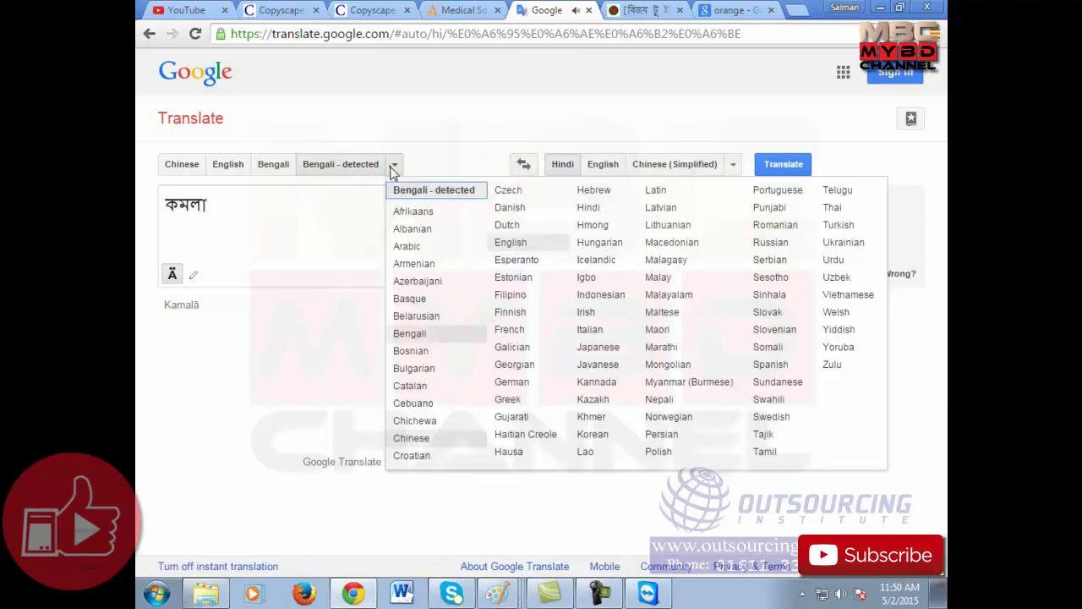
{"action": "left_click", "coordinate": [729, 164]}
{"action": "left_click", "coordinate": [732, 164]}
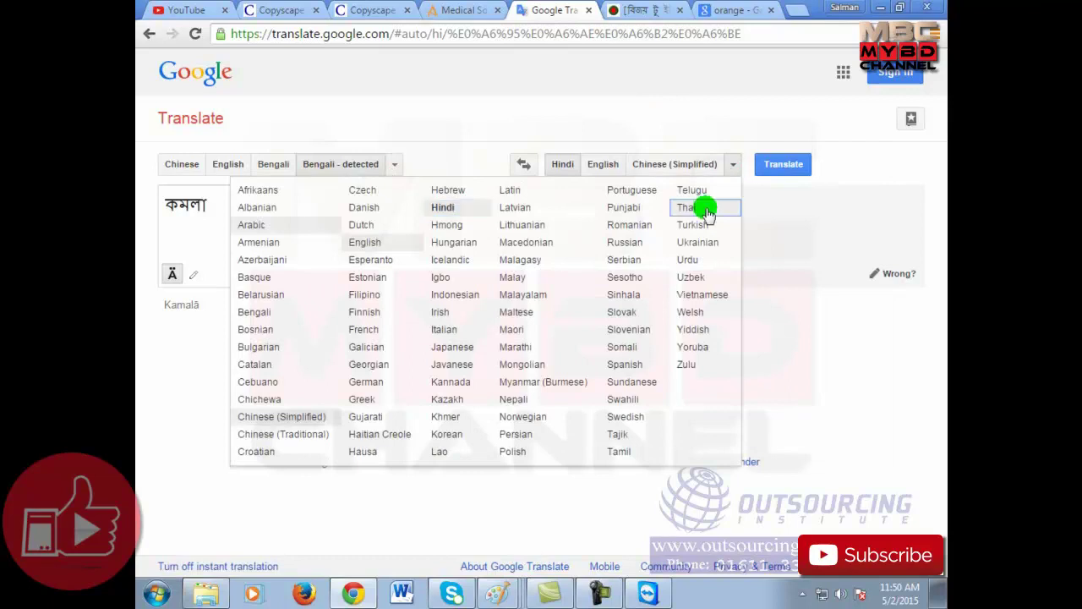
{"action": "left_click", "coordinate": [256, 225]}
{"action": "left_click", "coordinate": [600, 274]}
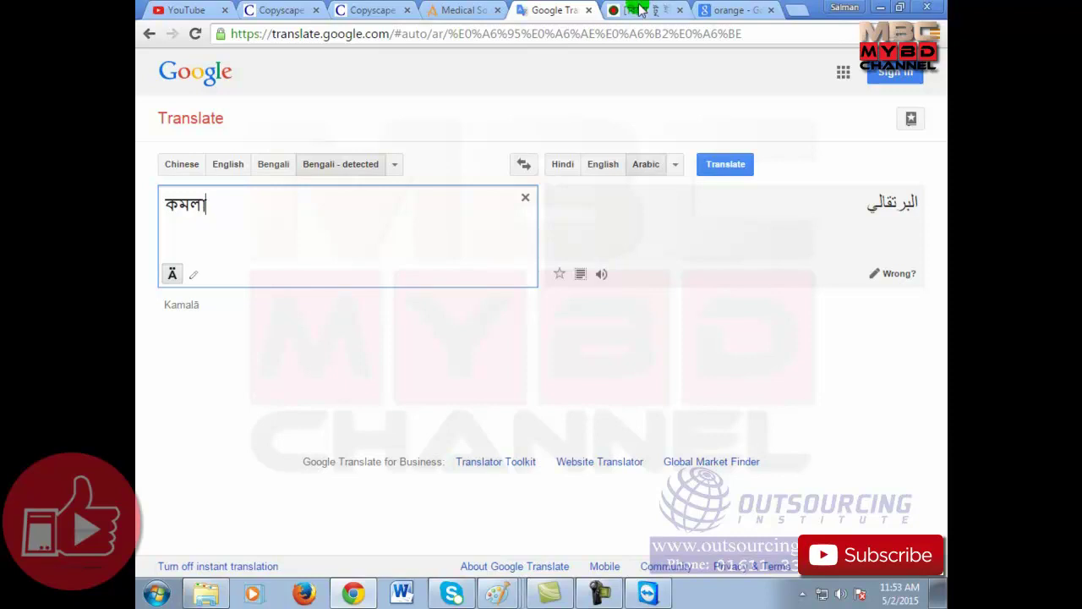
Step: Clear the word কমলা from the source text box in Google Translate
{"action": "key", "text": "BackSpace"}
{"action": "key", "text": "BackSpace"}
{"action": "key", "text": "BackSpace"}
{"action": "key", "text": "BackSpace"}
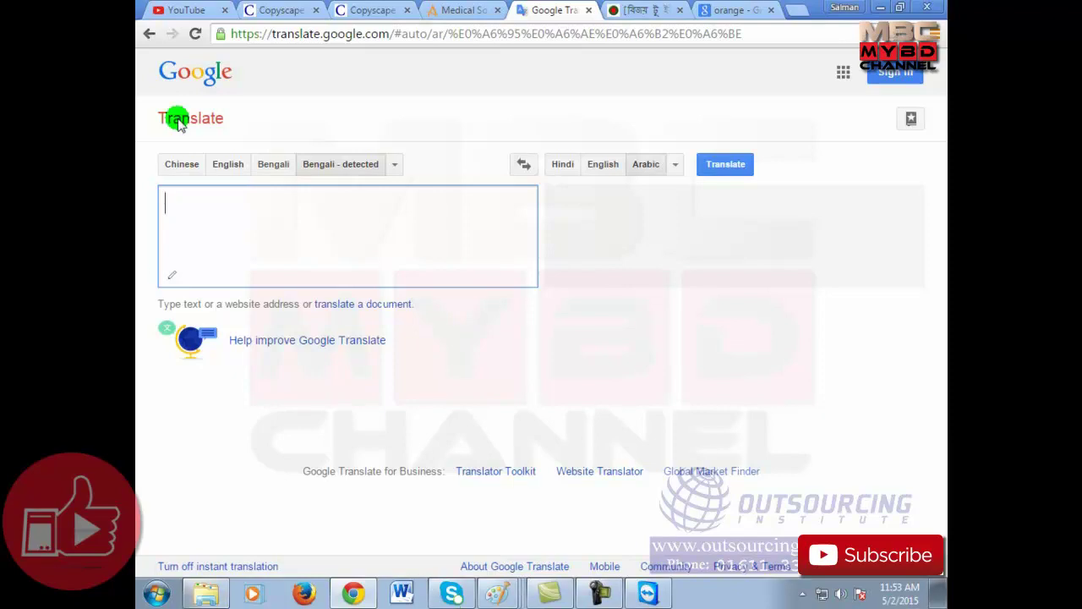
Step: Switch to Paint and draw a check mark beside item 3, Voice To text / Text to voice
{"action": "left_click", "coordinate": [373, 9]}
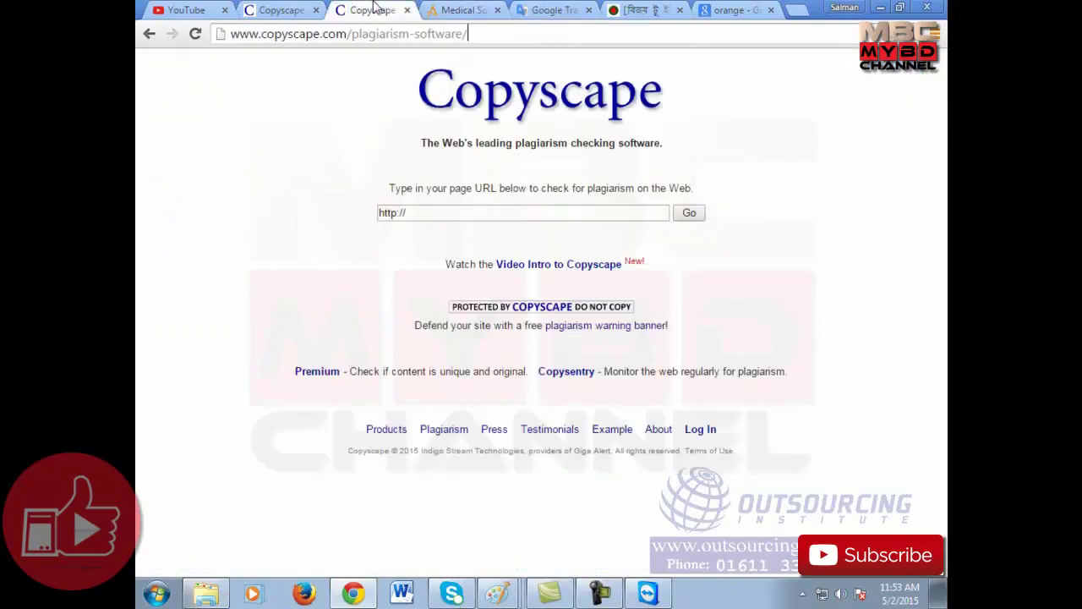
{"action": "left_click", "coordinate": [503, 595]}
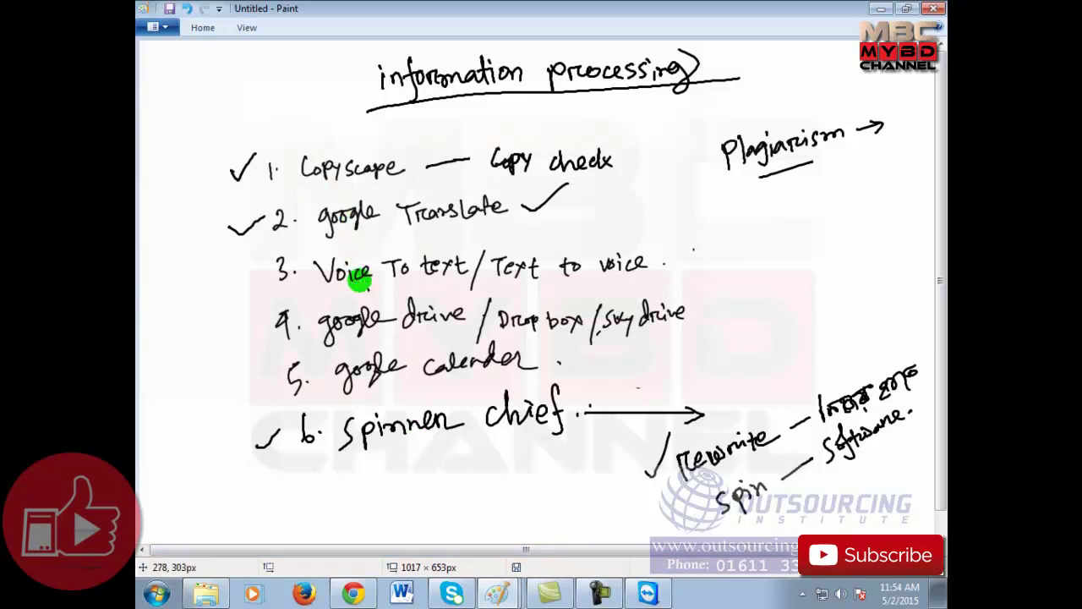
{"action": "mouse_move", "coordinate": [245, 281]}
{"action": "left_mouse_down"}
{"action": "mouse_move", "coordinate": [288, 272]}
{"action": "mouse_move", "coordinate": [309, 252]}
{"action": "left_mouse_up"}
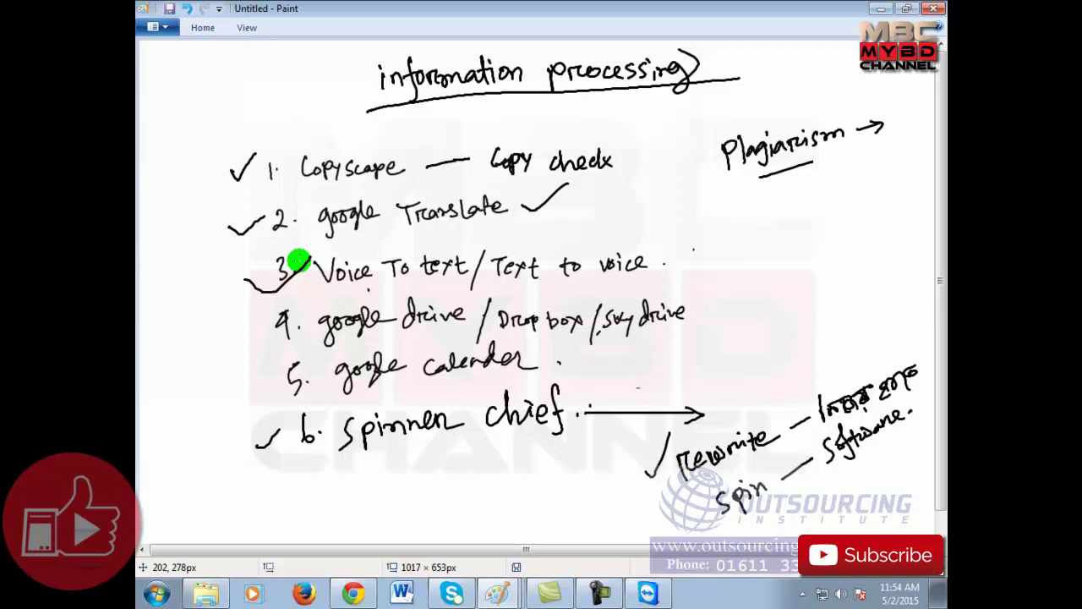
Step: Switch to Chrome and load google.com in place of the medical software article
{"action": "left_click", "coordinate": [353, 592]}
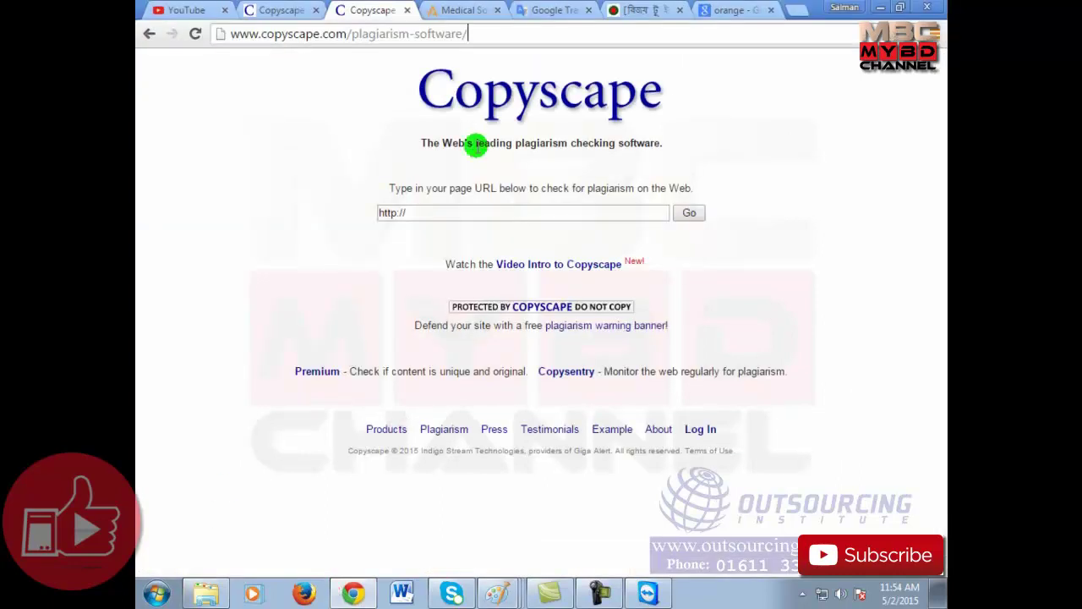
{"action": "left_click", "coordinate": [461, 10]}
{"action": "left_click", "coordinate": [469, 34]}
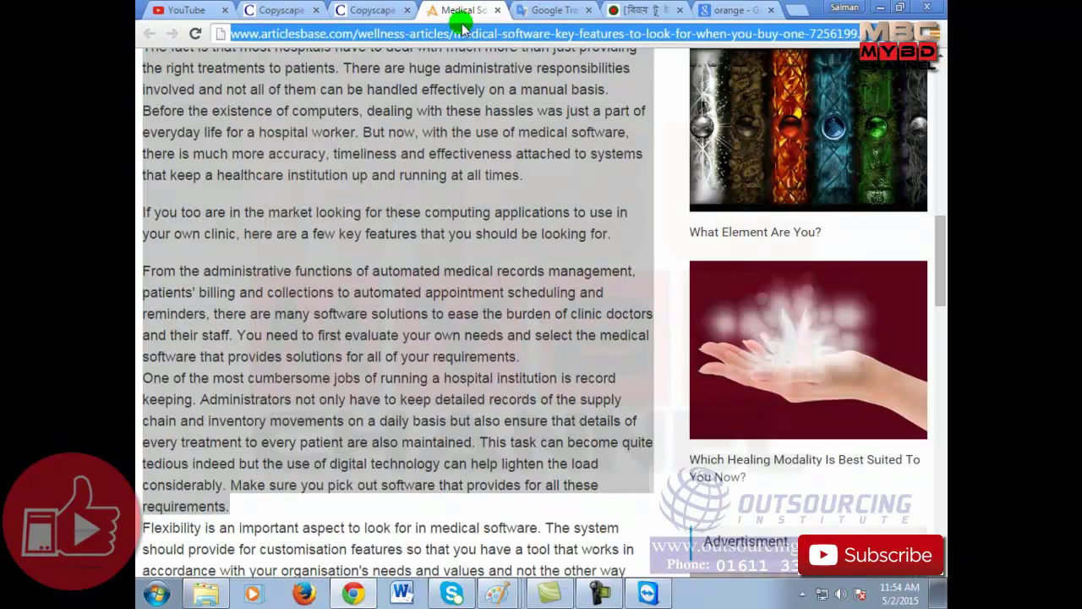
{"action": "type", "text": "google.com"}
{"action": "key", "text": "Return"}
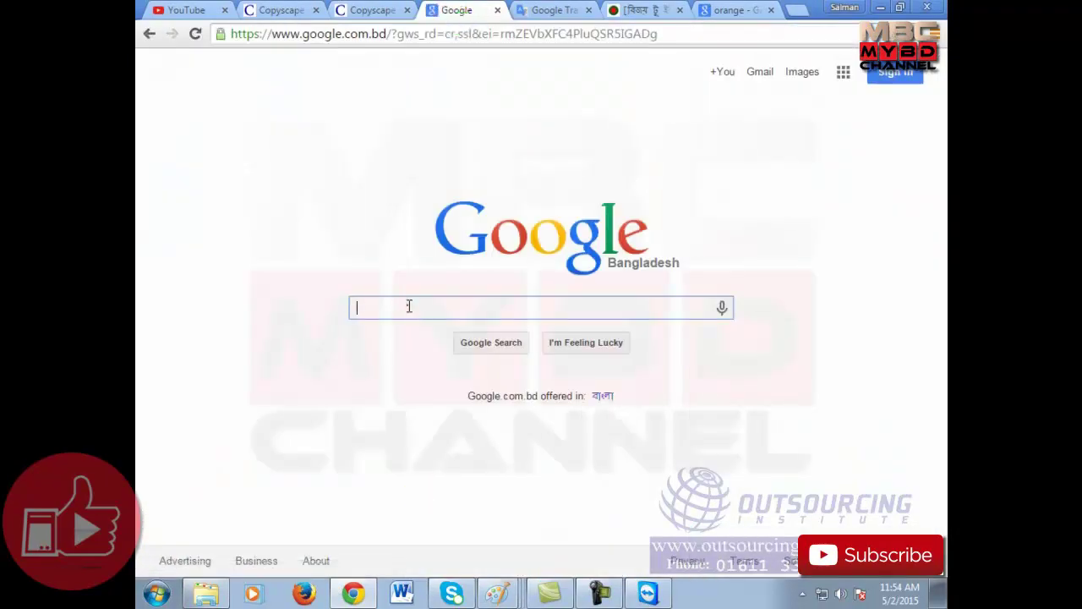
Step: Search Google for "voice to text converter" and look through the results
{"action": "type", "text": "voice "}
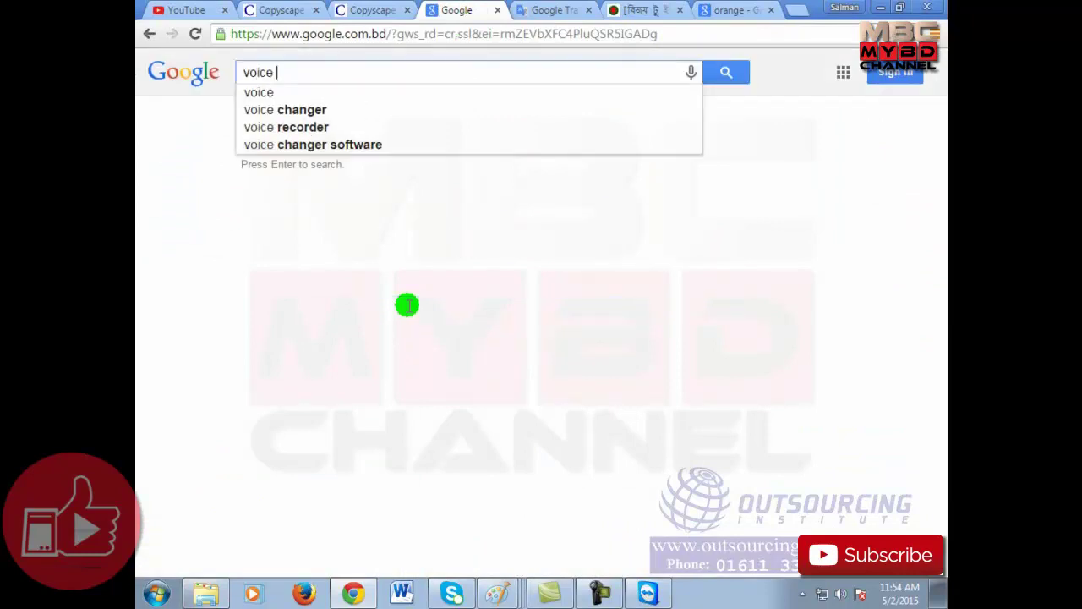
{"action": "type", "text": "to text "}
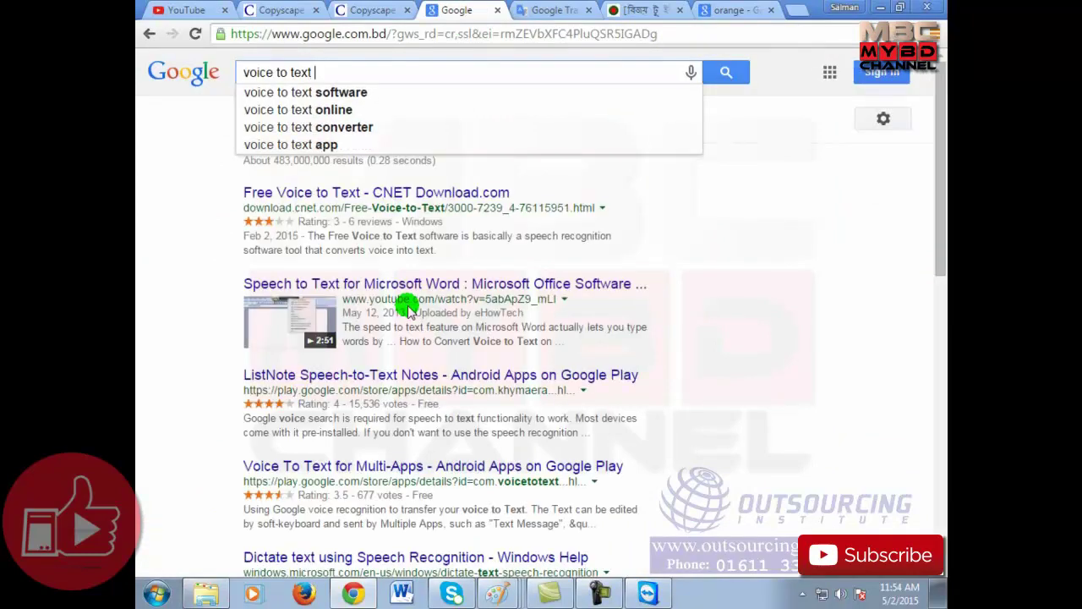
{"action": "type", "text": "converter"}
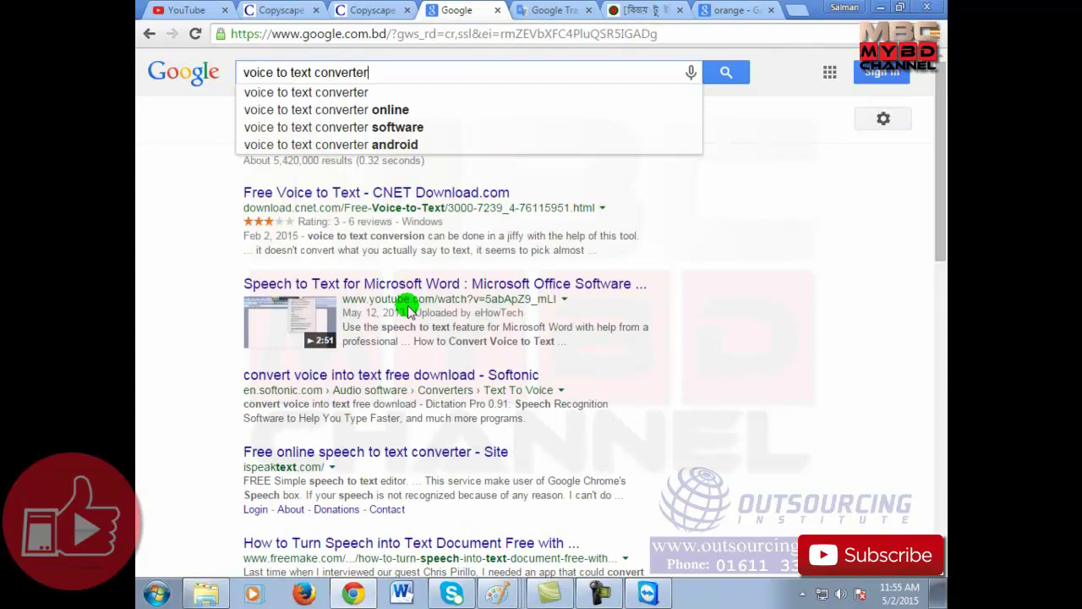
{"action": "key", "text": "Return"}
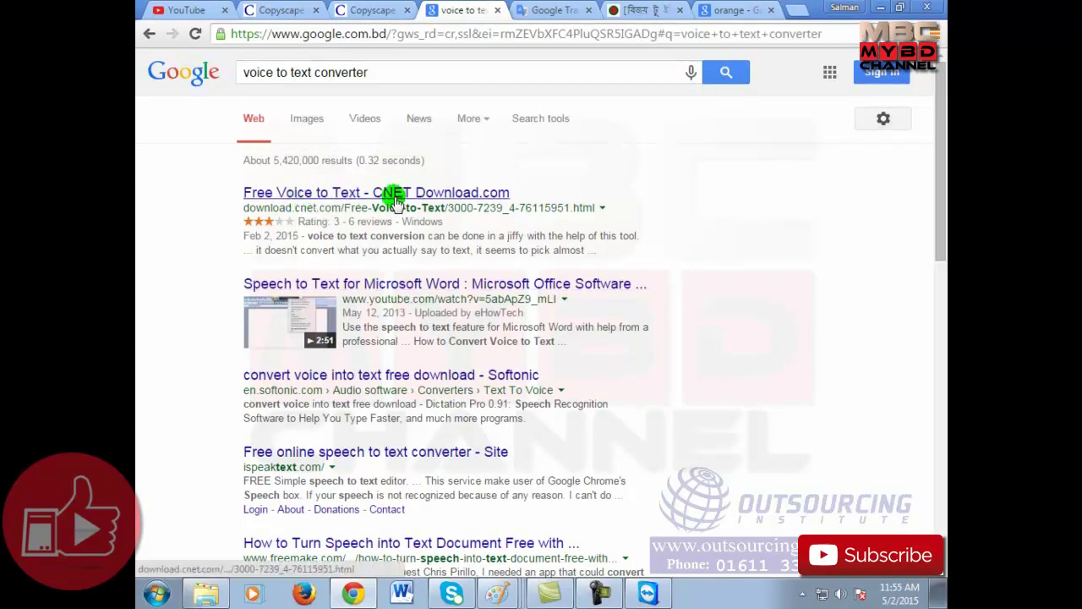
{"action": "scroll", "coordinate": [459, 292], "scroll_direction": "down", "scroll_amount": 2}
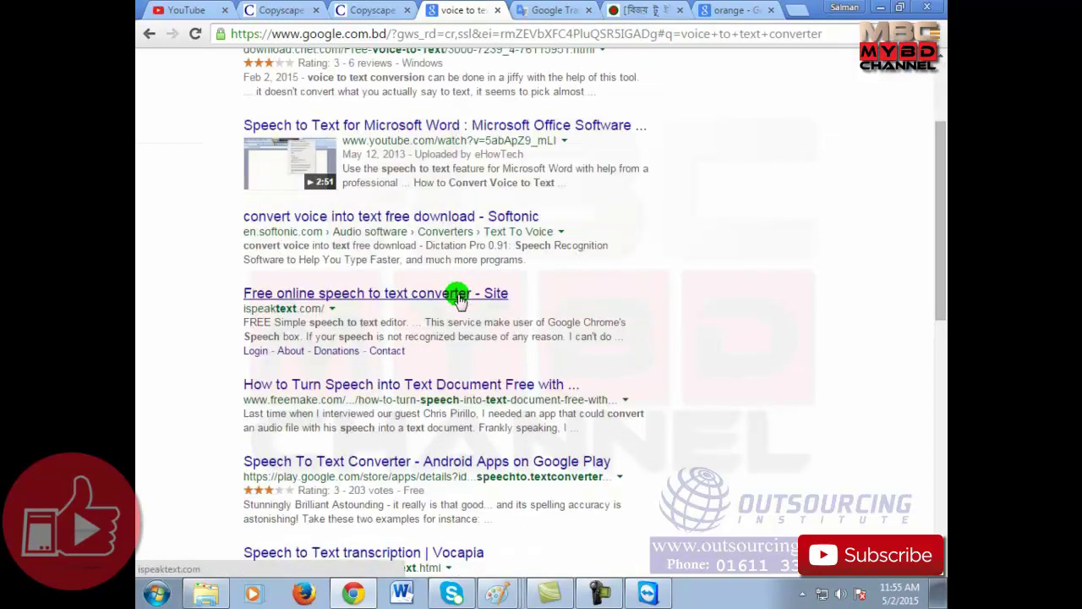
{"action": "scroll", "coordinate": [494, 427], "scroll_direction": "up", "scroll_amount": 2}
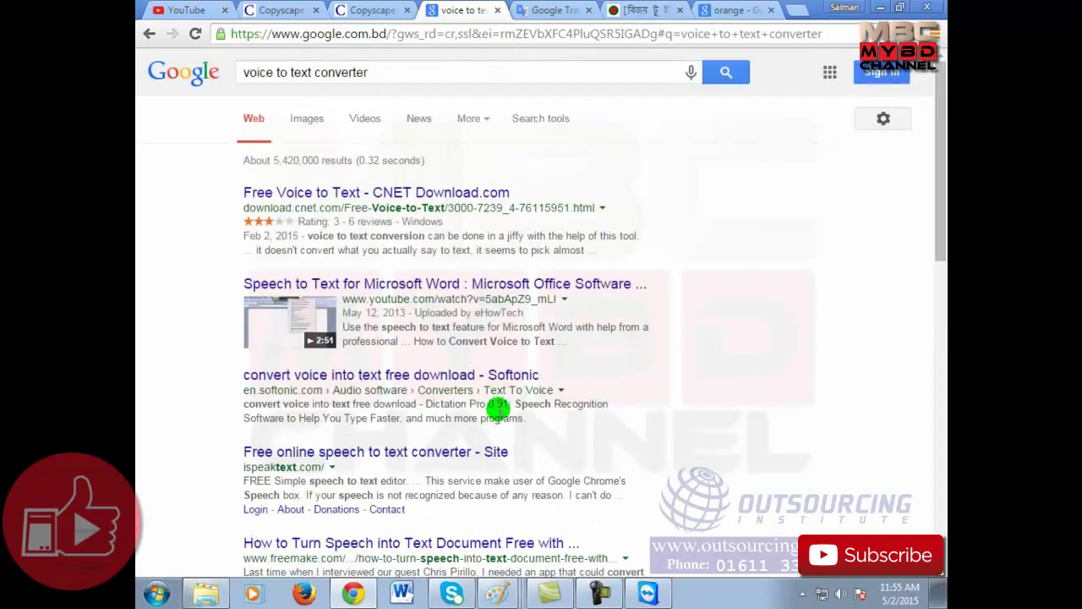
Step: Replace the Google query with "text to voice converter" and run the search
{"action": "left_click_drag", "start_coordinate": [392, 69], "coordinate": [161, 91]}
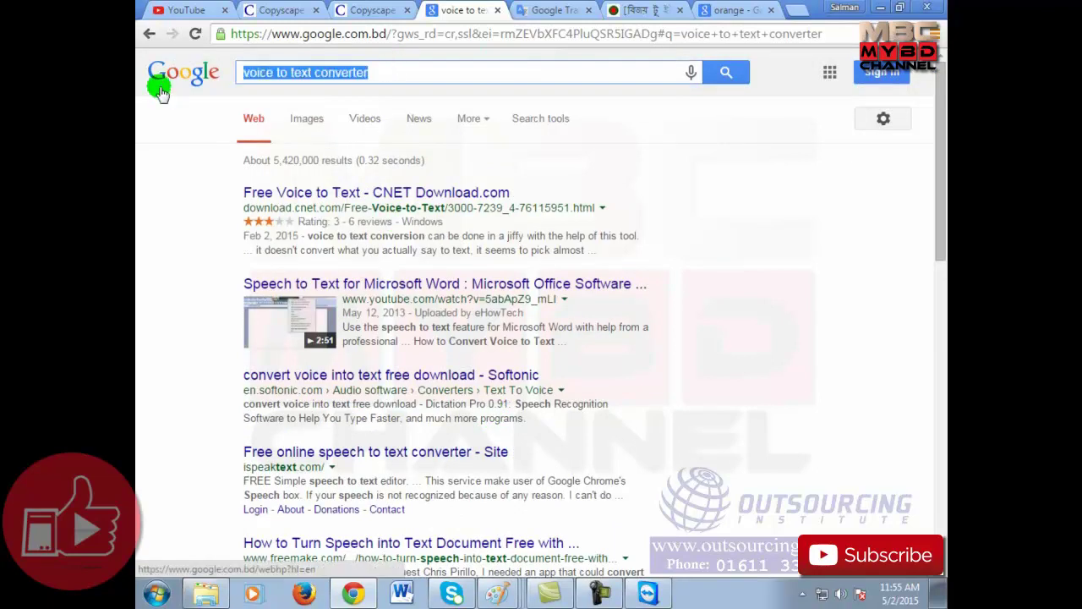
{"action": "type", "text": "text "}
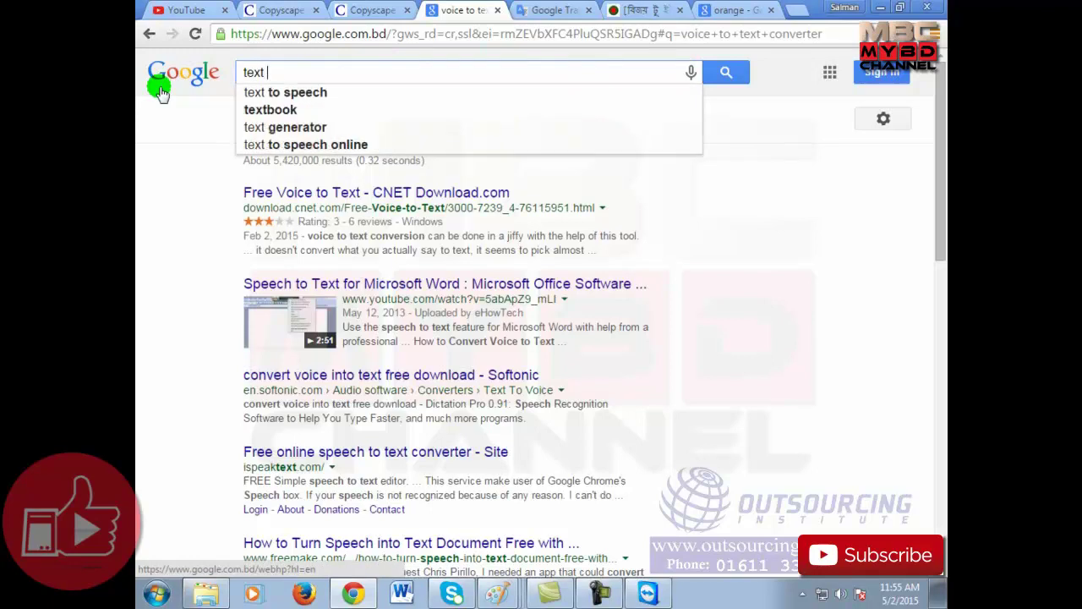
{"action": "type", "text": "to voi"}
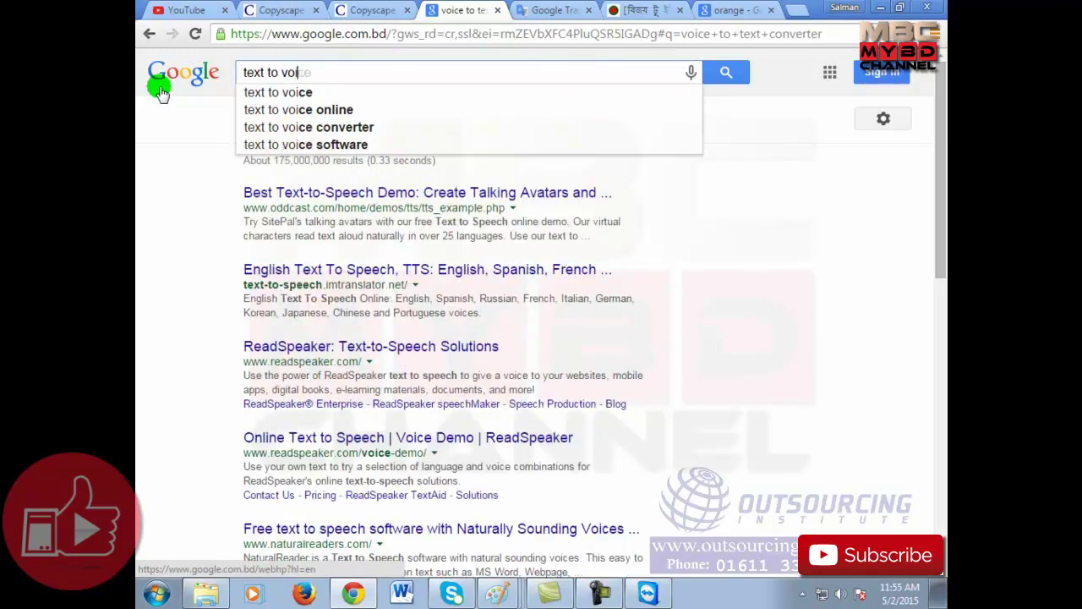
{"action": "type", "text": "ce con"}
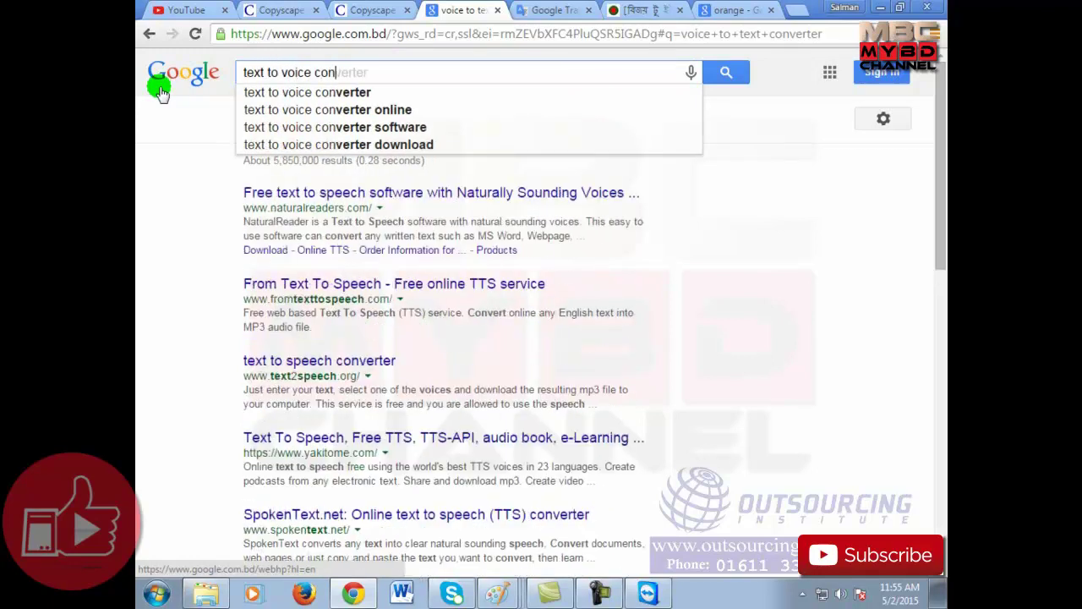
{"action": "type", "text": "vertet"}
{"action": "key", "text": "BackSpace"}
{"action": "key", "text": "BackSpace"}
{"action": "key", "text": "BackSpace"}
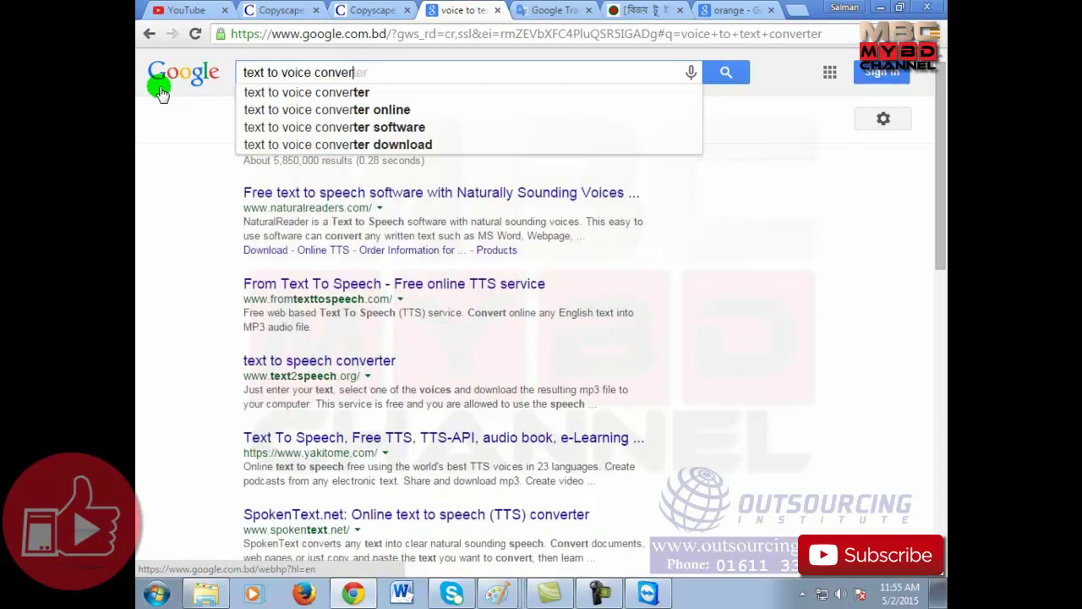
{"action": "type", "text": "ter"}
{"action": "key", "text": "Return"}
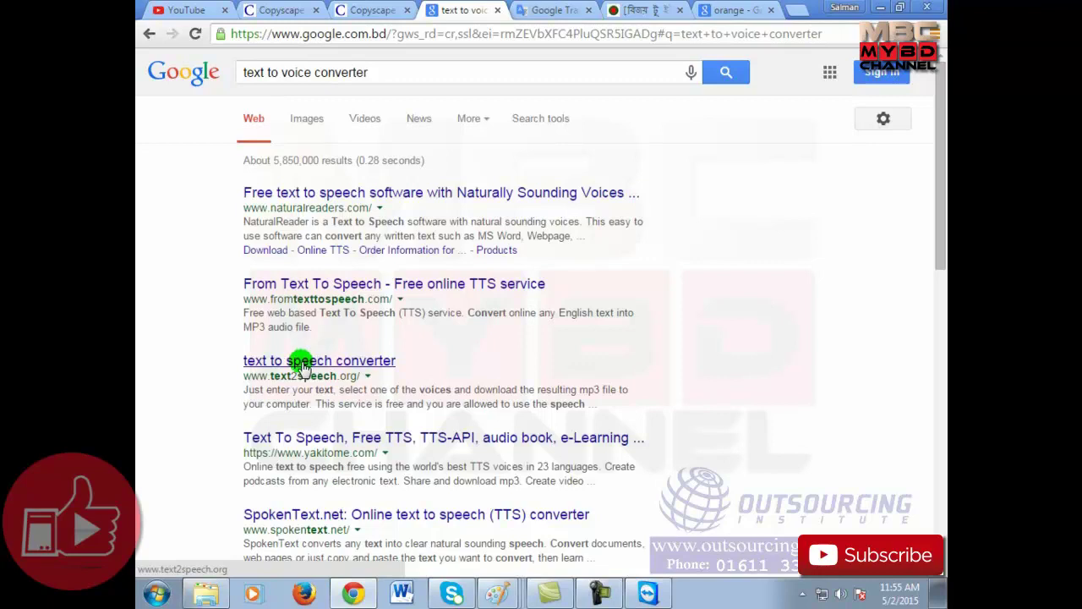
Step: Revisit the empty Google Translate text box and return to the text to voice converter results
{"action": "left_click", "coordinate": [544, 10]}
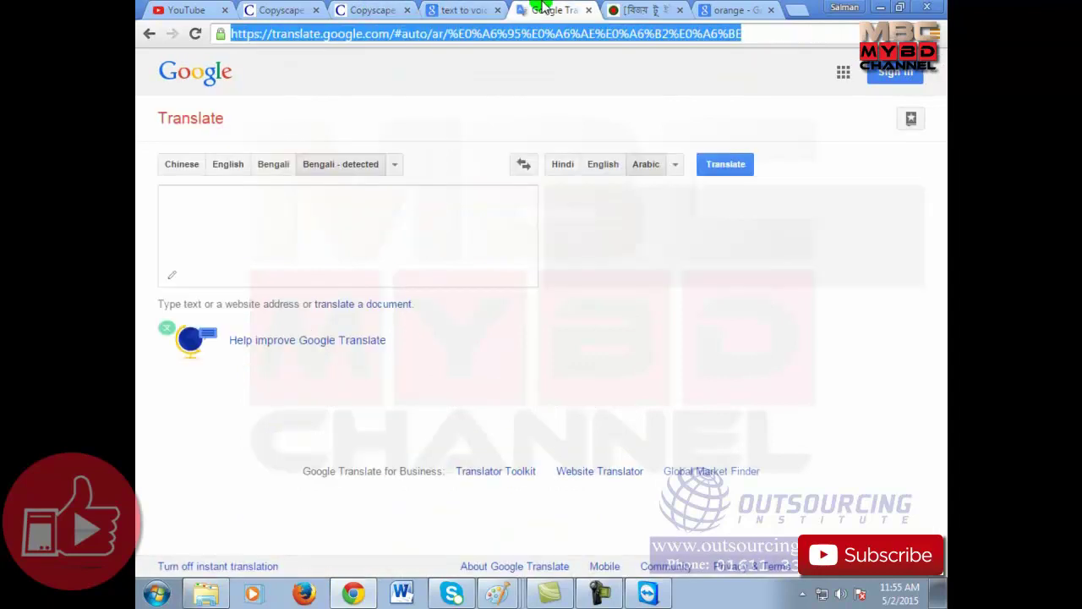
{"action": "left_click", "coordinate": [472, 230]}
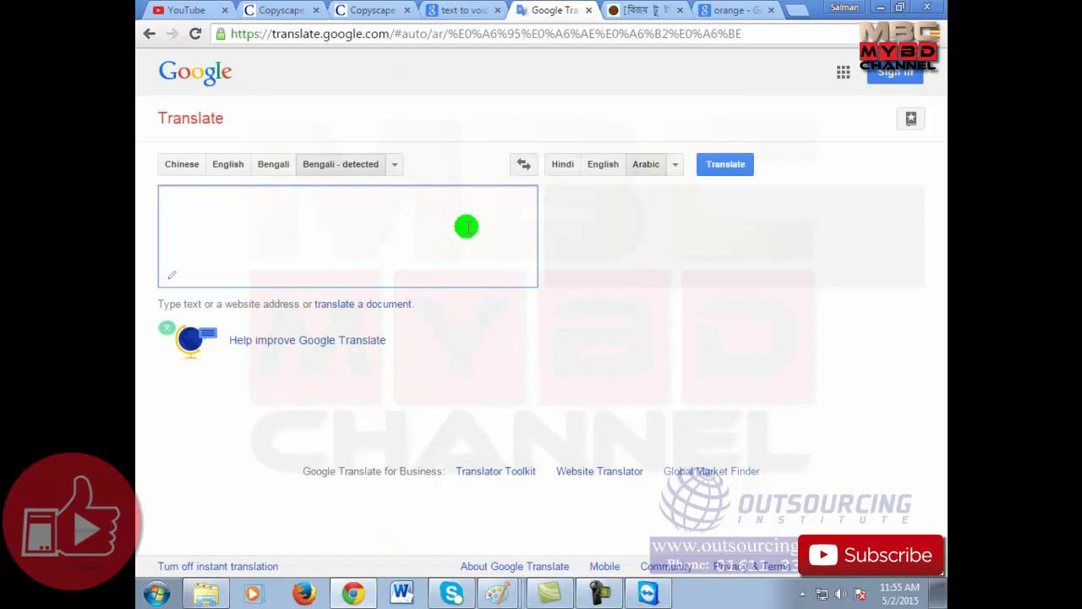
{"action": "left_click", "coordinate": [464, 9]}
{"action": "left_click", "coordinate": [464, 6]}
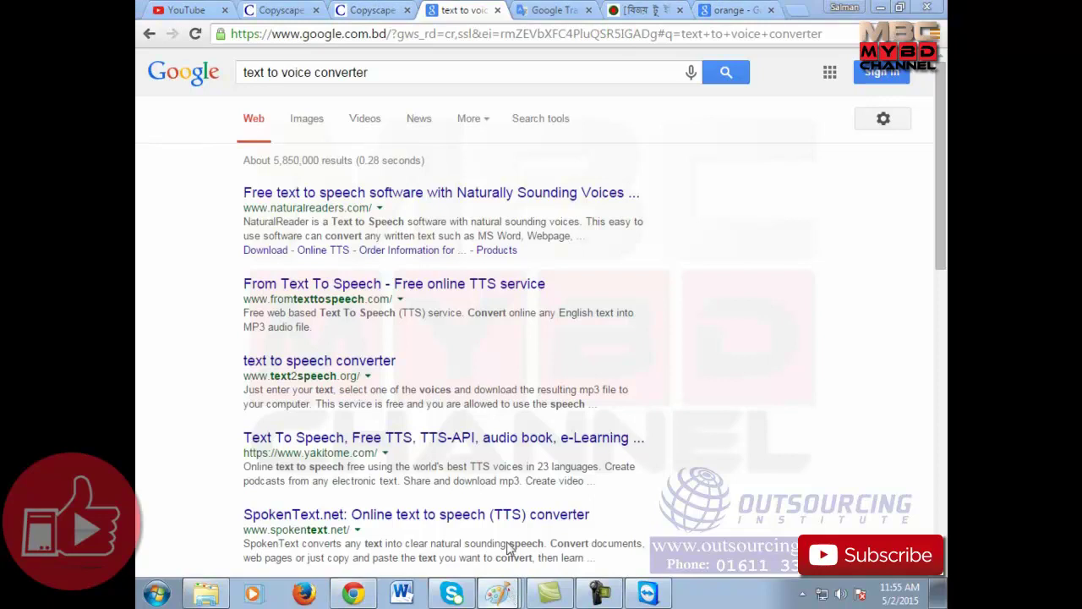
Step: Switch to Paint and draw a check mark beside item 4, google drive / Drop box / Sky drive
{"action": "key", "text": "alt+Tab"}
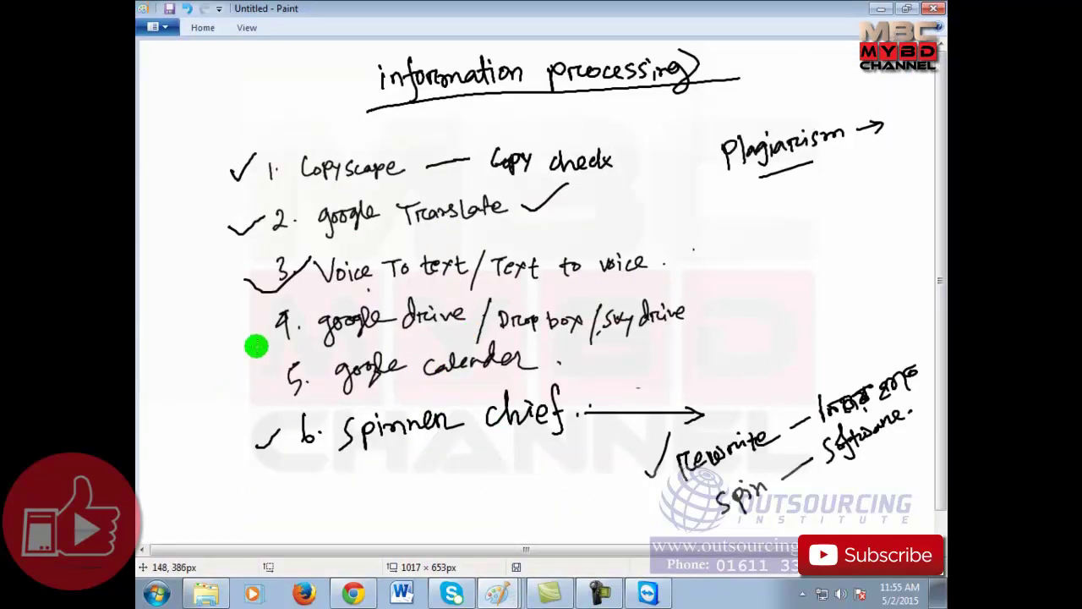
{"action": "mouse_move", "coordinate": [239, 332]}
{"action": "left_mouse_down"}
{"action": "mouse_move", "coordinate": [254, 343]}
{"action": "mouse_move", "coordinate": [275, 317]}
{"action": "left_mouse_up"}
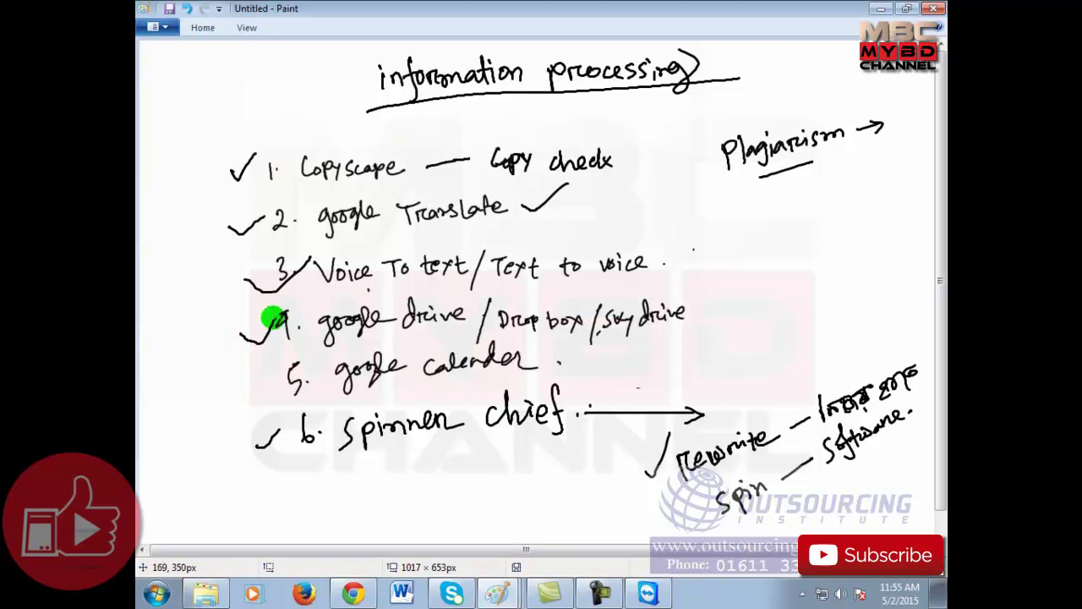
Step: Switch to Chrome and close all open pages except YouTube
{"action": "left_click", "coordinate": [353, 594]}
{"action": "left_click", "coordinate": [498, 10]}
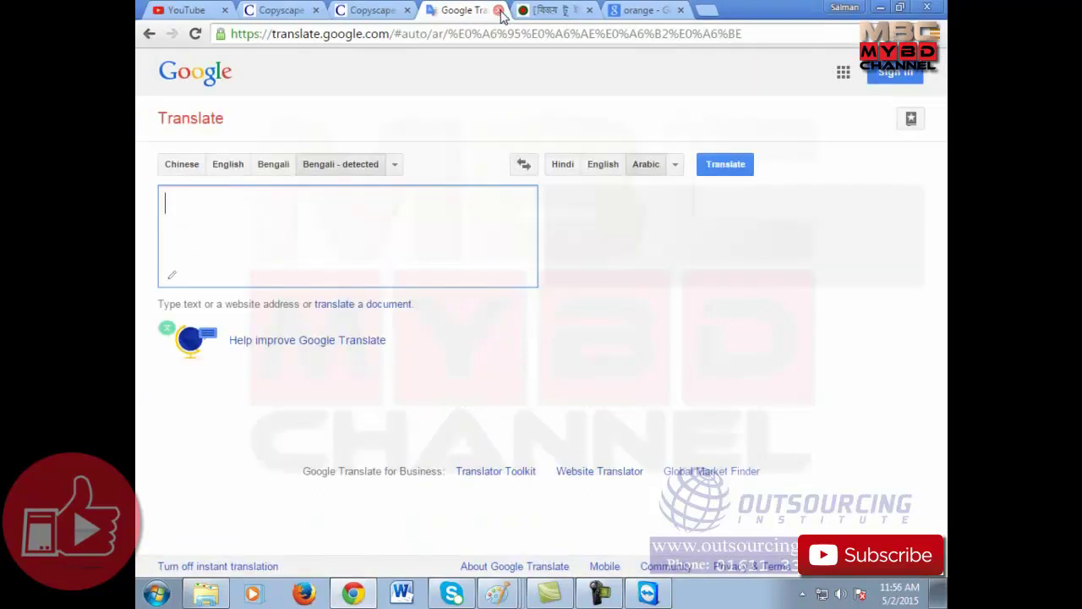
{"action": "left_click", "coordinate": [497, 10]}
{"action": "left_click", "coordinate": [407, 10]}
{"action": "left_click", "coordinate": [326, 15]}
{"action": "left_click", "coordinate": [316, 11]}
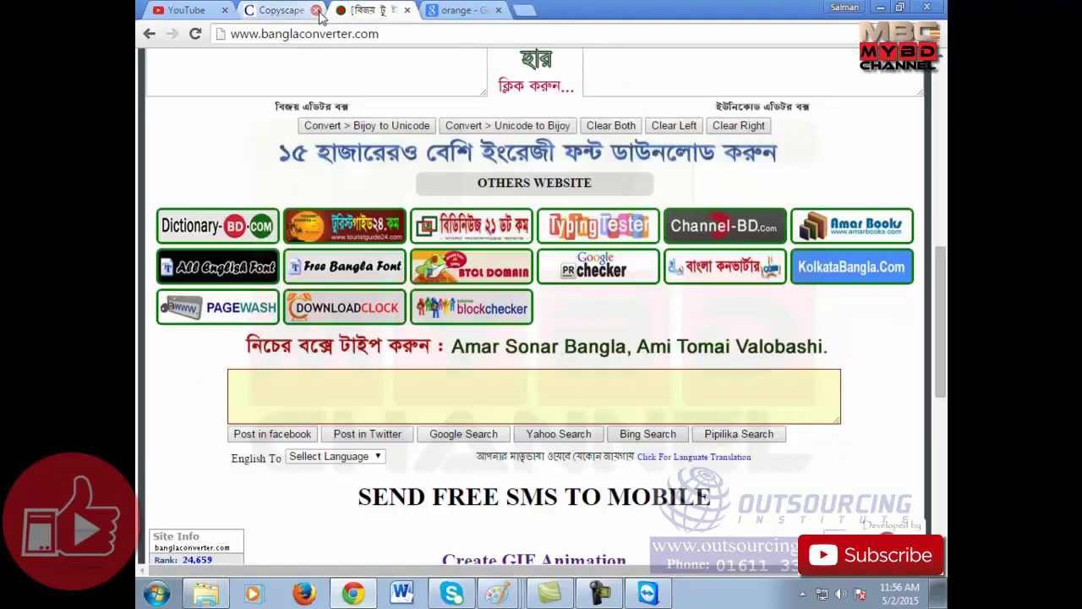
{"action": "left_click", "coordinate": [316, 11]}
{"action": "left_click", "coordinate": [315, 10]}
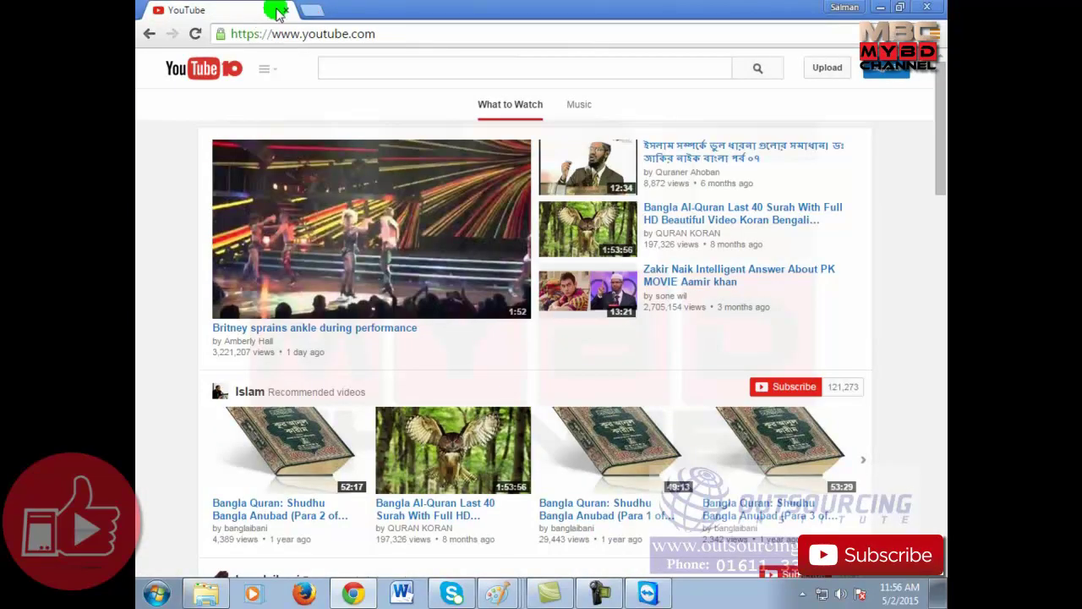
Step: Replace the YouTube page with drive.google.com in a new tab and continue to the Google Drive account selection
{"action": "left_click", "coordinate": [318, 10]}
{"action": "left_click", "coordinate": [286, 10]}
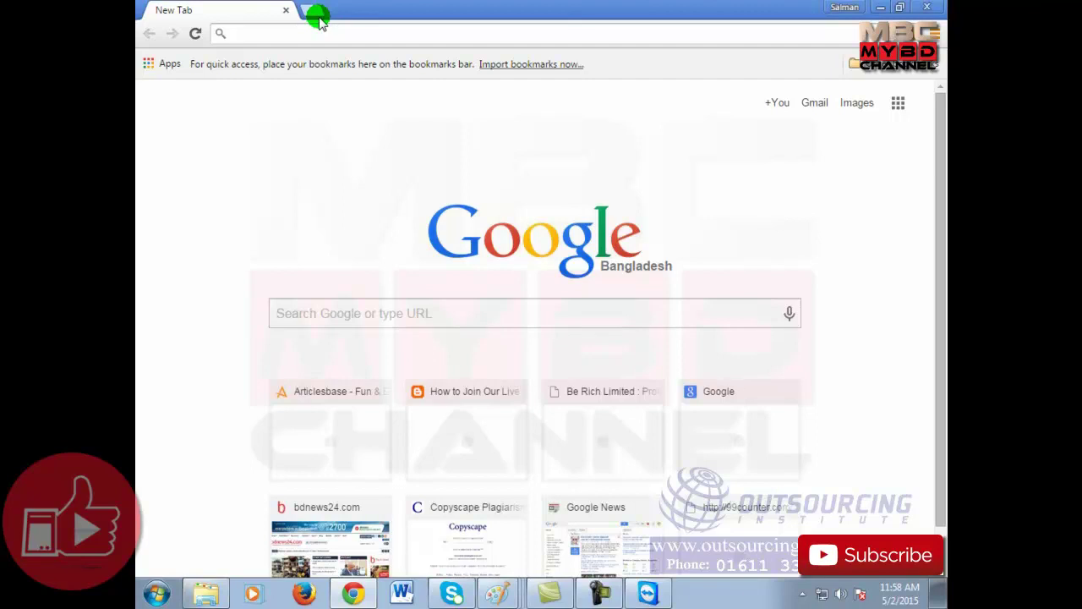
{"action": "type", "text": "d"}
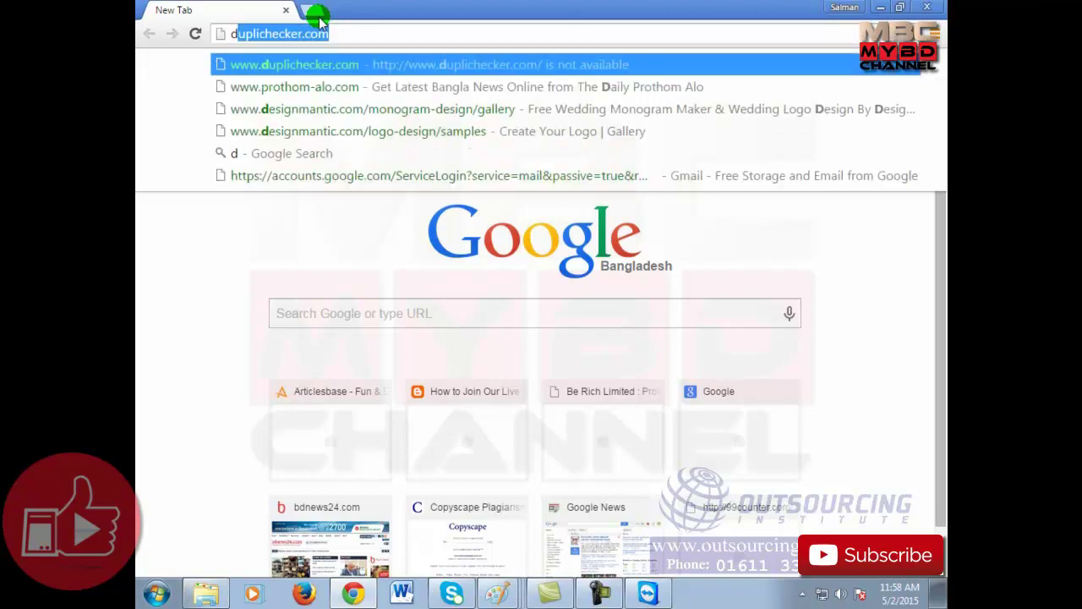
{"action": "type", "text": "rive.google.com"}
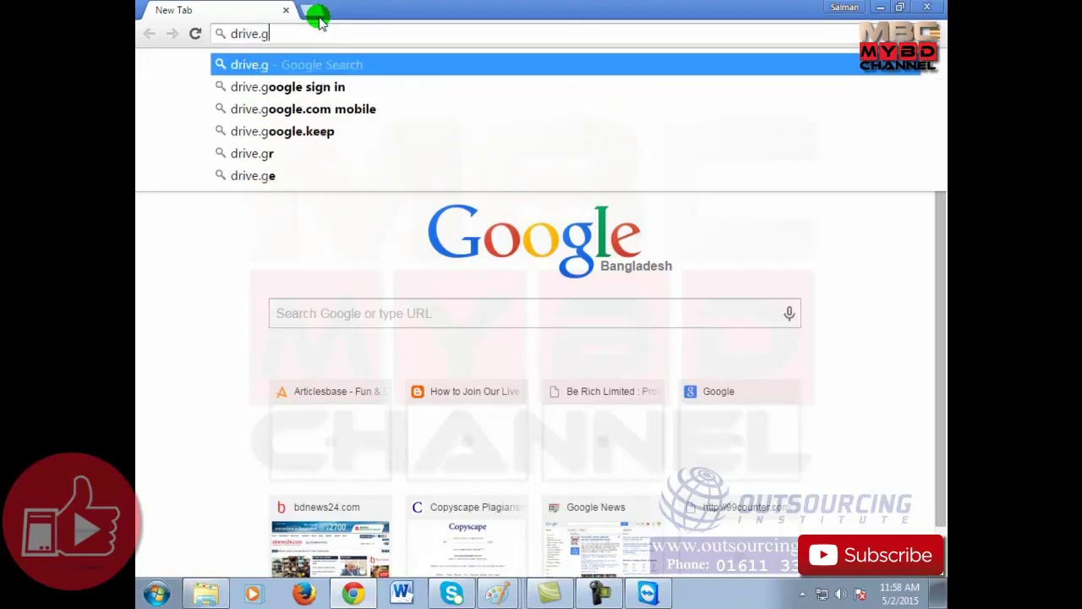
{"action": "key", "text": "Return"}
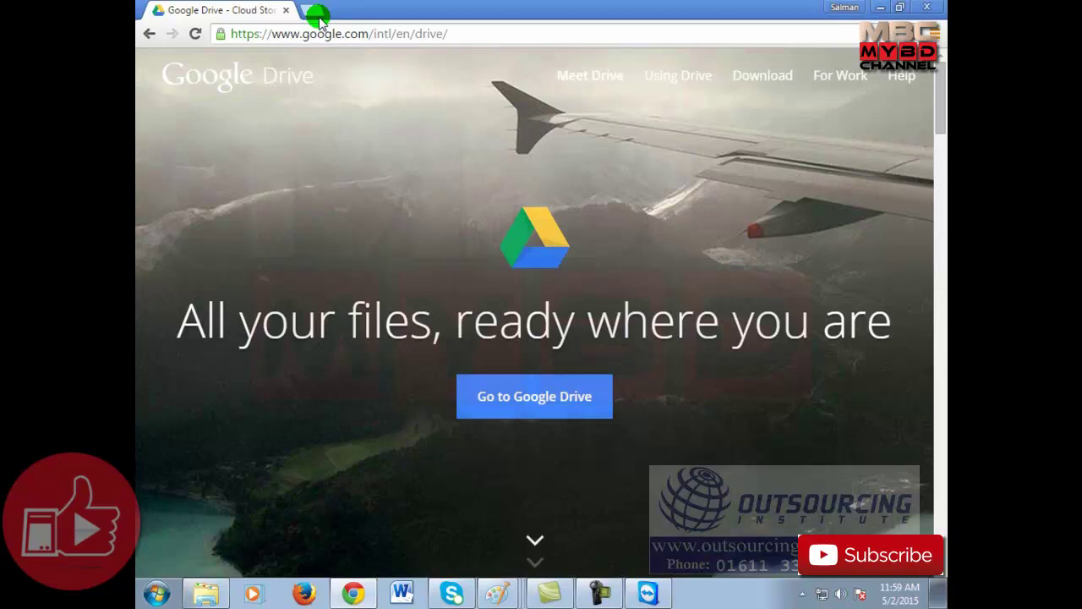
{"action": "left_click", "coordinate": [524, 33]}
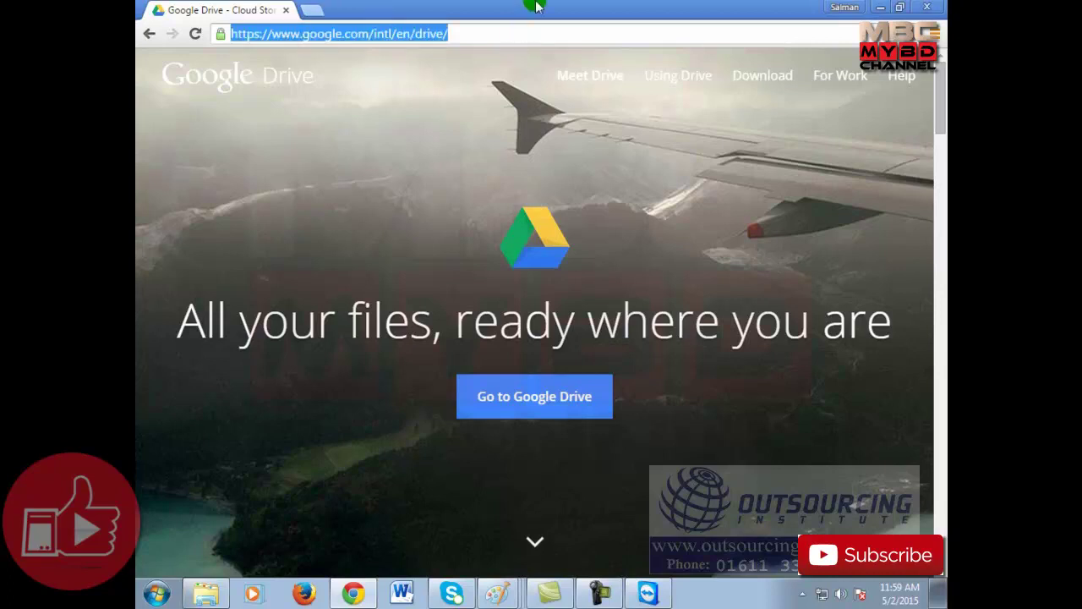
{"action": "left_click", "coordinate": [542, 27]}
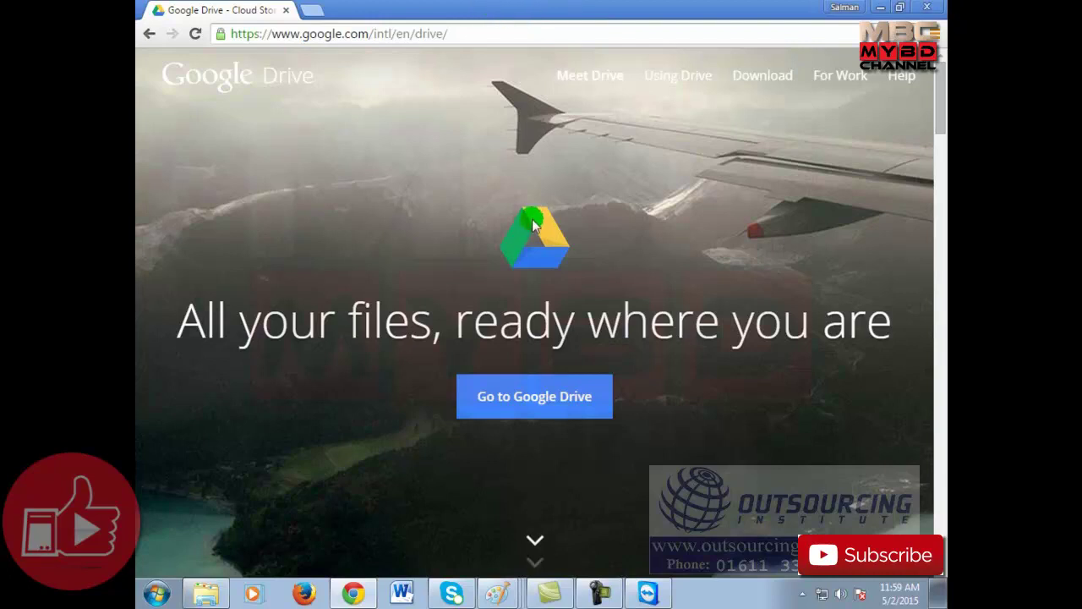
{"action": "left_click", "coordinate": [551, 394]}
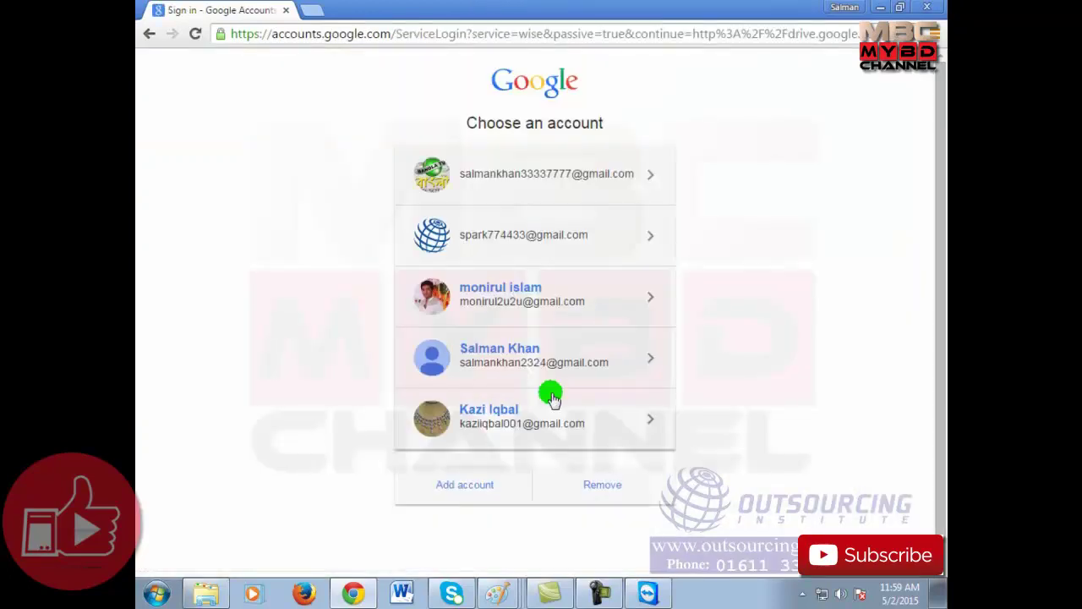
Step: Replace the sign-in page with google.com in a new tab and search for "google drive"
{"action": "left_click", "coordinate": [312, 12]}
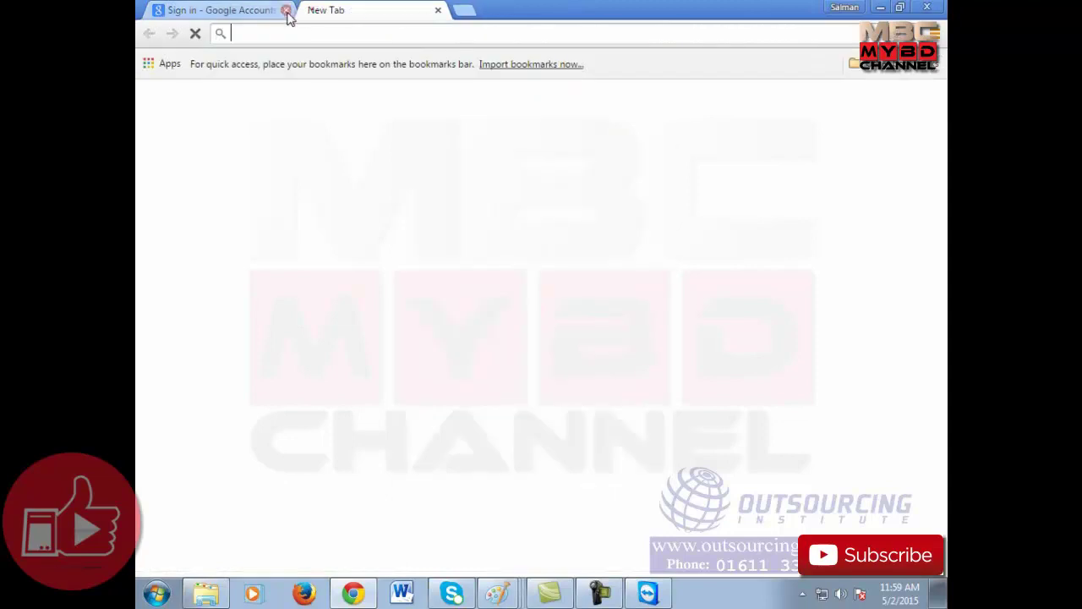
{"action": "left_click", "coordinate": [286, 10]}
{"action": "type", "text": "google.com"}
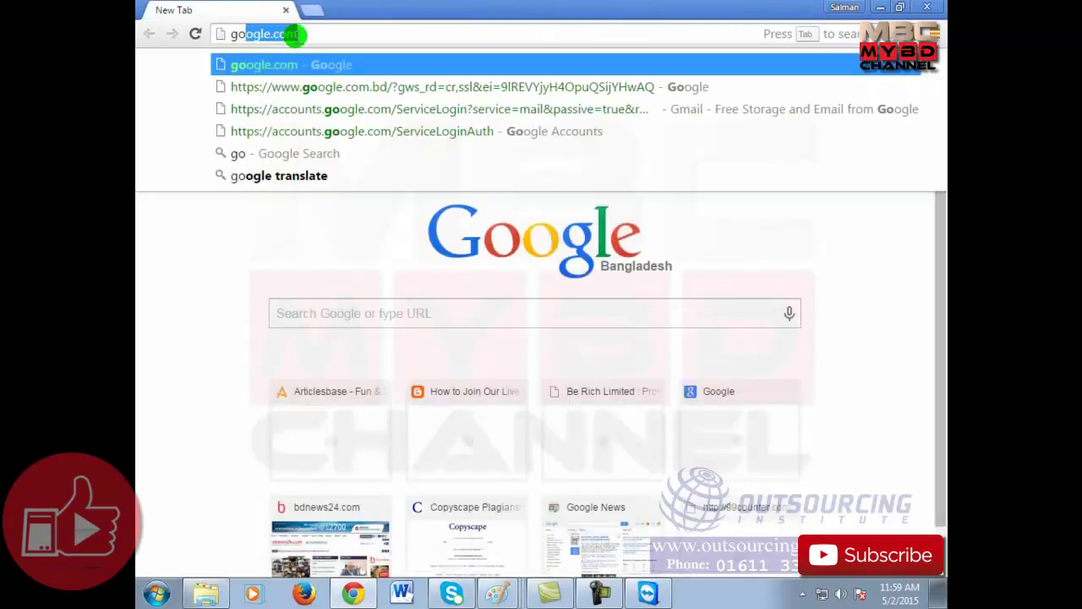
{"action": "key", "text": "Return"}
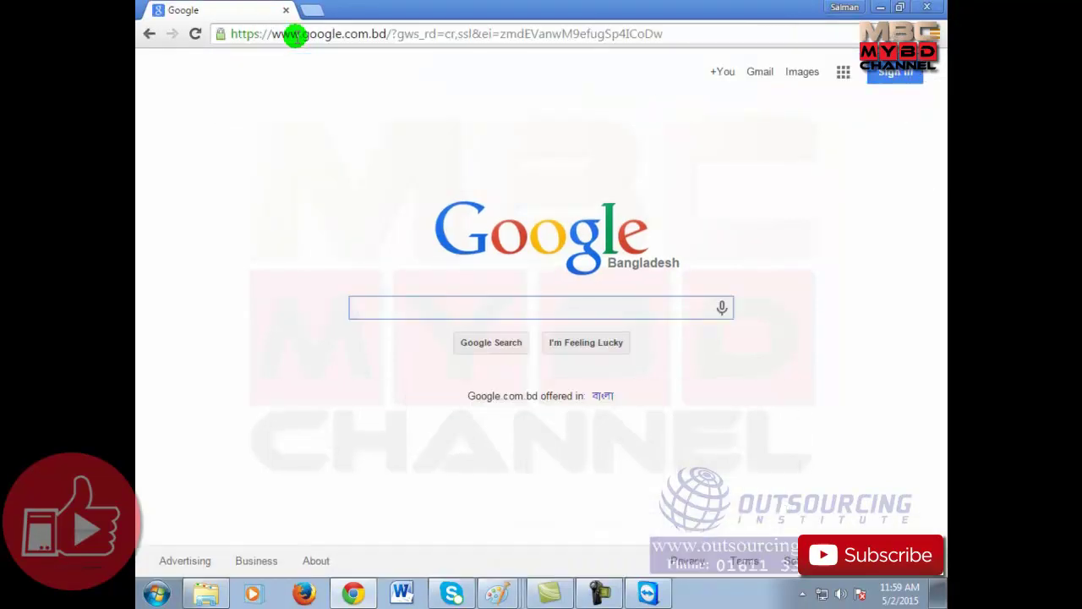
{"action": "type", "text": "google dri"}
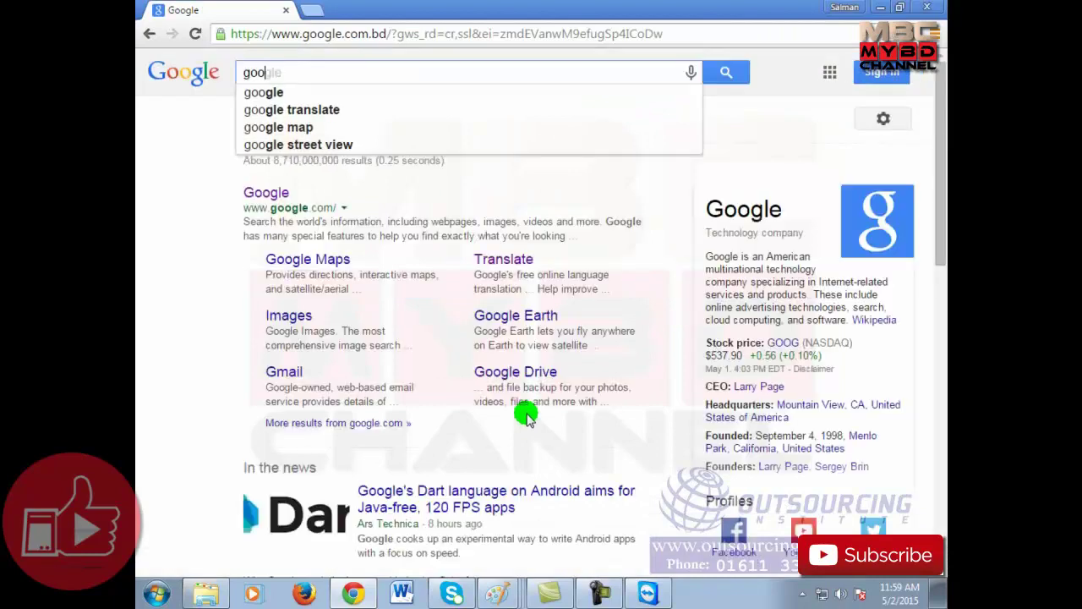
{"action": "type", "text": "ve"}
{"action": "key", "text": "Return"}
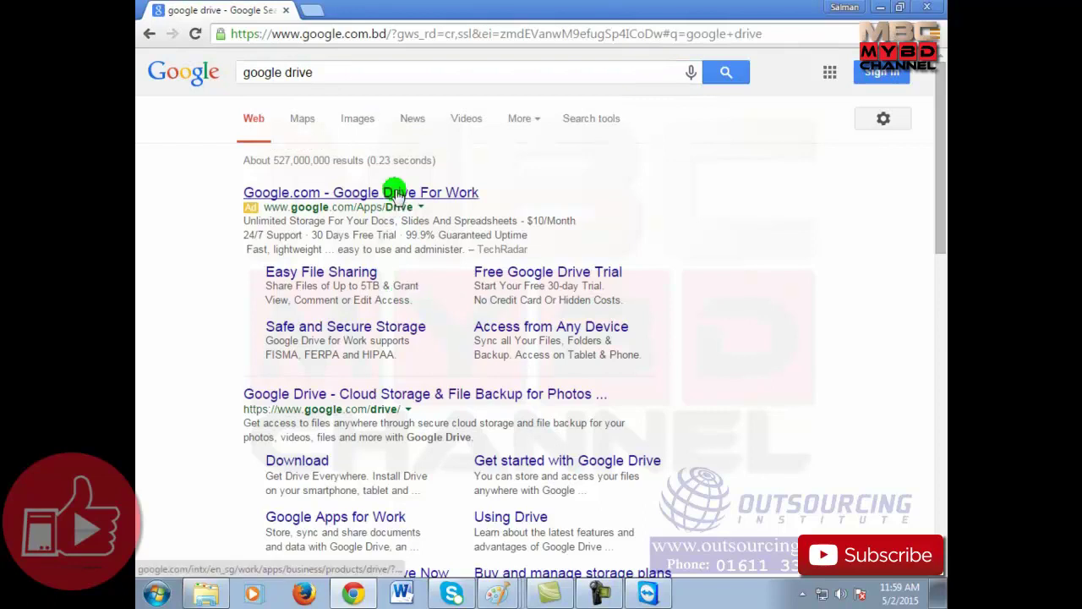
Step: Open the Google Drive - Cloud Storage & File Backup result and proceed to the Drive account selection
{"action": "left_click", "coordinate": [336, 395]}
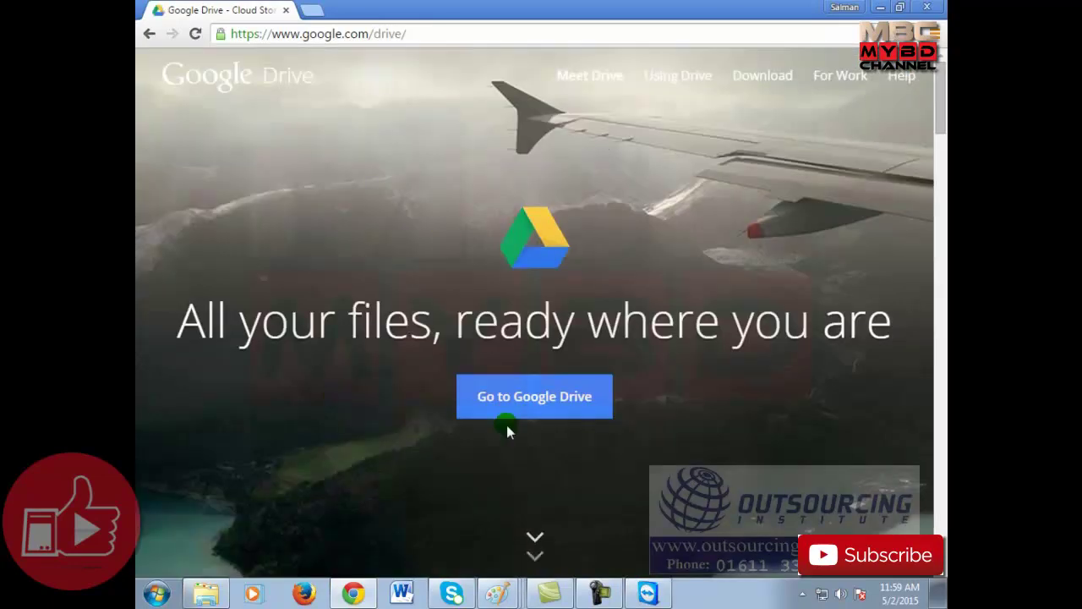
{"action": "left_click", "coordinate": [539, 408]}
{"action": "left_click", "coordinate": [539, 408]}
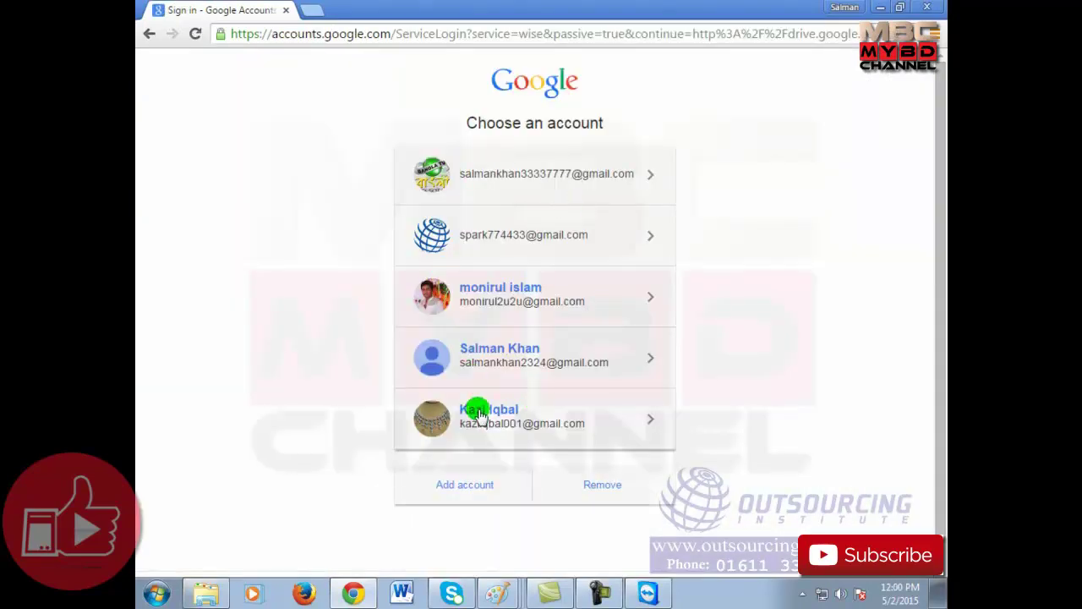
Step: Sign in to the fourth listed account with its password and move past the mobile number verification page
{"action": "left_click", "coordinate": [492, 366]}
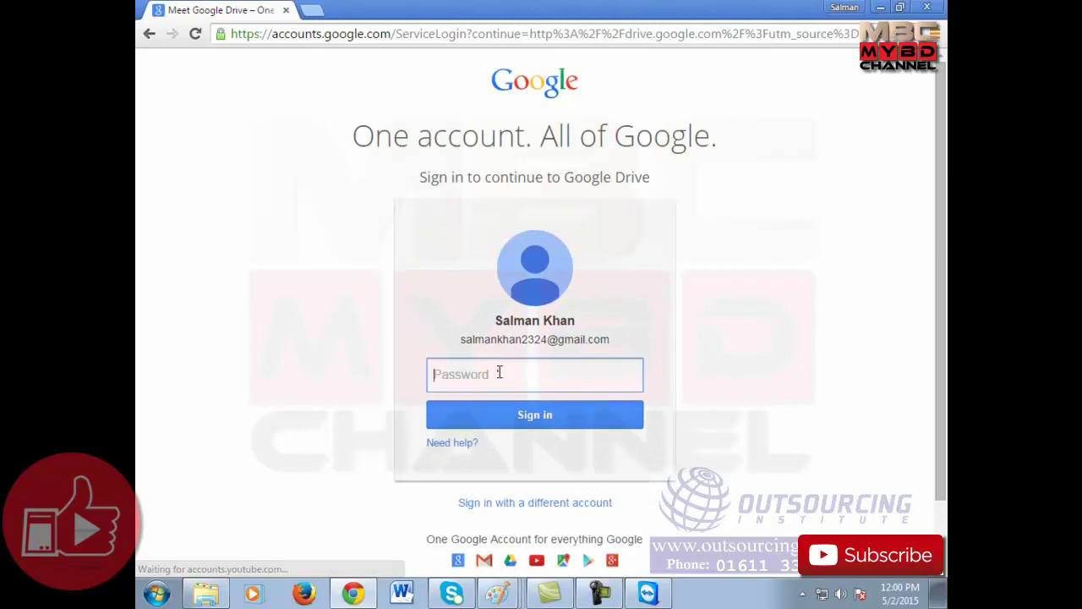
{"action": "left_click", "coordinate": [499, 372]}
{"action": "type", "text": "*********"}
{"action": "key", "text": "Return"}
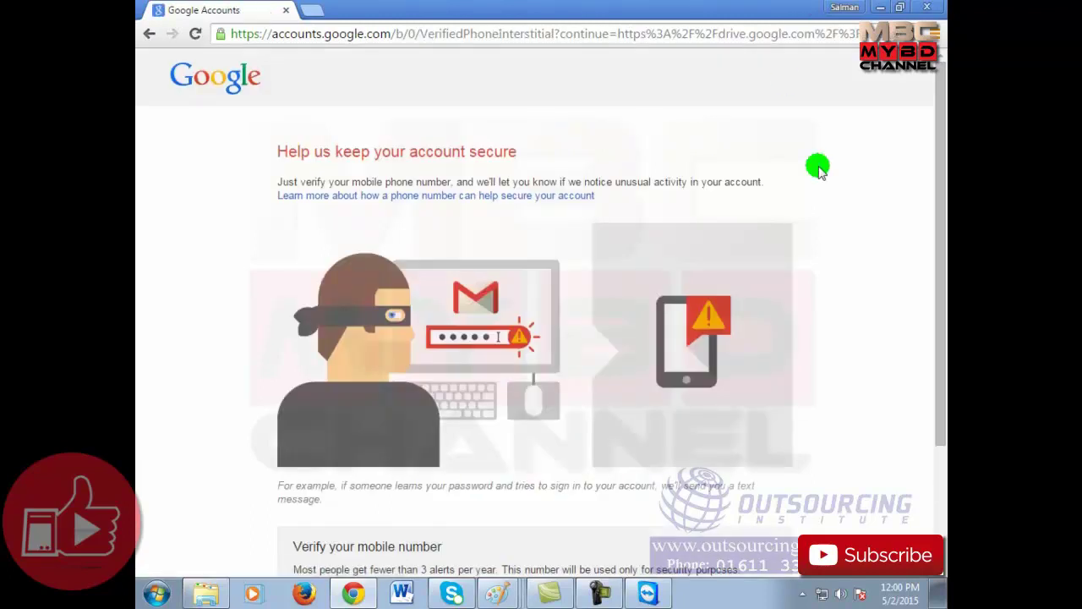
{"action": "scroll", "coordinate": [804, 177], "scroll_direction": "down", "scroll_amount": 2}
{"action": "left_click", "coordinate": [628, 466]}
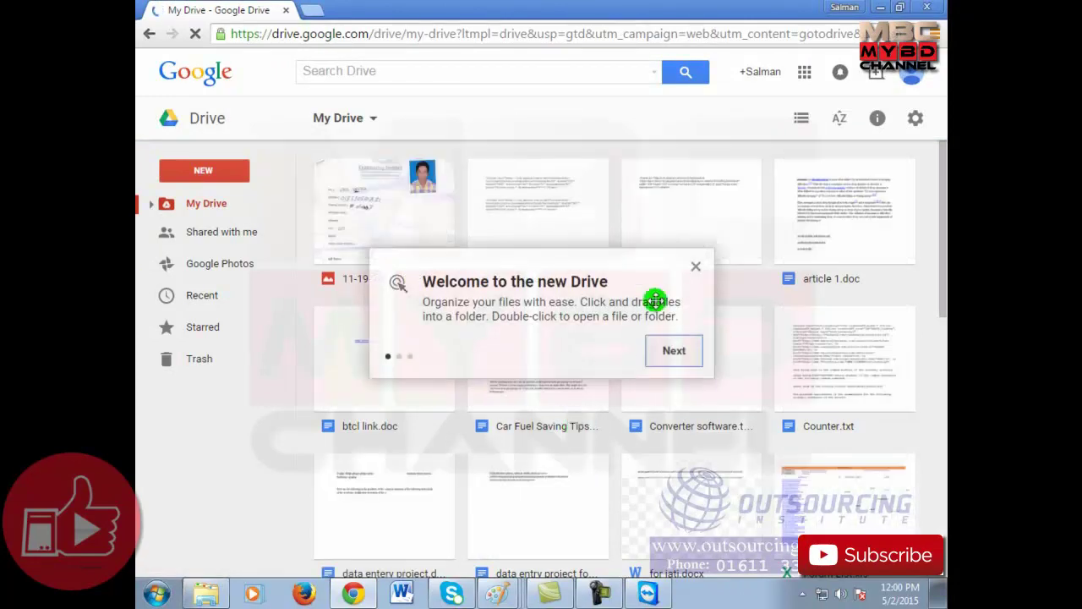
Step: Close the Welcome to the new Drive message and look through the files stored in My Drive
{"action": "left_click", "coordinate": [695, 267]}
{"action": "scroll", "coordinate": [744, 364], "scroll_direction": "down", "scroll_amount": 8}
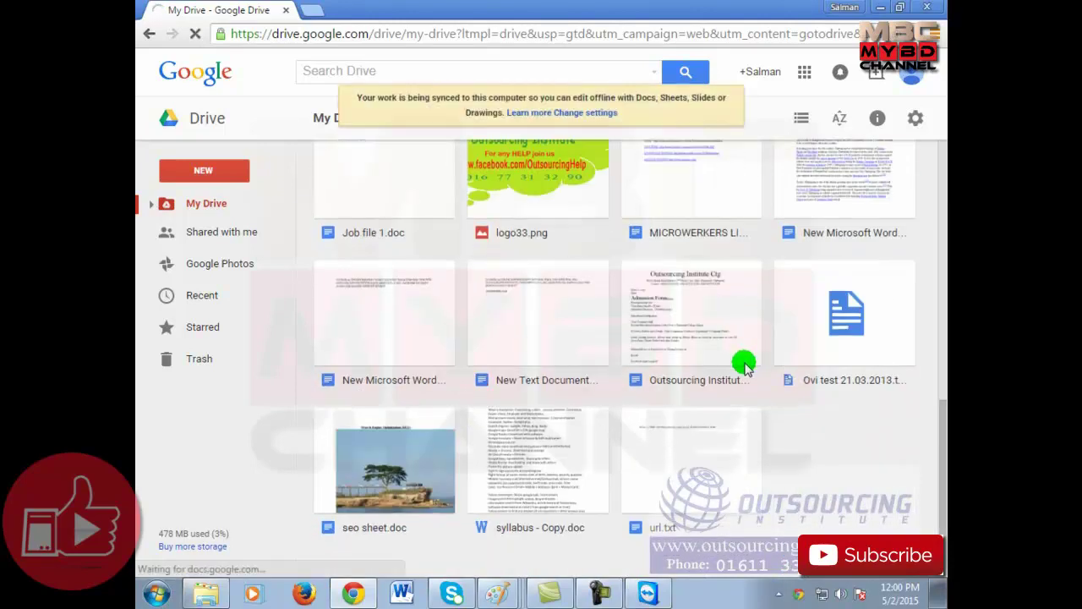
{"action": "scroll", "coordinate": [744, 364], "scroll_direction": "up", "scroll_amount": 3}
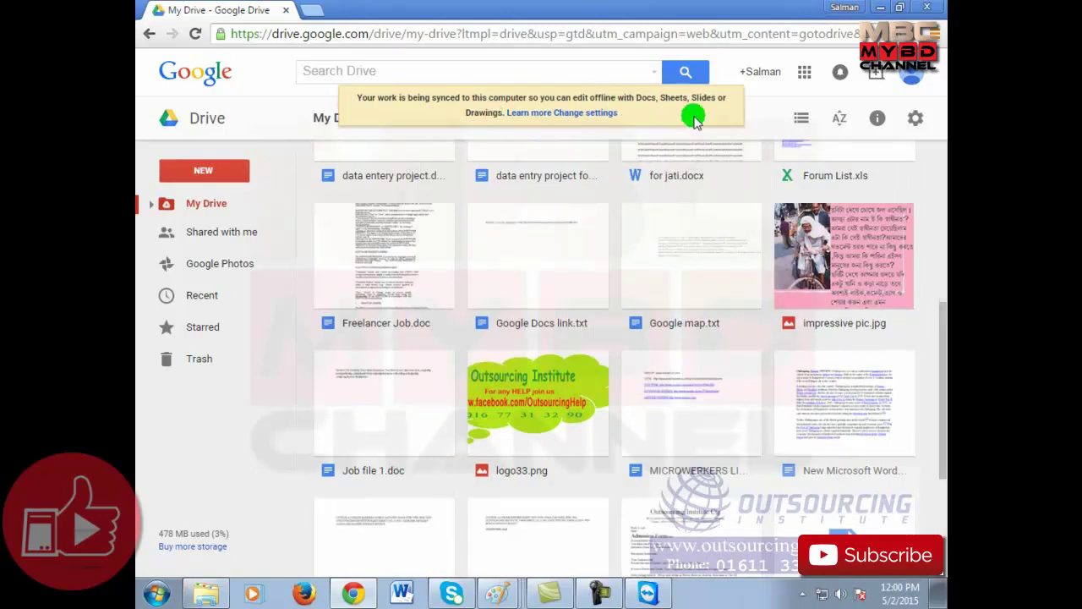
{"action": "scroll", "coordinate": [732, 347], "scroll_direction": "down", "scroll_amount": 3}
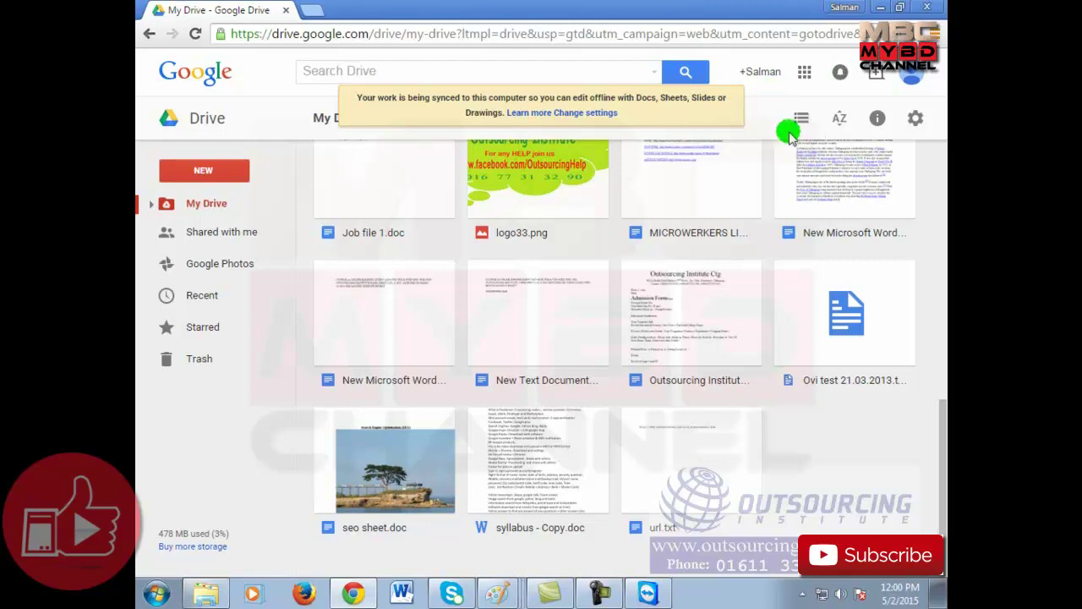
{"action": "scroll", "coordinate": [759, 210], "scroll_direction": "up", "scroll_amount": 3}
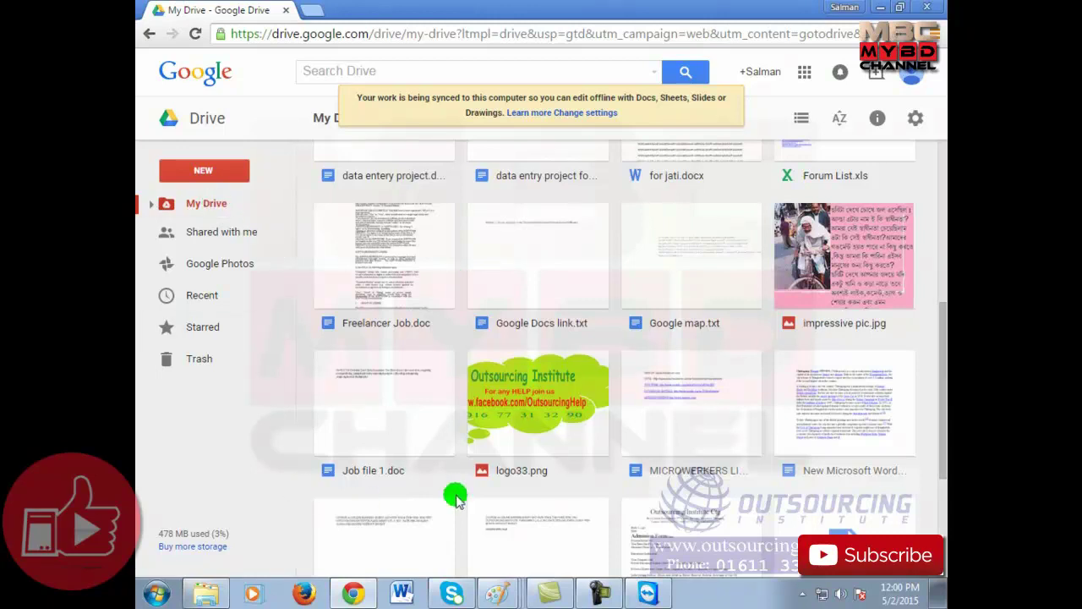
Step: Upload the crow image AP HART93 20Mar10 cutout_kjm5340.png from the Videos library to My Drive and close the upload notice
{"action": "left_click", "coordinate": [235, 175]}
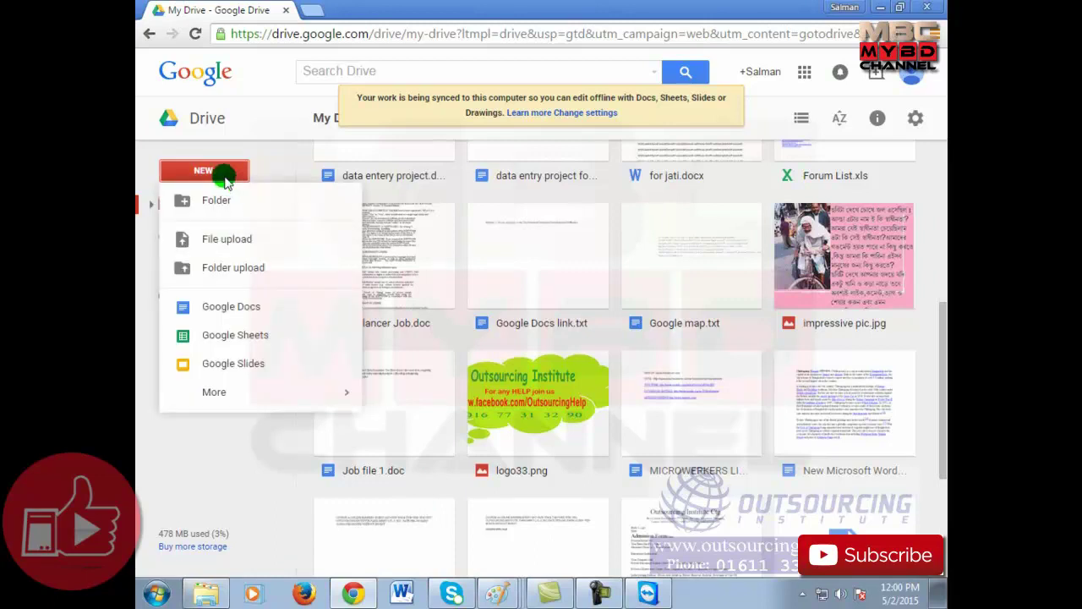
{"action": "left_click", "coordinate": [228, 241]}
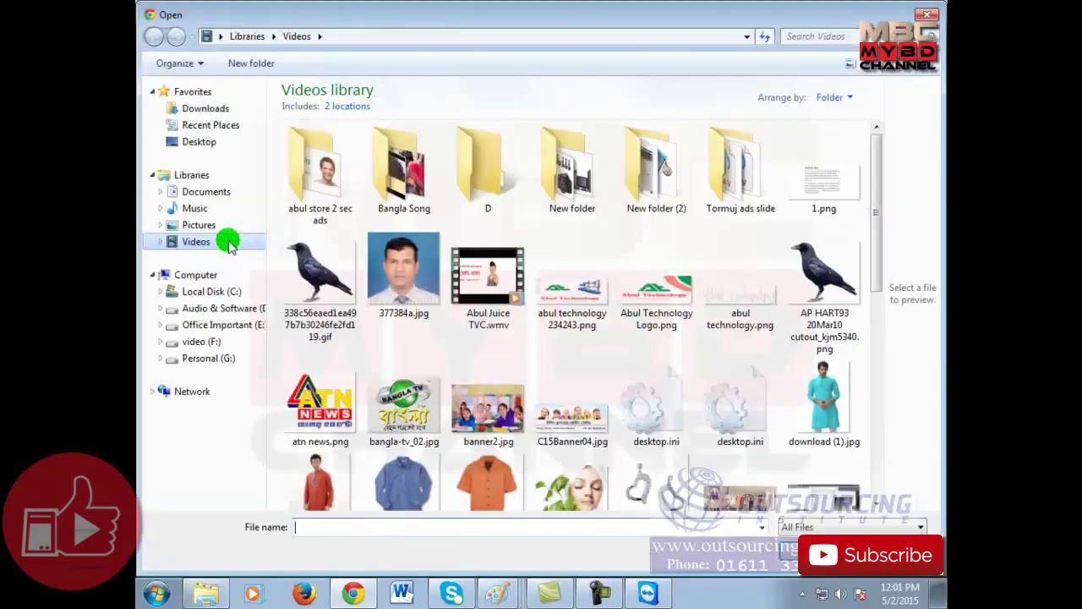
{"action": "left_click", "coordinate": [806, 274]}
{"action": "left_click_drag", "start_coordinate": [807, 274], "coordinate": [913, 288]}
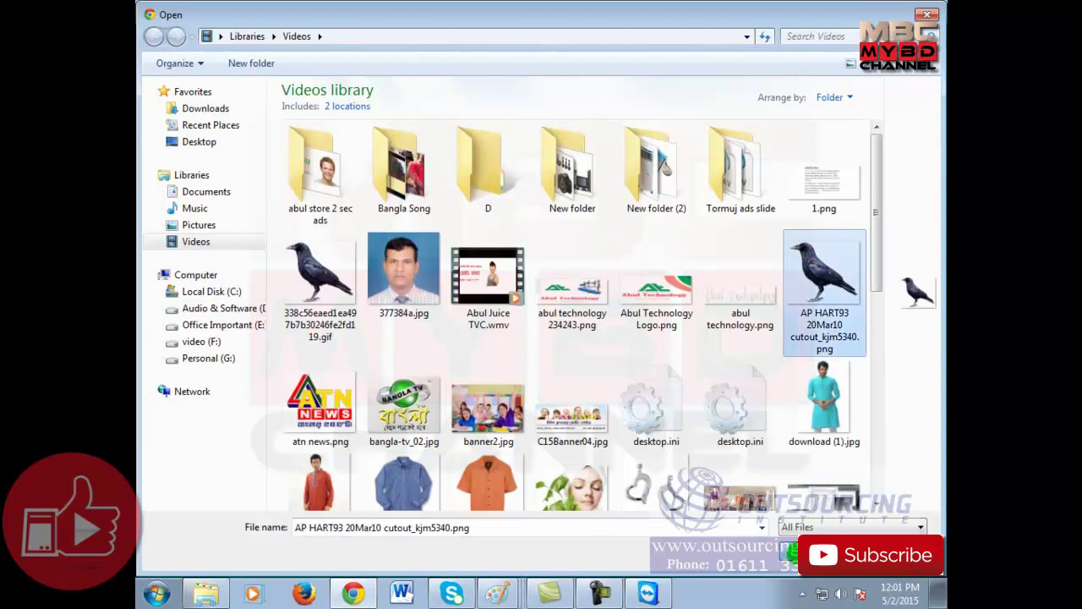
{"action": "key", "text": "Return"}
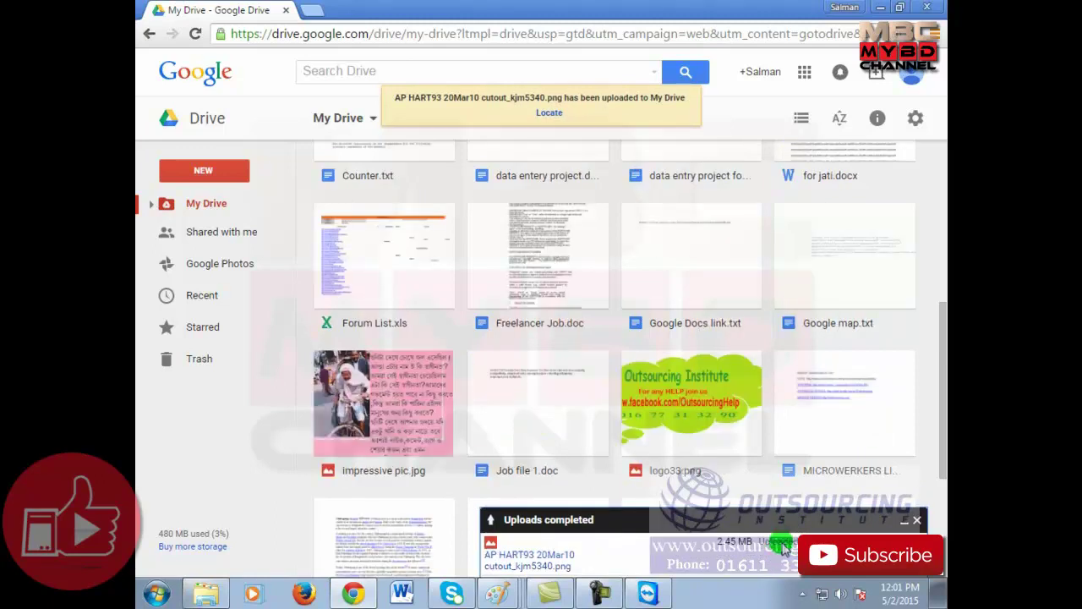
{"action": "left_click", "coordinate": [925, 522]}
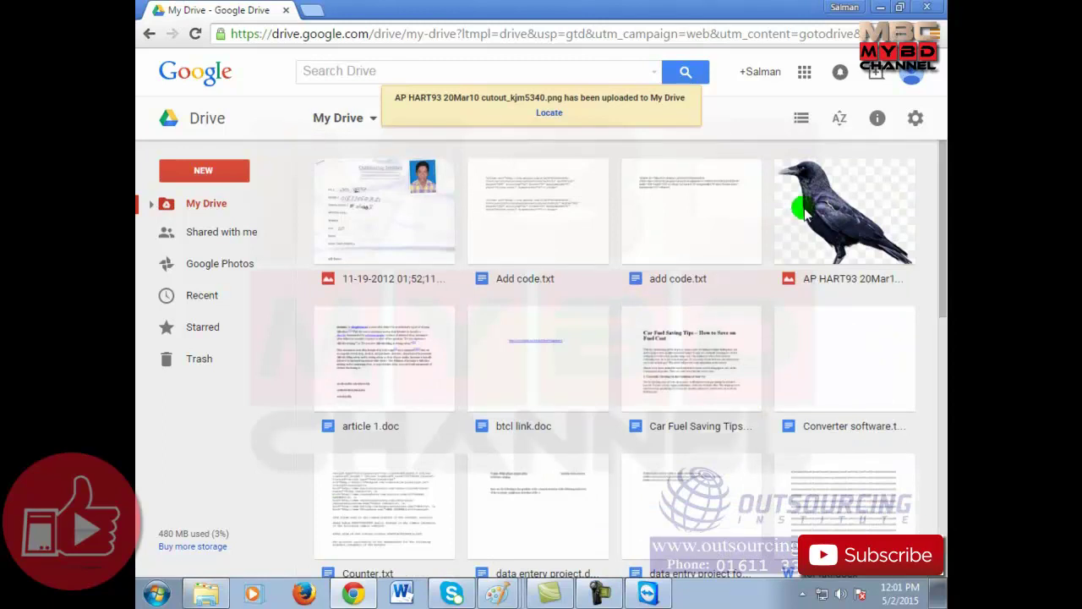
Step: Upload History english 2.docx from the Documents library to My Drive
{"action": "left_click", "coordinate": [227, 173]}
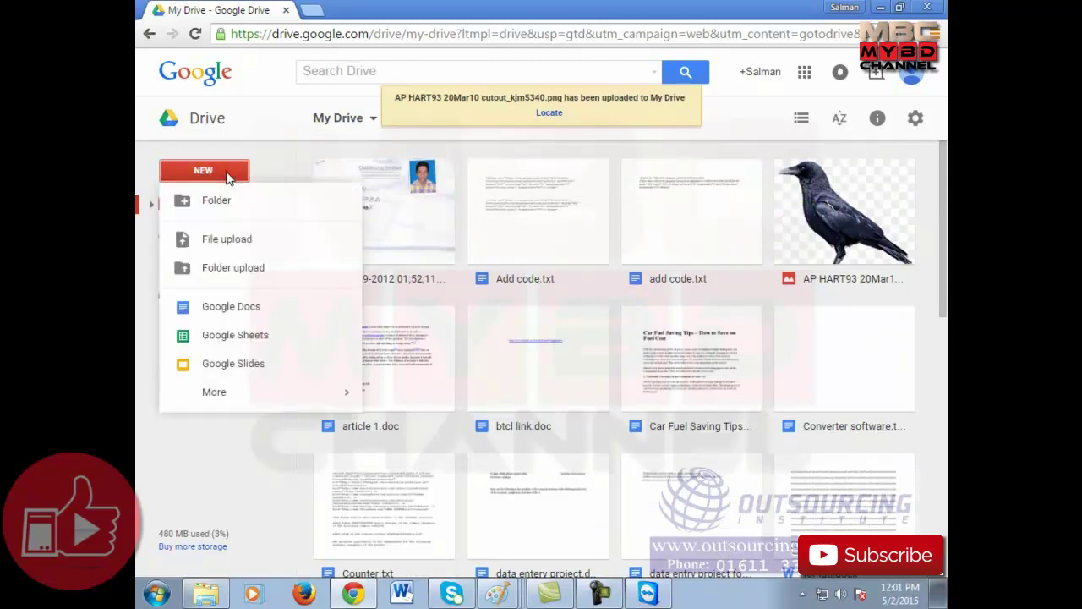
{"action": "left_click", "coordinate": [241, 240]}
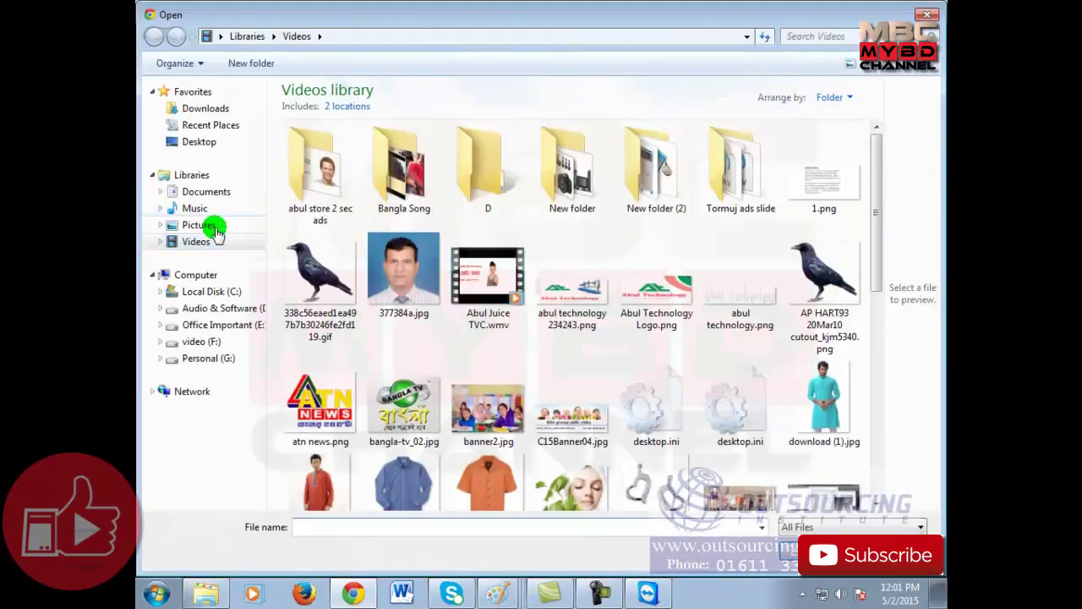
{"action": "left_click", "coordinate": [188, 188]}
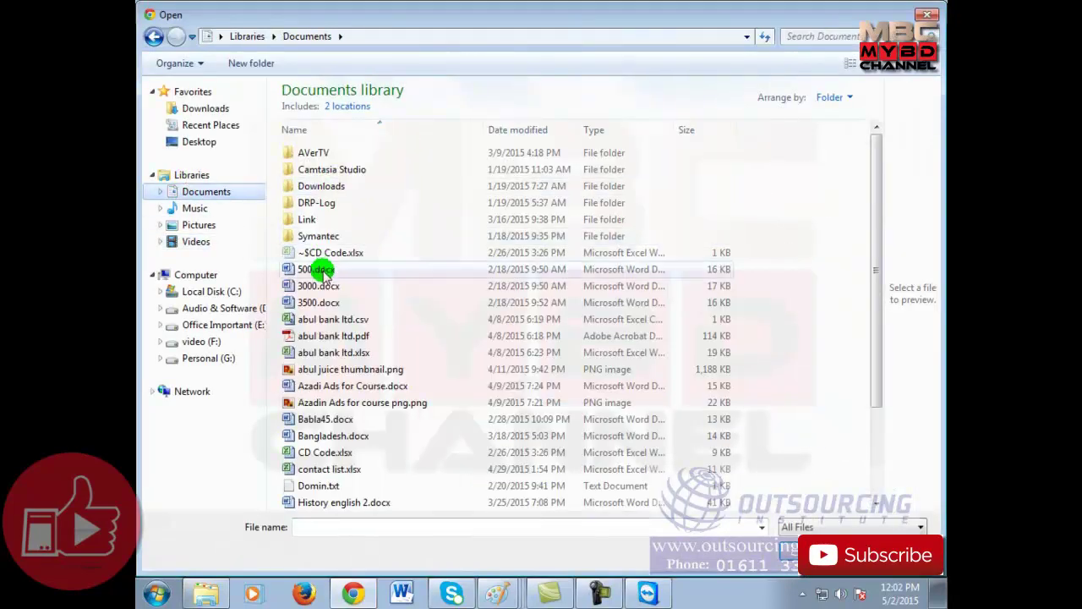
{"action": "left_click", "coordinate": [352, 471]}
{"action": "left_click", "coordinate": [346, 502]}
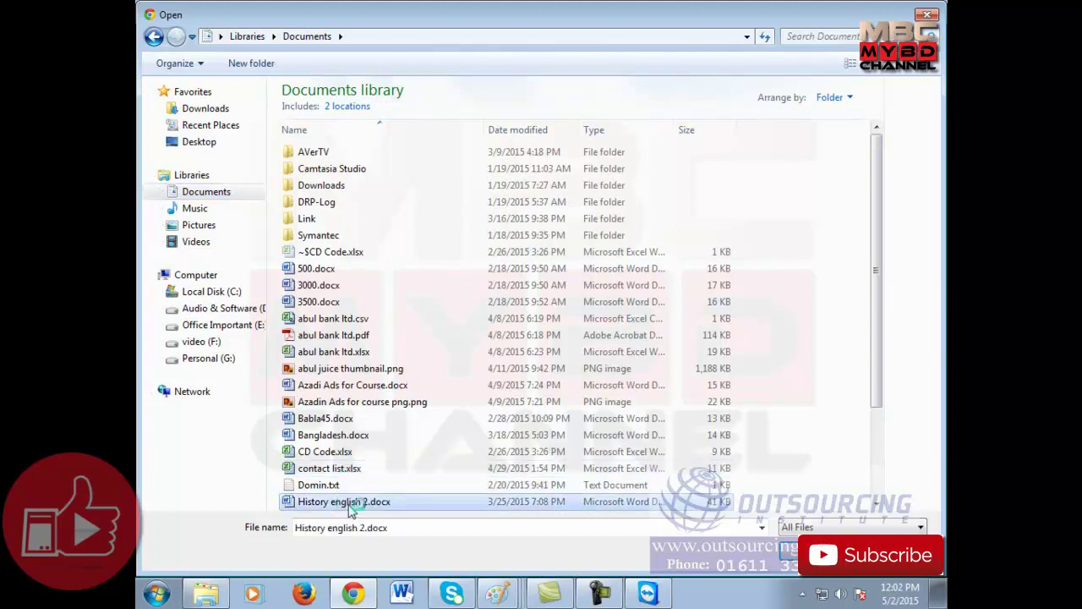
{"action": "left_click", "coordinate": [788, 552]}
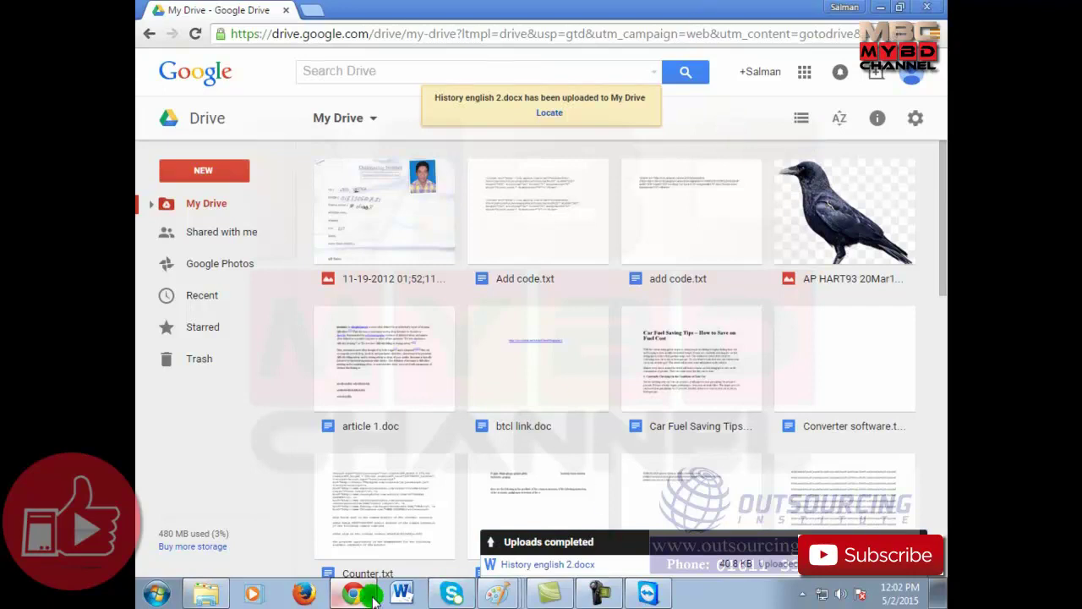
Step: Switch to Windows Explorer and play the video internet 9 Cloud Computing.wmv from the SEO CD 8 folder
{"action": "left_click", "coordinate": [207, 590]}
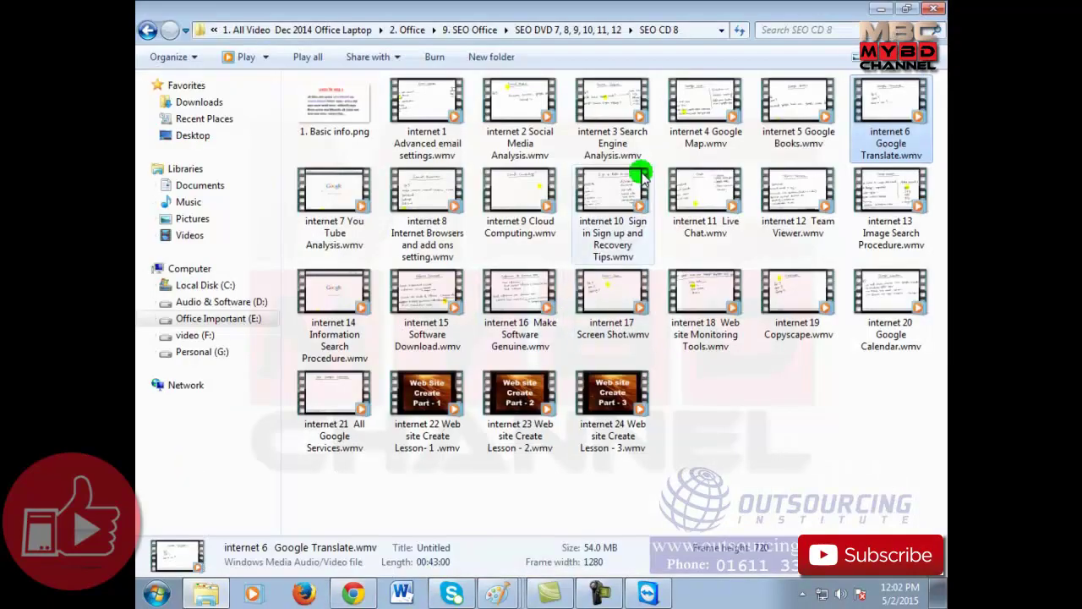
{"action": "left_click", "coordinate": [524, 220]}
{"action": "left_click", "coordinate": [520, 227]}
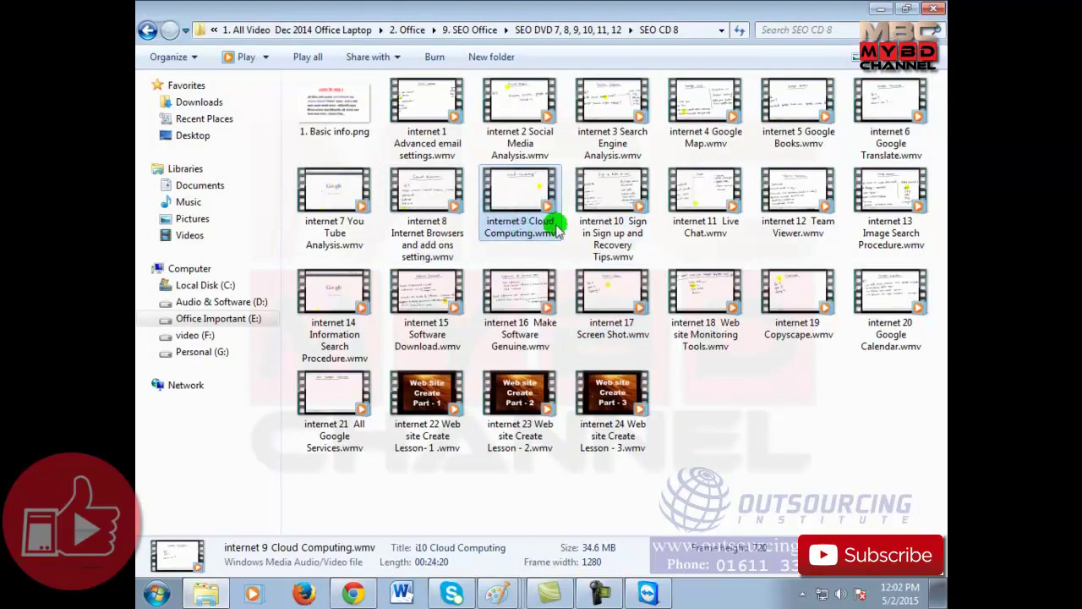
{"action": "left_click", "coordinate": [512, 197]}
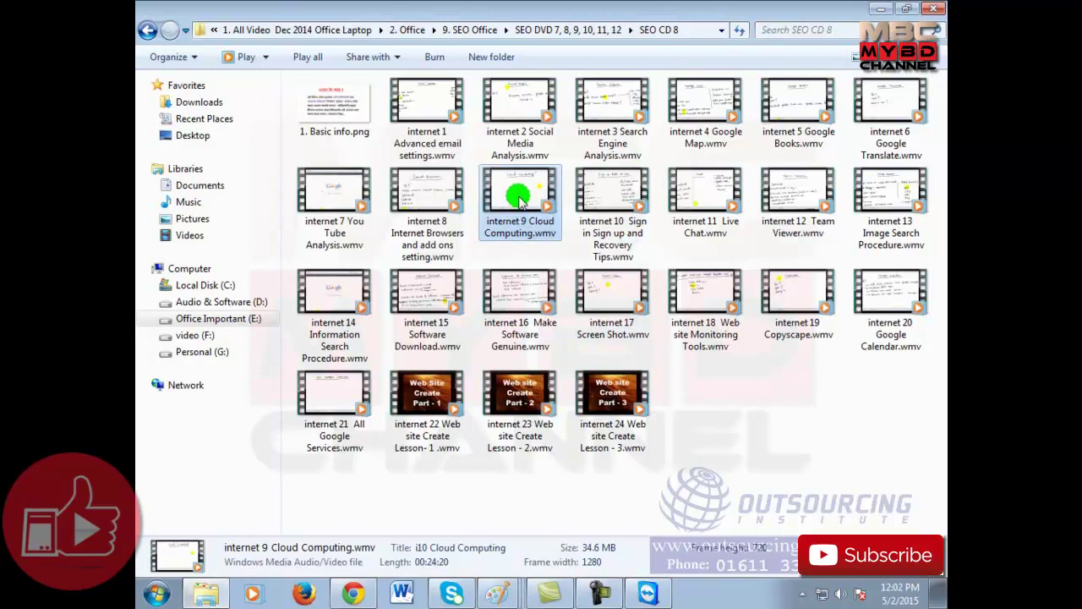
{"action": "left_click", "coordinate": [520, 198]}
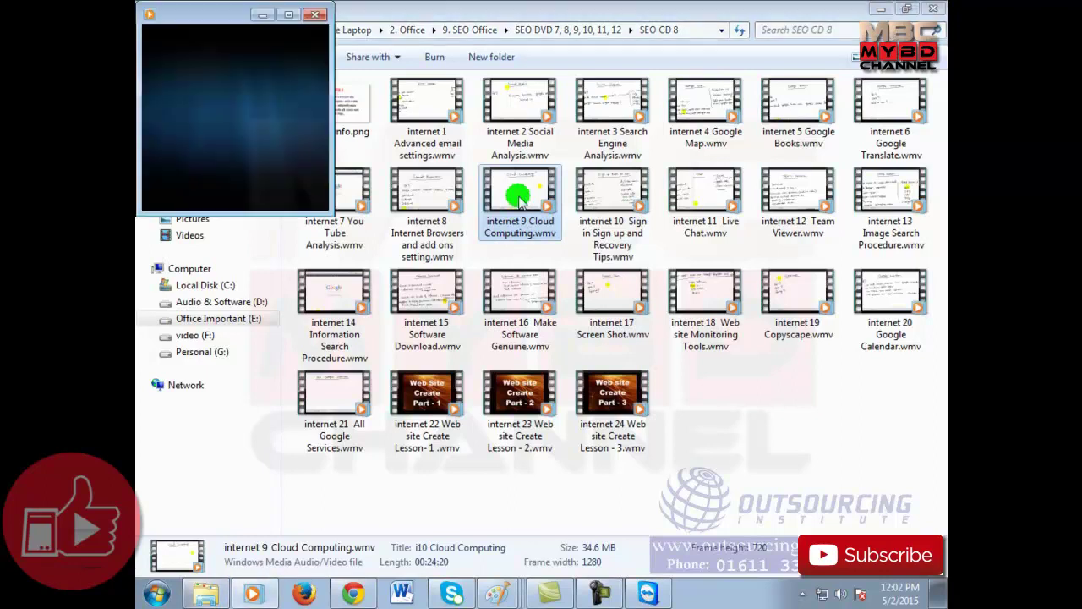
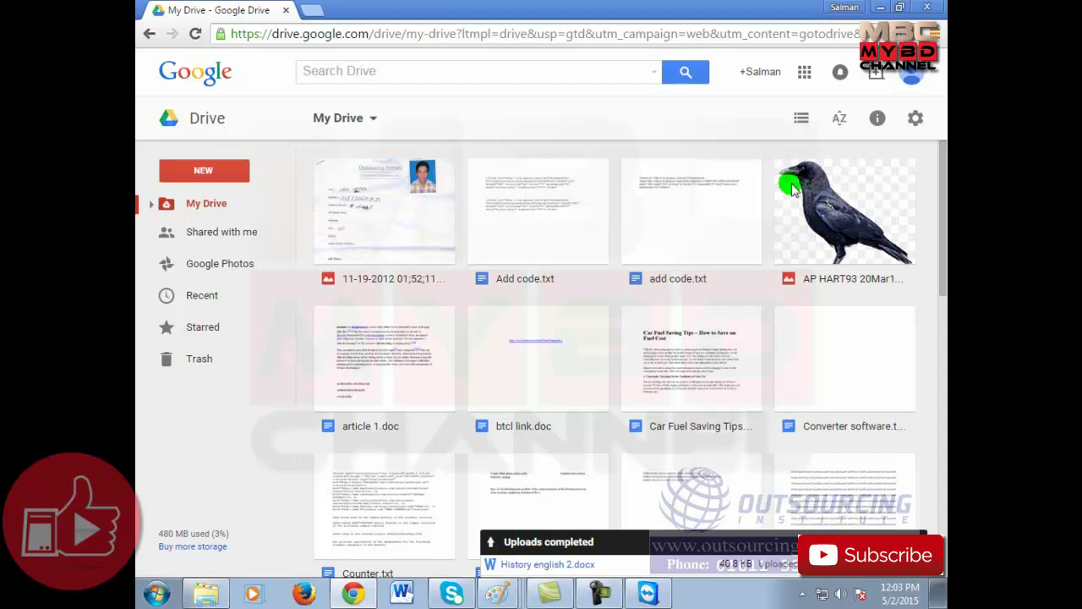
Step: Turn on link sharing for the crow image in My Drive, copy its shareable link and close the sharing dialog
{"action": "right_click", "coordinate": [832, 192]}
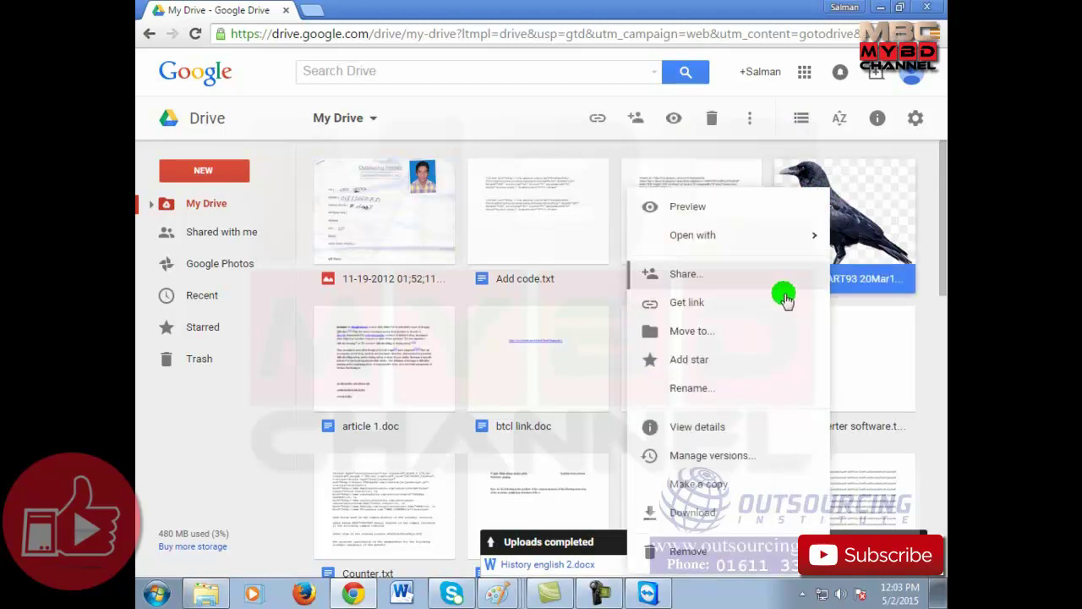
{"action": "left_click", "coordinate": [687, 276]}
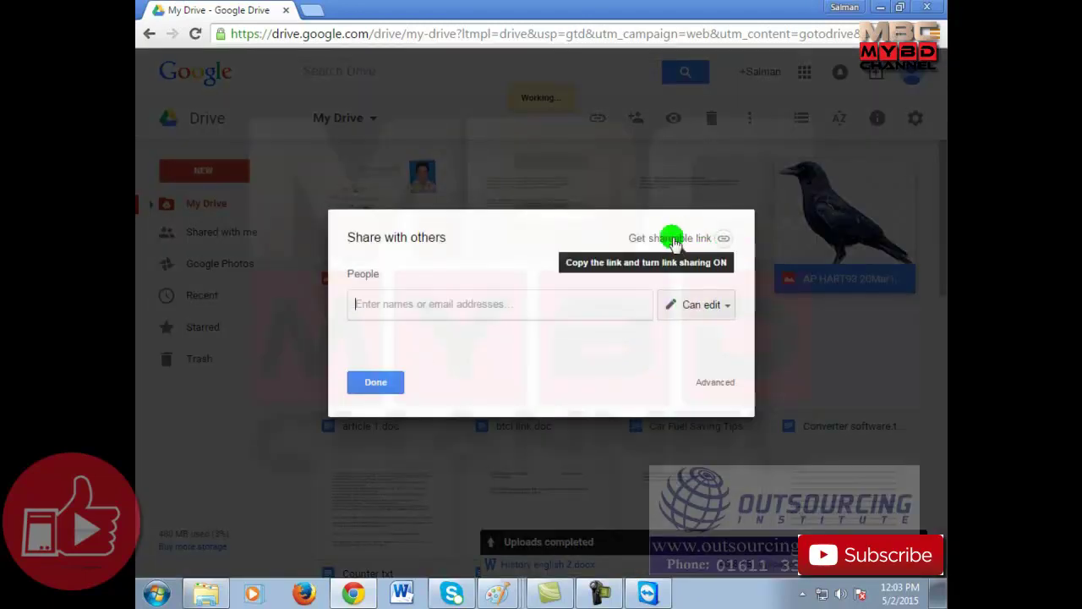
{"action": "left_click", "coordinate": [674, 240]}
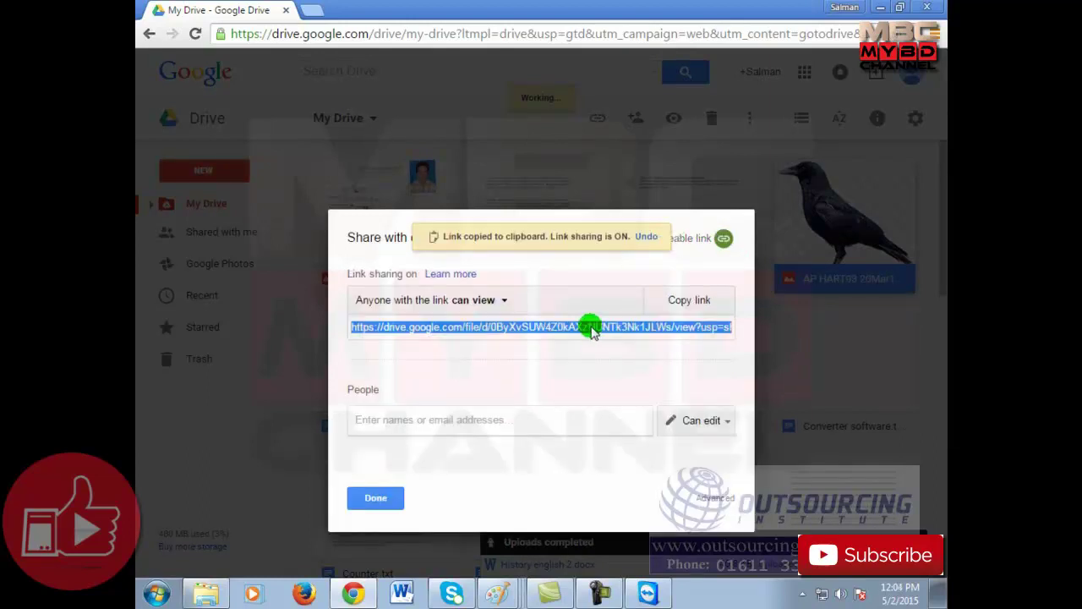
{"action": "right_click", "coordinate": [605, 329]}
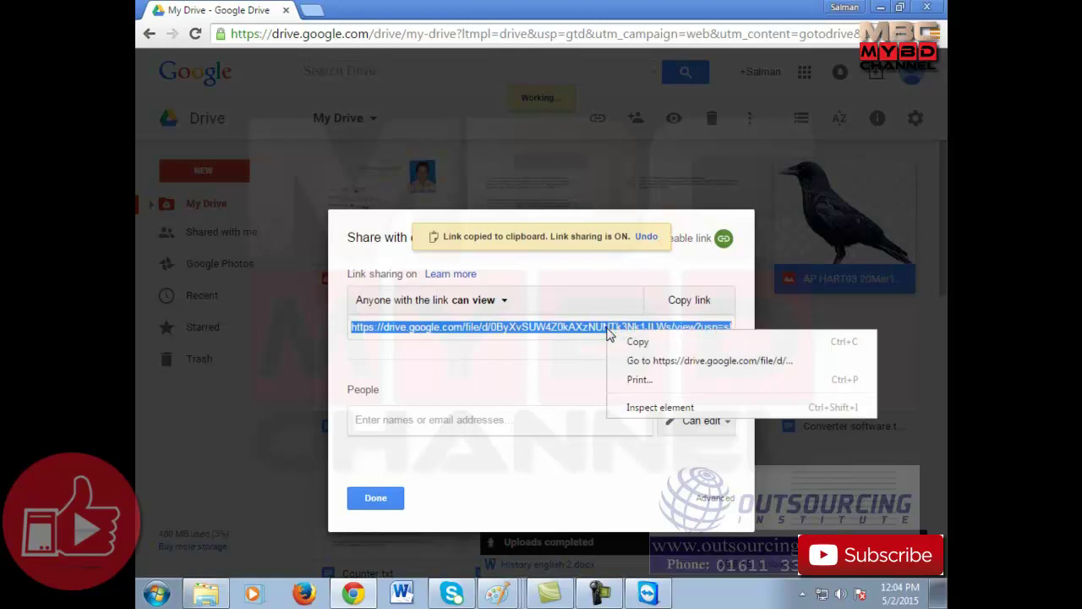
{"action": "left_click", "coordinate": [630, 342]}
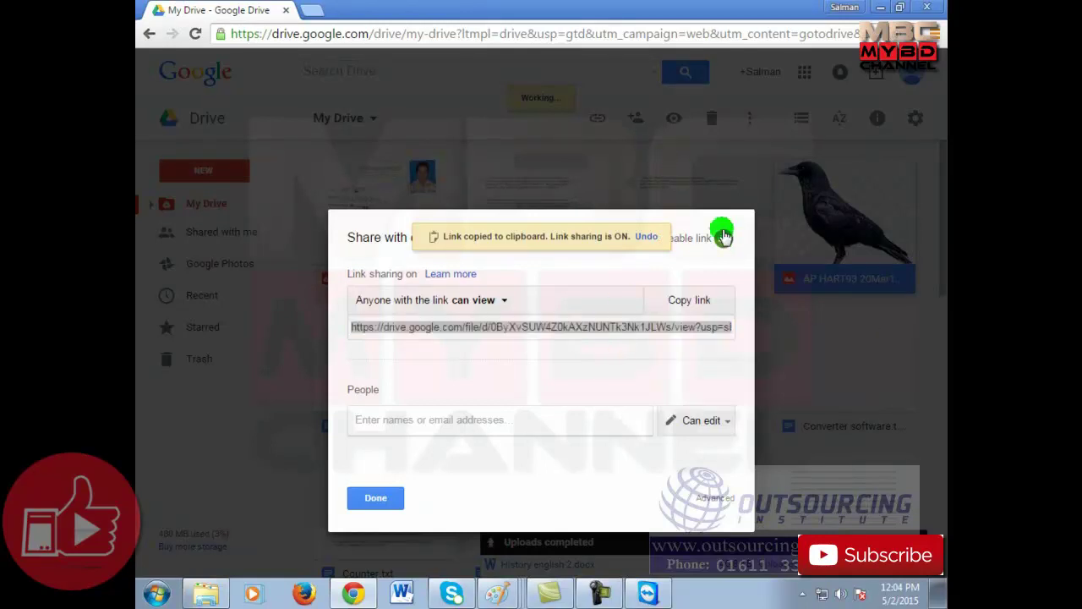
{"action": "left_click", "coordinate": [376, 499]}
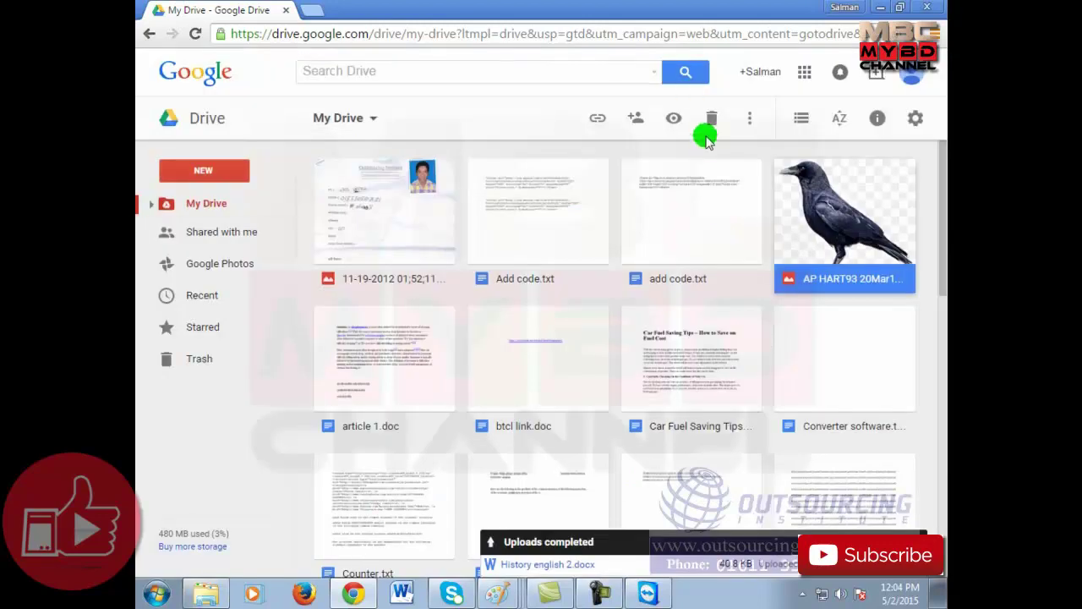
{"action": "left_click", "coordinate": [314, 10]}
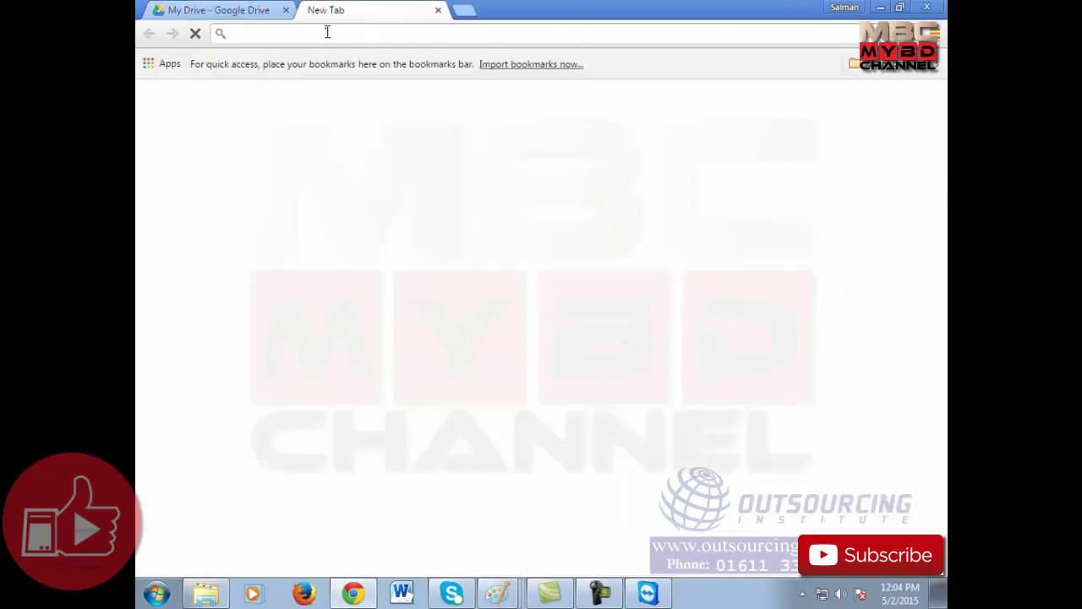
{"action": "left_click", "coordinate": [327, 32]}
{"action": "type", "text": "www.fa"}
{"action": "key", "text": "Return"}
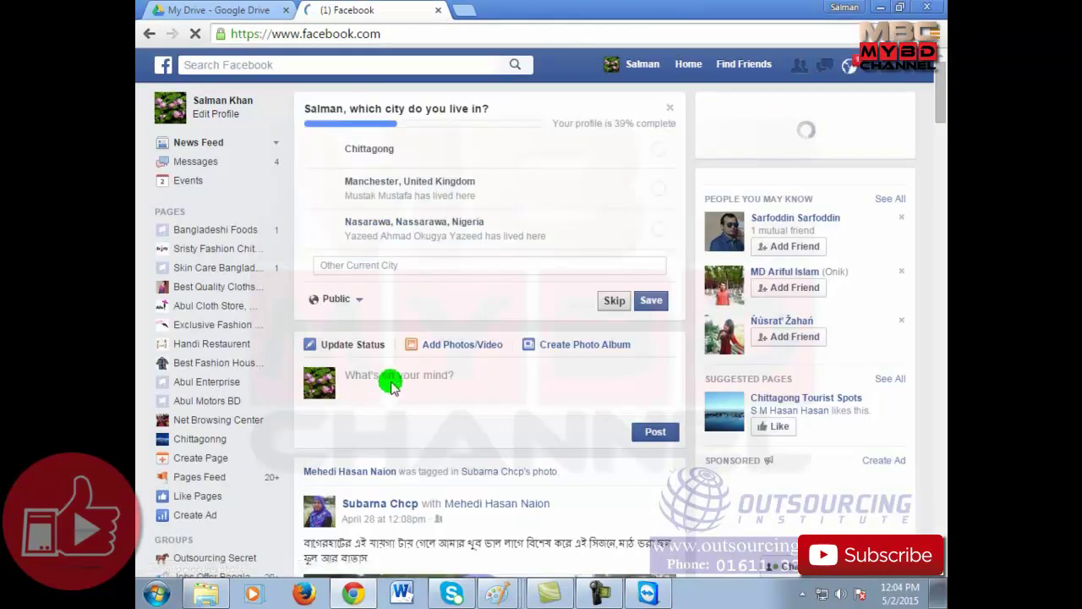
Step: Paste the copied Drive link into a new status update and publish the post
{"action": "left_click", "coordinate": [387, 383]}
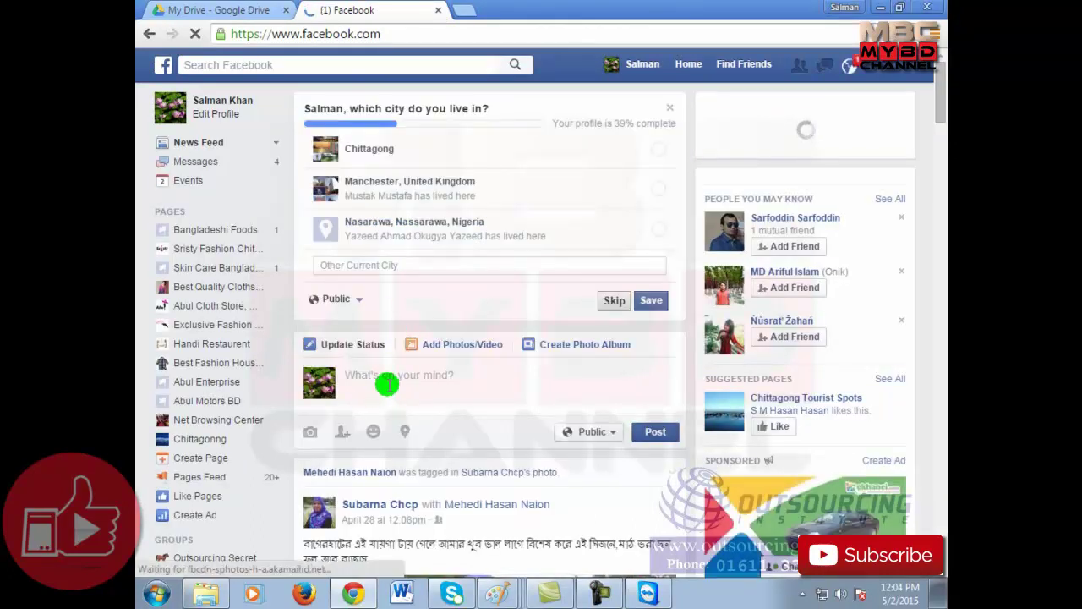
{"action": "key", "text": "ctrl+v"}
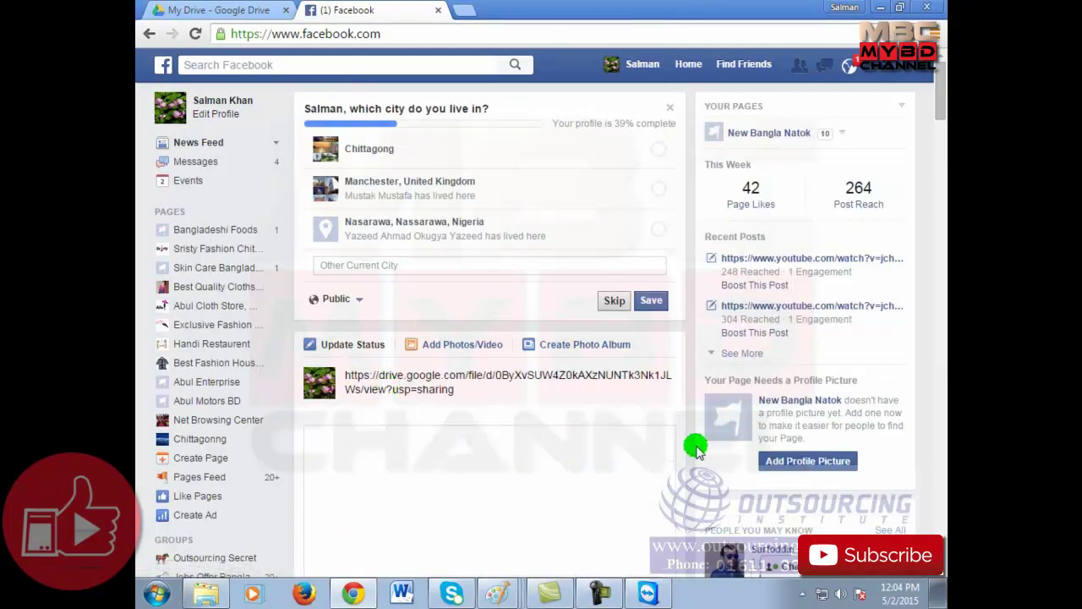
{"action": "scroll", "coordinate": [695, 421], "scroll_direction": "down", "scroll_amount": 3}
{"action": "left_click", "coordinate": [656, 459]}
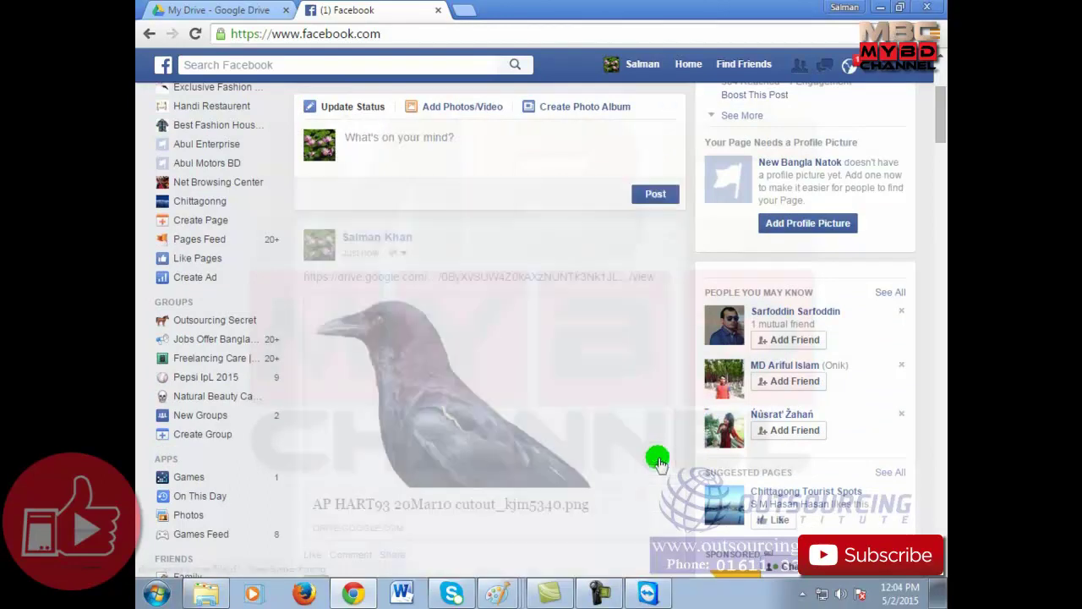
Step: Open the crow image from the Drive link in the published post, then return to the Facebook feed
{"action": "scroll", "coordinate": [677, 431], "scroll_direction": "down", "scroll_amount": 1}
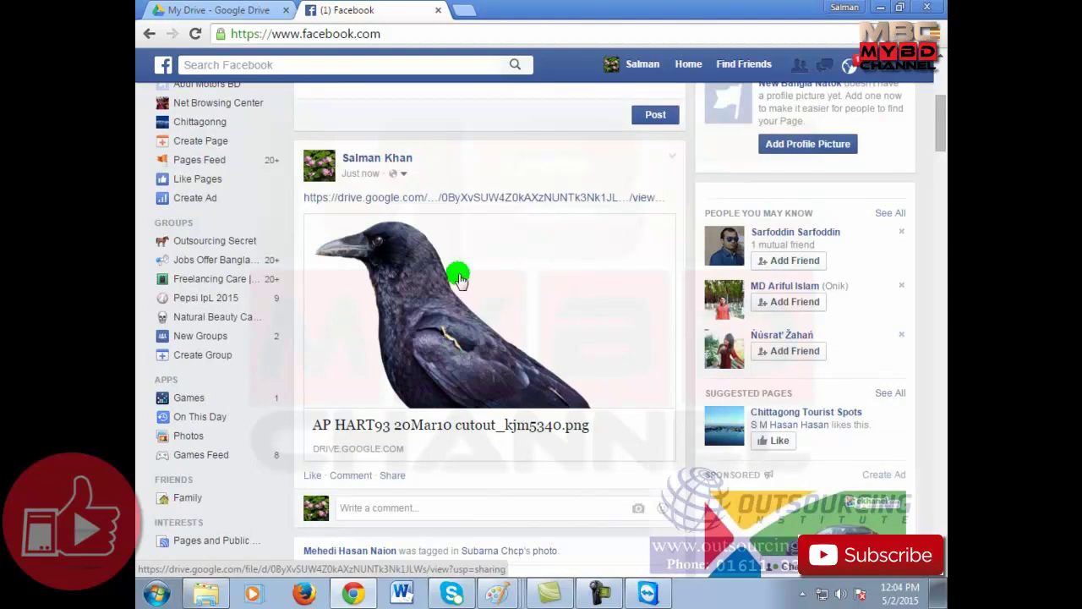
{"action": "left_click", "coordinate": [473, 199]}
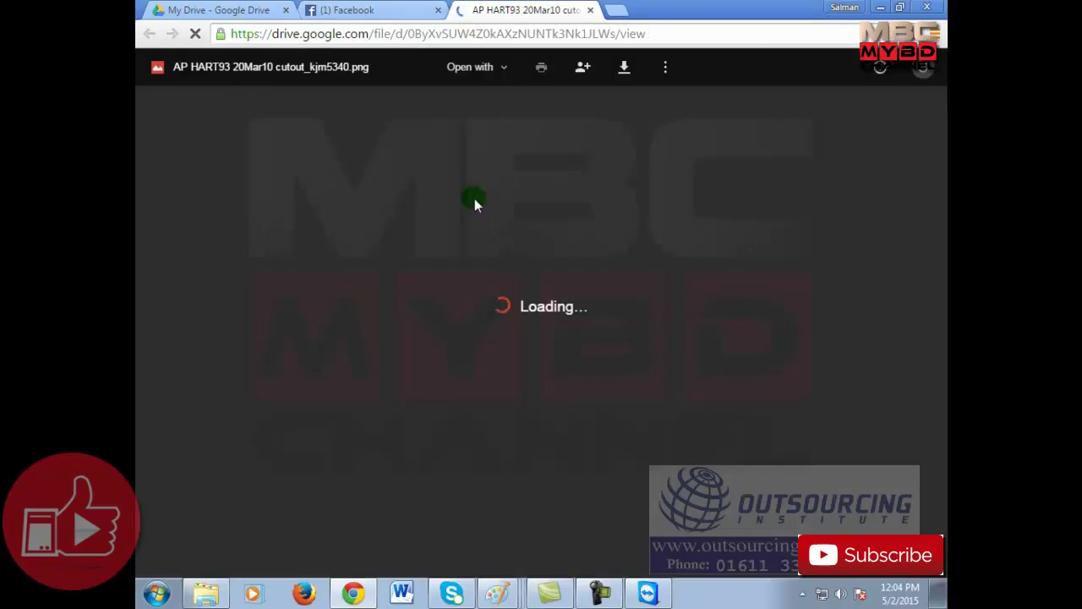
{"action": "left_click", "coordinate": [624, 70]}
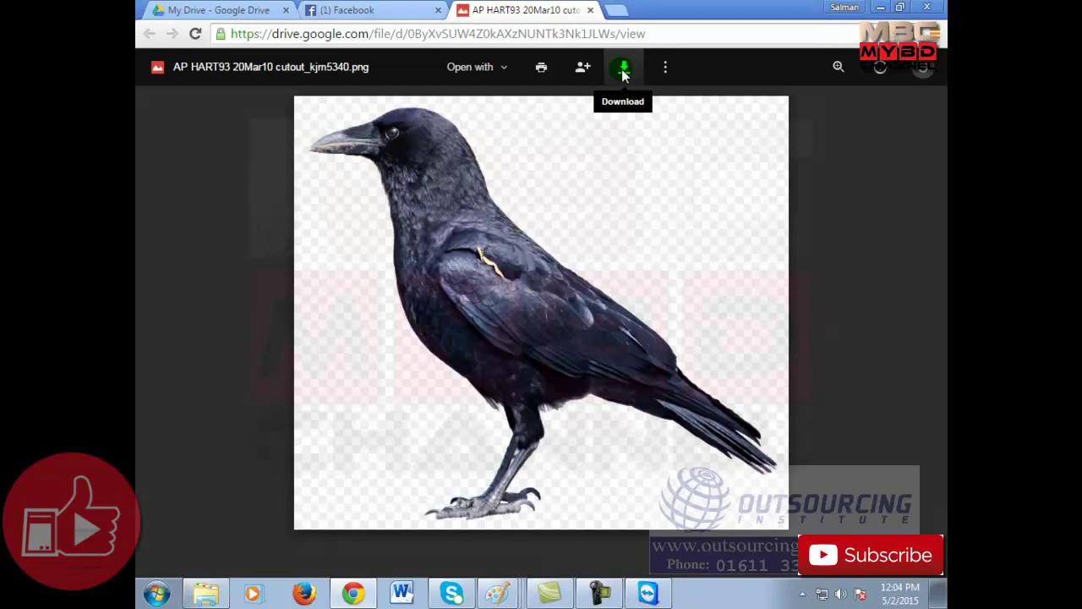
{"action": "left_click", "coordinate": [349, 9]}
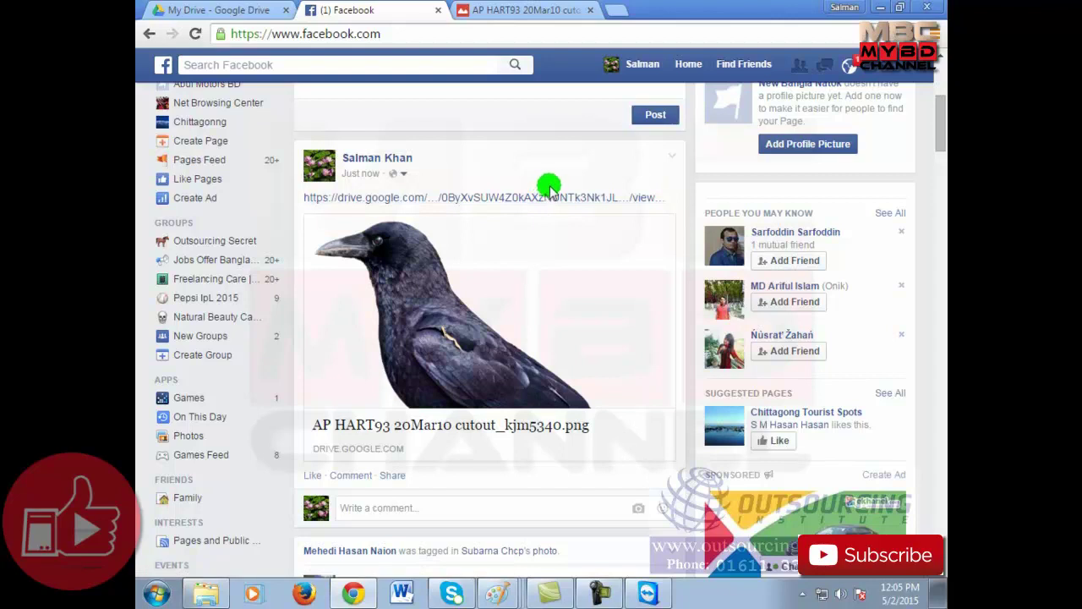
Step: Return to My Drive, review the link access options in the crow image's sharing settings and close them without changes
{"action": "left_click", "coordinate": [224, 10]}
{"action": "right_click", "coordinate": [808, 203]}
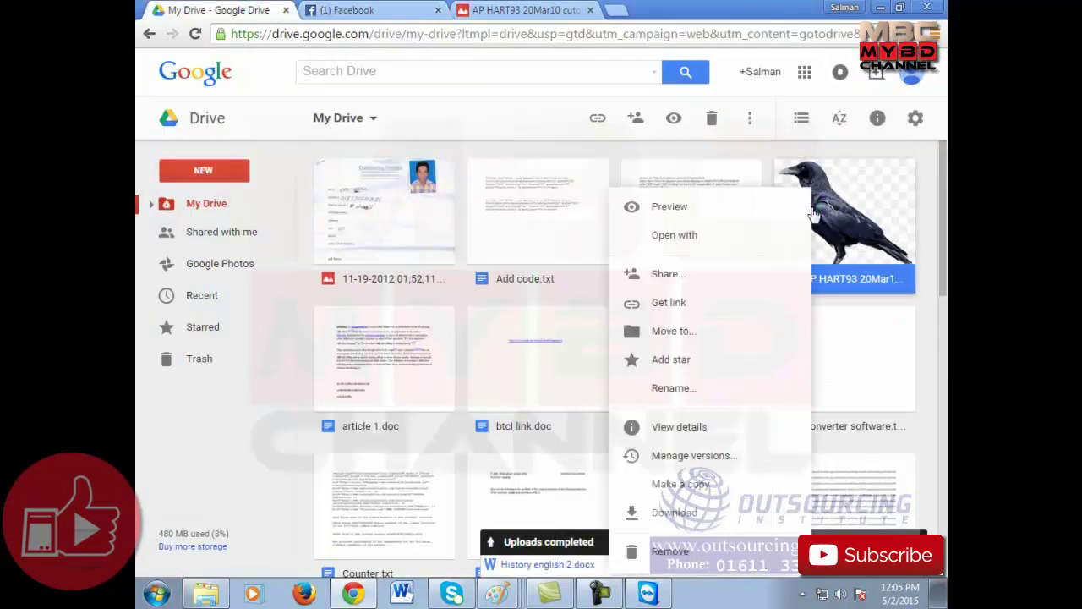
{"action": "left_click", "coordinate": [668, 276]}
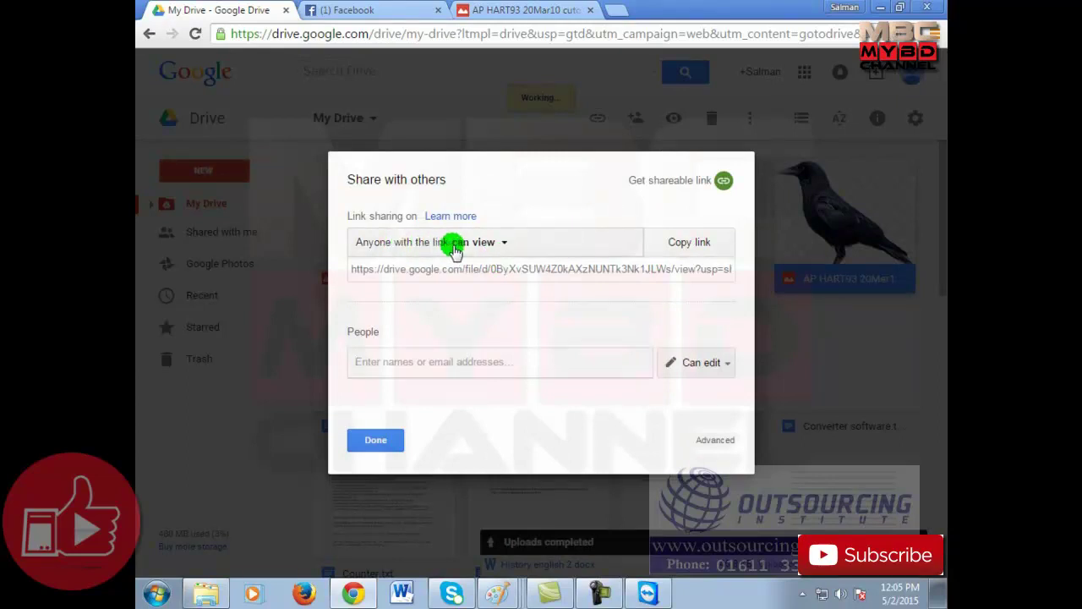
{"action": "left_click", "coordinate": [496, 245]}
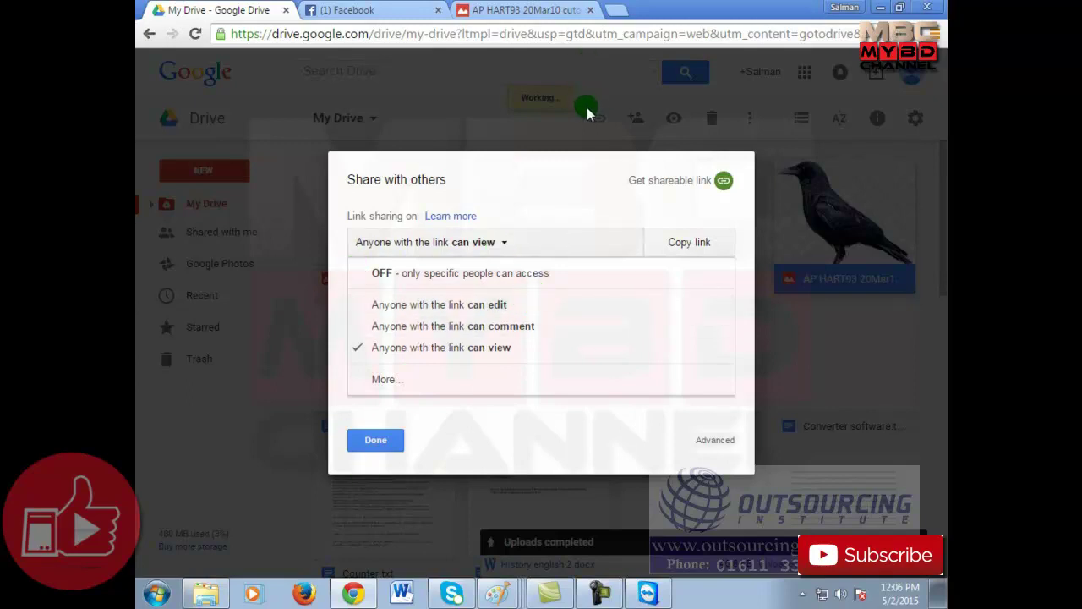
{"action": "left_click", "coordinate": [360, 440]}
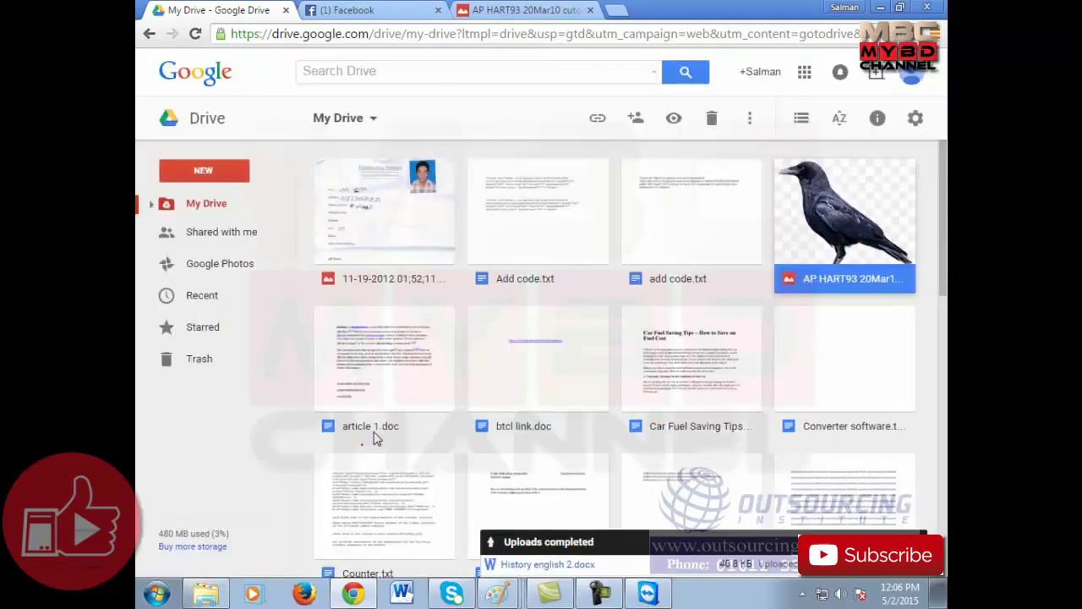
Step: Switch briefly to the SEO CD 8 folder in Windows Explorer, then return to My Drive and close the completed-upload notice
{"action": "left_click", "coordinate": [206, 593]}
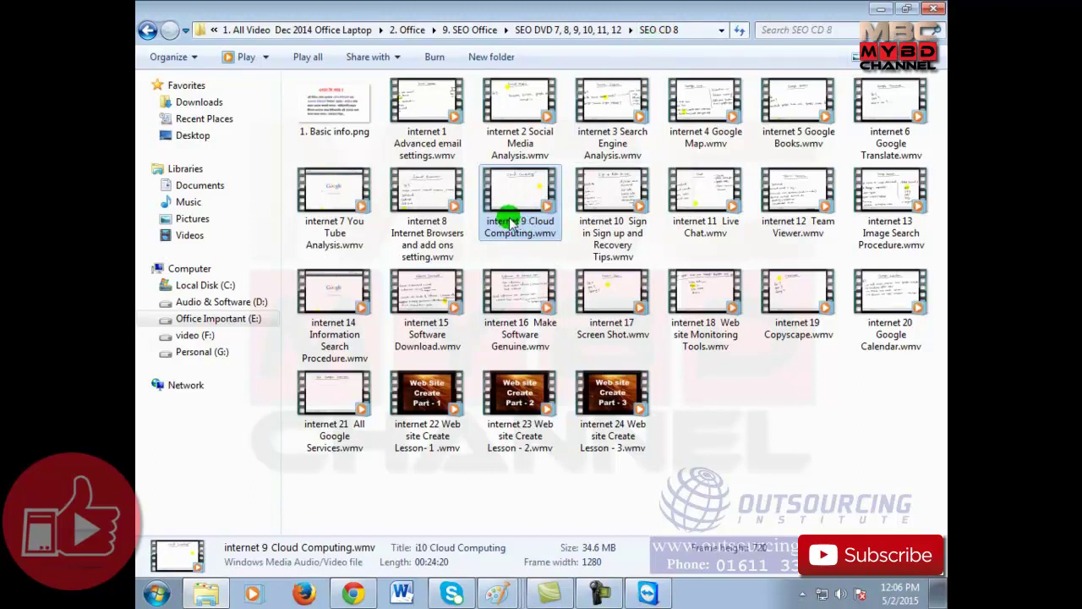
{"action": "left_click", "coordinate": [207, 594]}
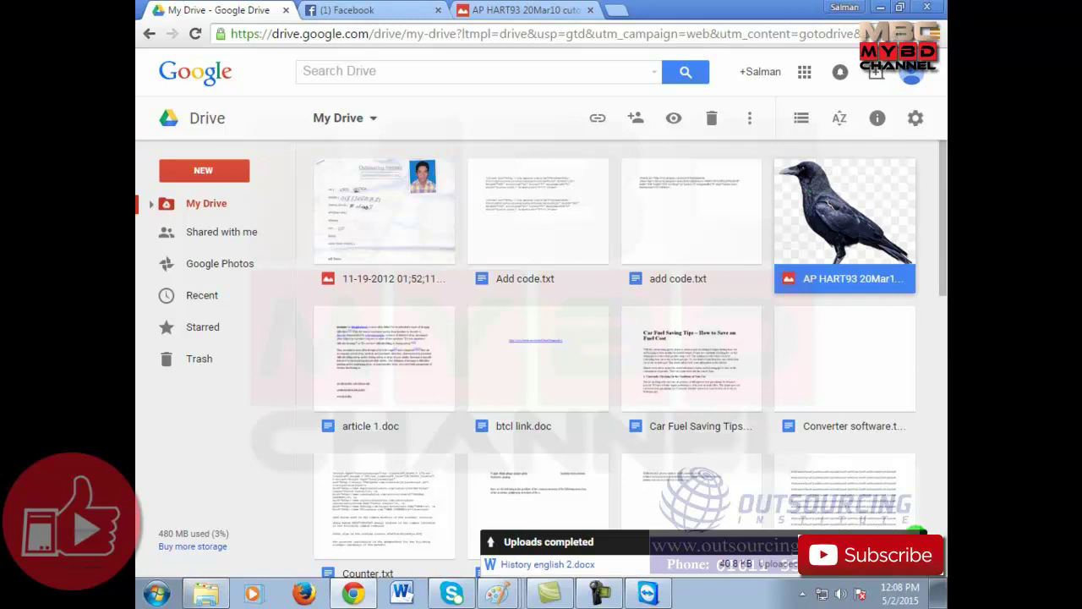
{"action": "left_click", "coordinate": [918, 533]}
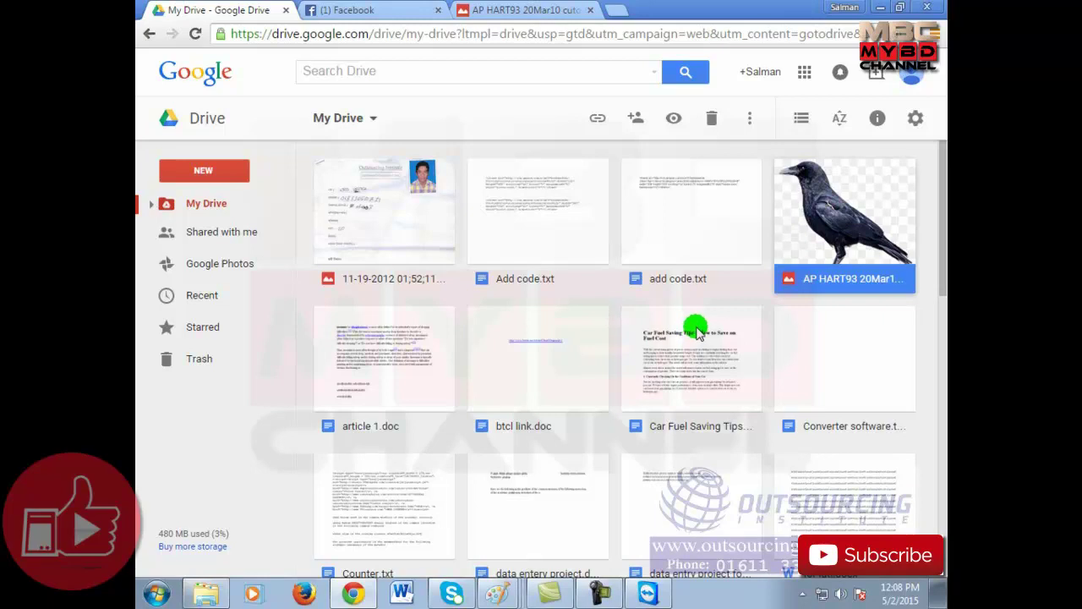
{"action": "scroll", "coordinate": [696, 329], "scroll_direction": "down", "scroll_amount": 2}
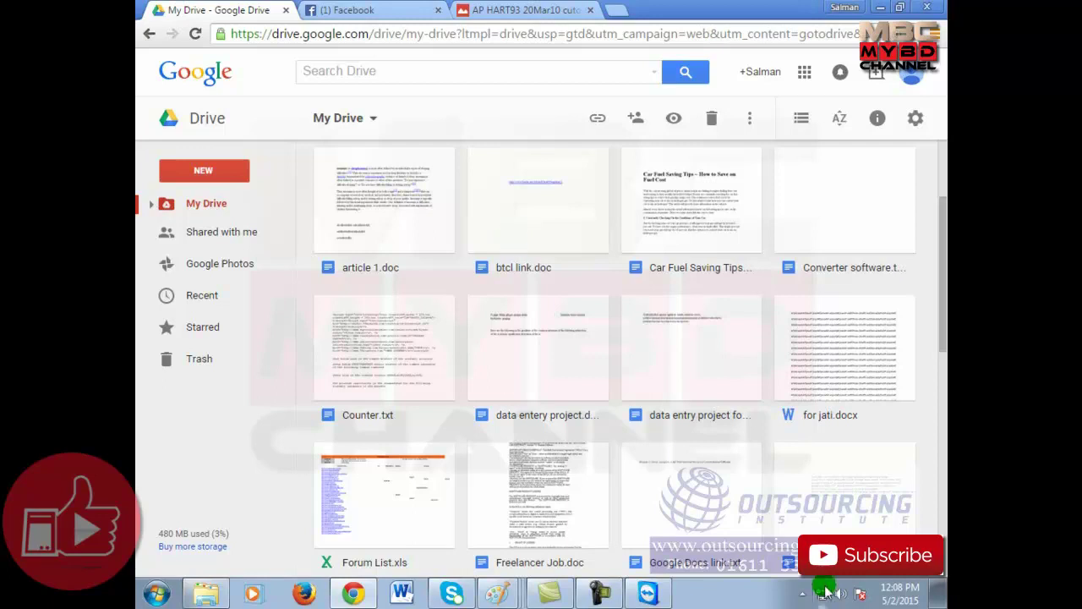
Step: Switch to Paint and draw a check mark beside item 5, google calender, in the information processing list
{"action": "left_click", "coordinate": [331, 9]}
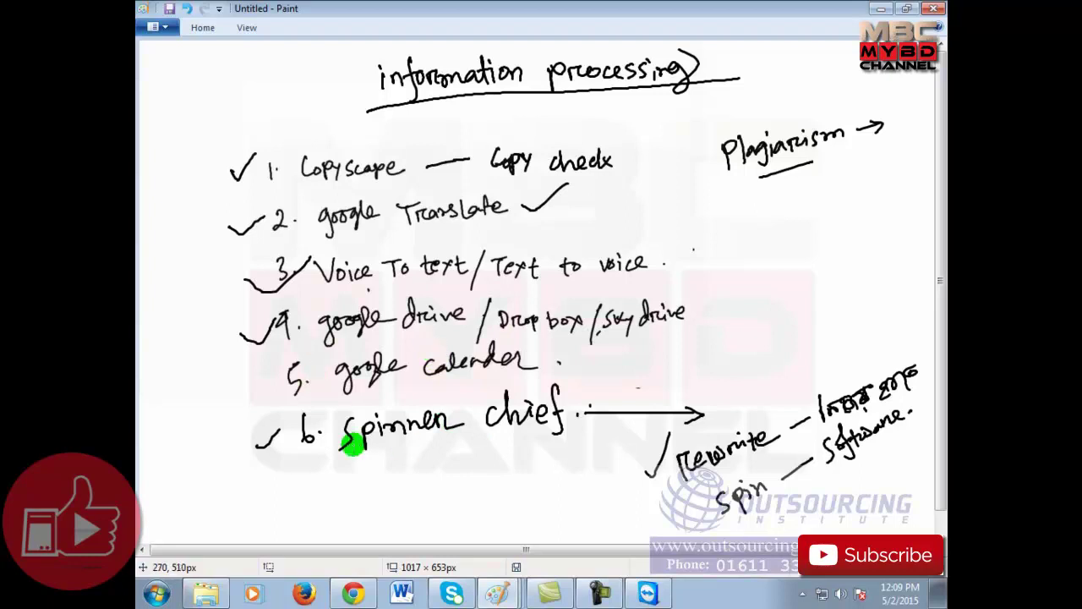
{"action": "mouse_move", "coordinate": [231, 386]}
{"action": "left_mouse_down"}
{"action": "mouse_move", "coordinate": [247, 398]}
{"action": "mouse_move", "coordinate": [286, 371]}
{"action": "left_mouse_up"}
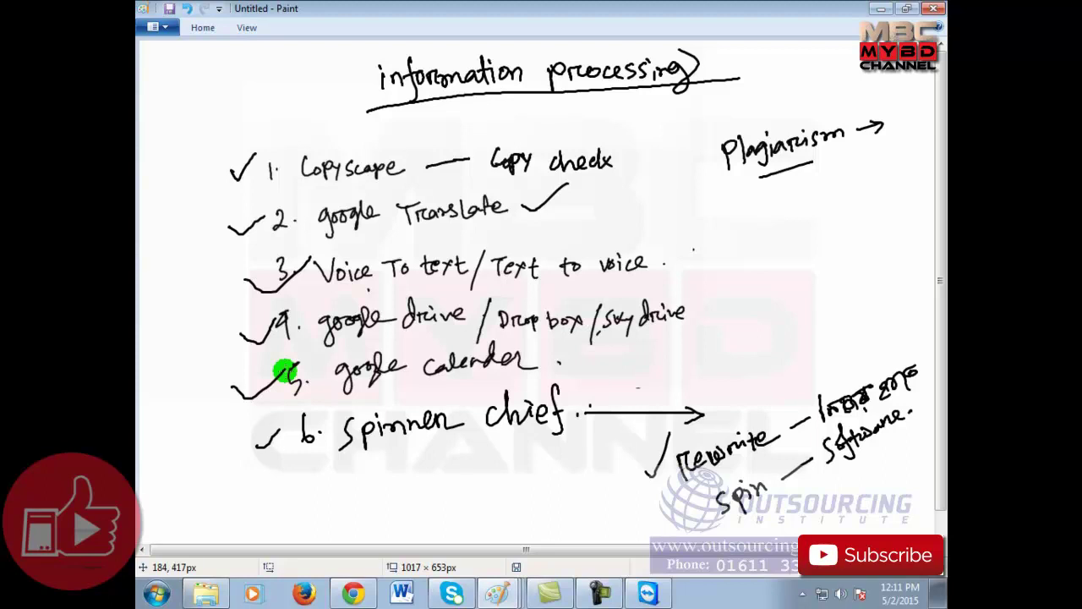
Step: Switch to Chrome and open a new browser tab for a web address
{"action": "left_click", "coordinate": [354, 592]}
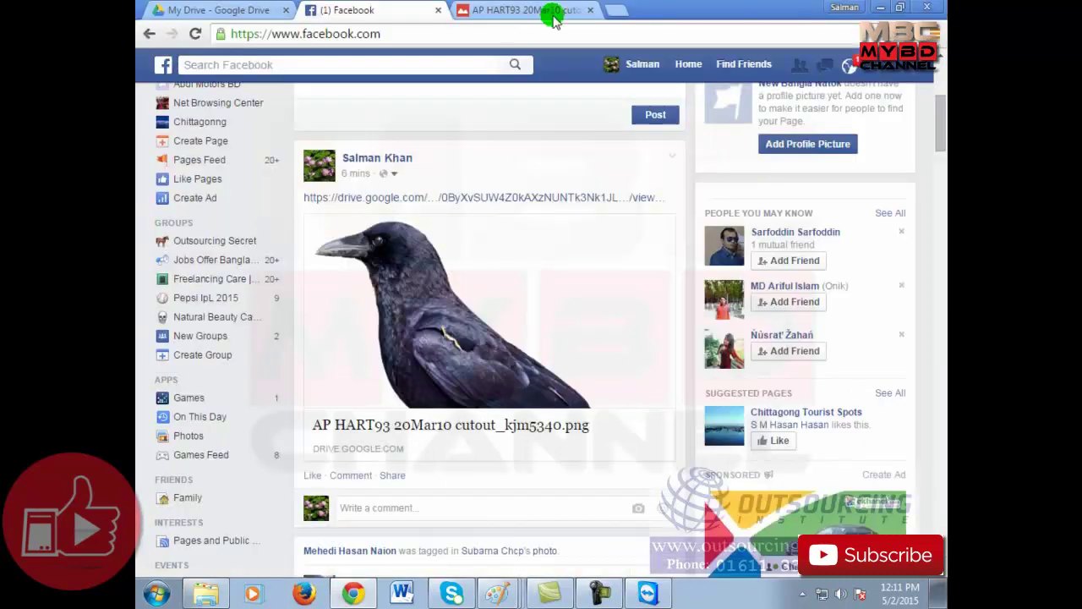
{"action": "left_click", "coordinate": [529, 9]}
{"action": "left_click", "coordinate": [616, 10]}
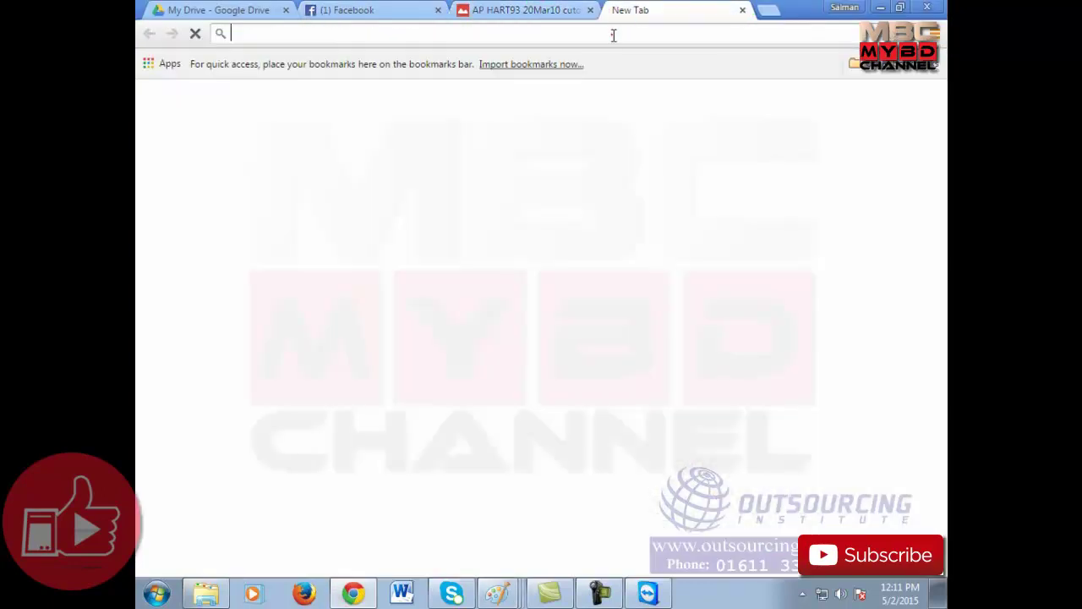
{"action": "left_click", "coordinate": [612, 34]}
{"action": "type", "text": "www"}
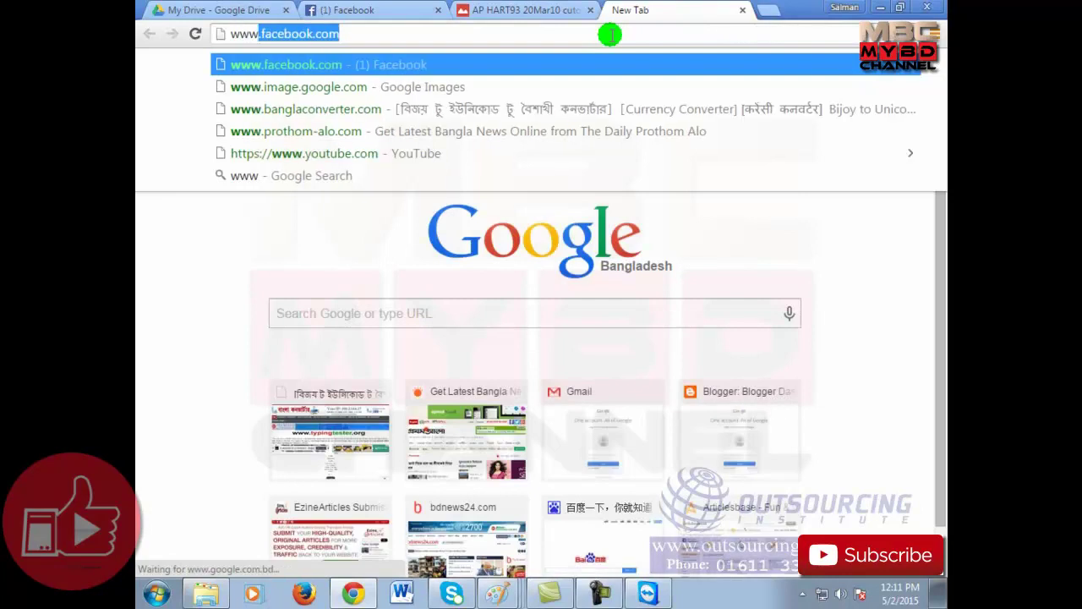
{"action": "type", "text": ".calender."}
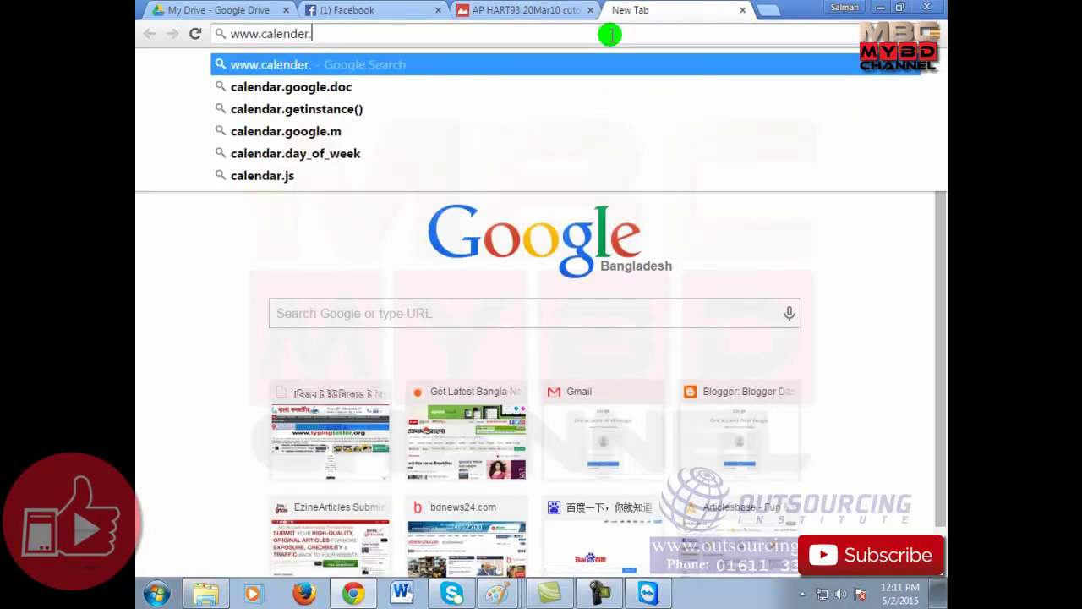
{"action": "key", "text": "BackSpace"}
{"action": "key", "text": "BackSpace"}
{"action": "key", "text": "BackSpace"}
{"action": "key", "text": "BackSpace"}
{"action": "key", "text": "BackSpace"}
{"action": "key", "text": "BackSpace"}
{"action": "key", "text": "BackSpace"}
{"action": "key", "text": "BackSpace"}
{"action": "key", "text": "BackSpace"}
{"action": "key", "text": "BackSpace"}
{"action": "key", "text": "BackSpace"}
{"action": "key", "text": "BackSpace"}
{"action": "key", "text": "BackSpace"}
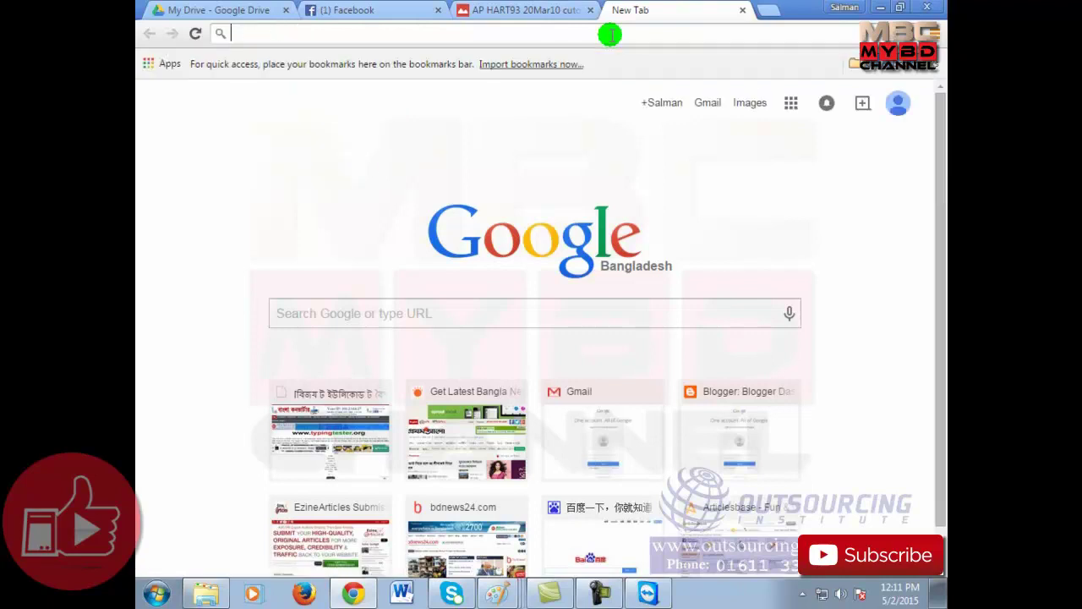
Step: Open the Google home page and search for google calendar
{"action": "type", "text": "goo"}
{"action": "key", "text": "Return"}
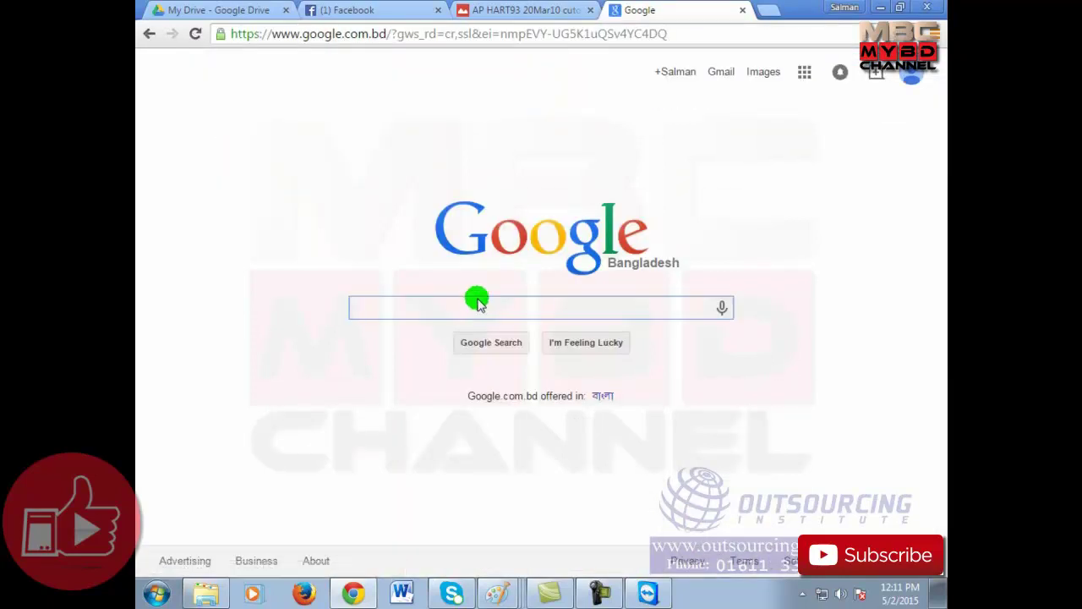
{"action": "type", "text": "google ca"}
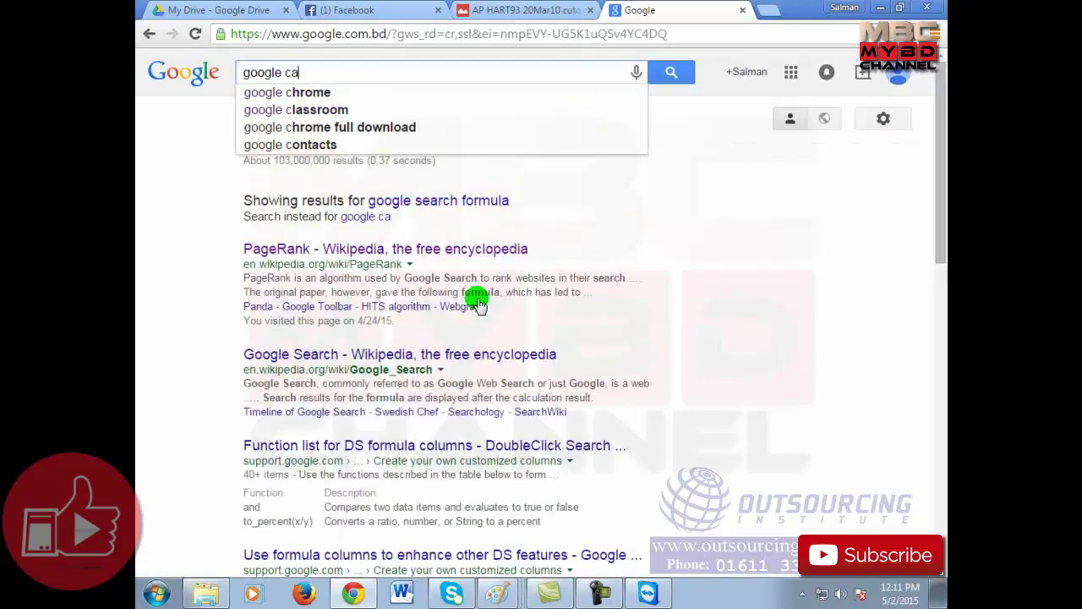
{"action": "type", "text": "len"}
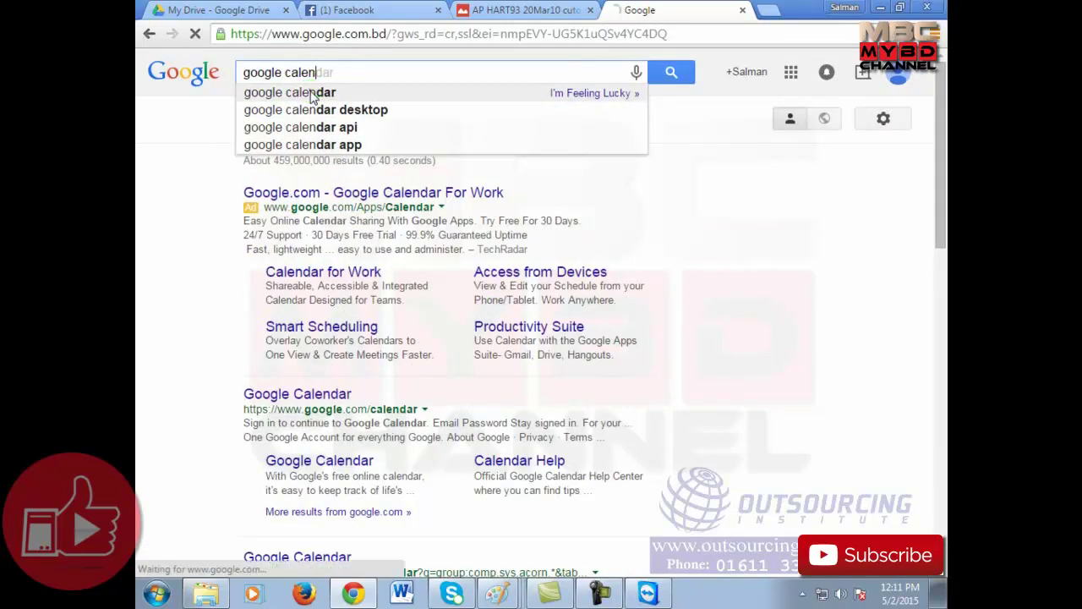
{"action": "left_click", "coordinate": [309, 93]}
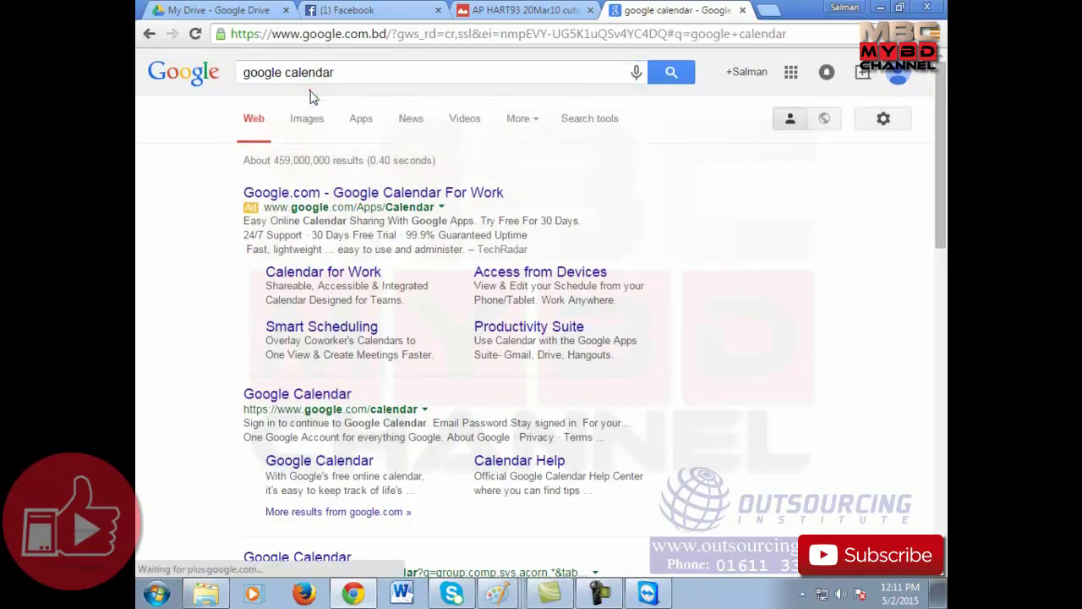
Step: Open Google Calendar from the search results and dismiss its What's new notice
{"action": "left_click", "coordinate": [308, 395]}
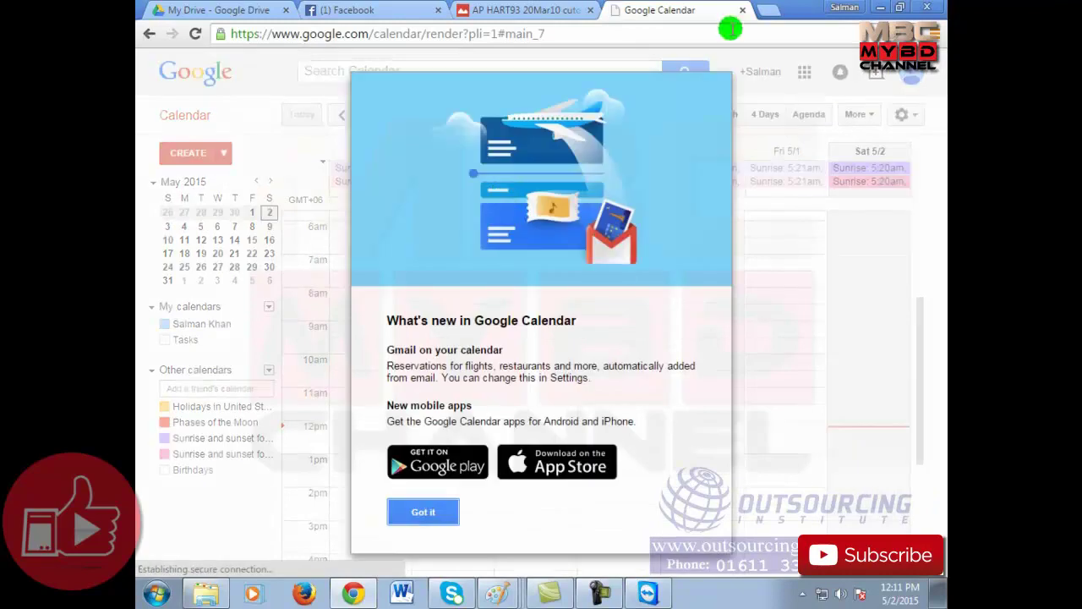
{"action": "left_click", "coordinate": [397, 521]}
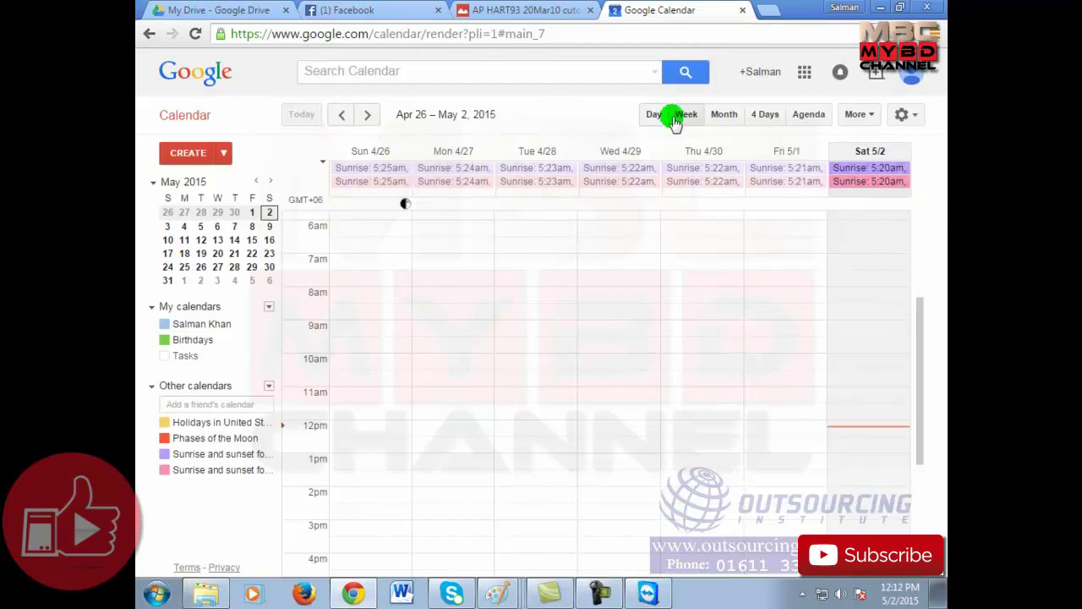
Step: Show the calendar by month and move ahead from May to October 2015
{"action": "left_click", "coordinate": [735, 120]}
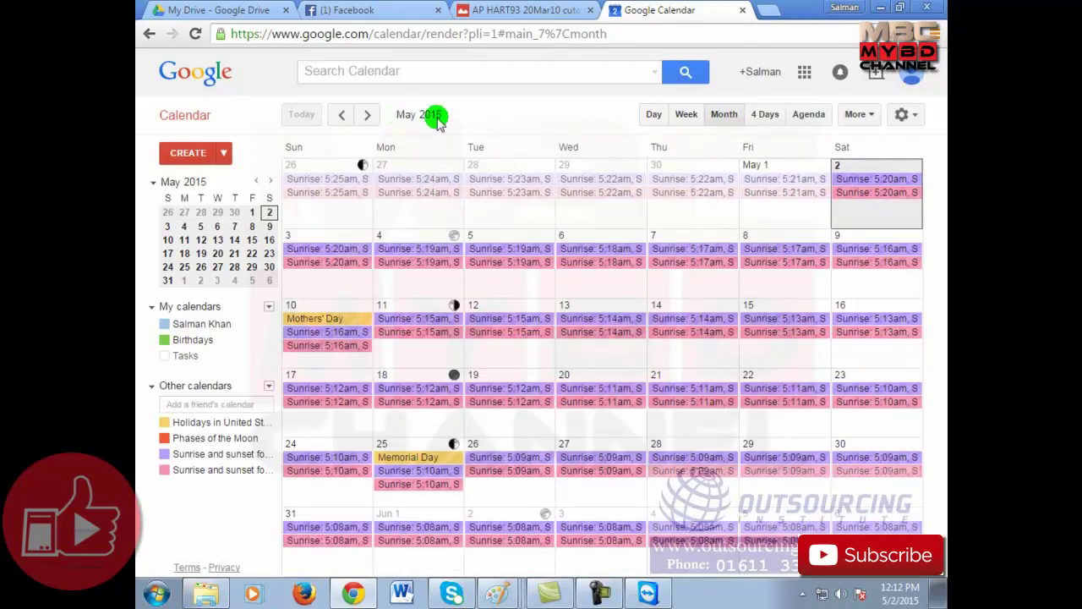
{"action": "left_click", "coordinate": [369, 115]}
{"action": "left_click", "coordinate": [370, 116]}
{"action": "left_click", "coordinate": [370, 116]}
{"action": "left_click", "coordinate": [370, 116]}
{"action": "left_click", "coordinate": [371, 116]}
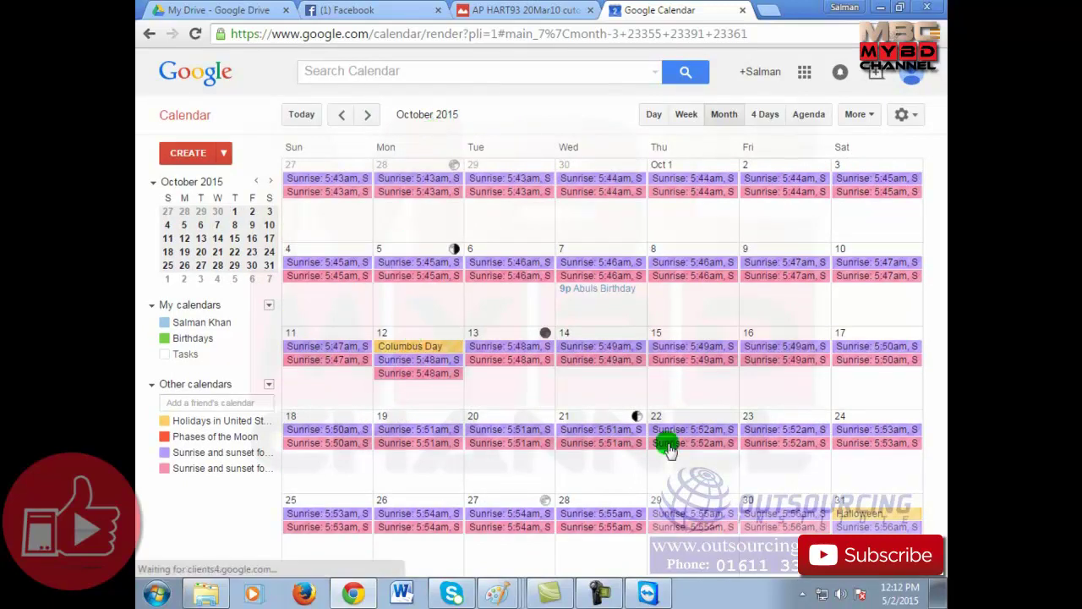
Step: Create an all-day event on October 25, 2015 with full details, titled with the person's name followed by Birthday
{"action": "left_click", "coordinate": [319, 504]}
{"action": "left_click", "coordinate": [319, 501]}
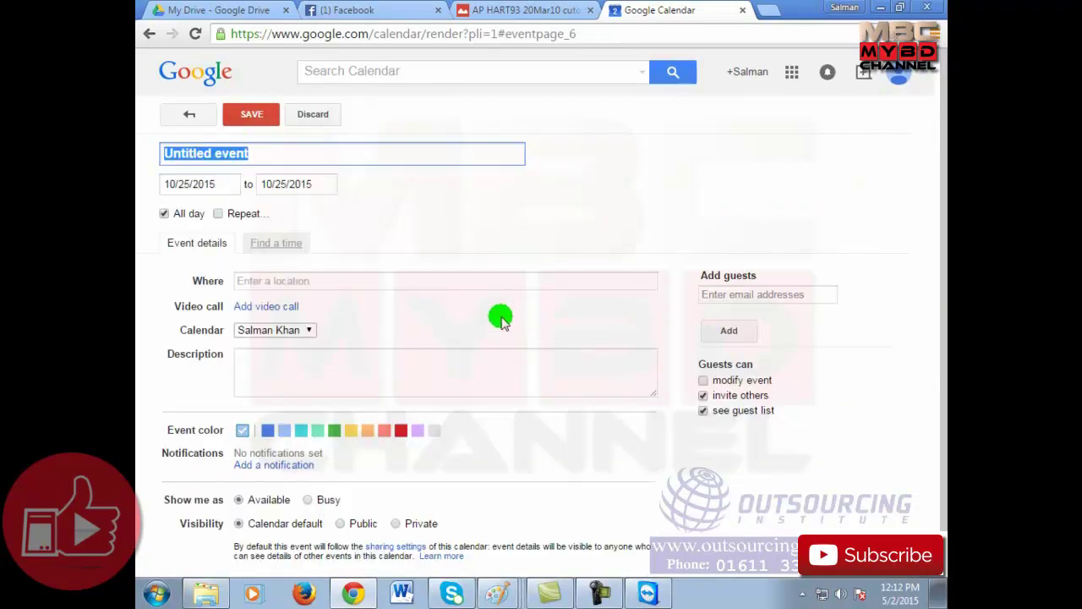
{"action": "scroll", "coordinate": [474, 238], "scroll_direction": "down", "scroll_amount": 1}
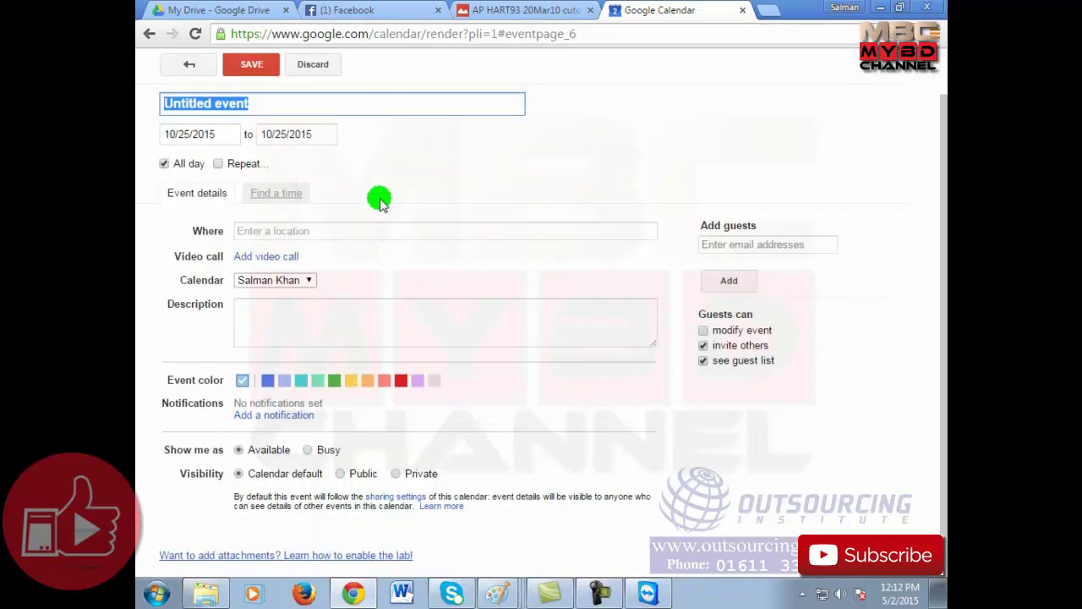
{"action": "type", "text": "Abuls Birthday!"}
{"action": "key", "text": "BackSpace"}
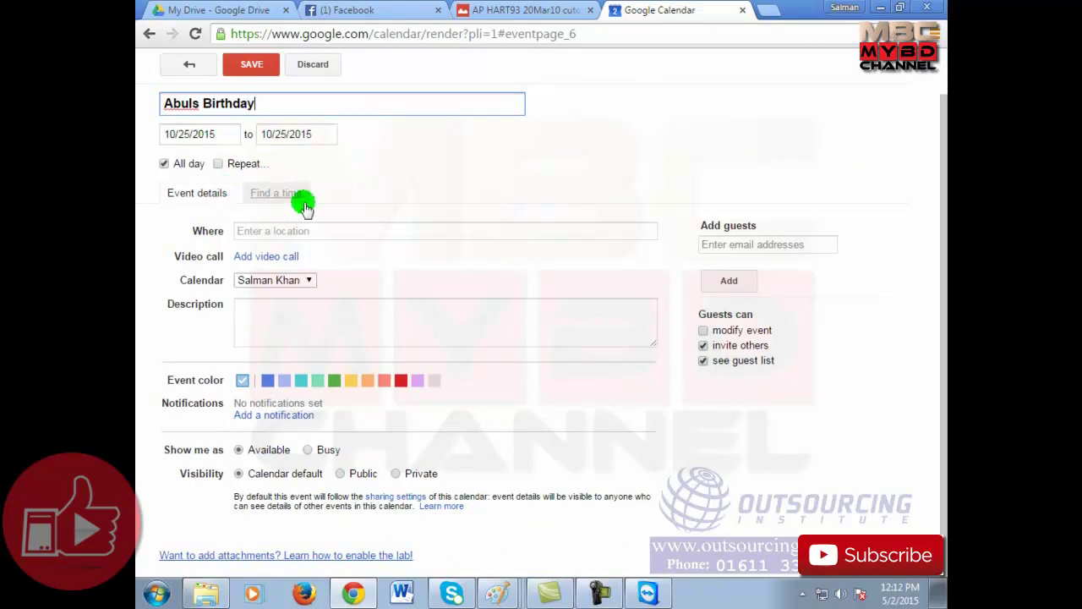
Step: Set the birthday event's location to Hotel Radisson without choosing a suggested place
{"action": "left_click", "coordinate": [327, 231]}
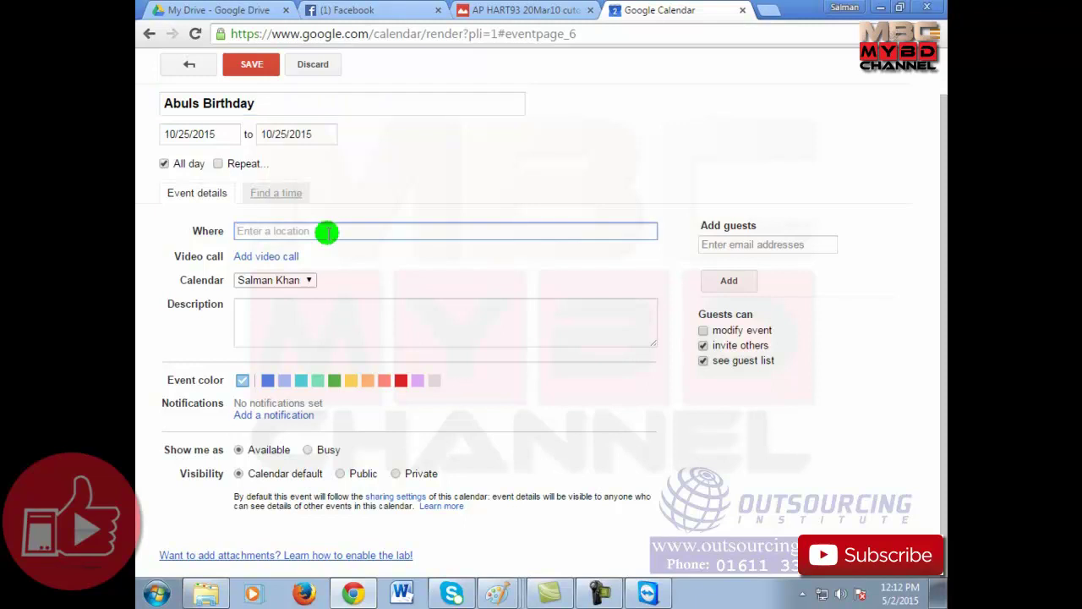
{"action": "type", "text": "Hot"}
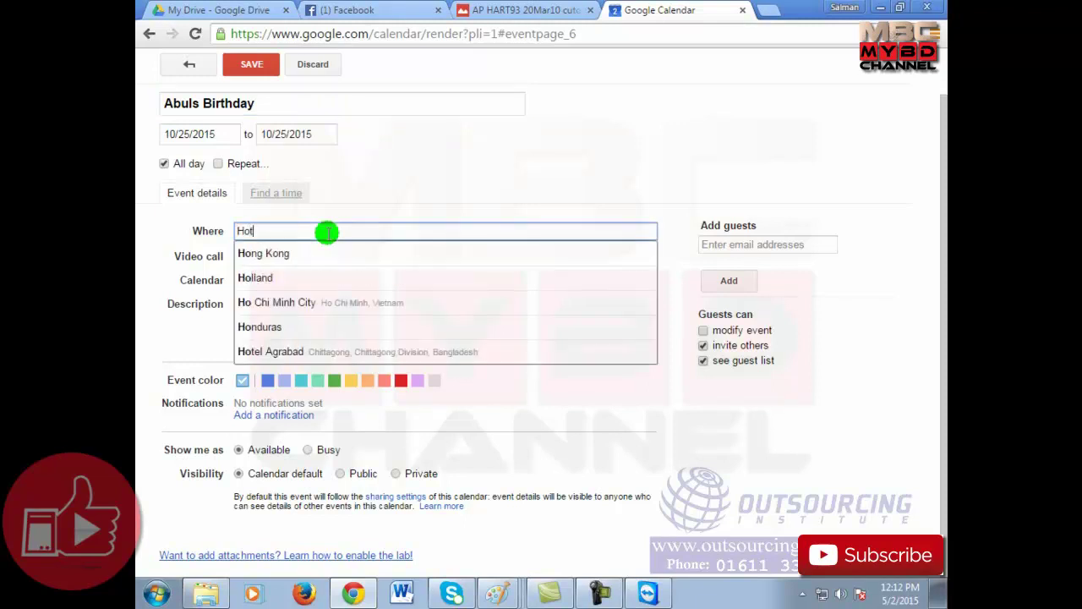
{"action": "type", "text": "el Rad"}
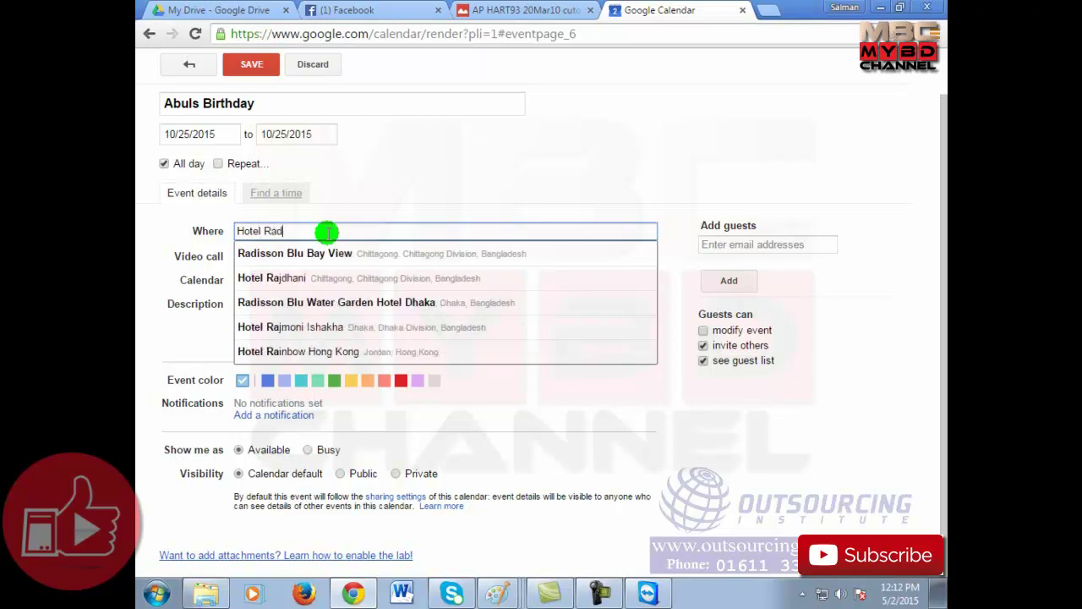
{"action": "type", "text": "isson"}
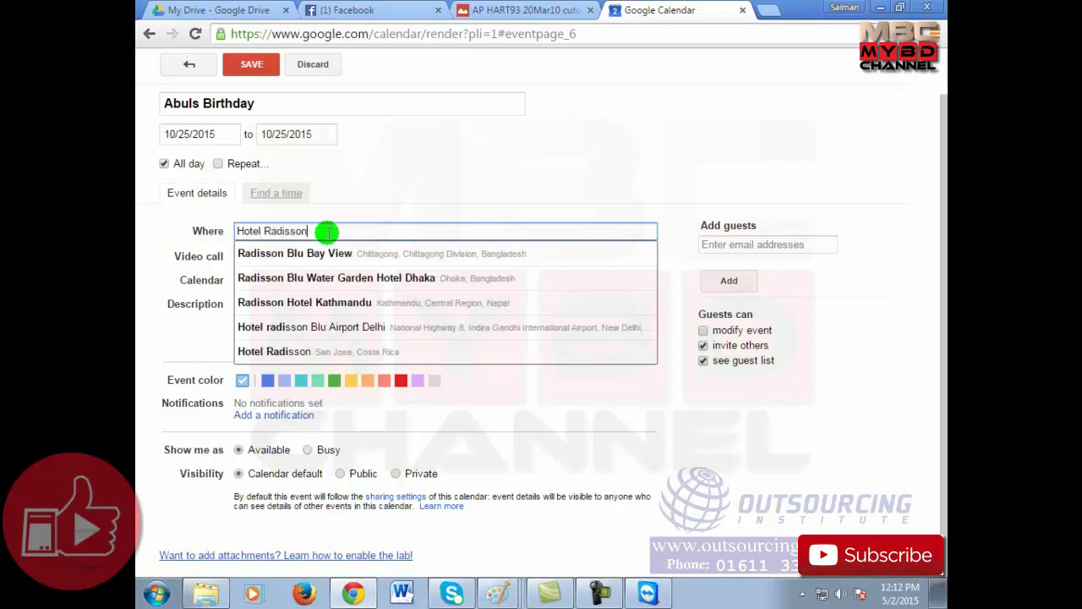
{"action": "left_click", "coordinate": [725, 149]}
Step: Fill the birthday event's description with a line of random placeholder text
{"action": "left_click", "coordinate": [280, 310]}
{"action": "type", "text": "s;ldkjf;lsadf;l asopdjf"}
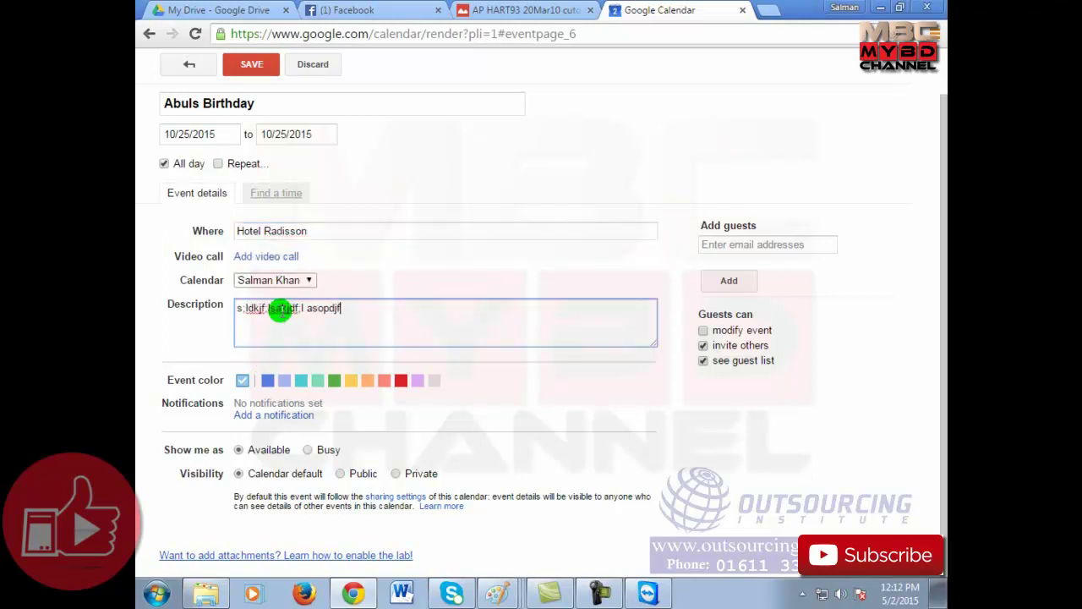
{"action": "type", "text": "losjdf;lk asdpflkjasdjkf;als df;losjdf as;od;laskjdf;lksjfd"}
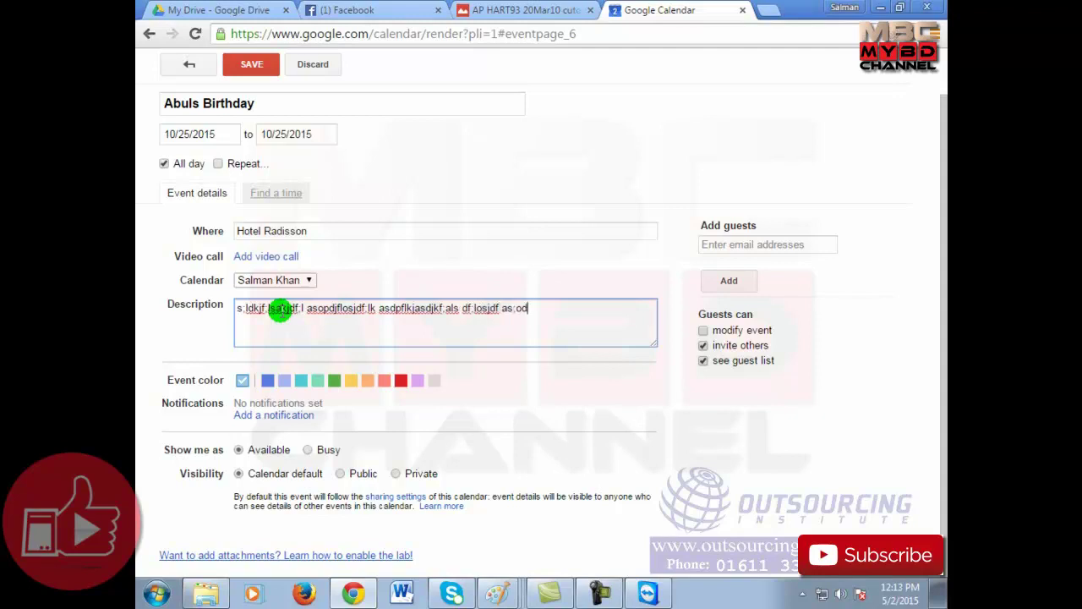